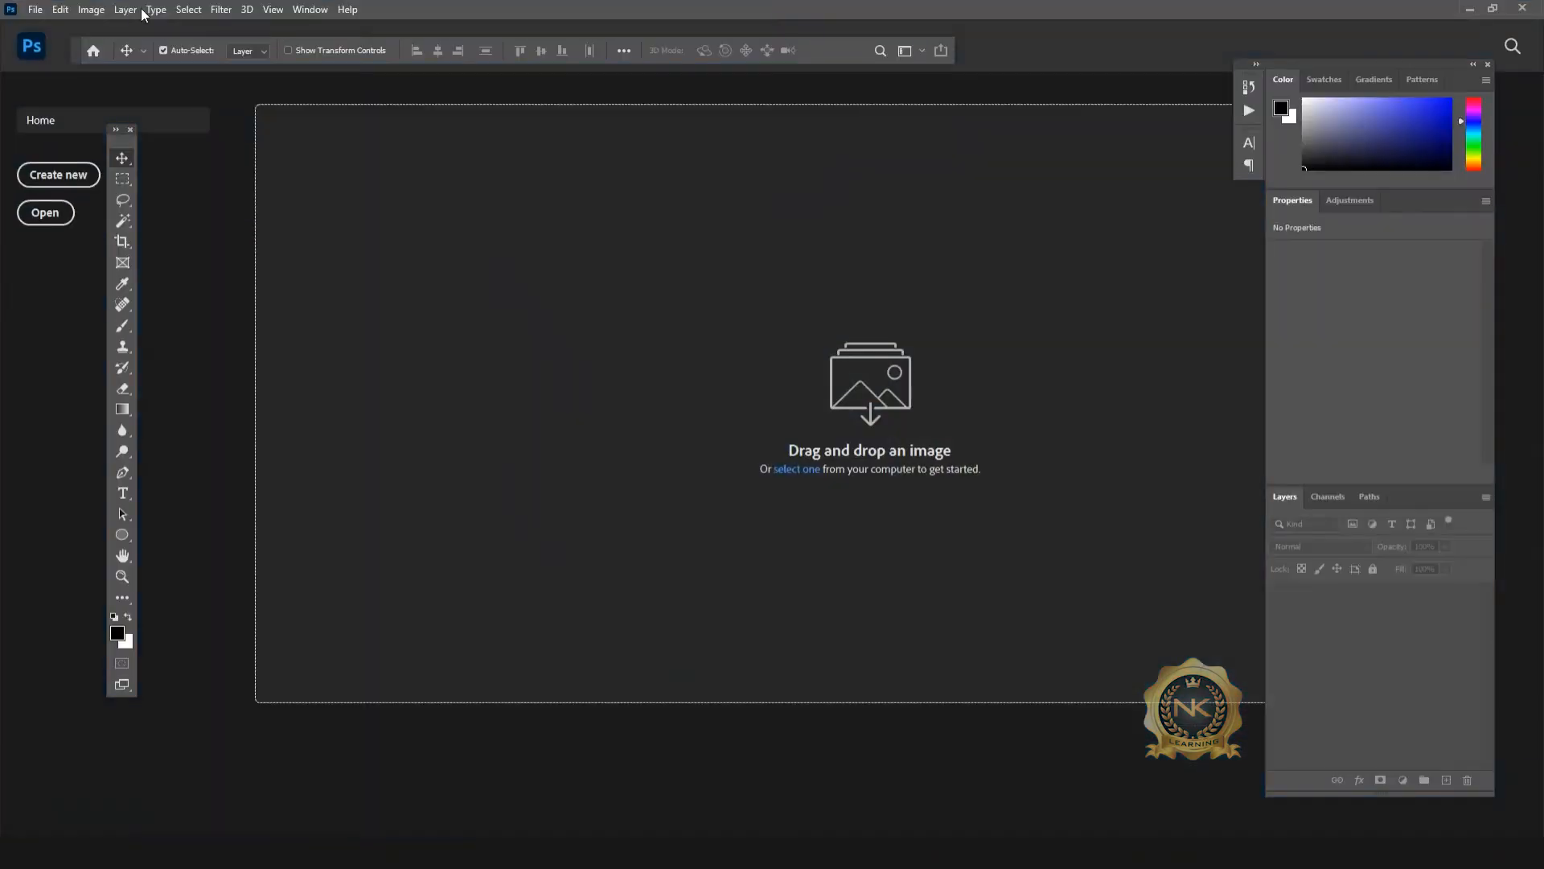
Step: Create a new 1920 x 1080 px RGB document at 300 pixels/inch and position its floating window in the workspace
click(35, 9)
click(40, 26)
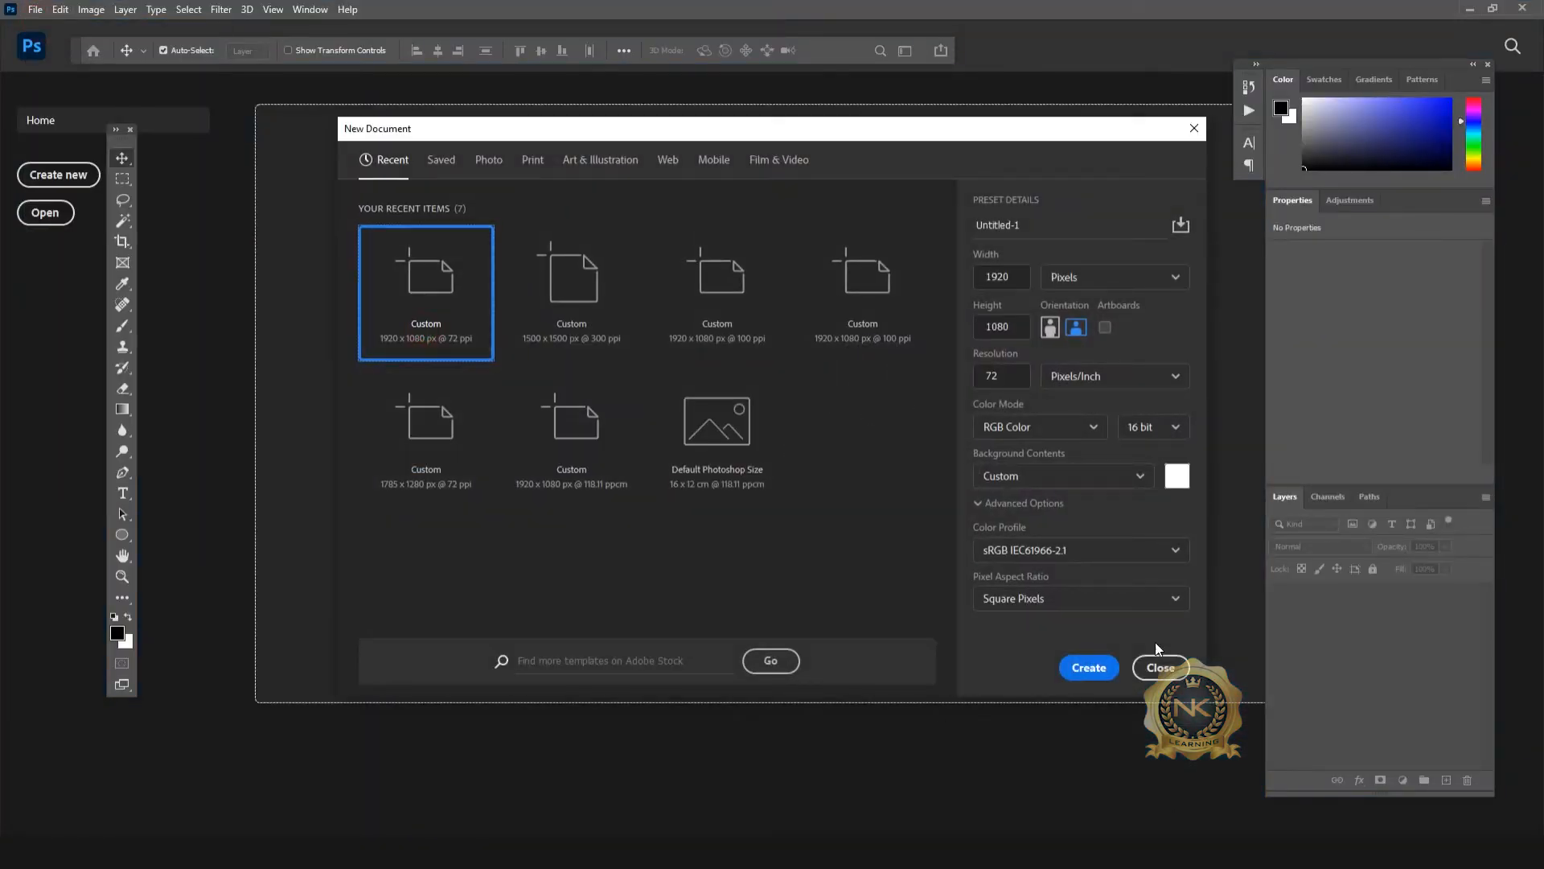
text(300)
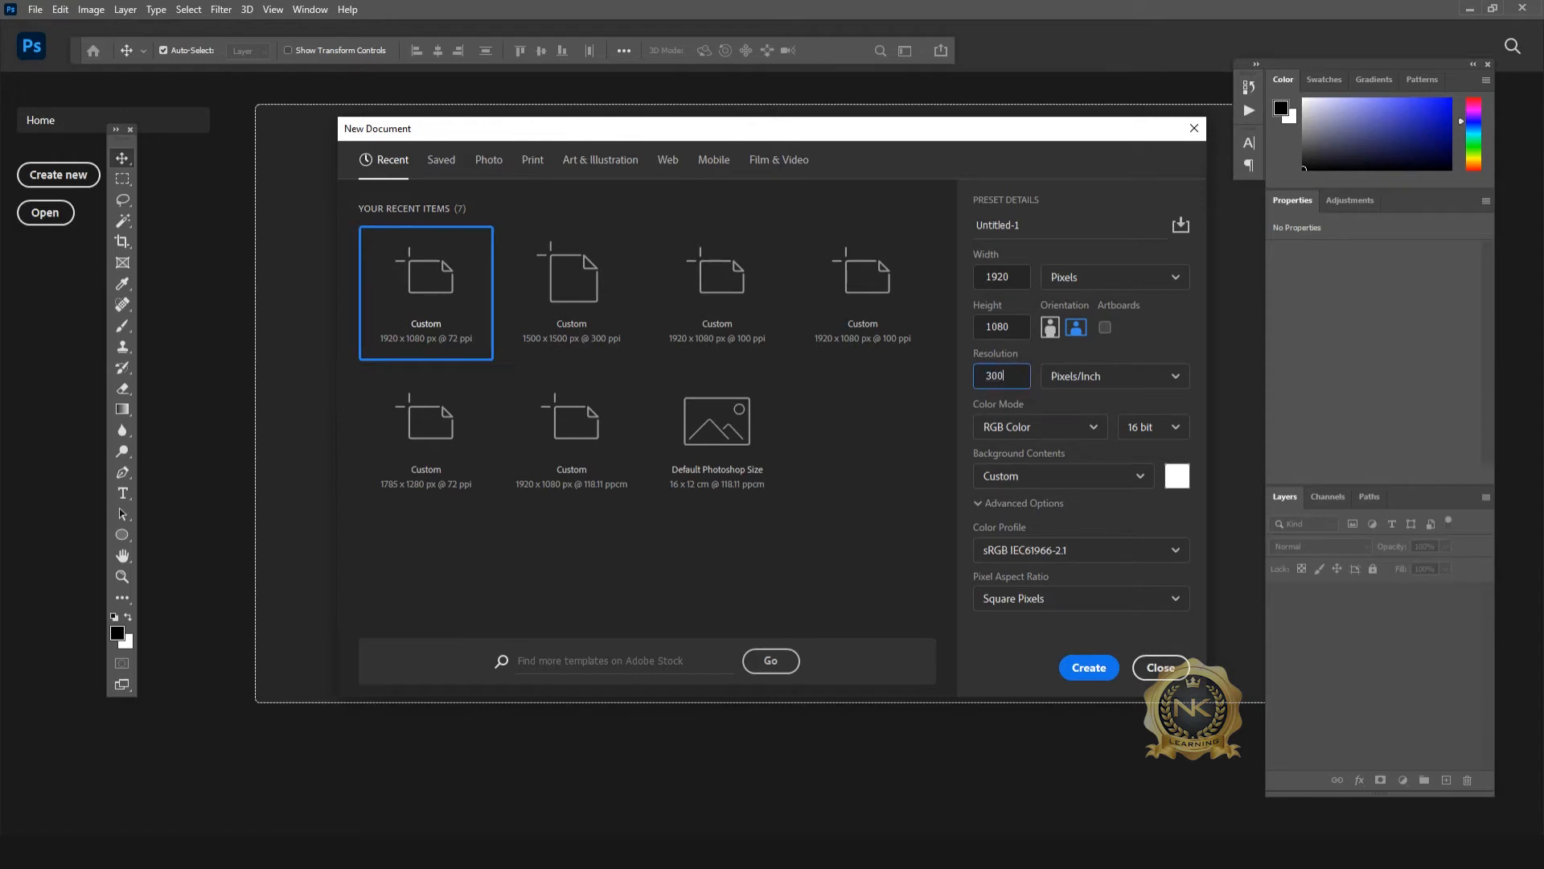
key(Return)
drag(78, 38, 348, 133)
drag(622, 140, 585, 144)
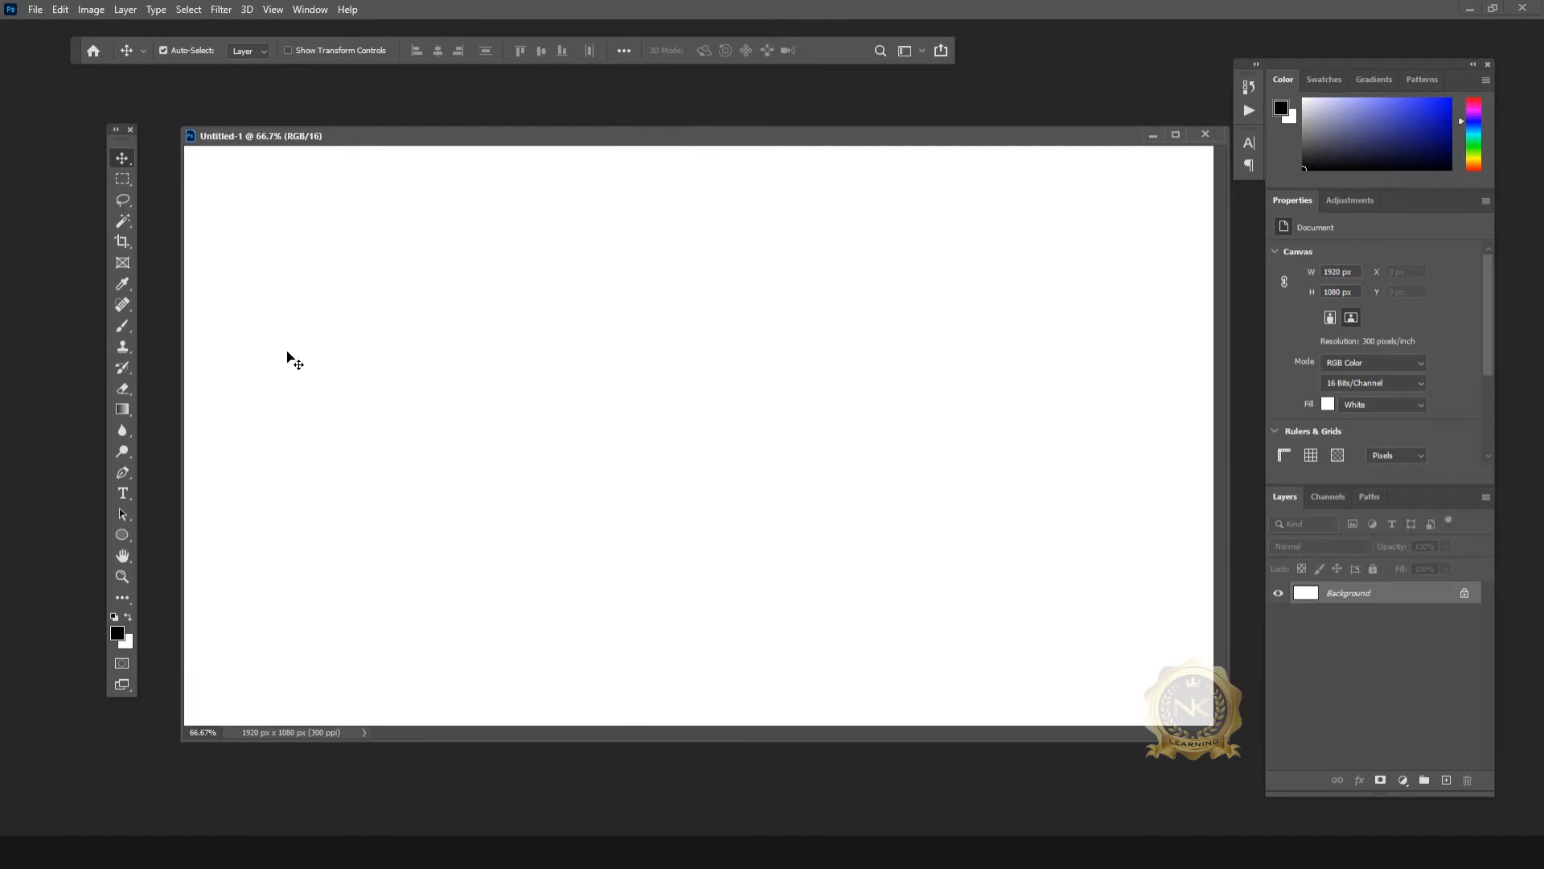
Step: Draw a black circle about 807 px in diameter and centre it horizontally and vertically on the canvas
click(121, 534)
drag(361, 270, 1077, 693)
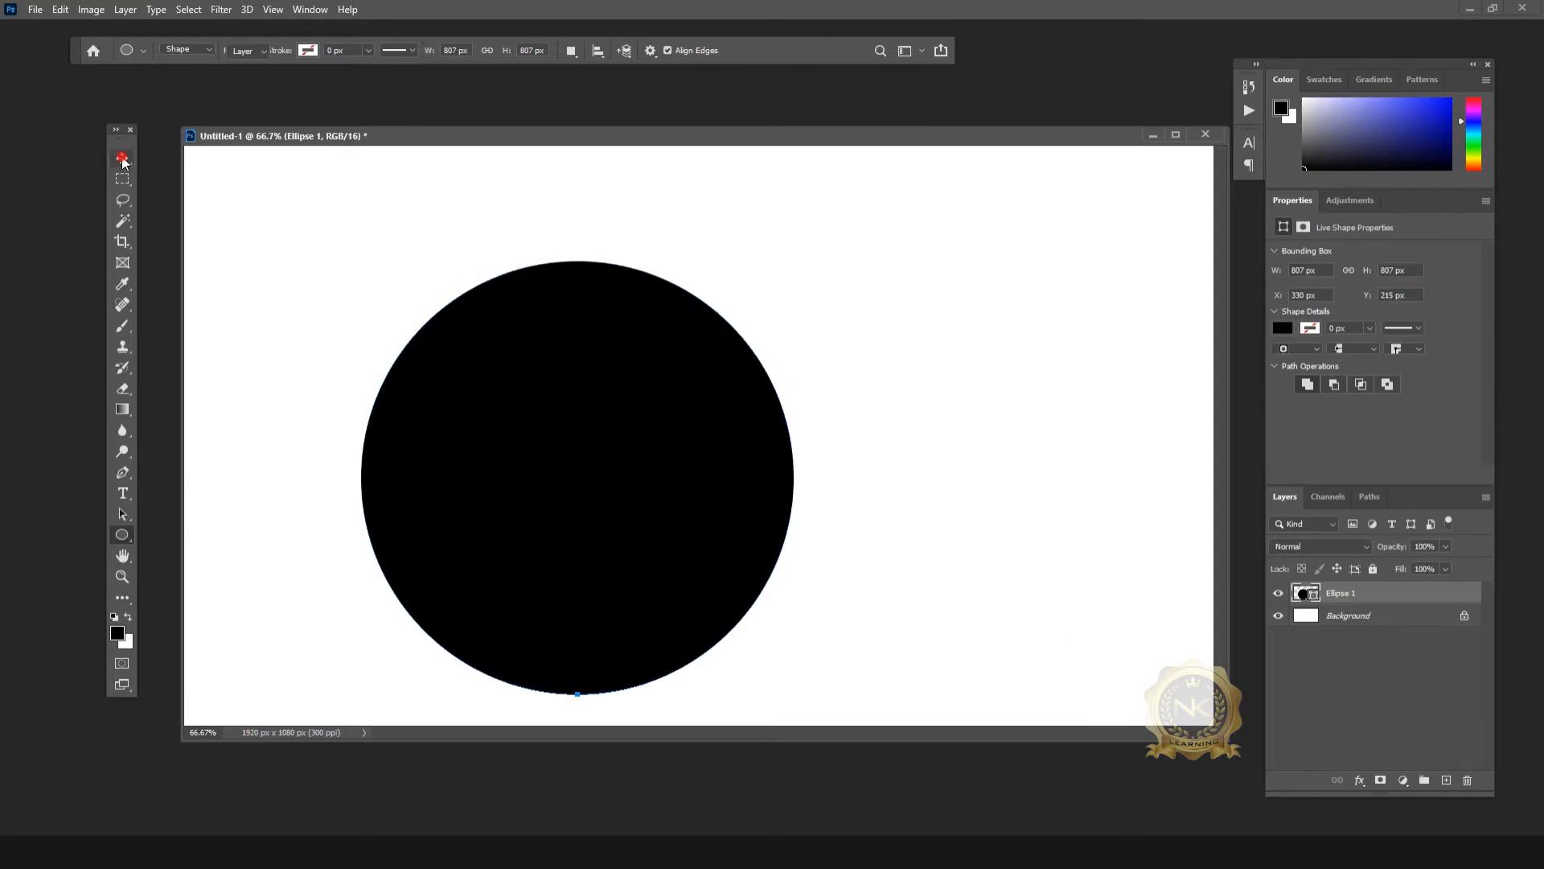
click(122, 158)
shift+click(1417, 619)
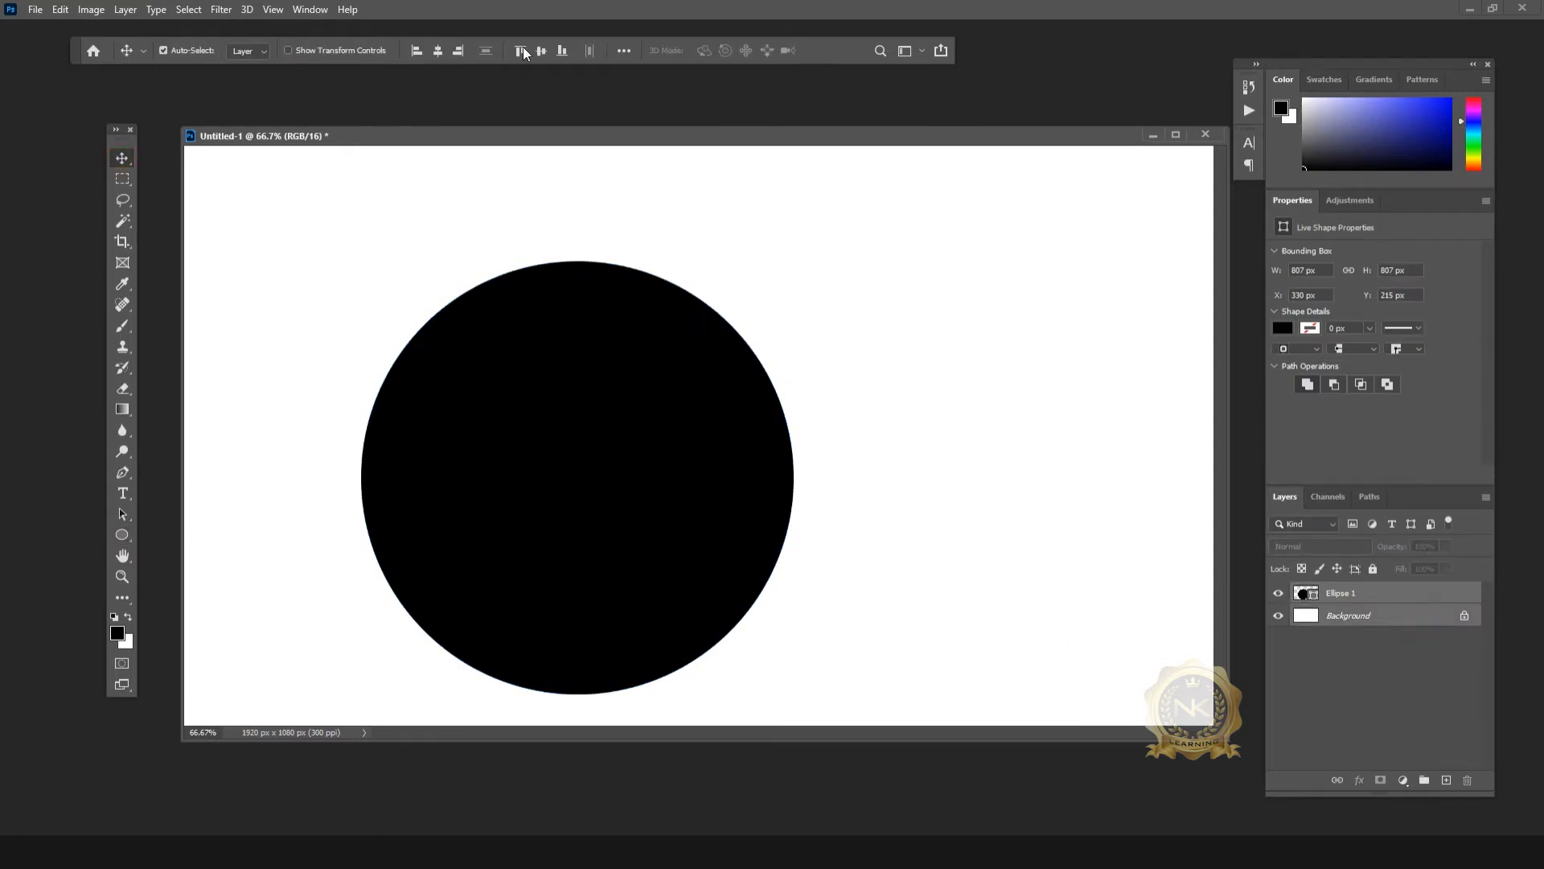
click(541, 51)
click(438, 51)
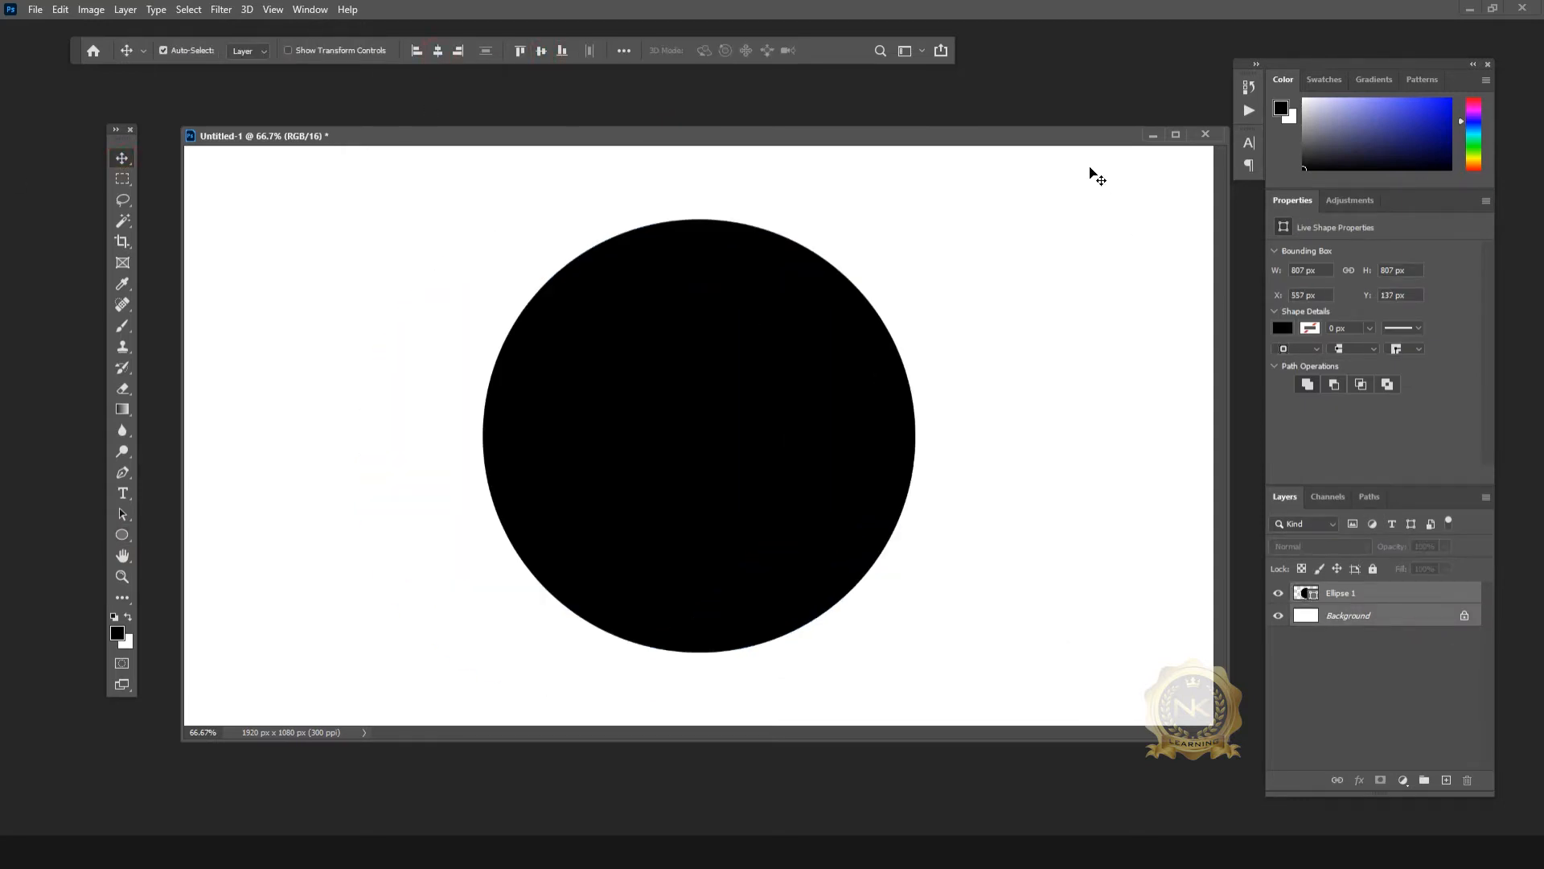
scroll(949, 416, up, 2)
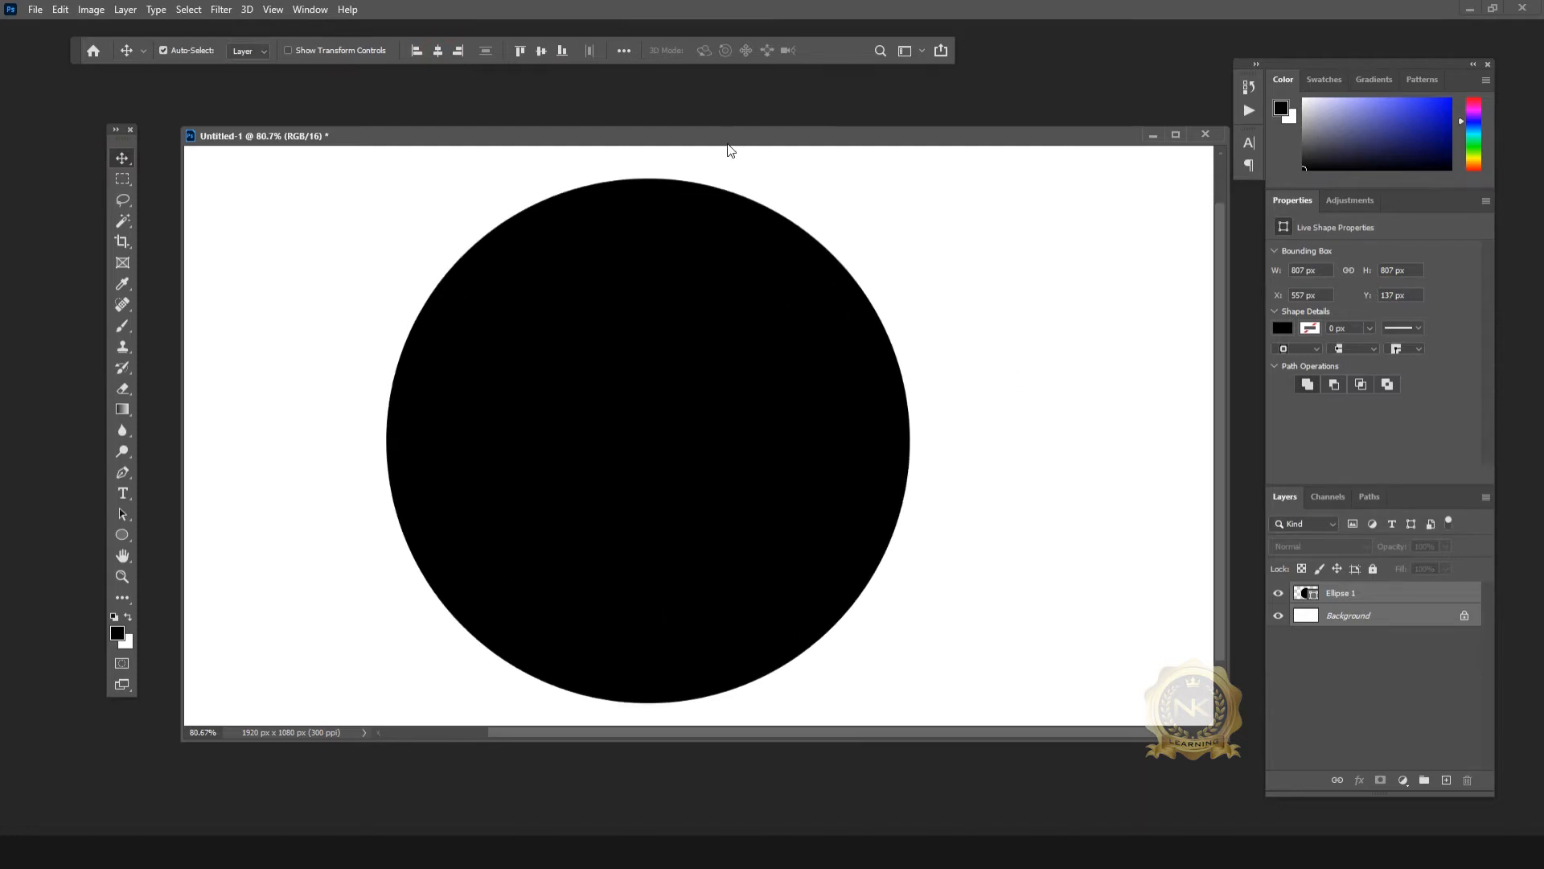
drag(728, 146, 720, 132)
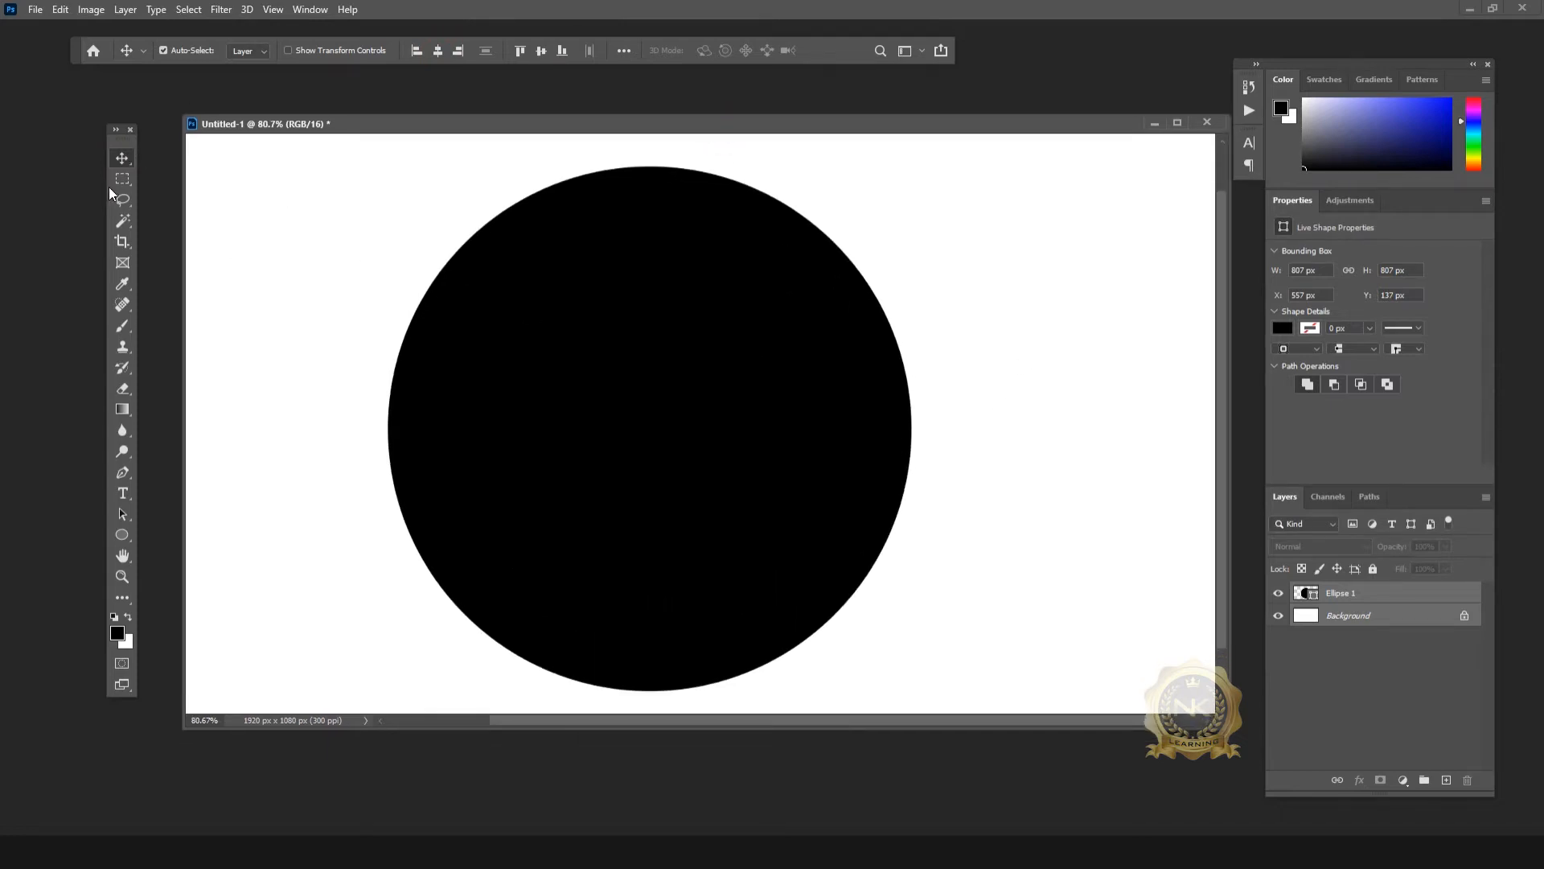
Step: Change the circle's fill colour to dark grey #4c4a4a
click(122, 474)
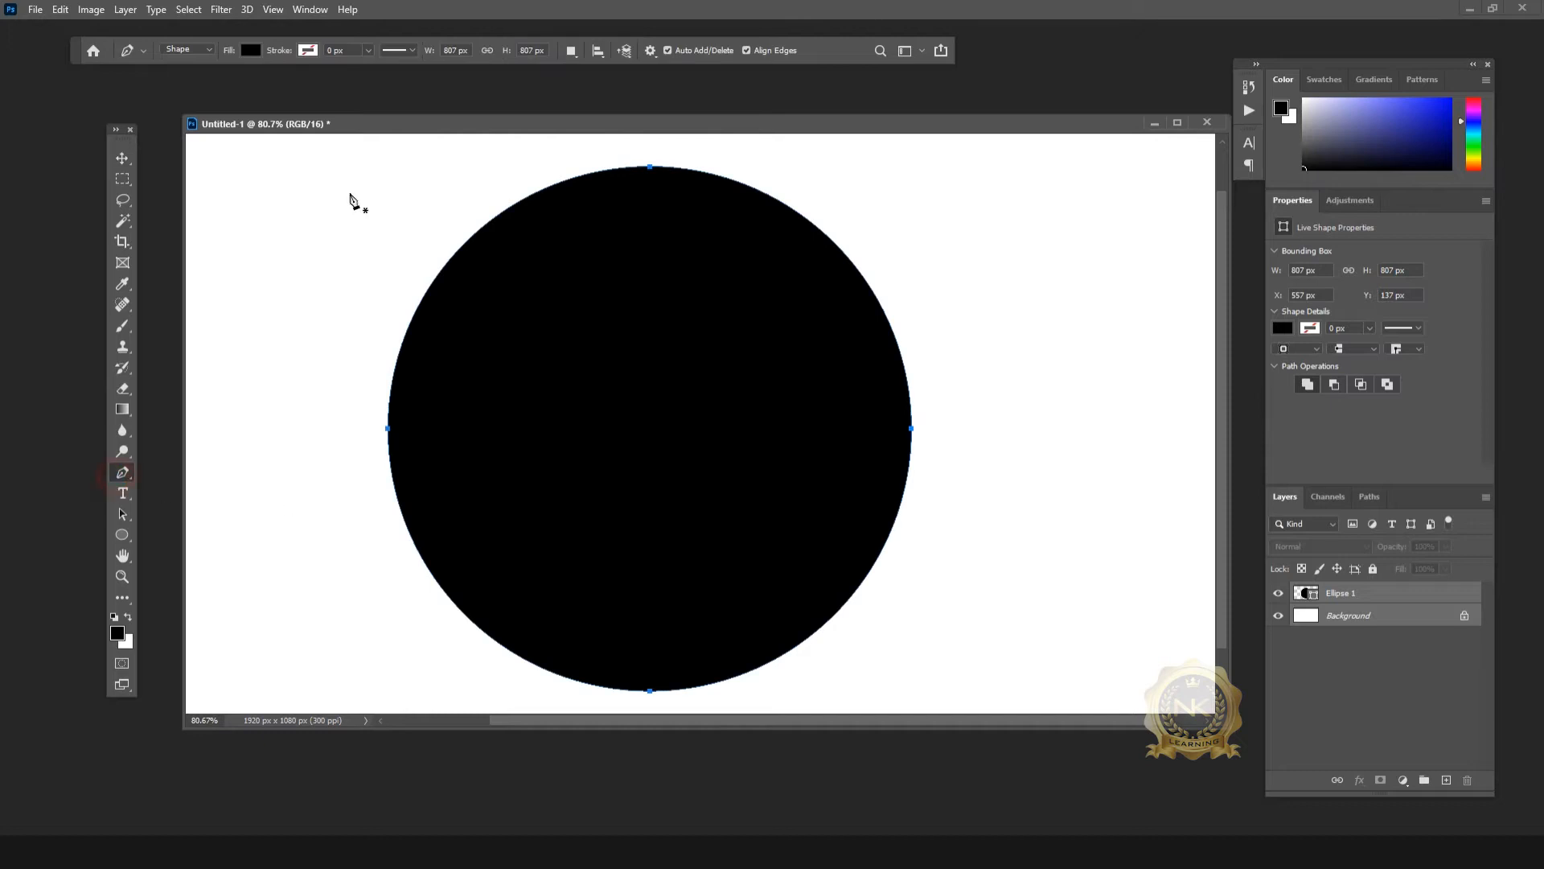
click(184, 50)
click(190, 64)
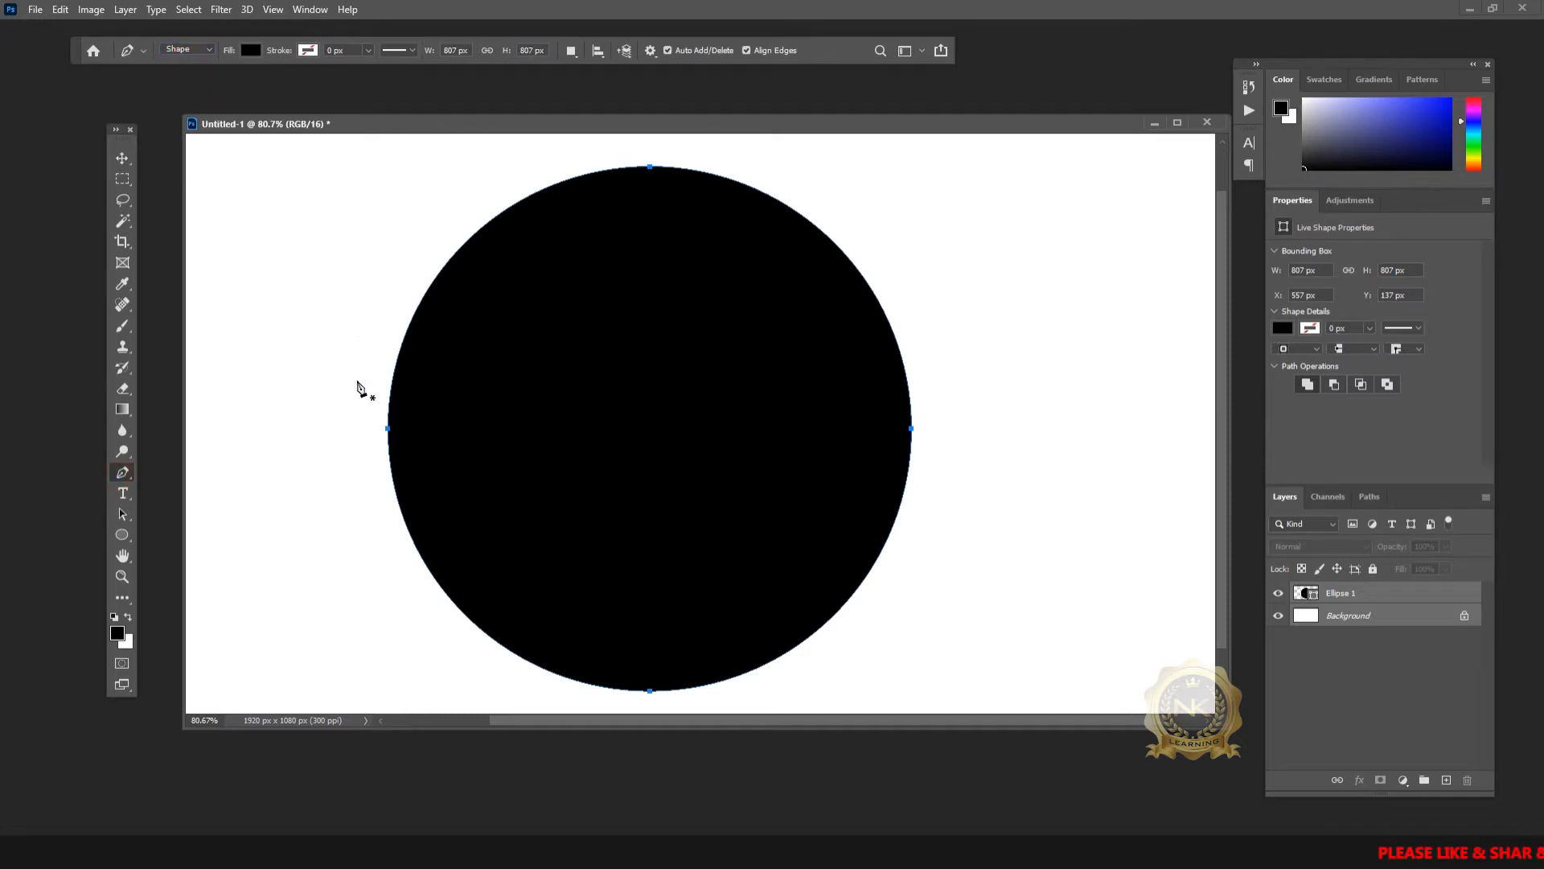
key(v)
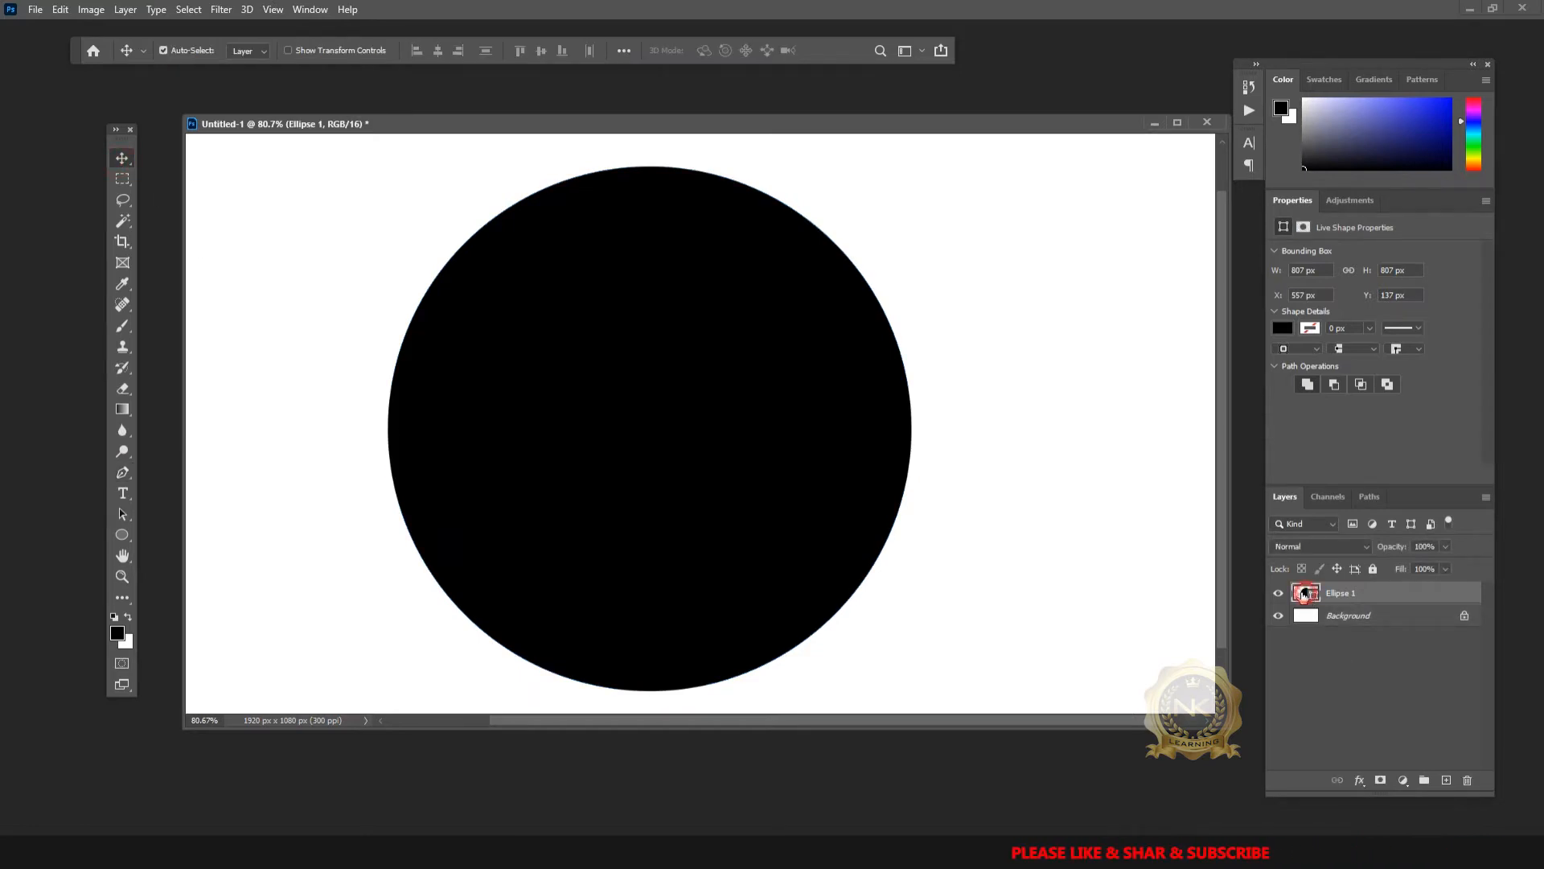
double_click(1306, 595)
click(1122, 288)
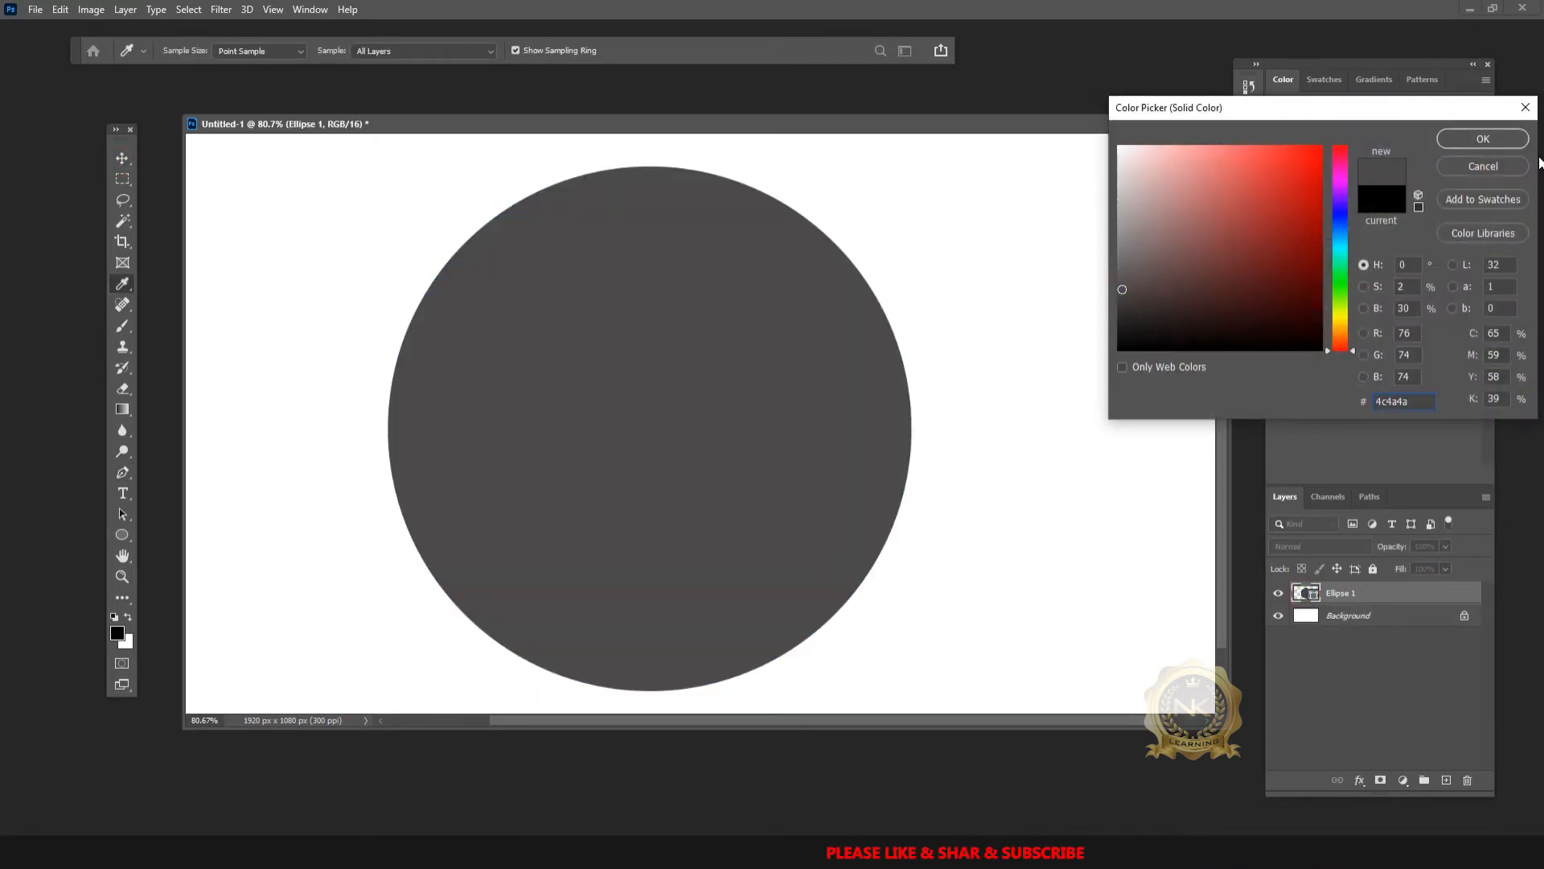
click(1483, 139)
Step: Draw a curved leaf-like pen shape about 484 x 353 px over the circle's lower-left part, with a straight outer edge
click(122, 475)
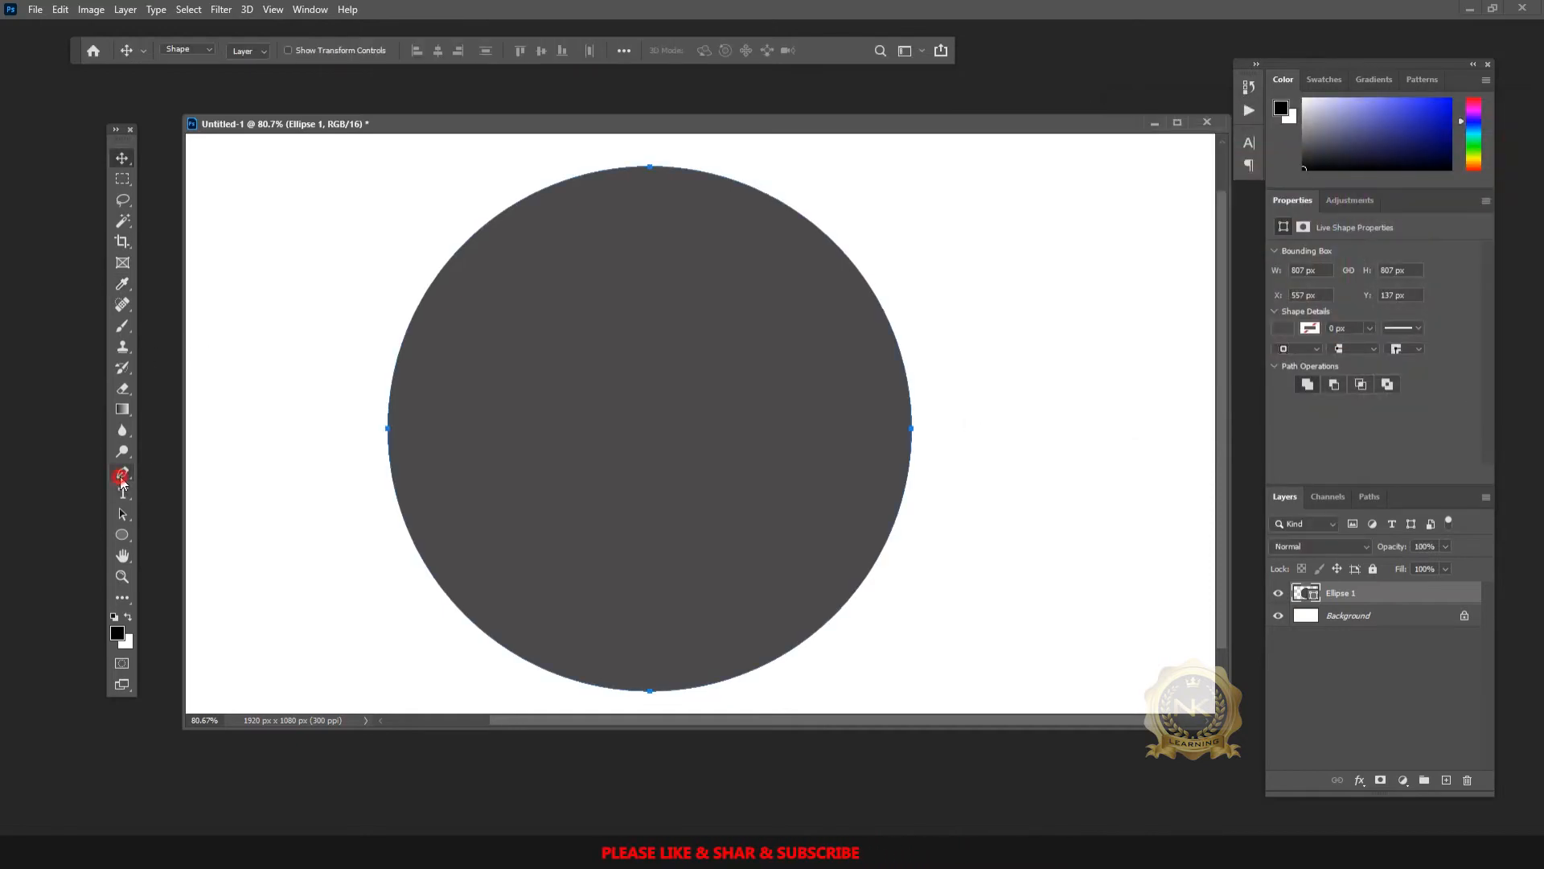
click(370, 411)
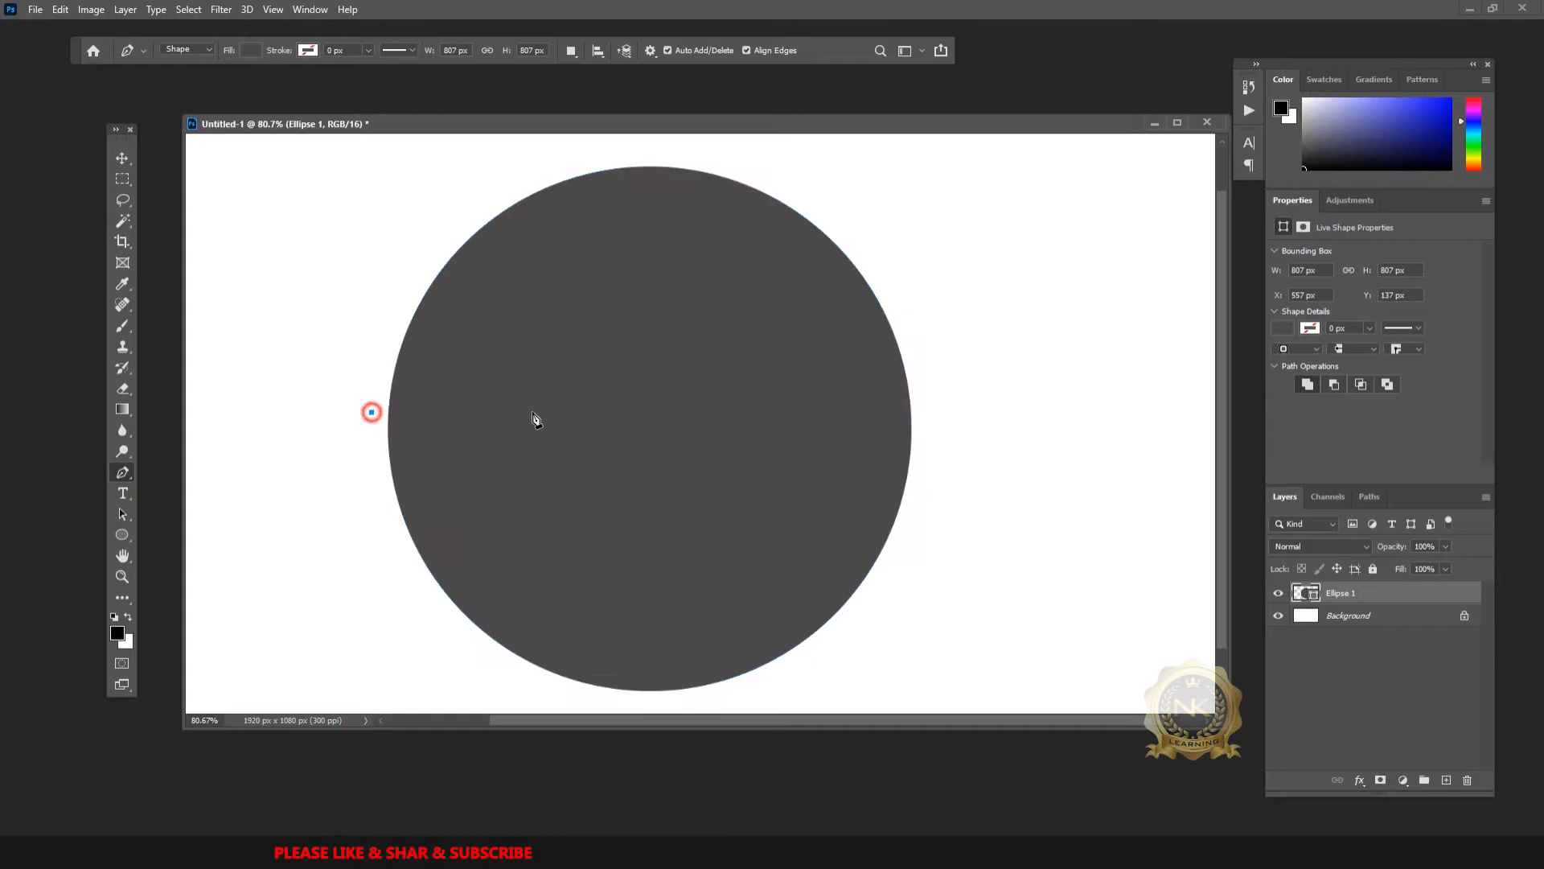
drag(628, 459, 757, 574)
drag(559, 602, 524, 605)
drag(418, 575, 390, 567)
click(371, 412)
key(ctrl+z)
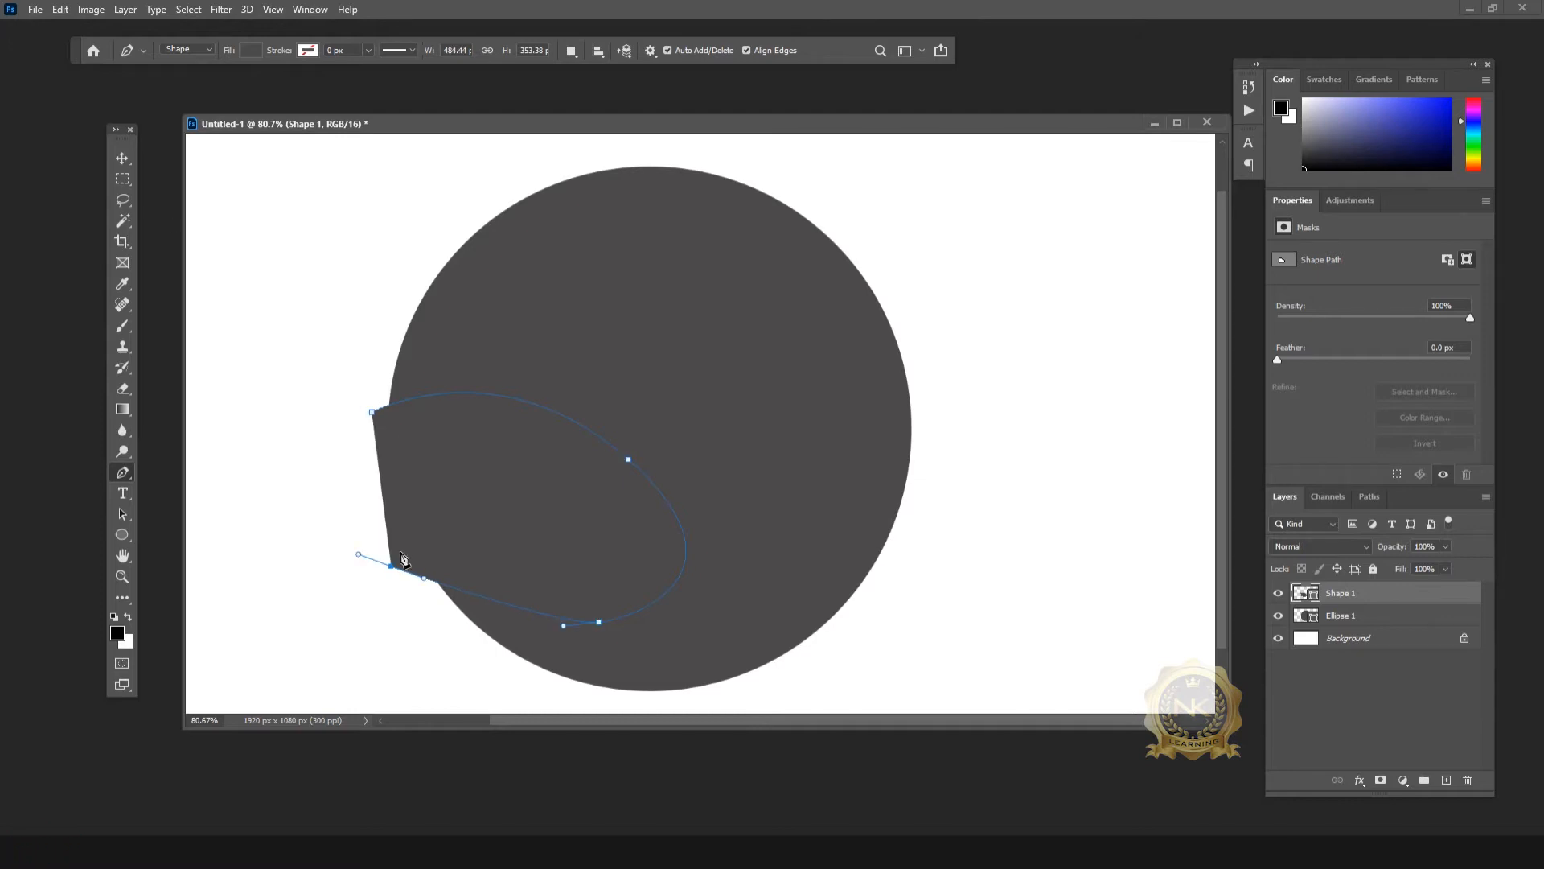
Step: Recolour the curved pen shape with a lighter grey than the circle
click(122, 158)
mouse_move(537, 510)
mouse_down()
mouse_move(517, 496)
mouse_move(538, 515)
mouse_up()
double_click(1305, 593)
drag(1129, 270, 1118, 255)
click(1501, 139)
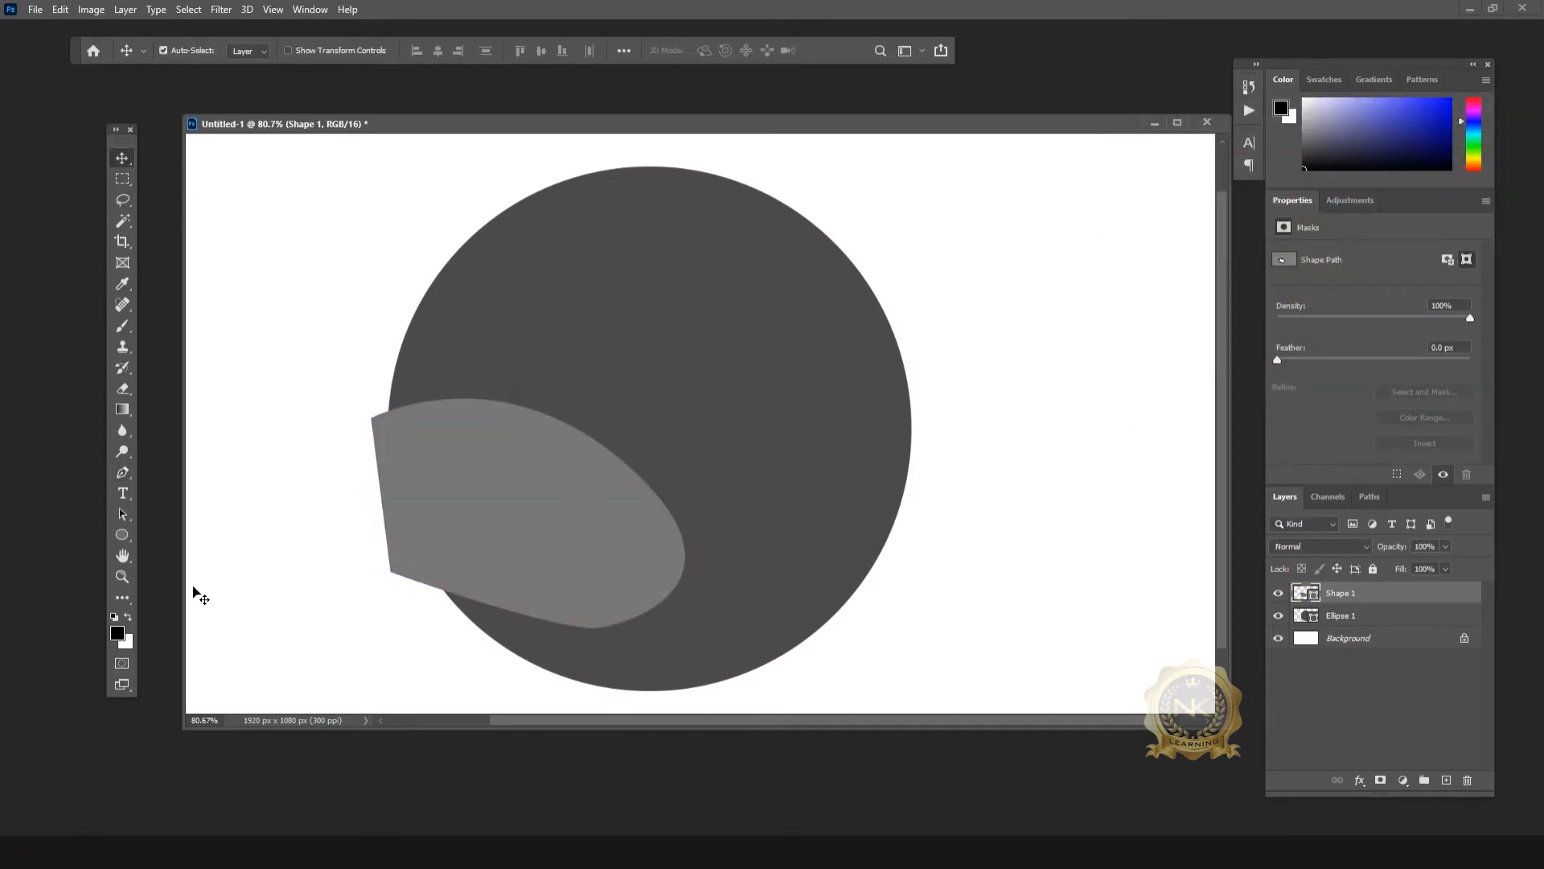
Step: Refine the grey shape's anchor points and curve handles into a smoother teardrop about 456 x 344 px, shifting it slightly
key(p)
drag(566, 628, 560, 623)
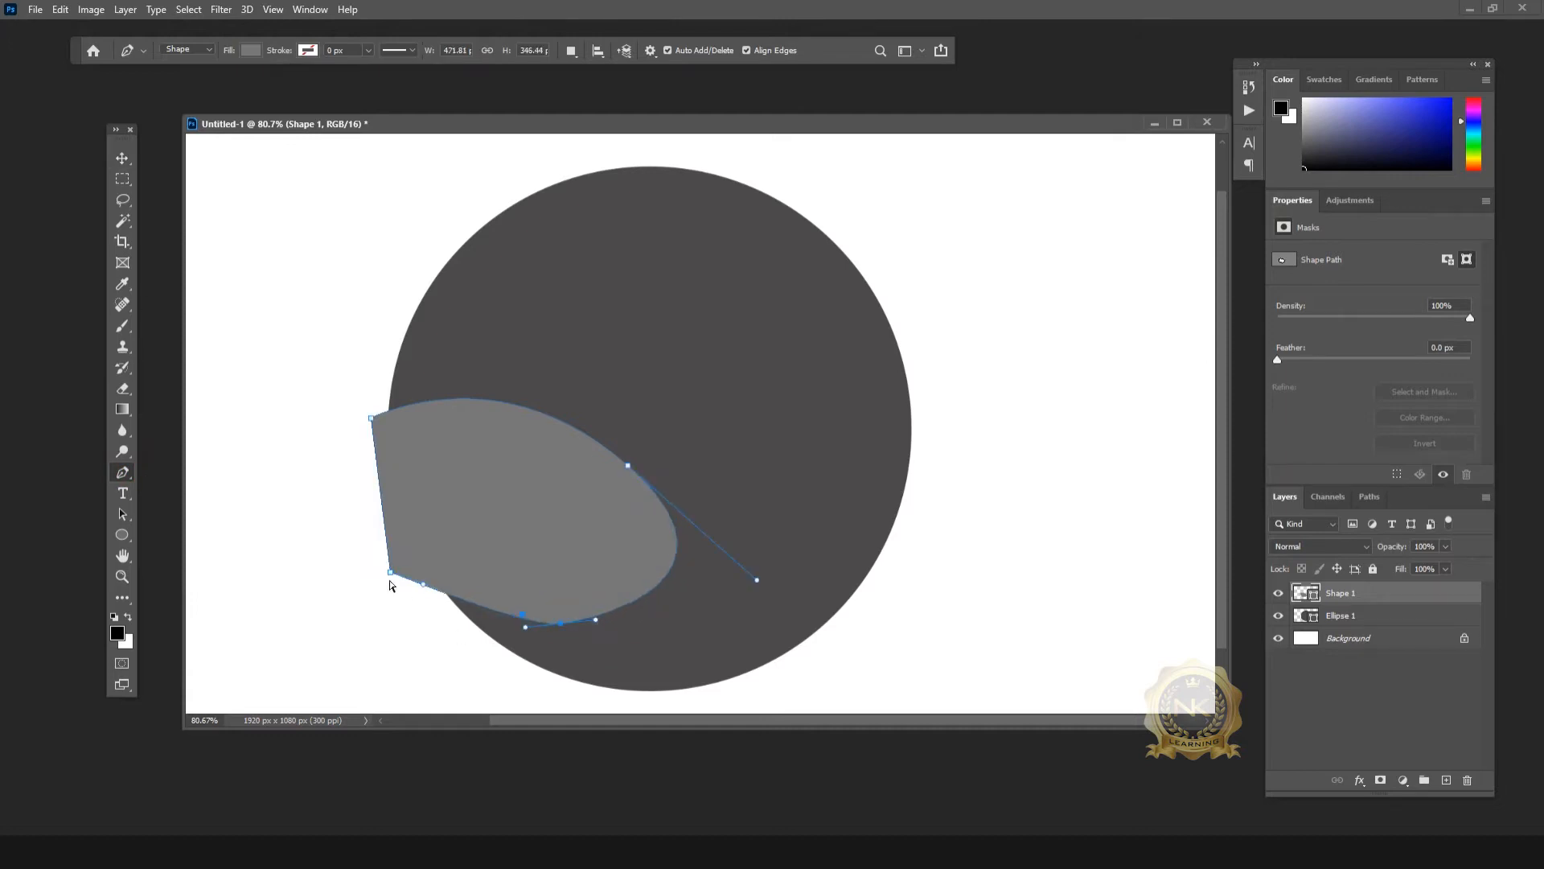
drag(390, 571, 385, 542)
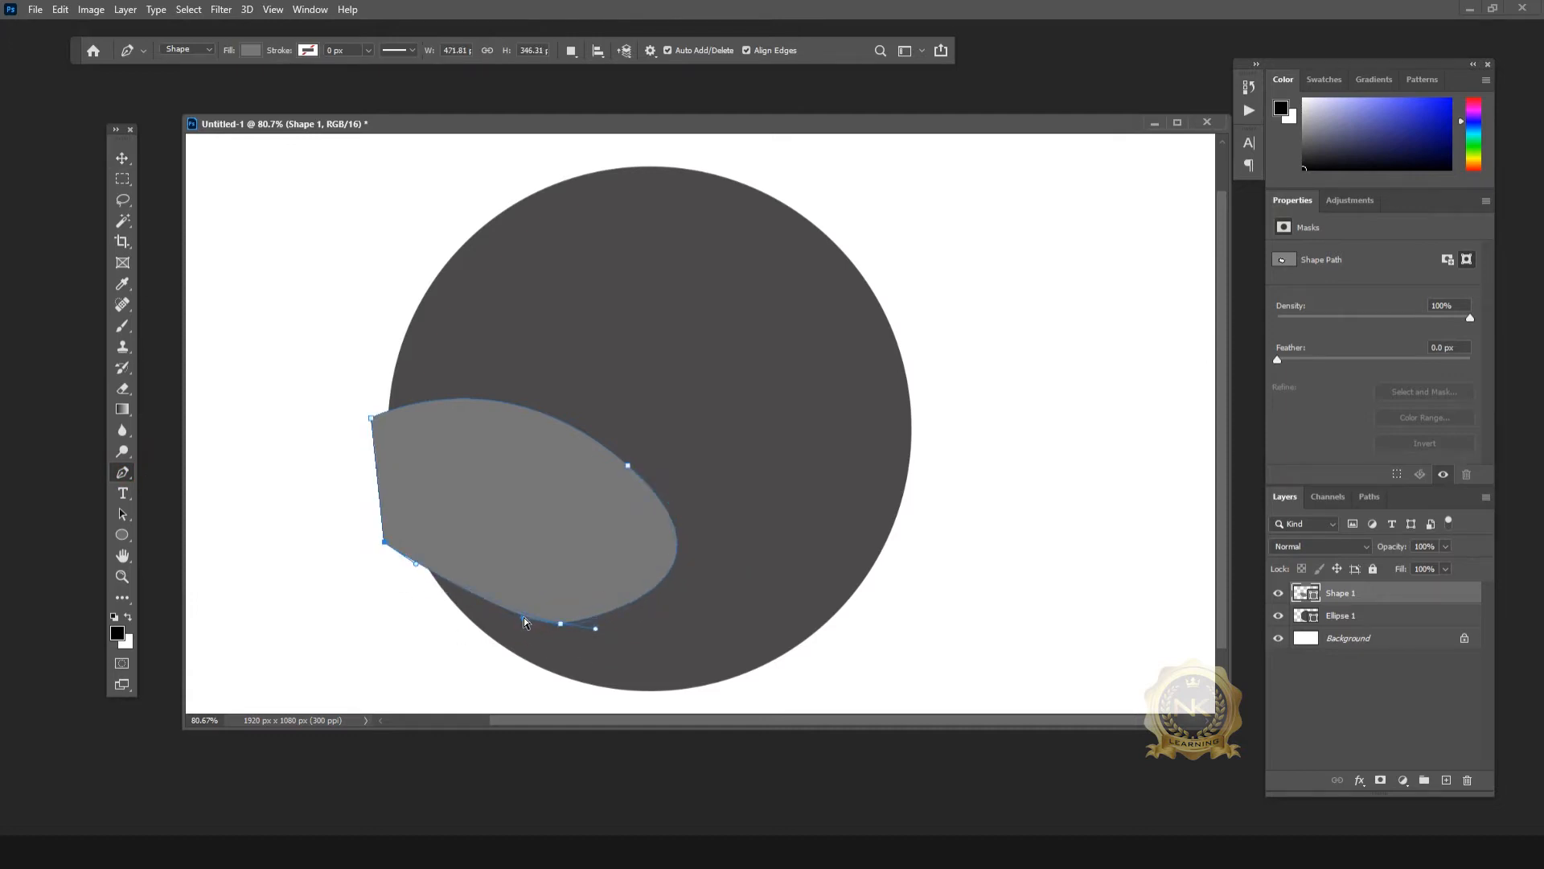
drag(624, 635, 623, 639)
drag(560, 623, 550, 613)
drag(628, 465, 627, 474)
drag(725, 568, 726, 569)
drag(550, 613, 540, 617)
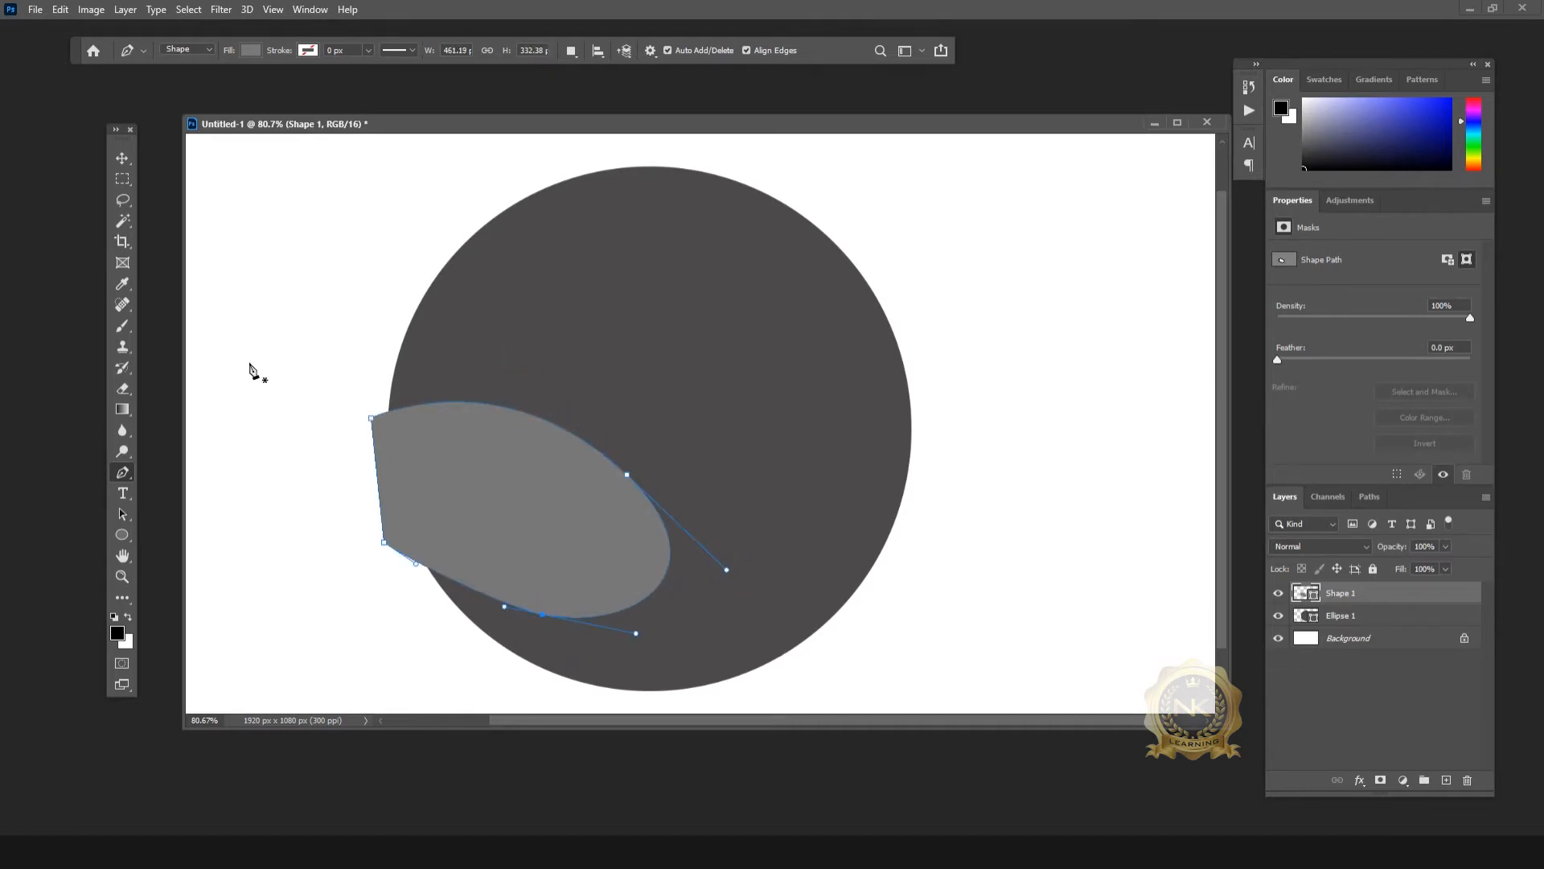
key(v)
drag(538, 556, 546, 561)
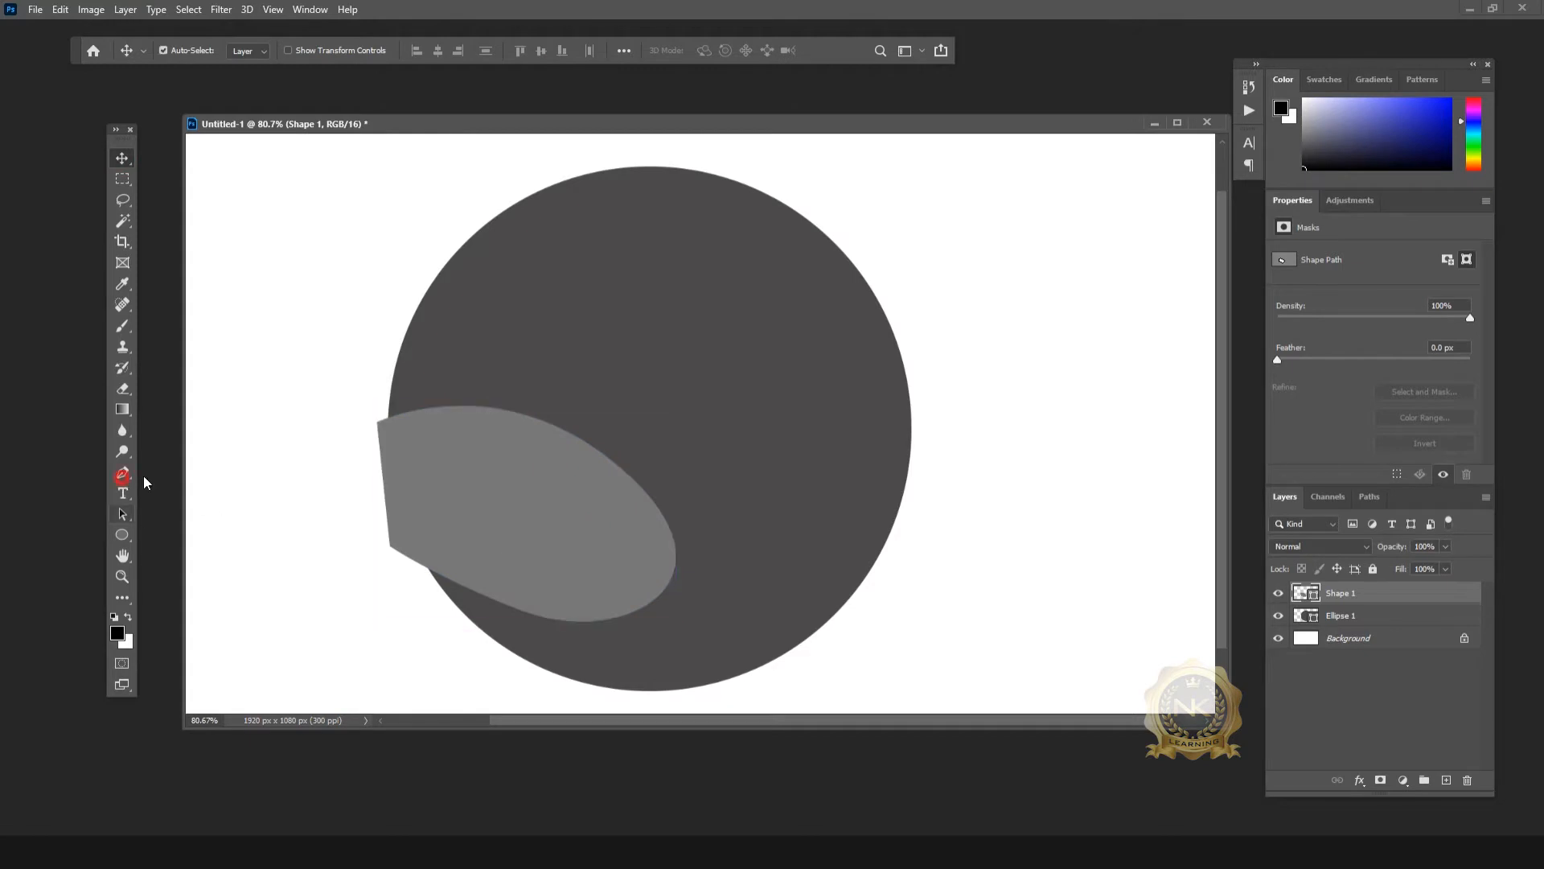
click(122, 473)
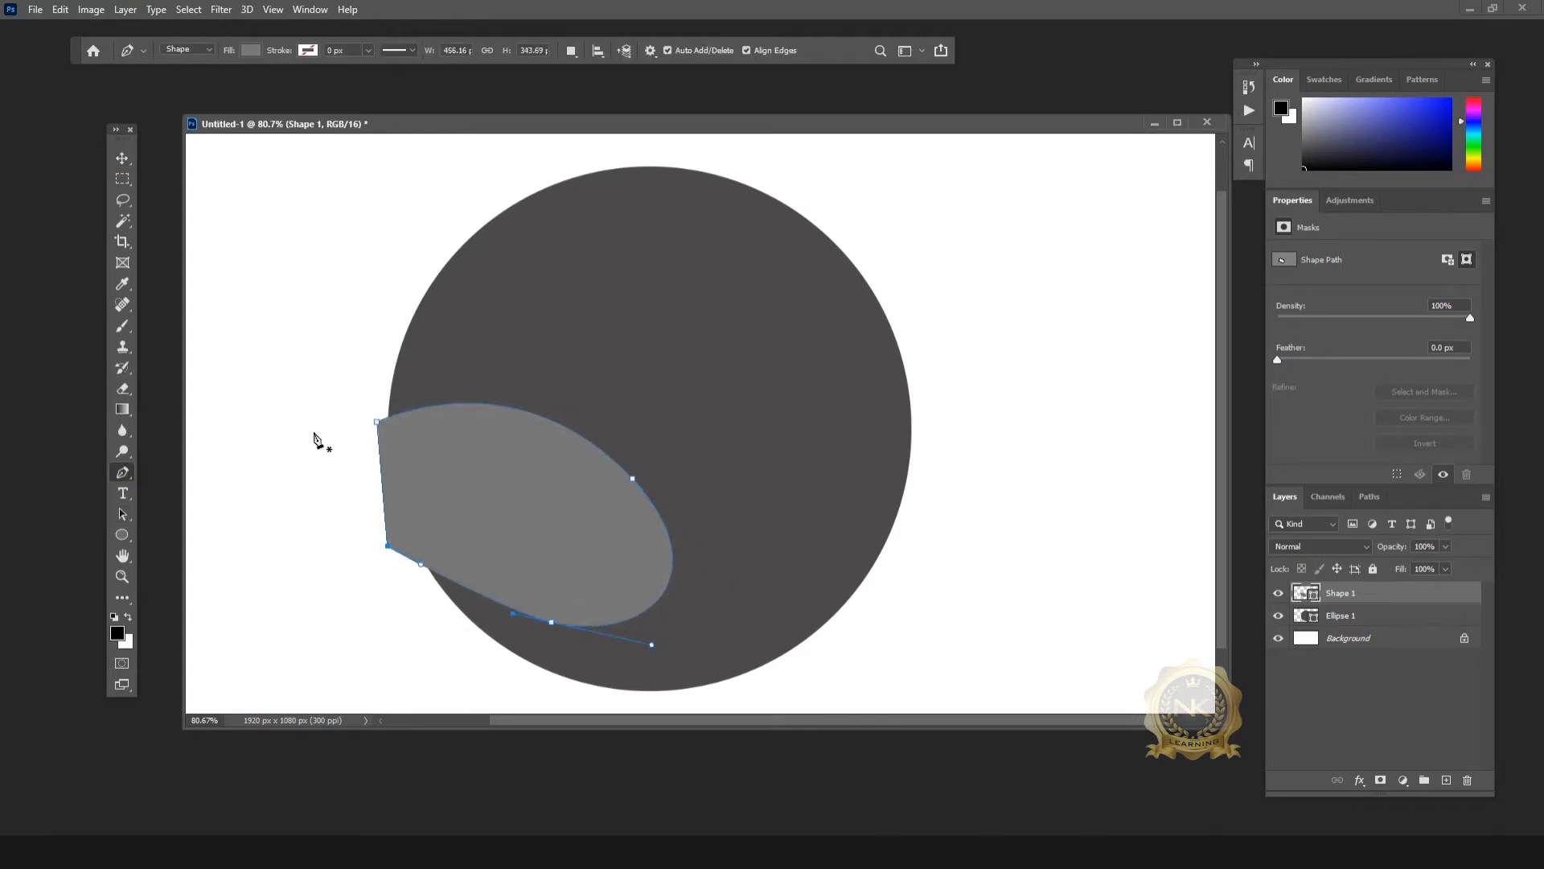
Step: Duplicate the grey shape to the circle's upper right and flip the copy horizontally and vertically
click(122, 158)
drag(563, 550, 825, 340)
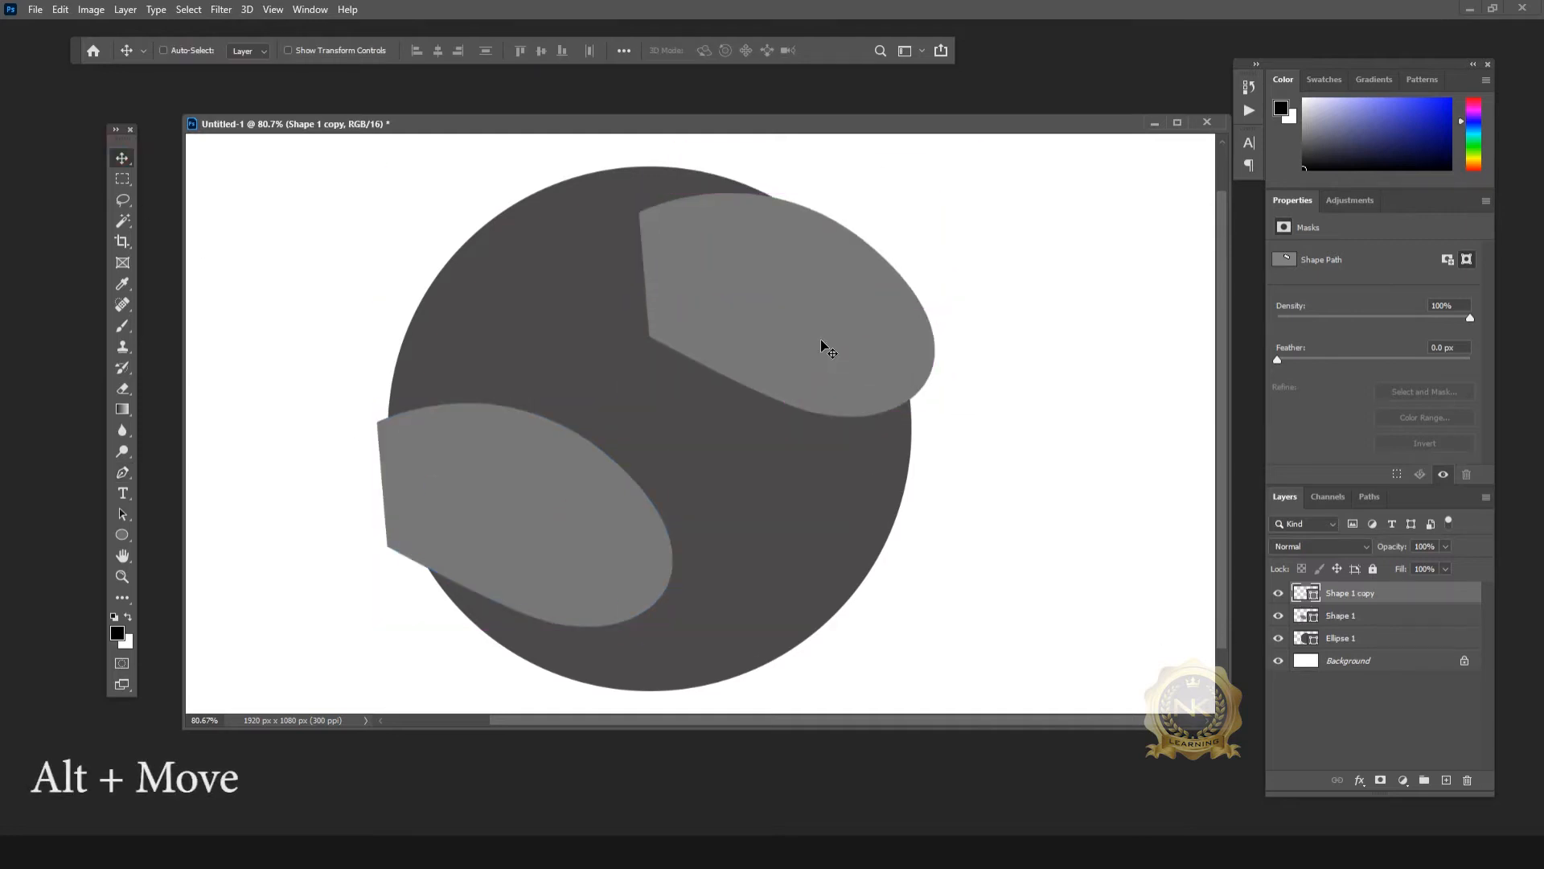
key(ctrl+t)
right_click(827, 328)
click(893, 598)
right_click(802, 303)
click(871, 588)
drag(813, 317, 784, 333)
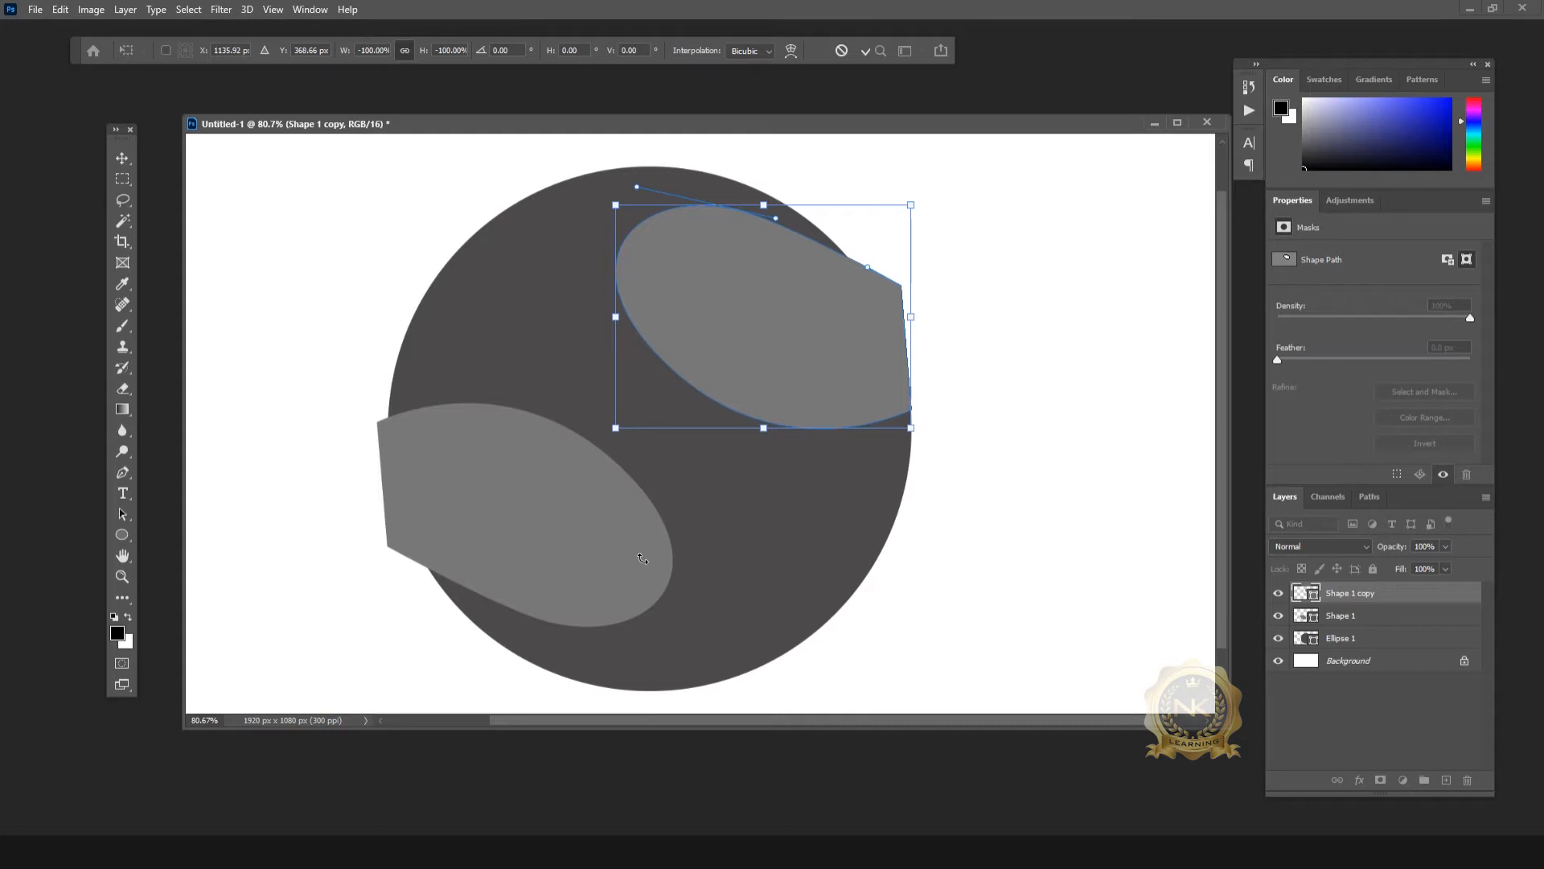
Step: Tilt the upper-right copy to about 172.5° and nudge both grey shapes into position over the circle
drag(975, 463, 982, 434)
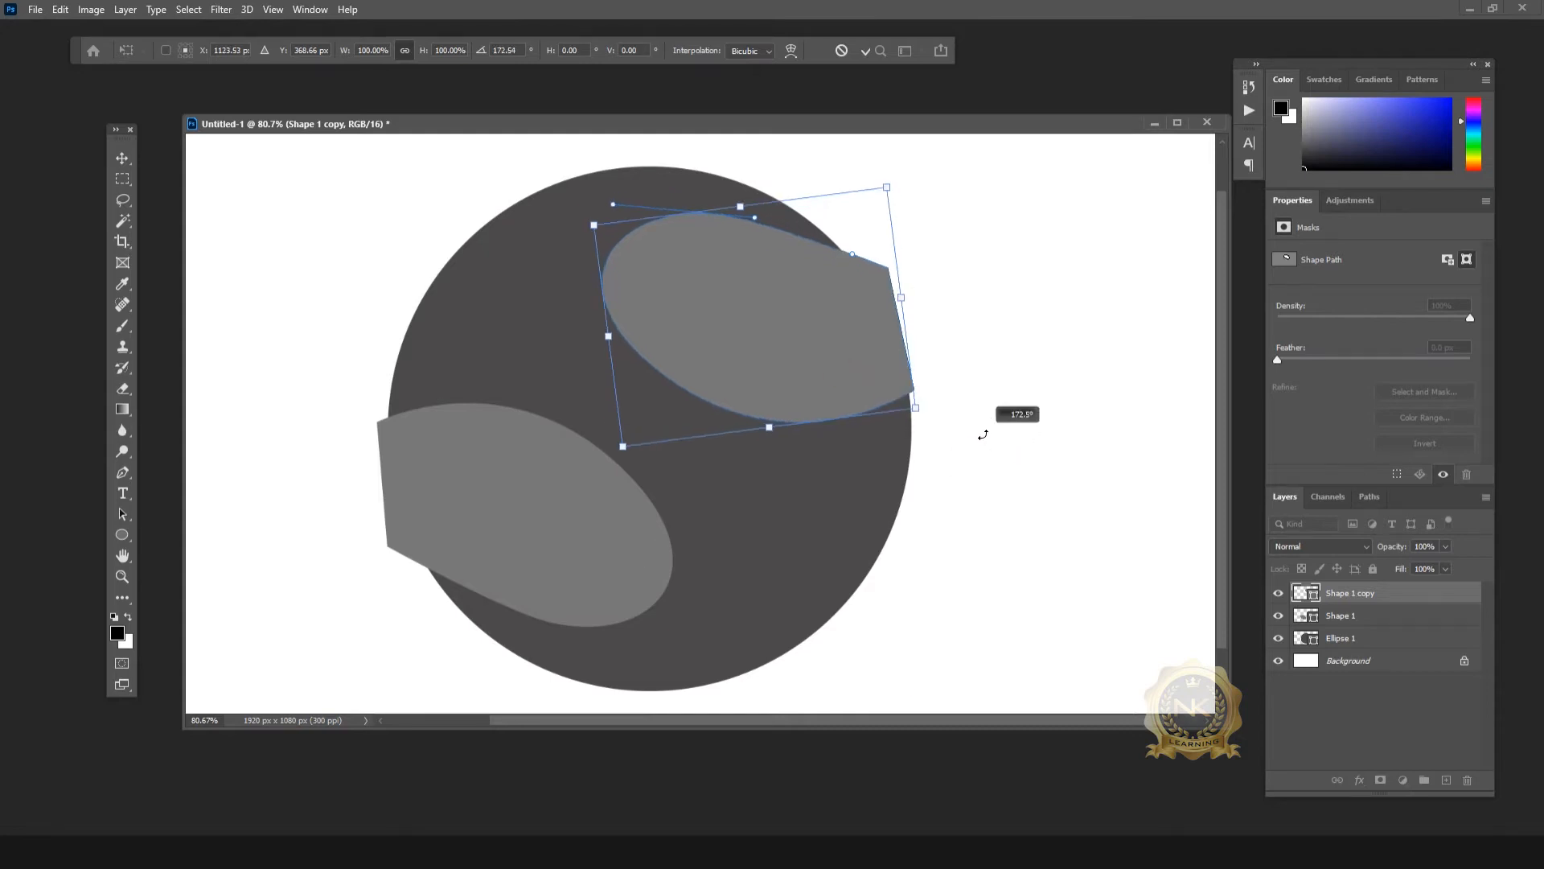
drag(861, 364, 848, 369)
click(575, 566)
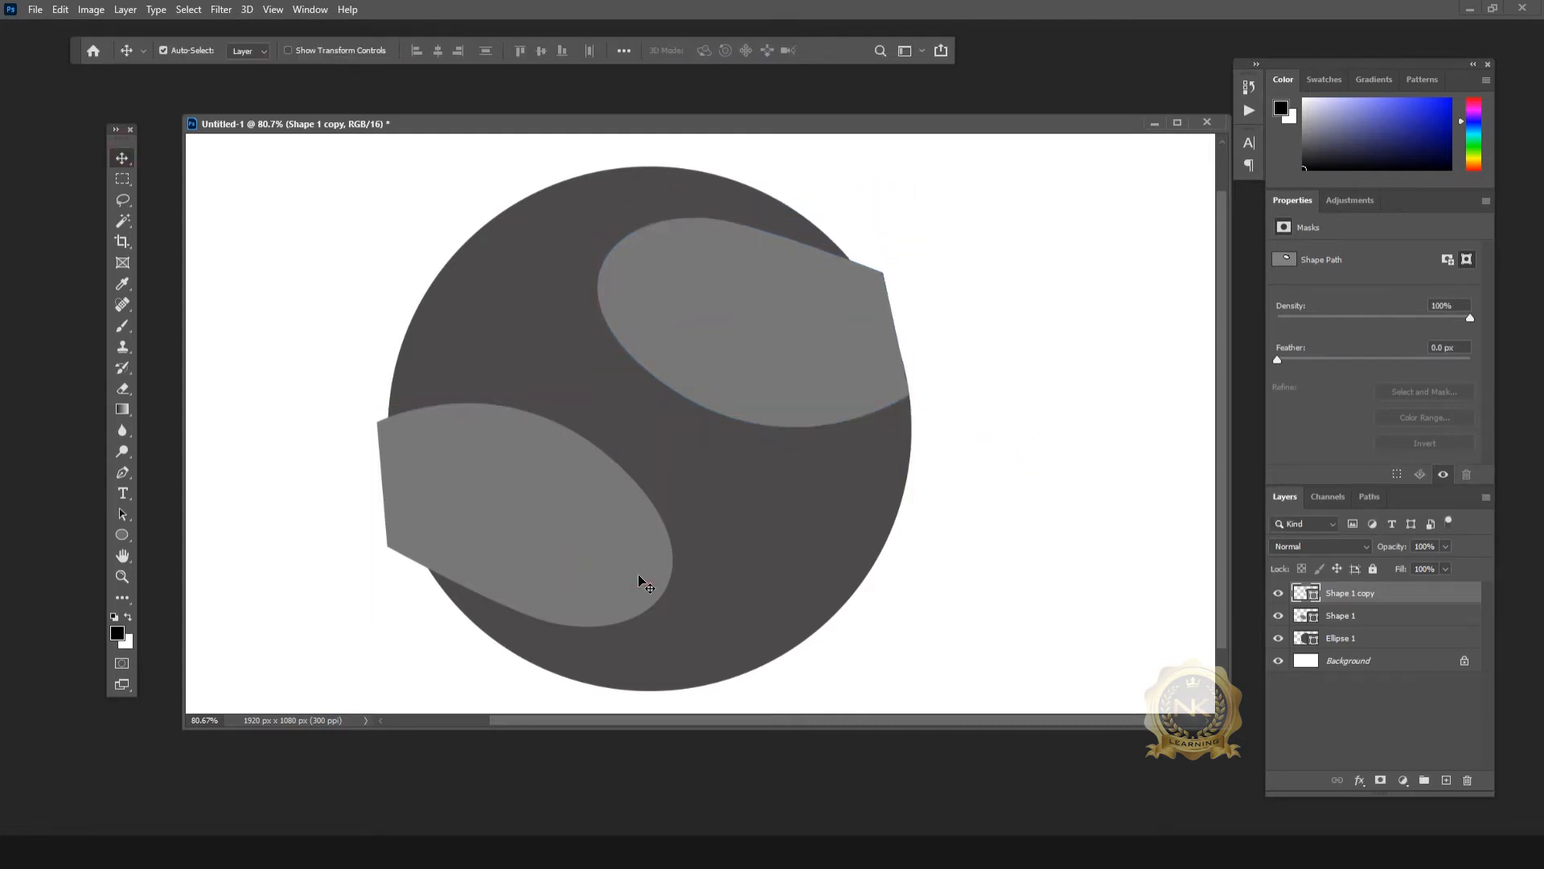
drag(574, 561, 576, 573)
drag(753, 320, 745, 332)
key(ctrl+t)
drag(986, 486, 1003, 434)
key(ctrl+z)
drag(756, 321, 772, 325)
key(ctrl+z)
Step: Enlarge the upper-right grey shape slightly, extending it toward the circle's centre
drag(607, 444, 592, 469)
click(245, 213)
key(ctrl+t)
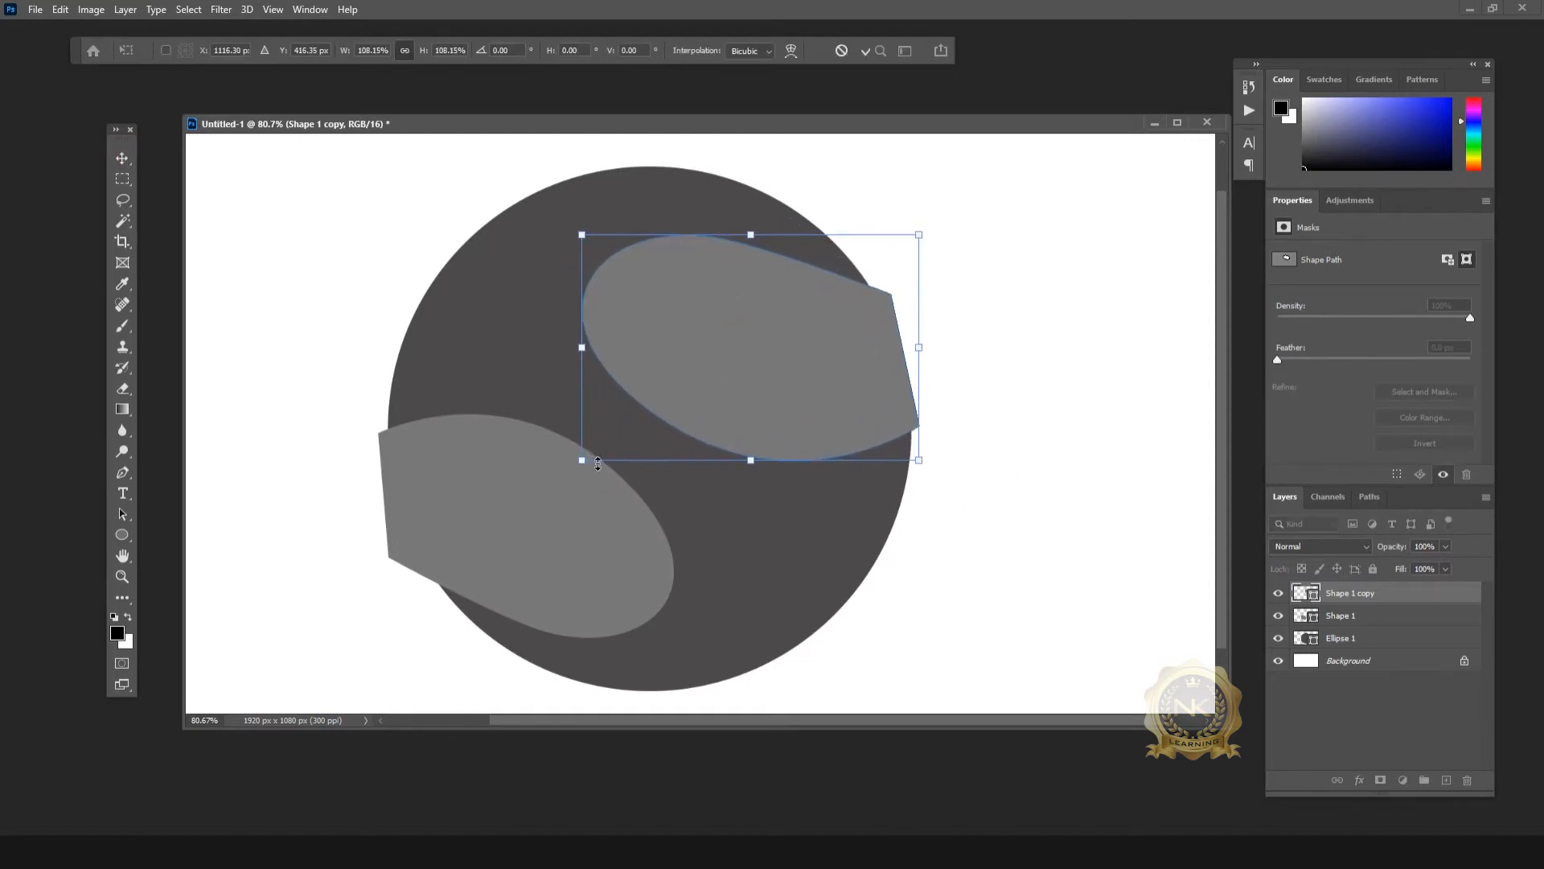
key(Return)
Step: Replace the lower-left grey shape with a copy of the enlarged one, turned by 180° and moved onto the circle's edge
click(655, 569)
key(Delete)
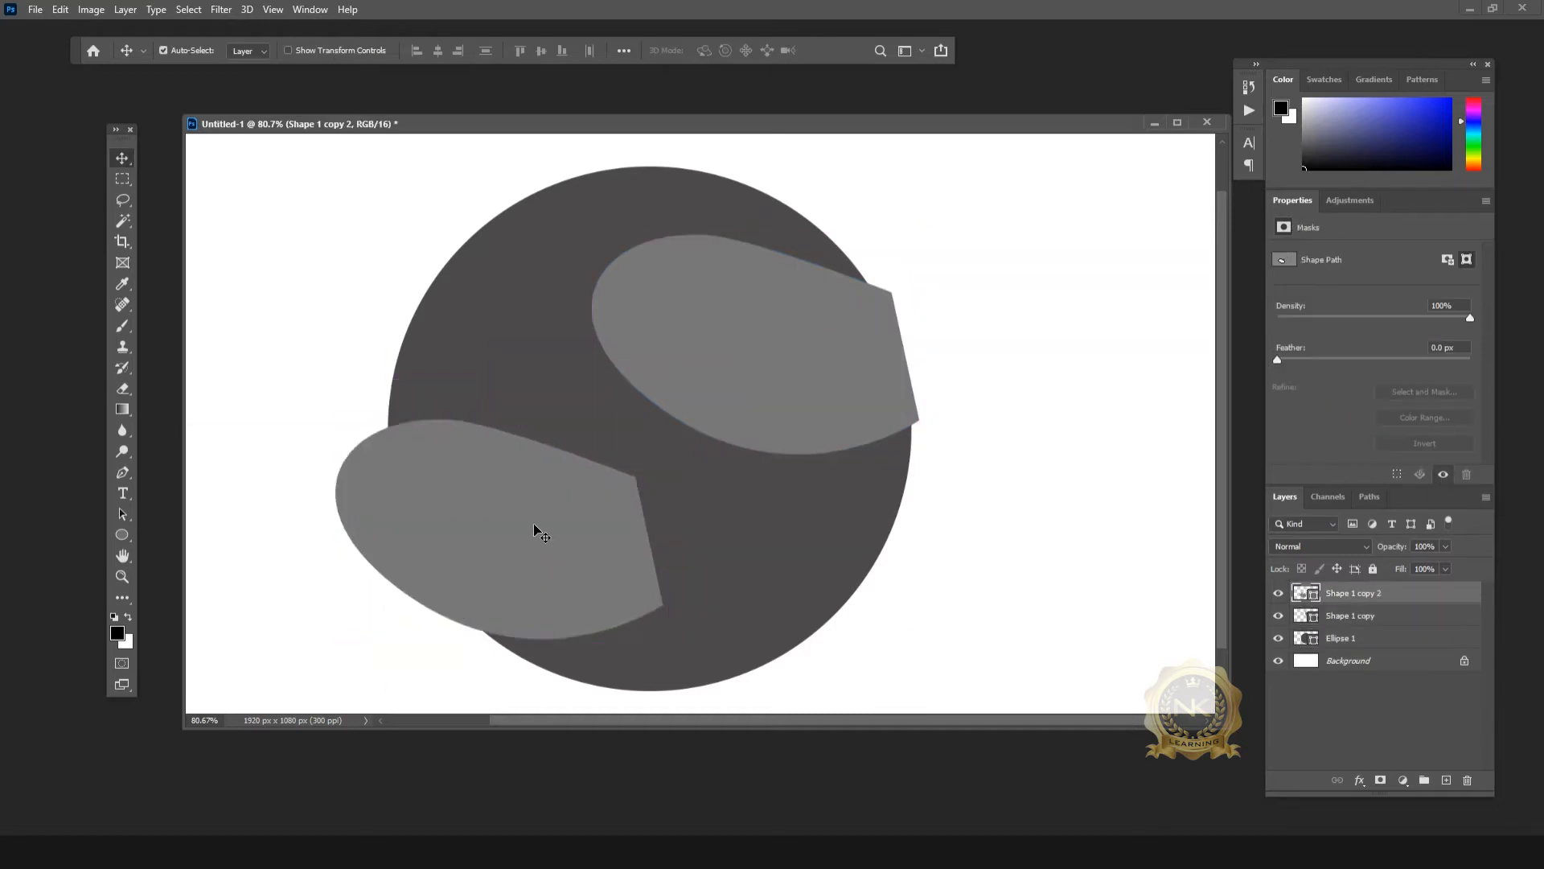
key(ctrl+t)
right_click(592, 510)
click(615, 827)
key(Return)
drag(552, 565, 604, 547)
Step: Rotate the lower-left grey shape by about 3° and nudge it into place
key(ctrl+t)
drag(738, 613, 716, 648)
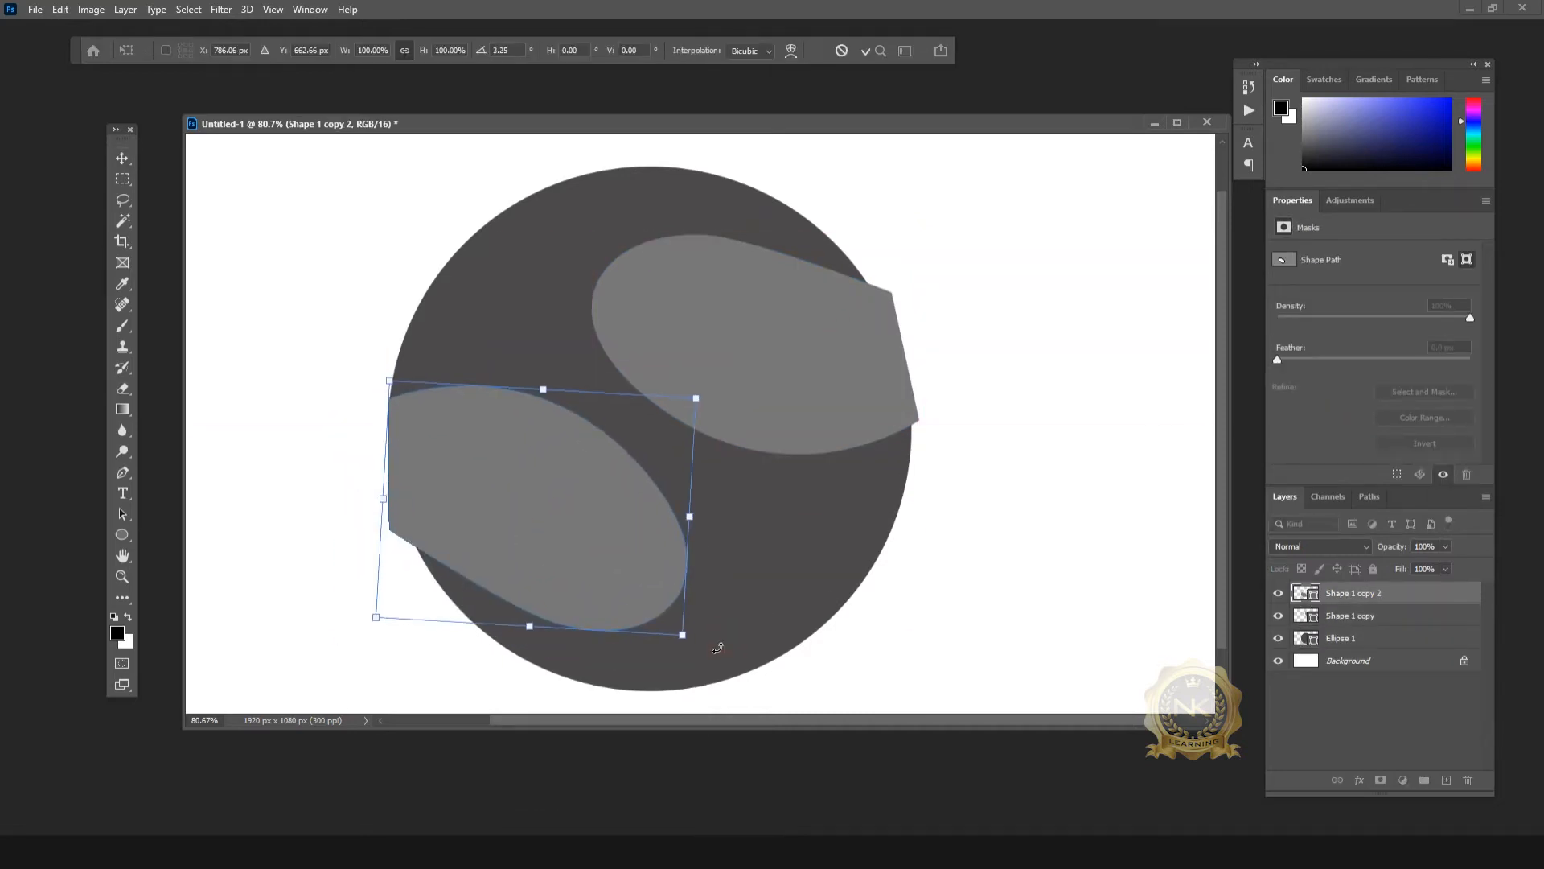
key(Return)
drag(601, 521, 607, 534)
Step: Rotate the upper-right grey shape slightly clockwise and reposition it to overlap the circle's right edge
click(748, 341)
key(ctrl+t)
drag(990, 516, 986, 545)
drag(749, 393, 762, 390)
key(Return)
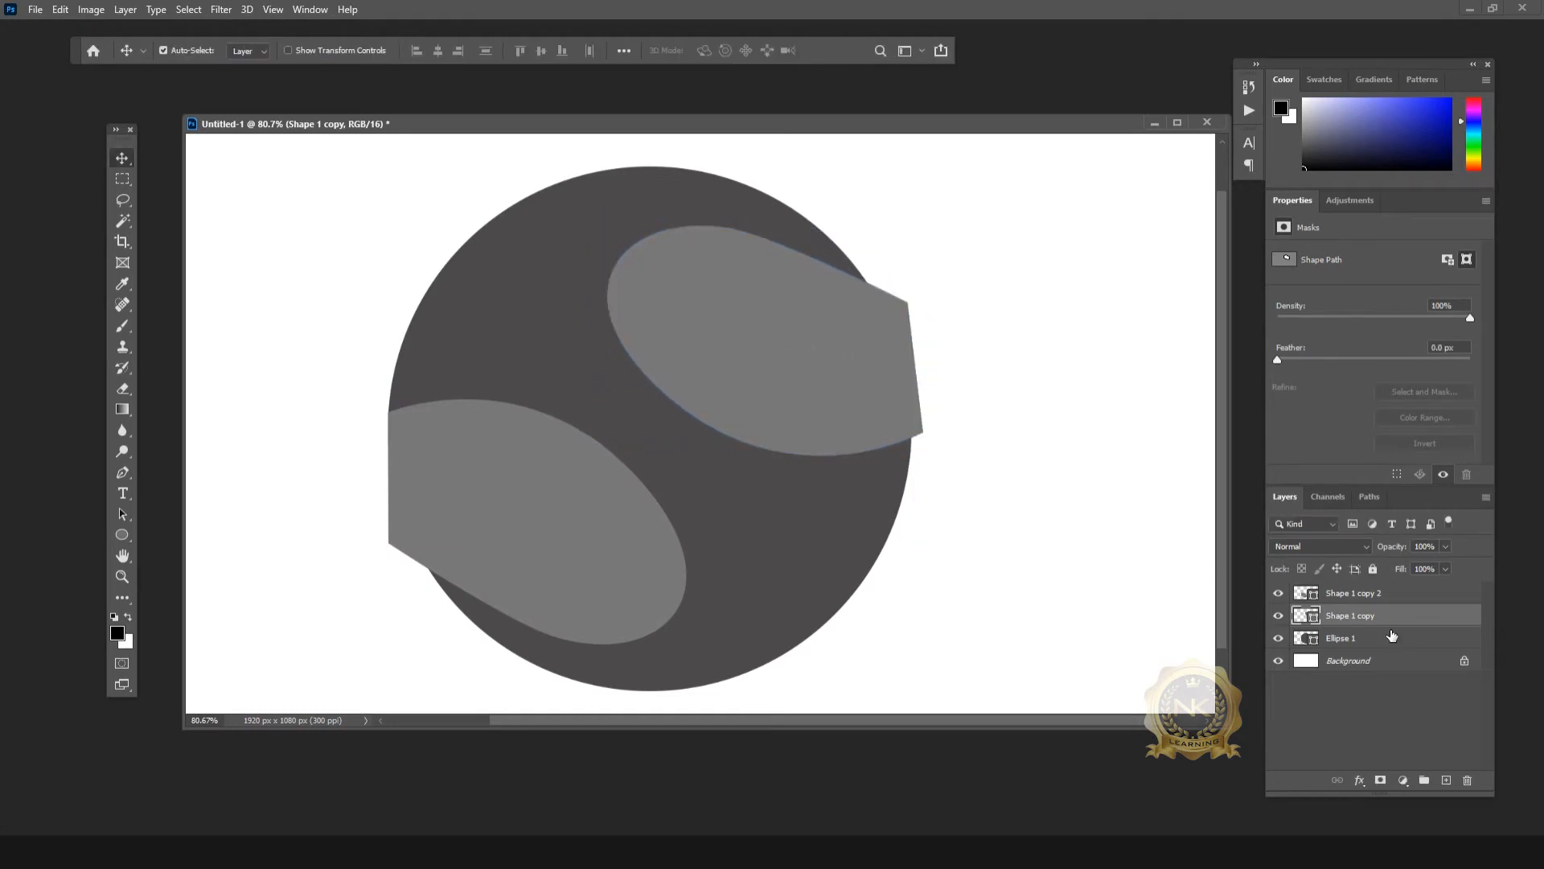
Step: Load the upper-right shape's outline as a selection and rasterize the Ellipse 1 layer
click(1338, 648)
ctrl+click(1302, 618)
key(Delete)
key(Return)
right_click(1388, 640)
click(1237, 401)
Step: Cut both grey shapes' areas out of the Ellipse 1 layer and hide the two shape layers
click(1305, 617)
click(1355, 639)
ctrl+click(1302, 593)
key(Delete)
click(1278, 615)
click(1278, 594)
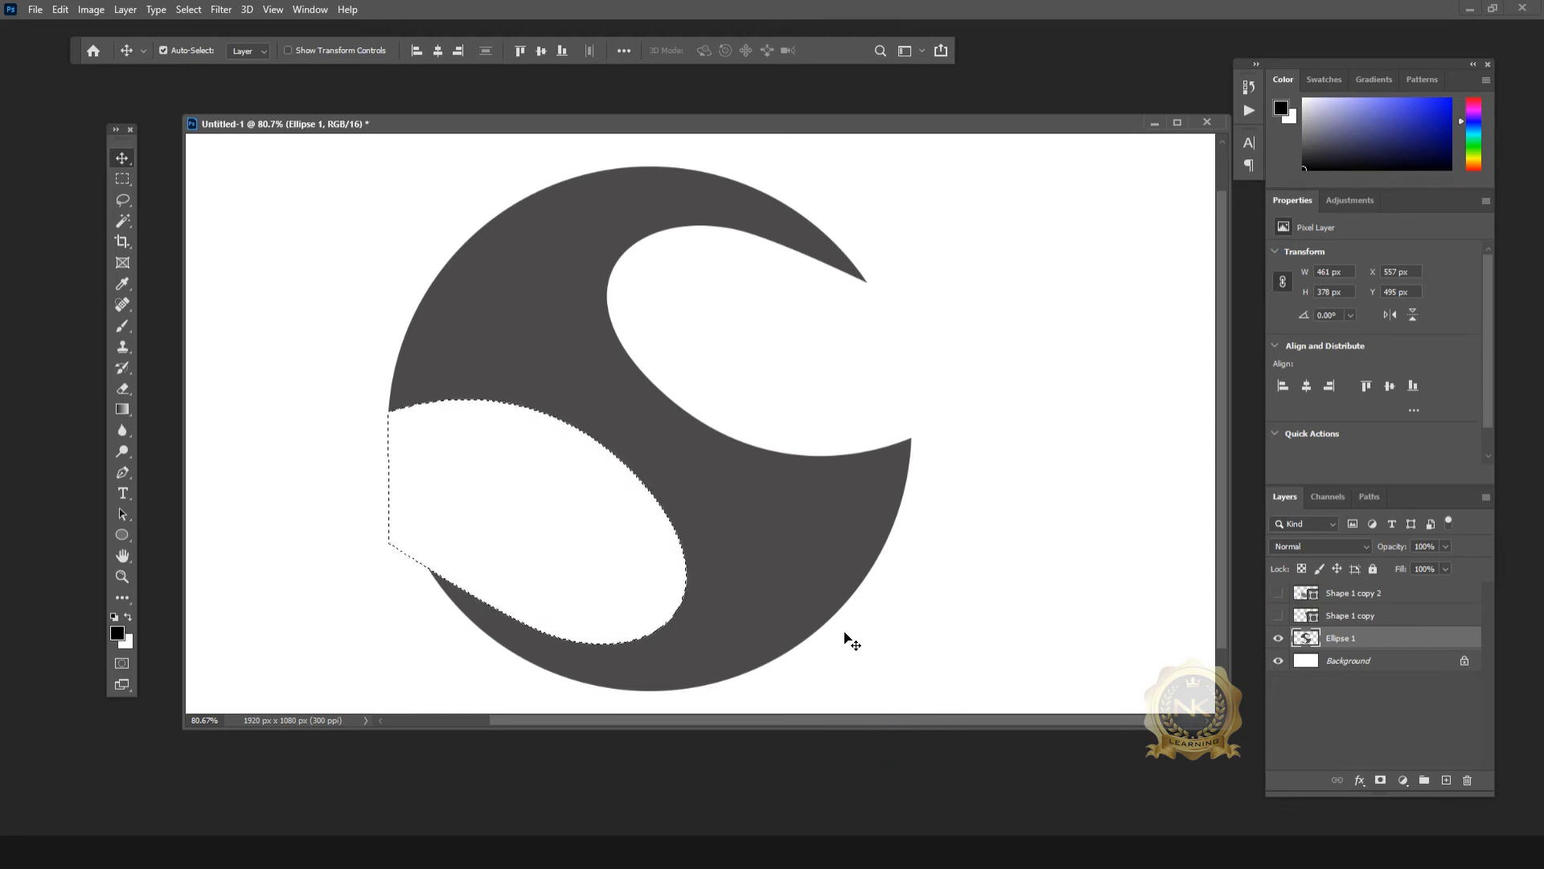
Step: Undo the trial moves of the lower-left shape and step back to before its area was cut from the circle
click(122, 179)
click(890, 361)
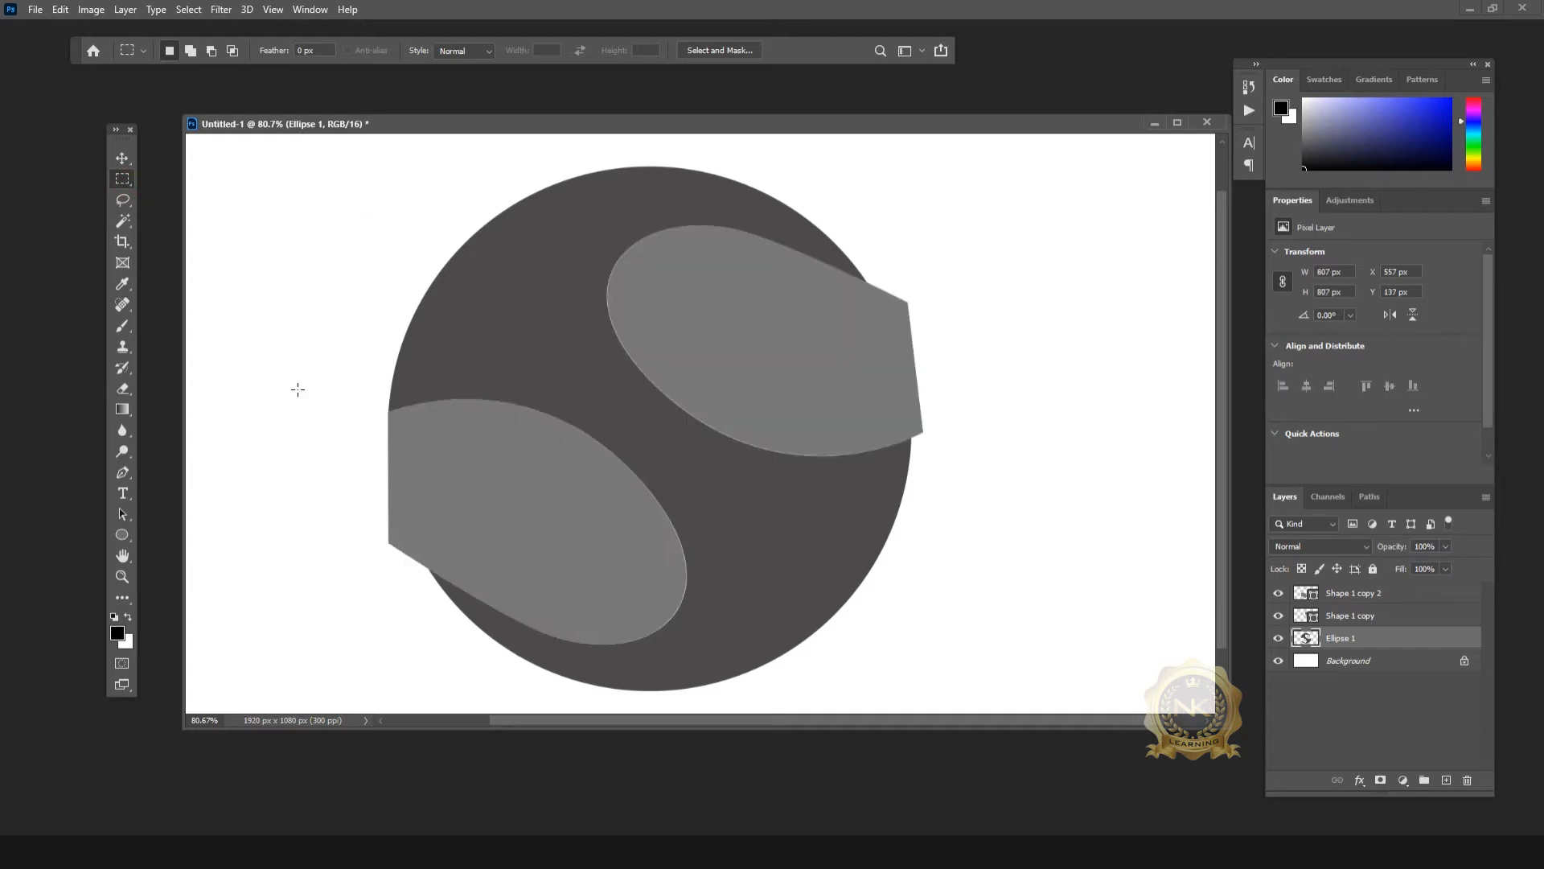
key(v)
drag(558, 501, 793, 583)
key(ctrl+z)
key(ctrl+z)
key(ctrl+z)
key(ctrl+z)
drag(529, 513, 656, 532)
key(ctrl+z)
Step: Clear the selection and nudge the lower-left grey shape slightly to the left
click(123, 178)
key(ctrl+d)
click(122, 158)
click(447, 462)
drag(545, 526, 541, 526)
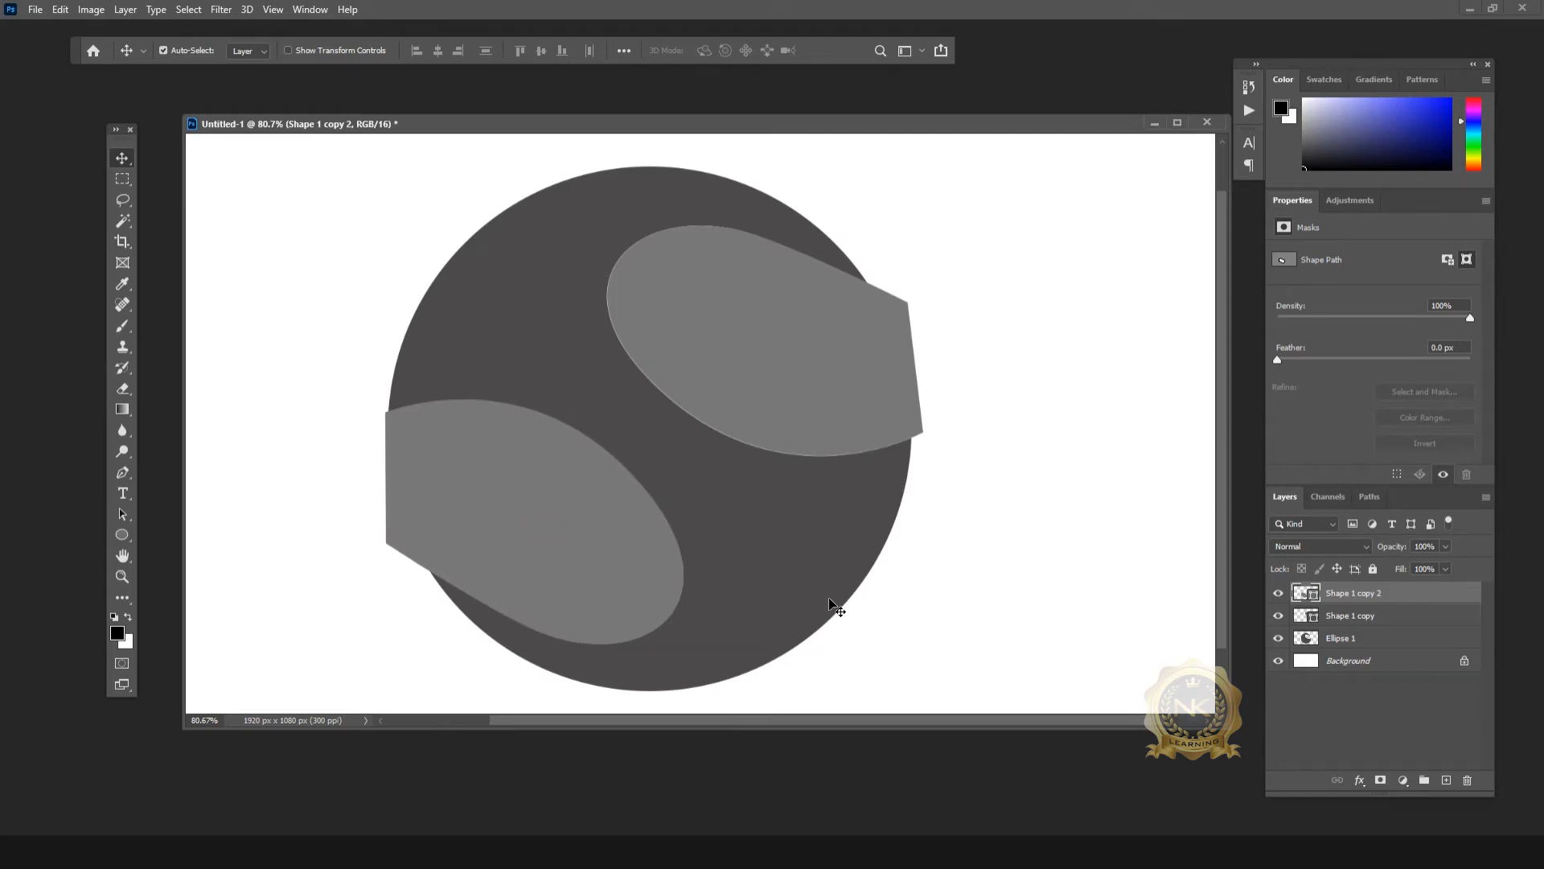
click(1343, 637)
key(Delete)
key(ctrl+z)
Step: Cut the lower-left shape's area out of the Ellipse 1 layer again and deselect
click(1360, 624)
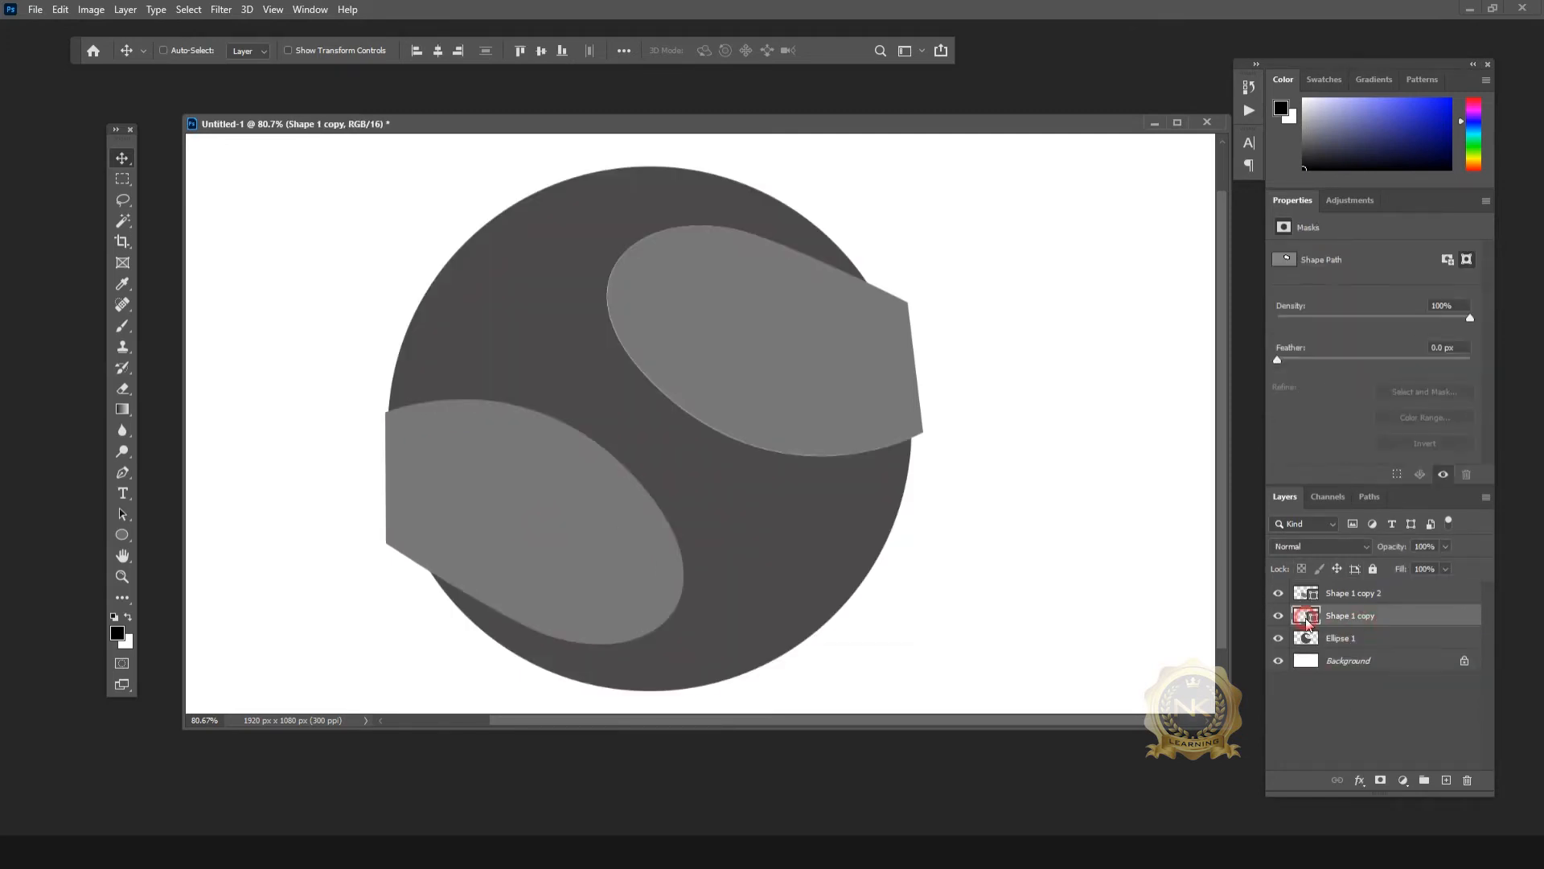
click(1352, 646)
click(122, 179)
click(201, 196)
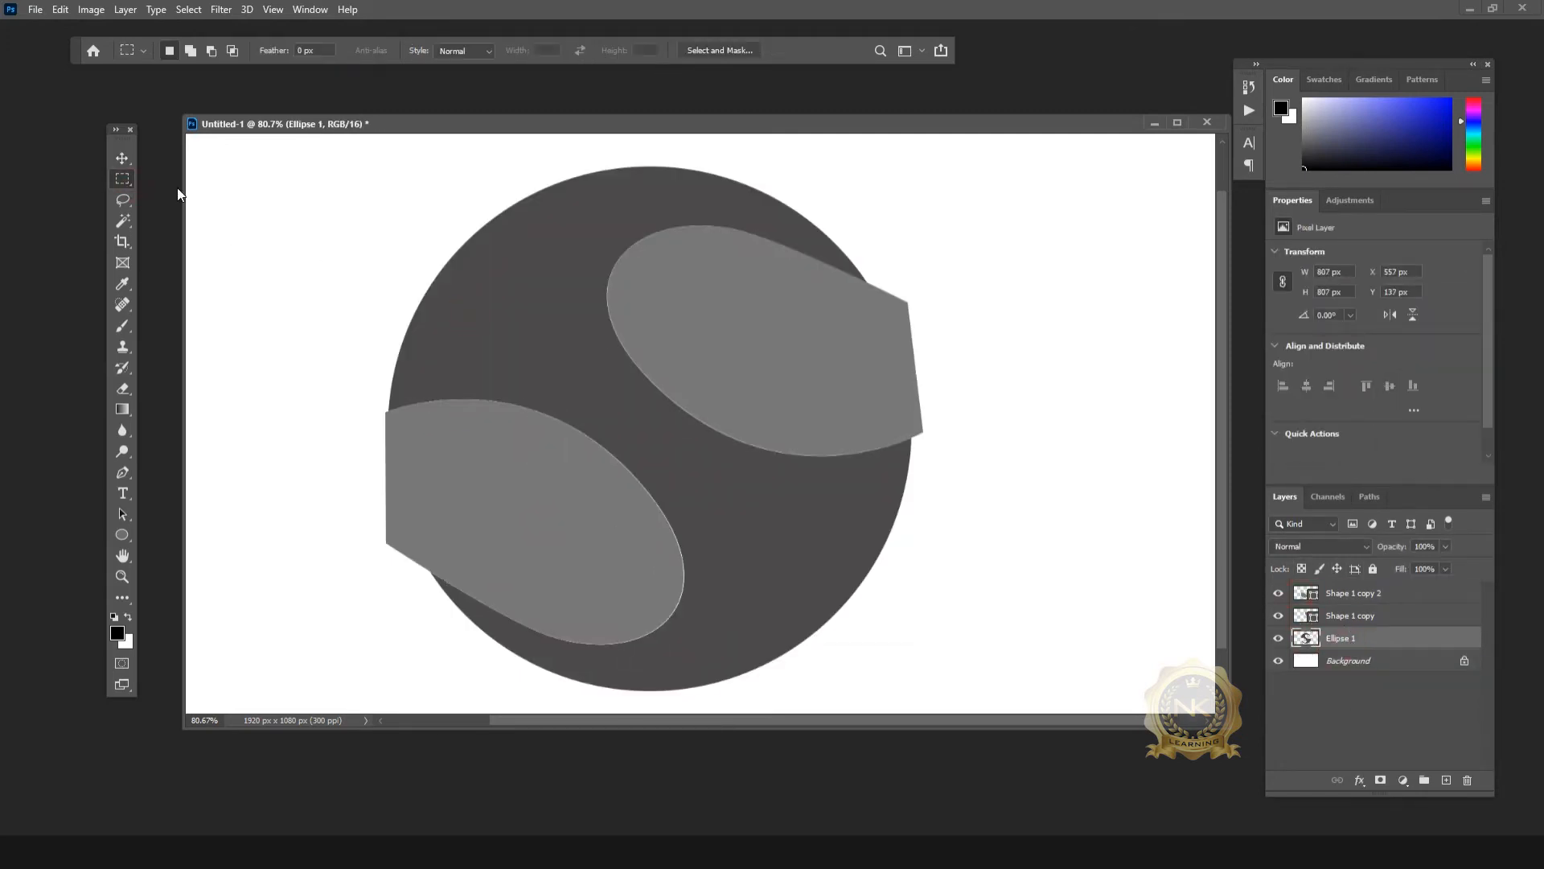
Step: Hide the Shape 1 copy 2 and Shape 1 copy layers
click(122, 159)
click(1279, 592)
click(1279, 615)
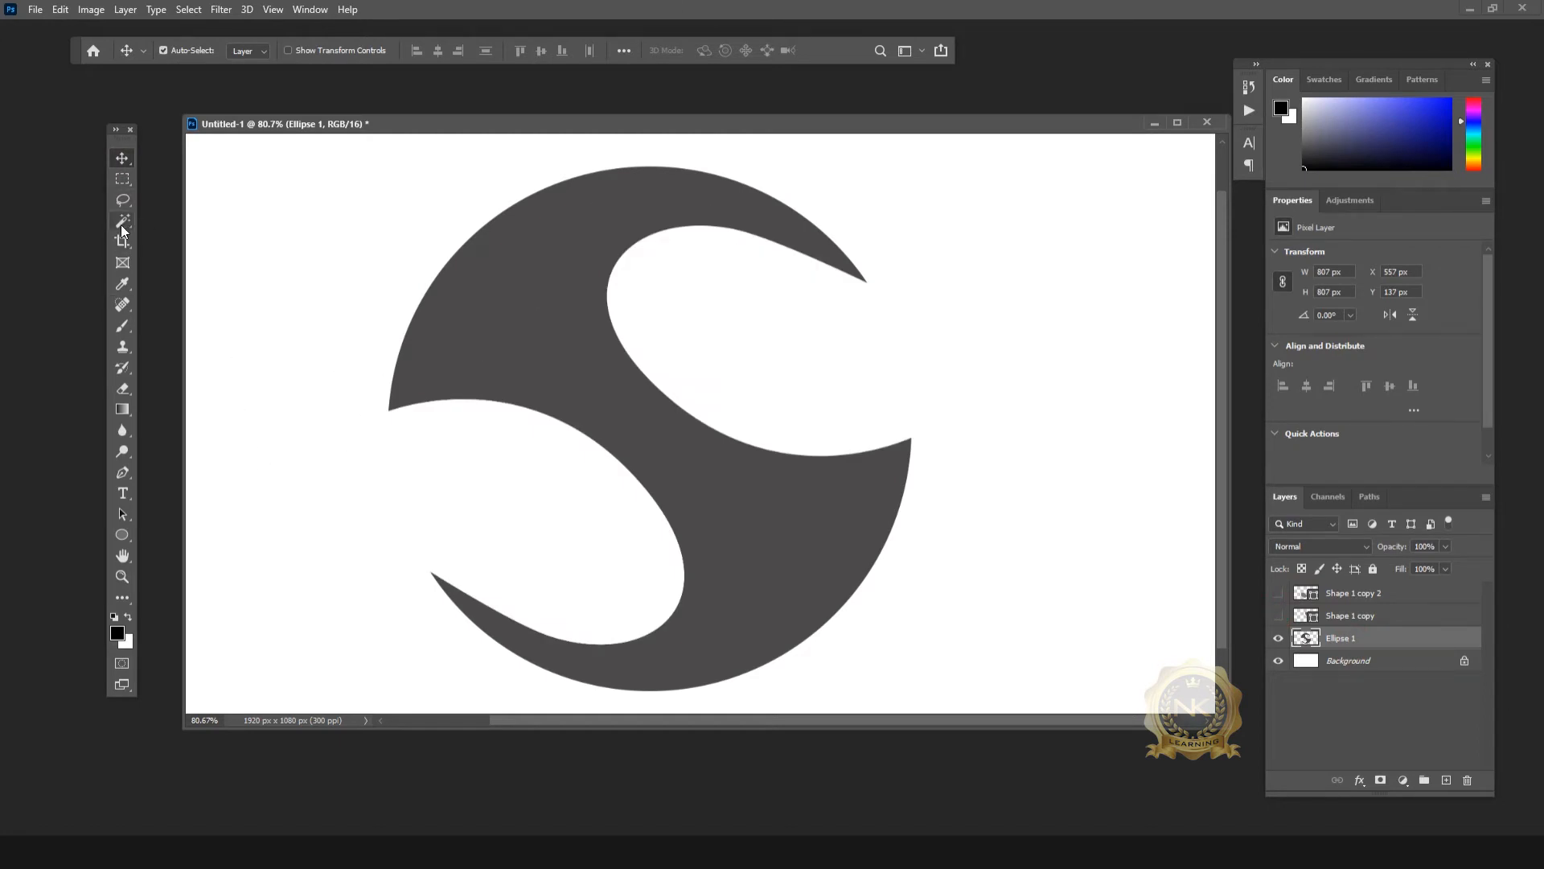
Step: Start a grey pen shape at the lower-left cutout's lower tip and curve its inner edge around the cutout's round end
click(122, 473)
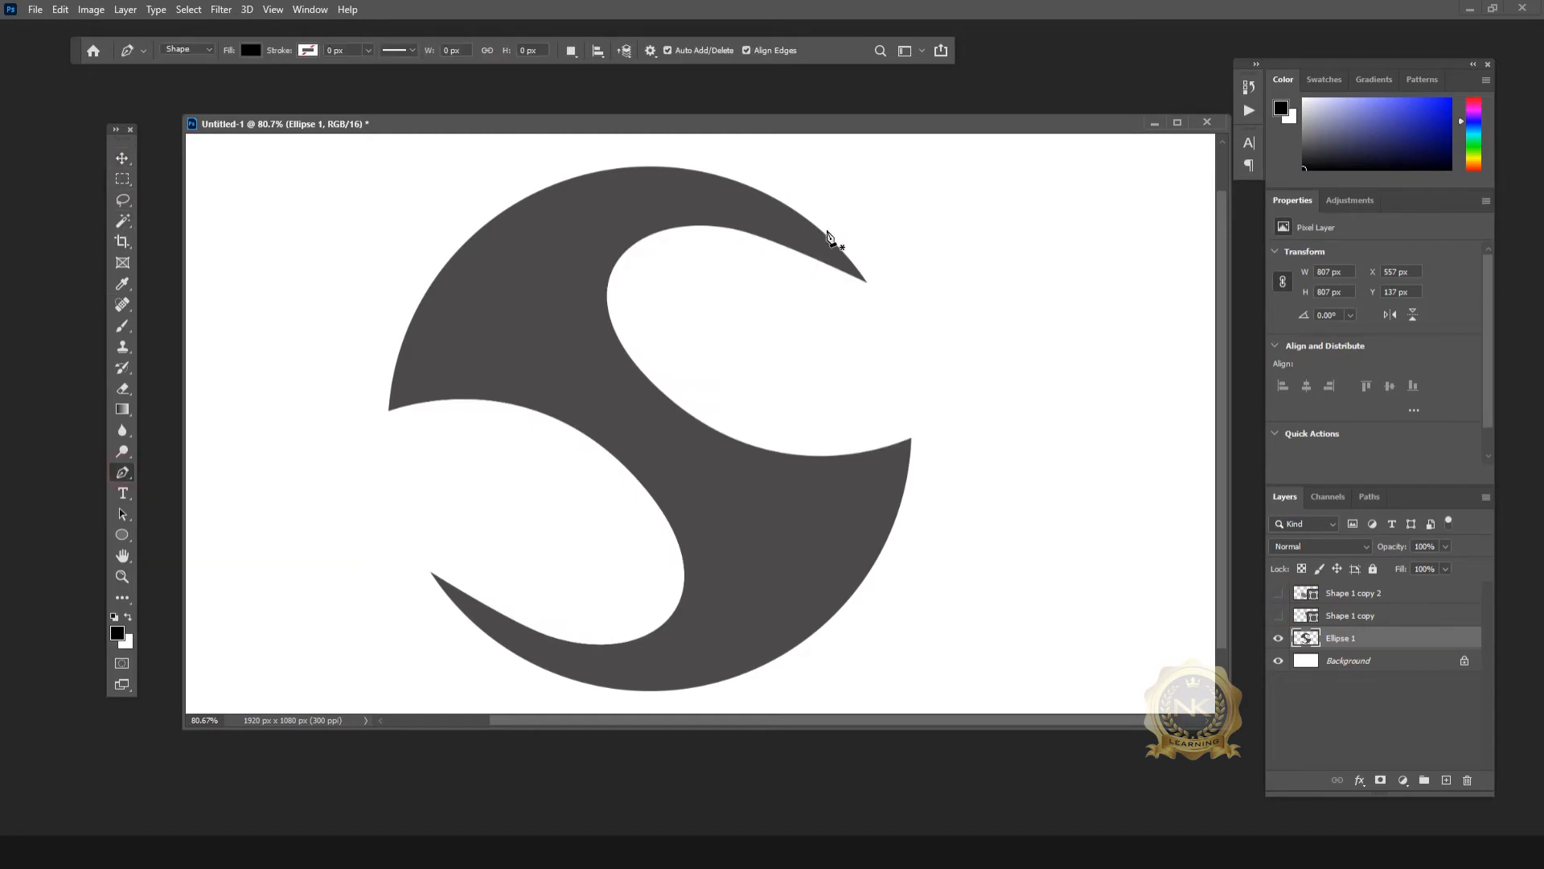
click(1355, 595)
scroll(463, 625, up, 2)
click(419, 551)
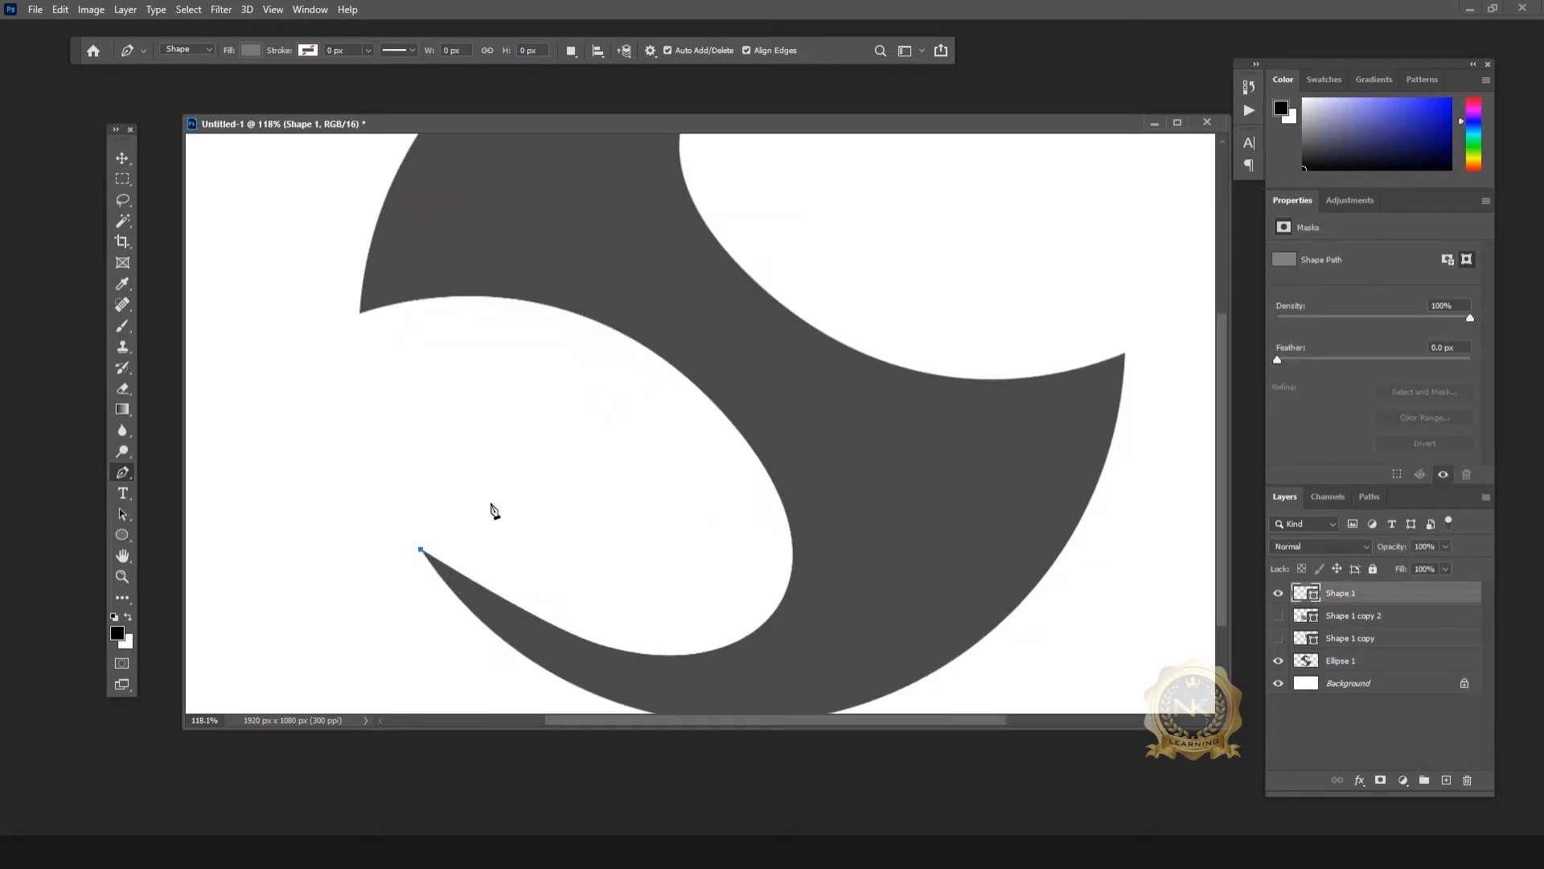
drag(729, 569, 737, 485)
mouse_move(513, 392)
mouse_down()
mouse_move(537, 367)
mouse_move(513, 373)
mouse_up()
drag(651, 449, 664, 433)
Step: Refine the inner edge's curve points inside the lower-left cutout and extend the curve to near the cutout's upper tip
ctrl+click(729, 569)
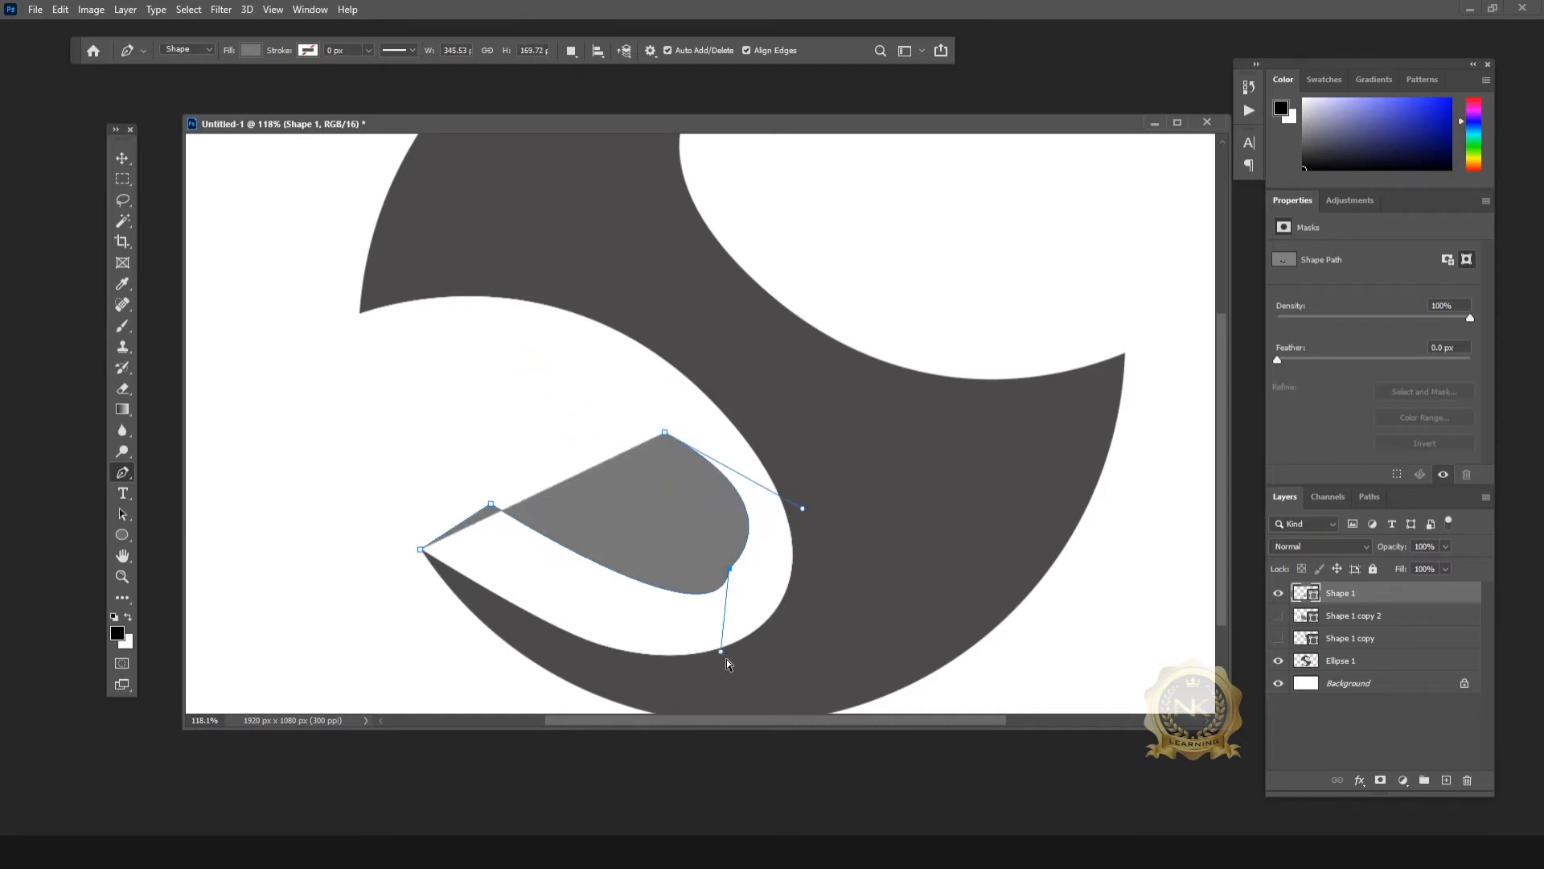
drag(729, 569, 735, 576)
drag(664, 433, 664, 382)
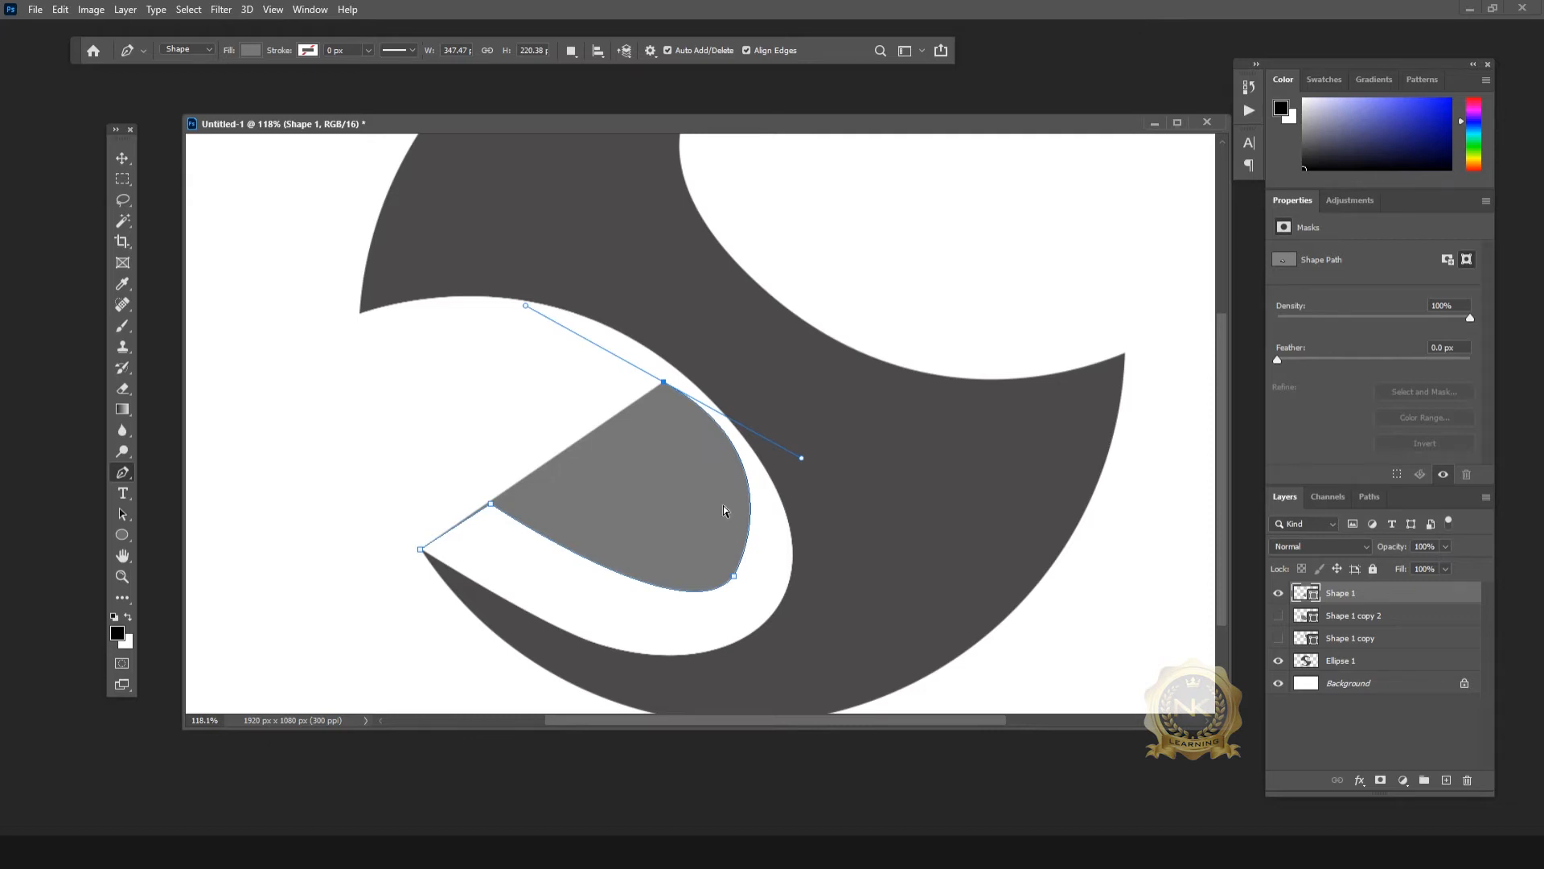
drag(663, 382, 658, 390)
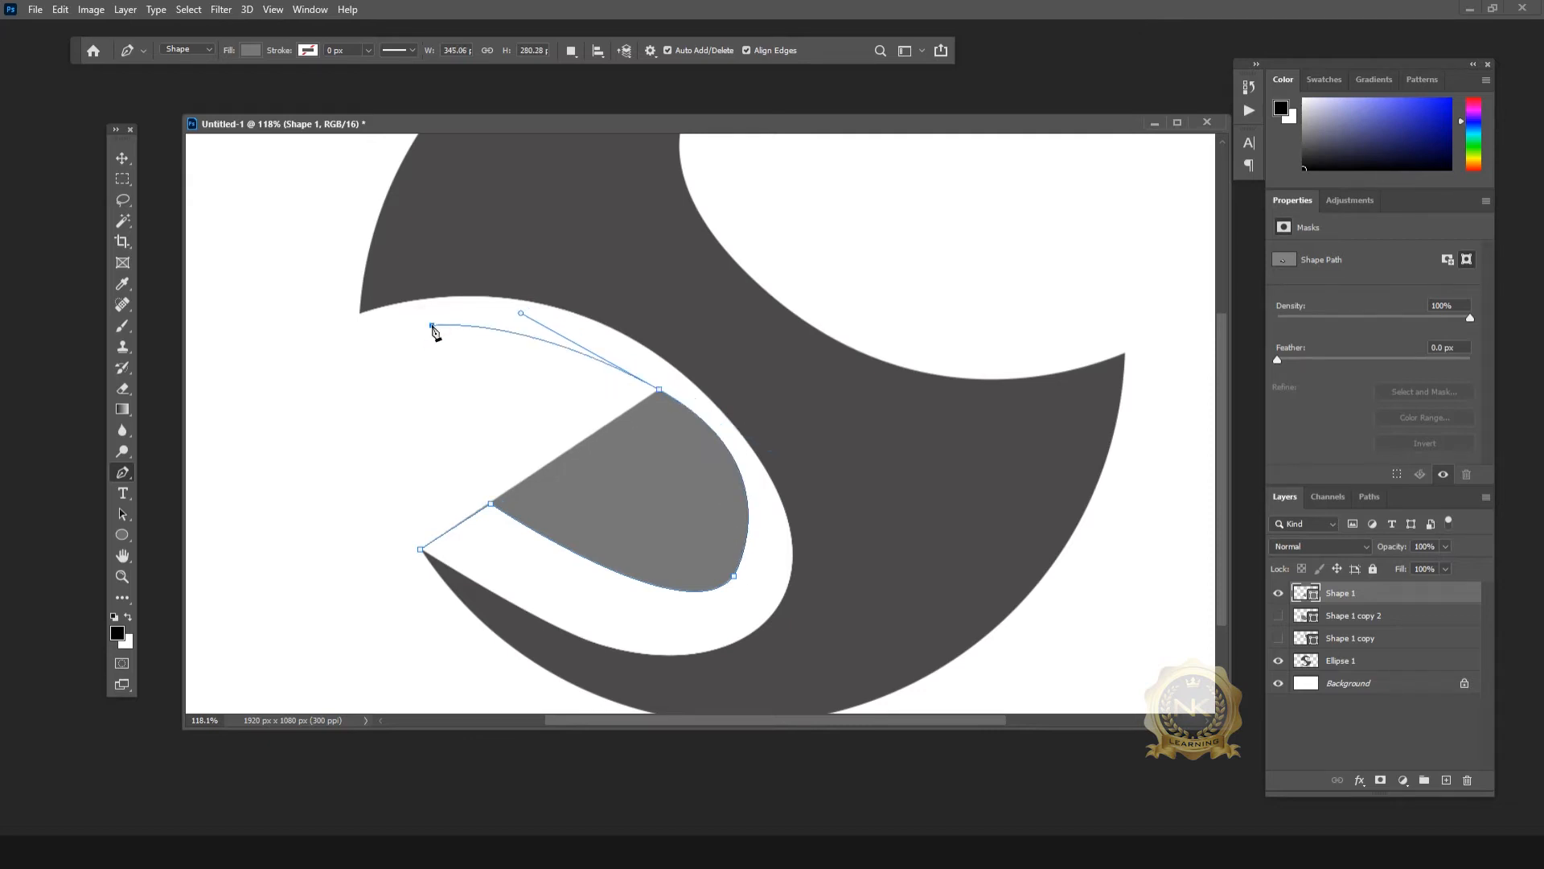
click(432, 327)
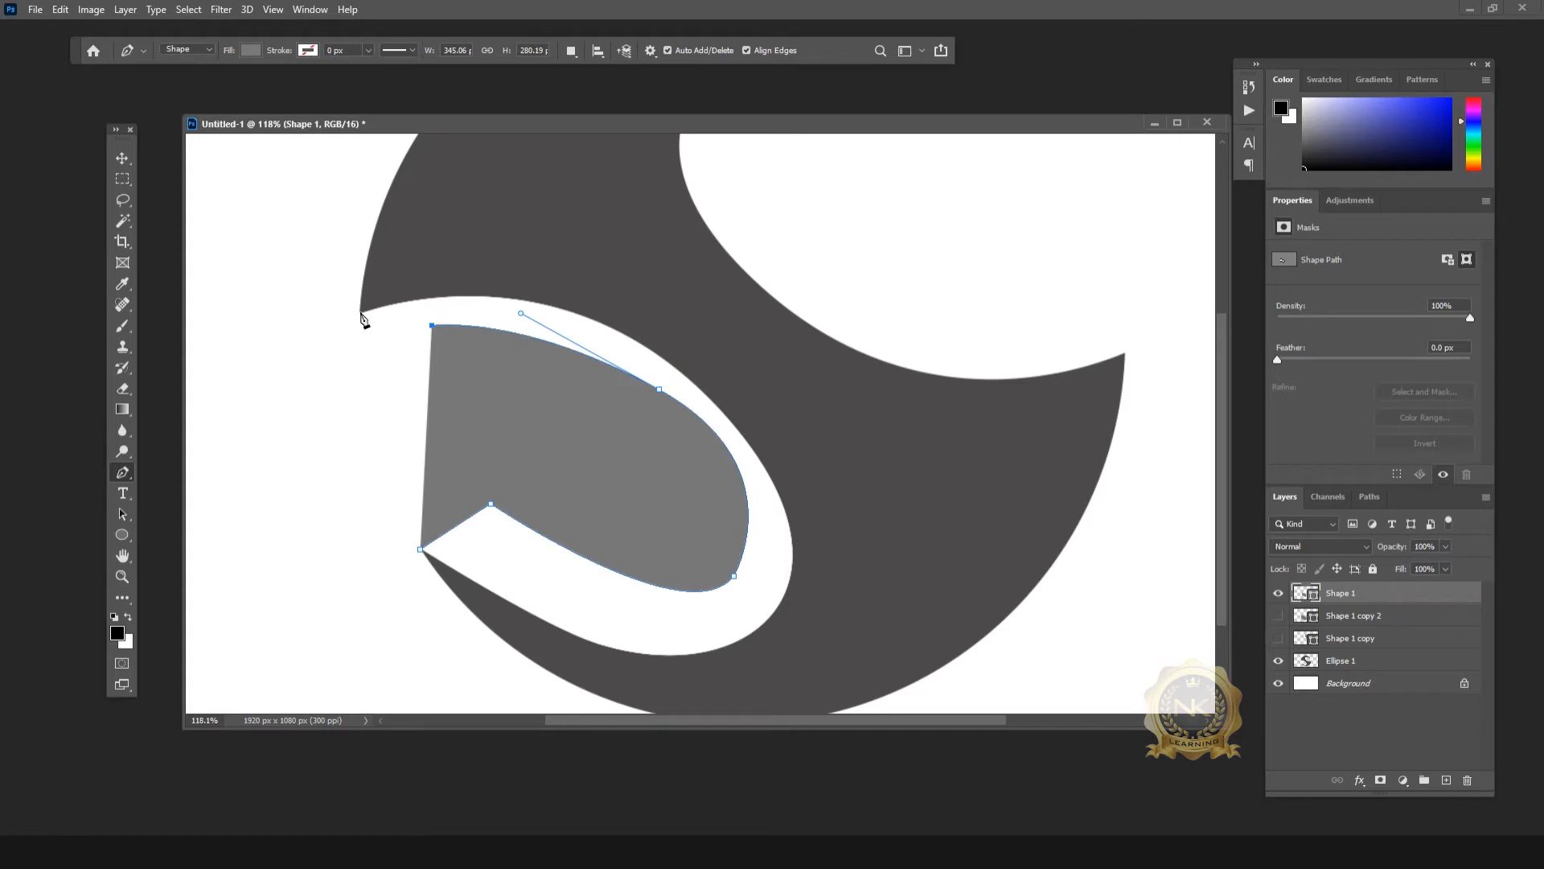
Step: Continue the path from the cutout's upper tip around through the dark grey area and close the shape at the lower tip
click(359, 311)
click(396, 257)
click(565, 264)
click(718, 346)
click(820, 430)
click(883, 522)
click(879, 595)
click(851, 632)
Step: Move the Shape 1 layer below Ellipse 1 so it shows only as a band inside the lower-left cutout
drag(1342, 596, 1379, 671)
click(122, 159)
scroll(698, 447, down, 2)
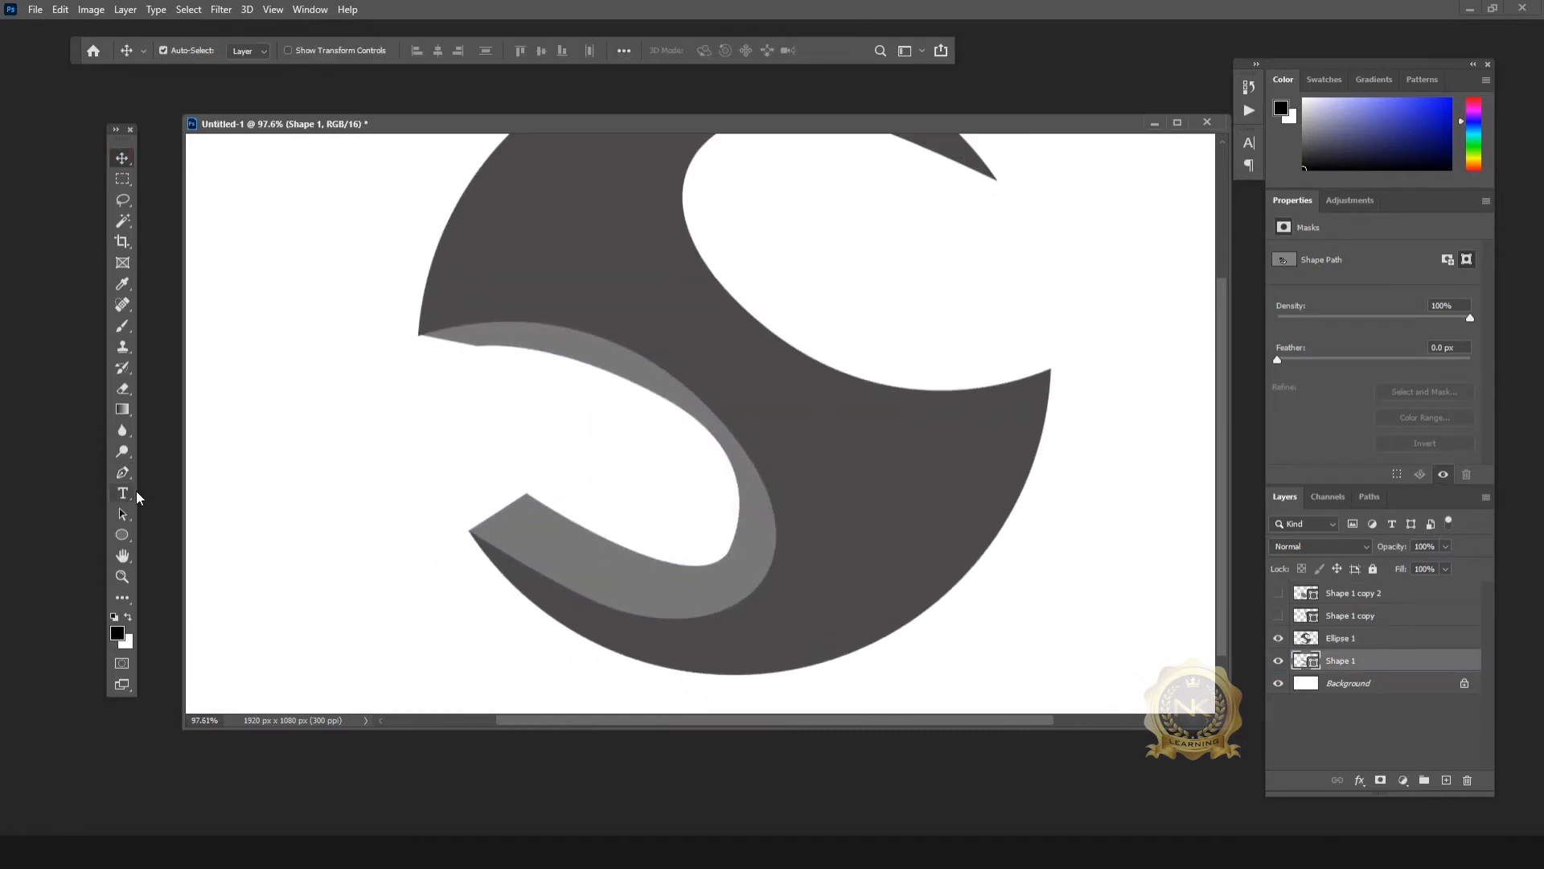
Step: Try to move the point at the lower bend of the grey band's inner edge, and undo it
click(123, 473)
scroll(758, 567, up, 2)
drag(723, 551, 701, 542)
key(ctrl+z)
drag(723, 555, 711, 553)
key(ctrl+z)
key(ctrl+z)
Step: Shift the upper curve point and the lower bend point of the Shape 1 band's inner edge slightly
click(122, 159)
click(123, 473)
drag(638, 371, 637, 375)
drag(720, 550, 698, 531)
scroll(728, 511, down, 3)
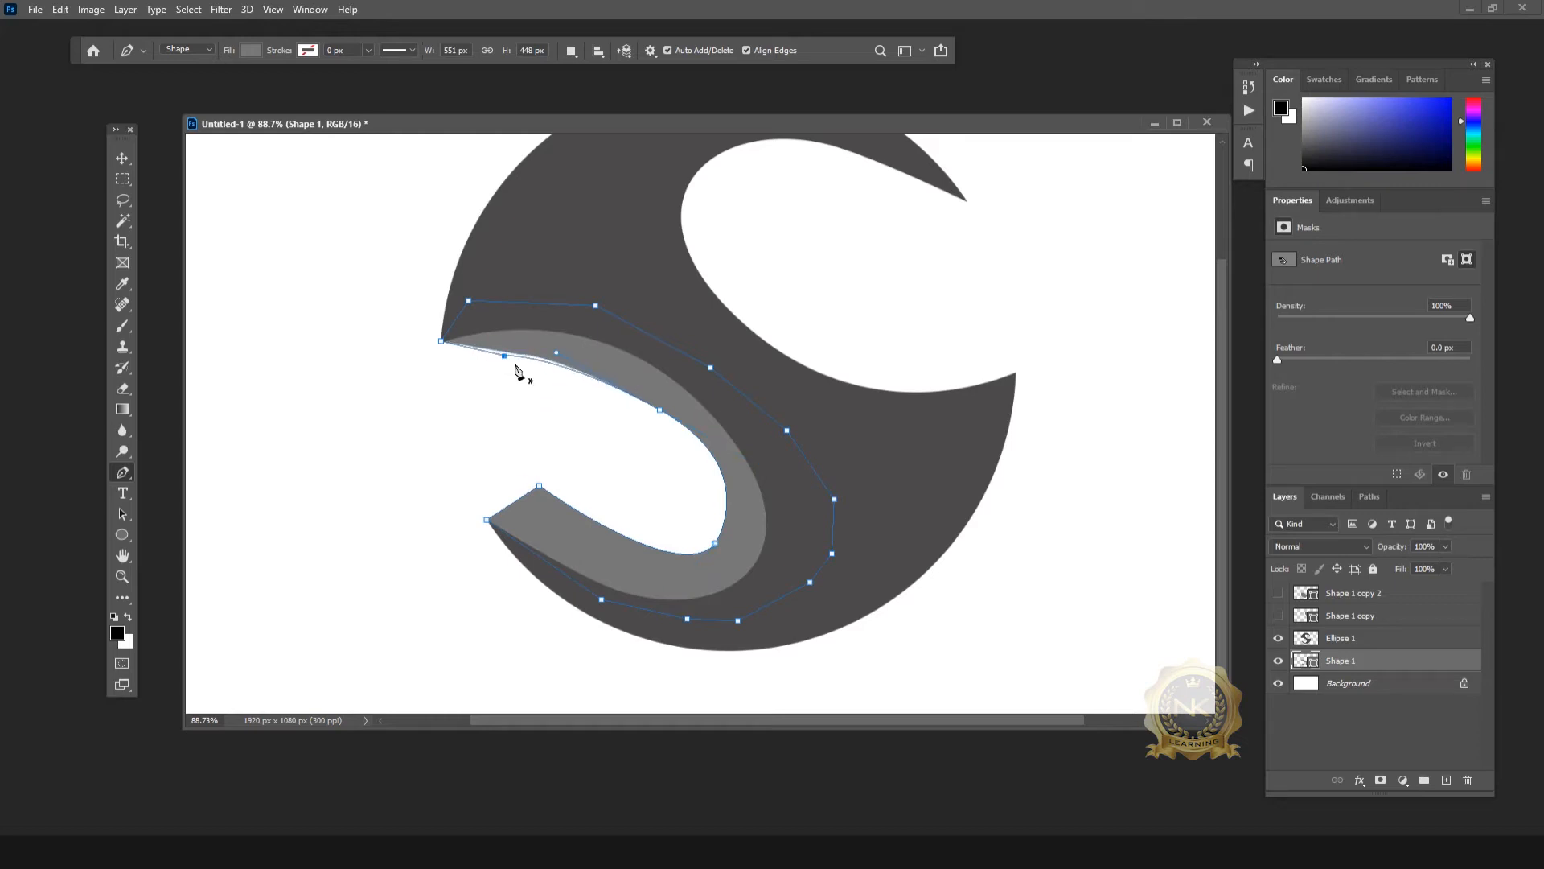
click(652, 398)
key(ctrl+z)
Step: Reshape the upper part of the Shape 1 band by moving its inner curve points outward and adjusting the upper curve handles
drag(752, 463, 789, 466)
click(733, 474)
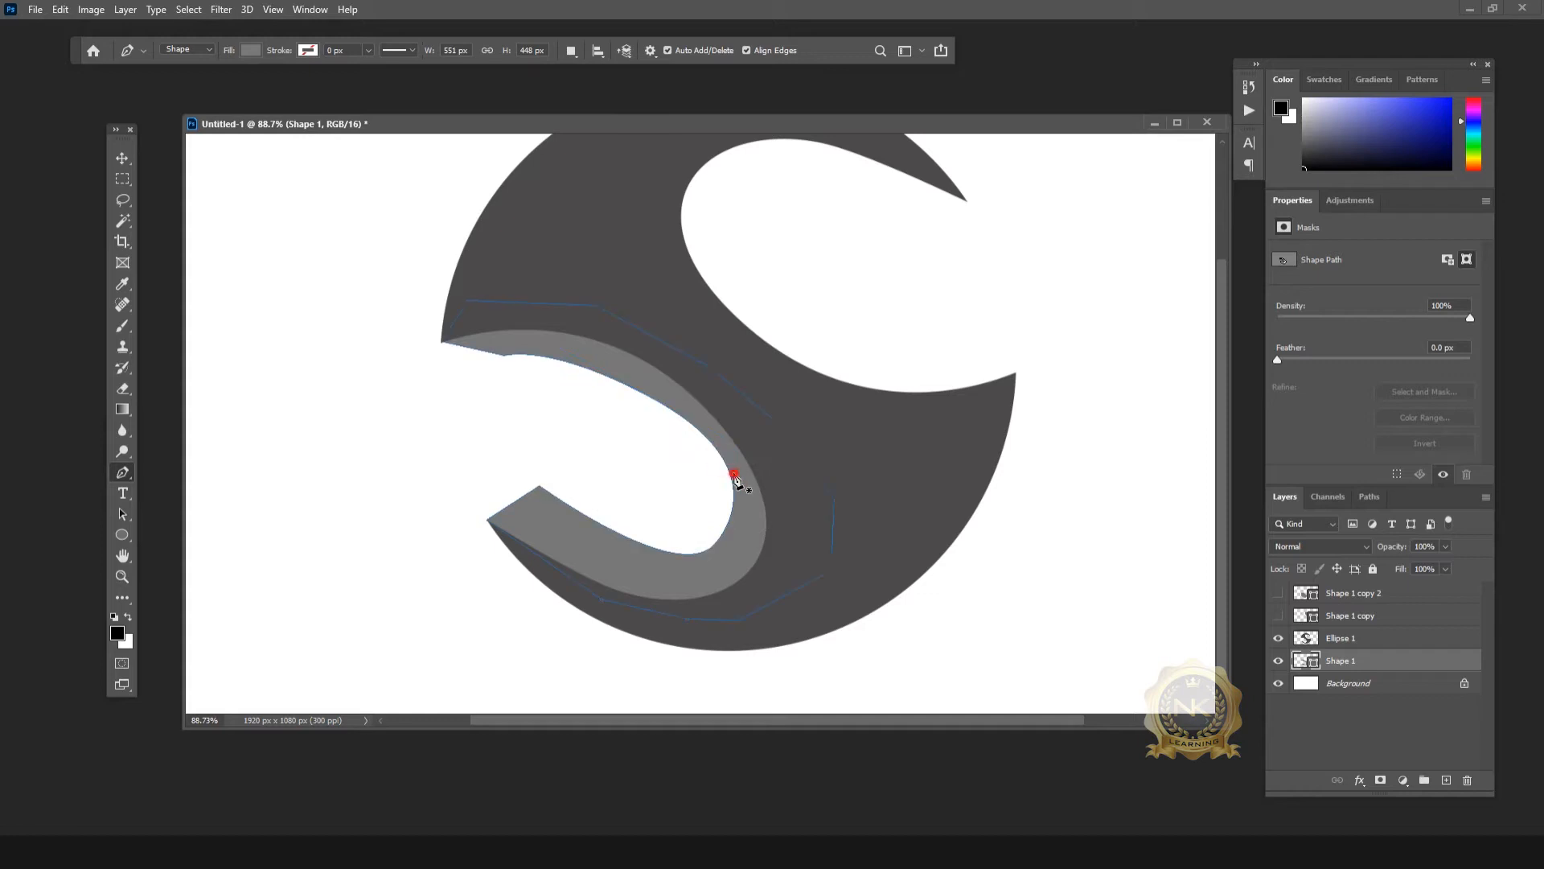
ctrl+click(440, 338)
drag(715, 543, 726, 543)
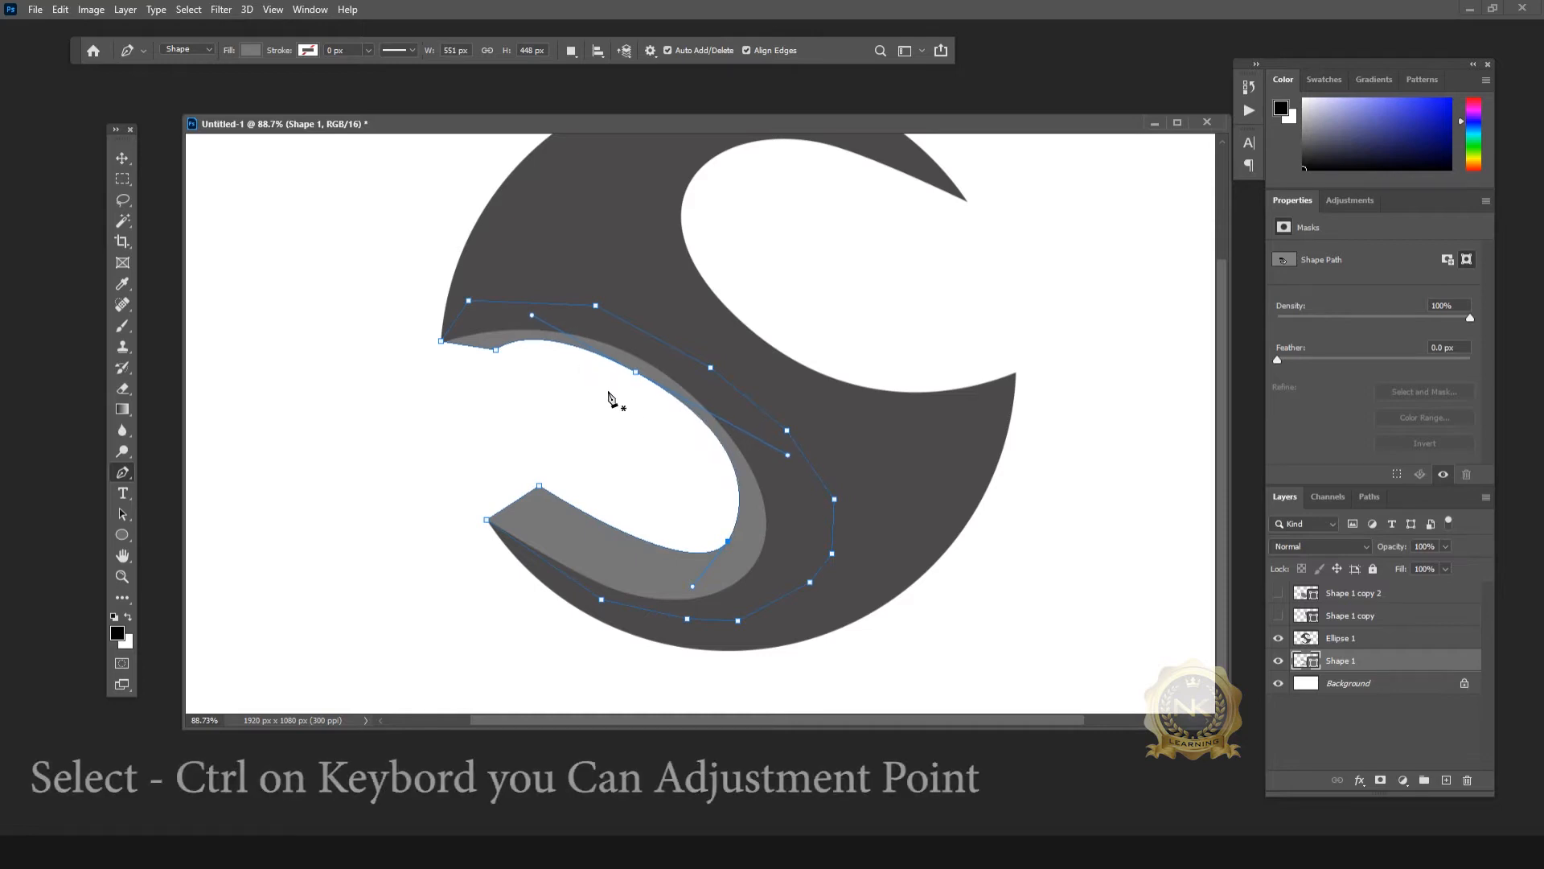
drag(531, 314, 538, 323)
drag(786, 454, 772, 435)
drag(635, 372, 632, 372)
Step: Round off the lower bend of the Shape 1 band with its curve point and handles, and deselect the shape
drag(728, 541, 669, 605)
drag(769, 435, 750, 432)
drag(744, 534, 739, 531)
drag(663, 598, 718, 622)
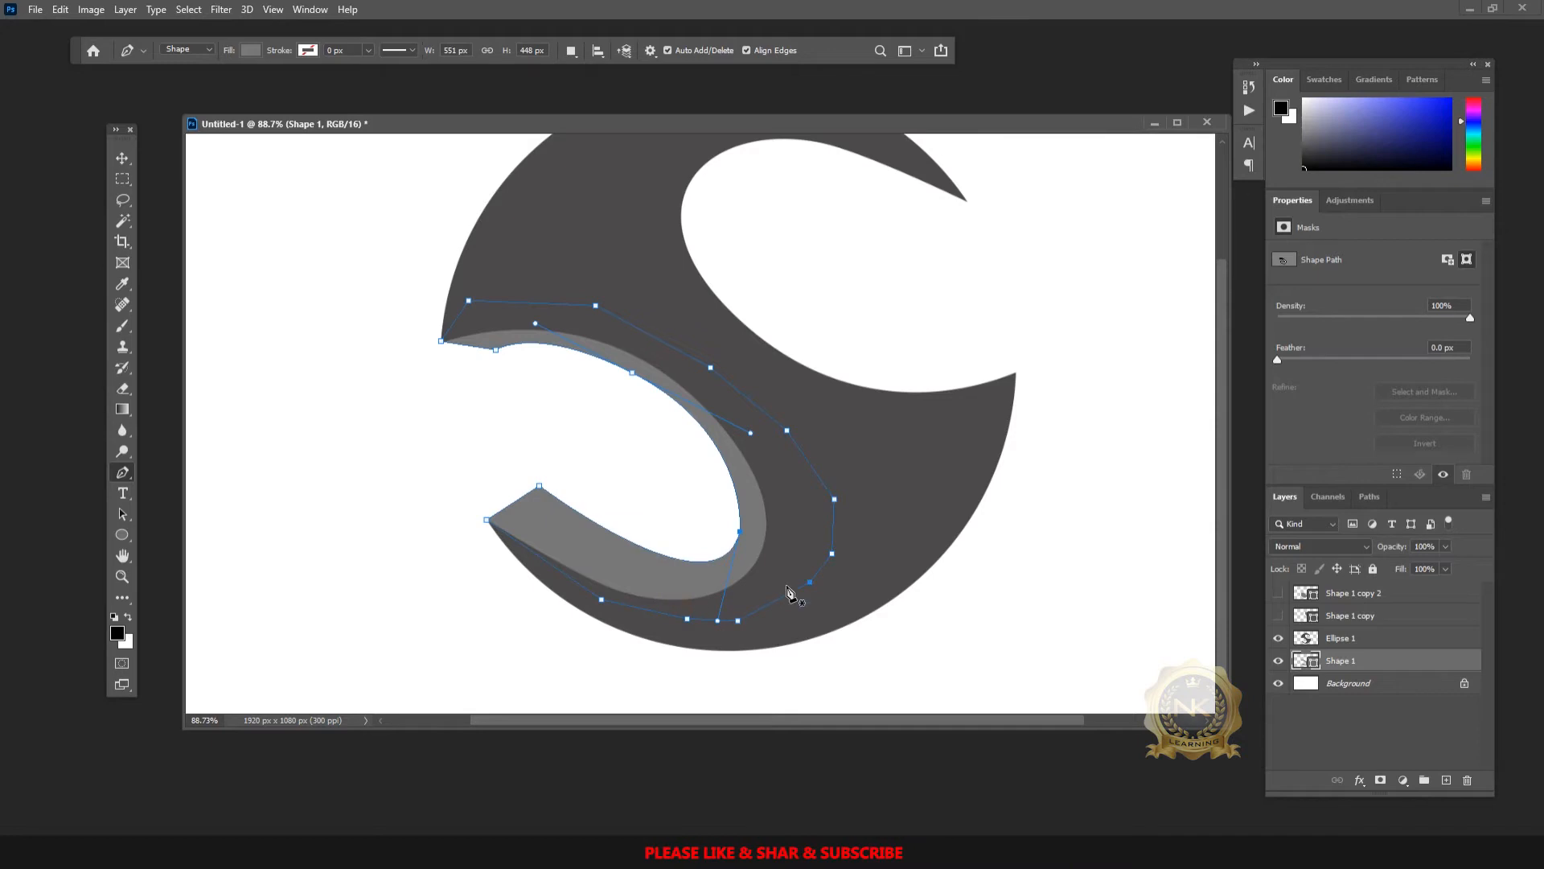
key(v)
click(1137, 362)
scroll(912, 536, down, 2)
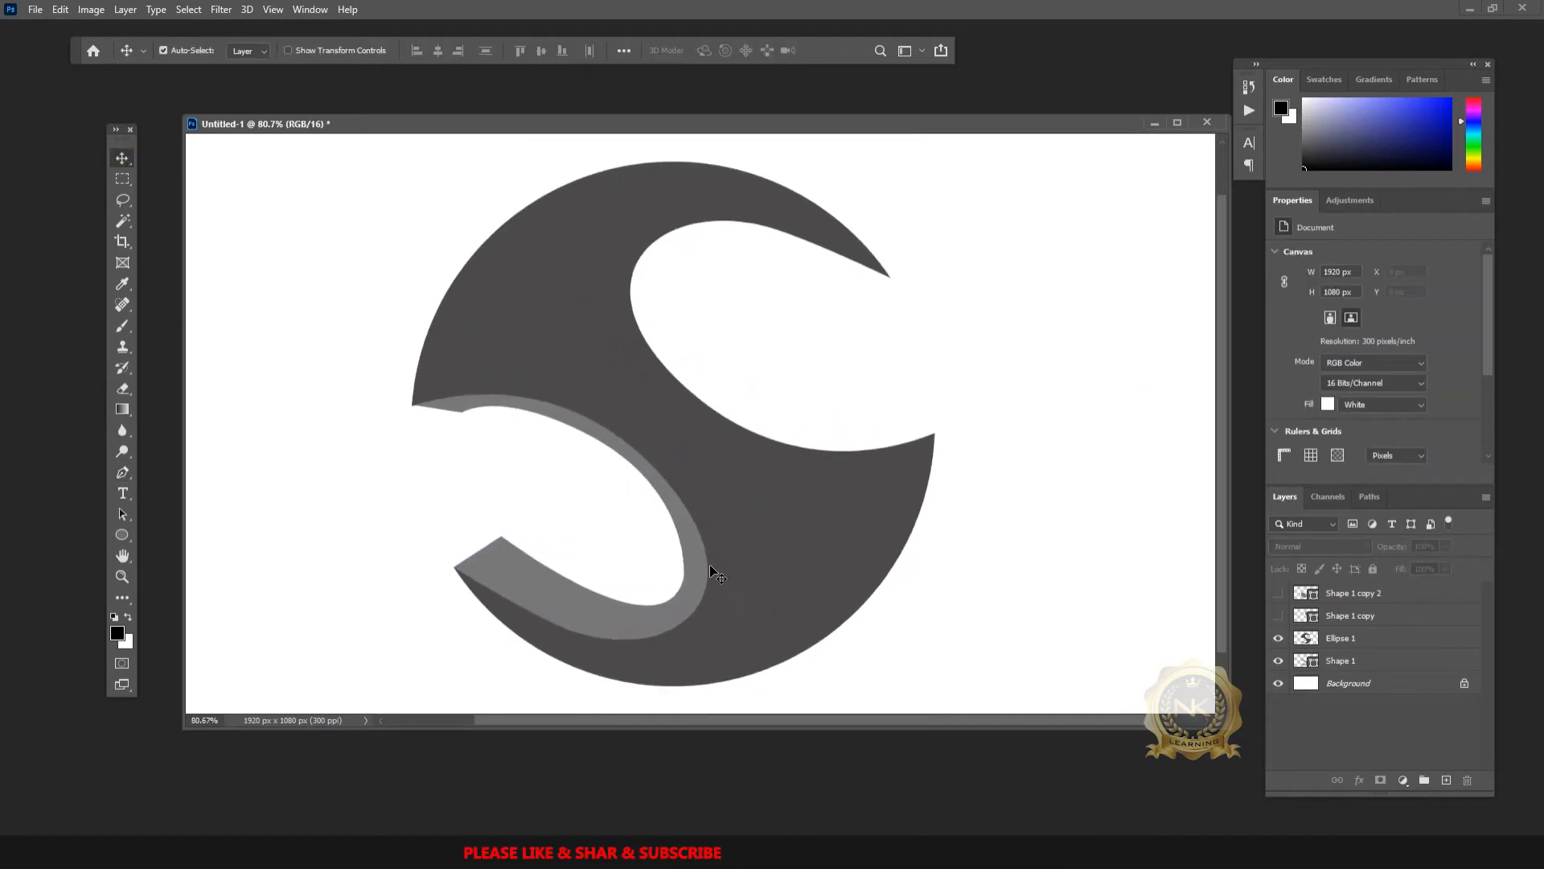
Step: Move the inner corner point near the Shape 1 band's upper tip further into the cutout
scroll(499, 448, up, 5)
click(1381, 667)
key(p)
ctrl+click(443, 397)
drag(497, 362, 529, 376)
scroll(879, 524, down, 3)
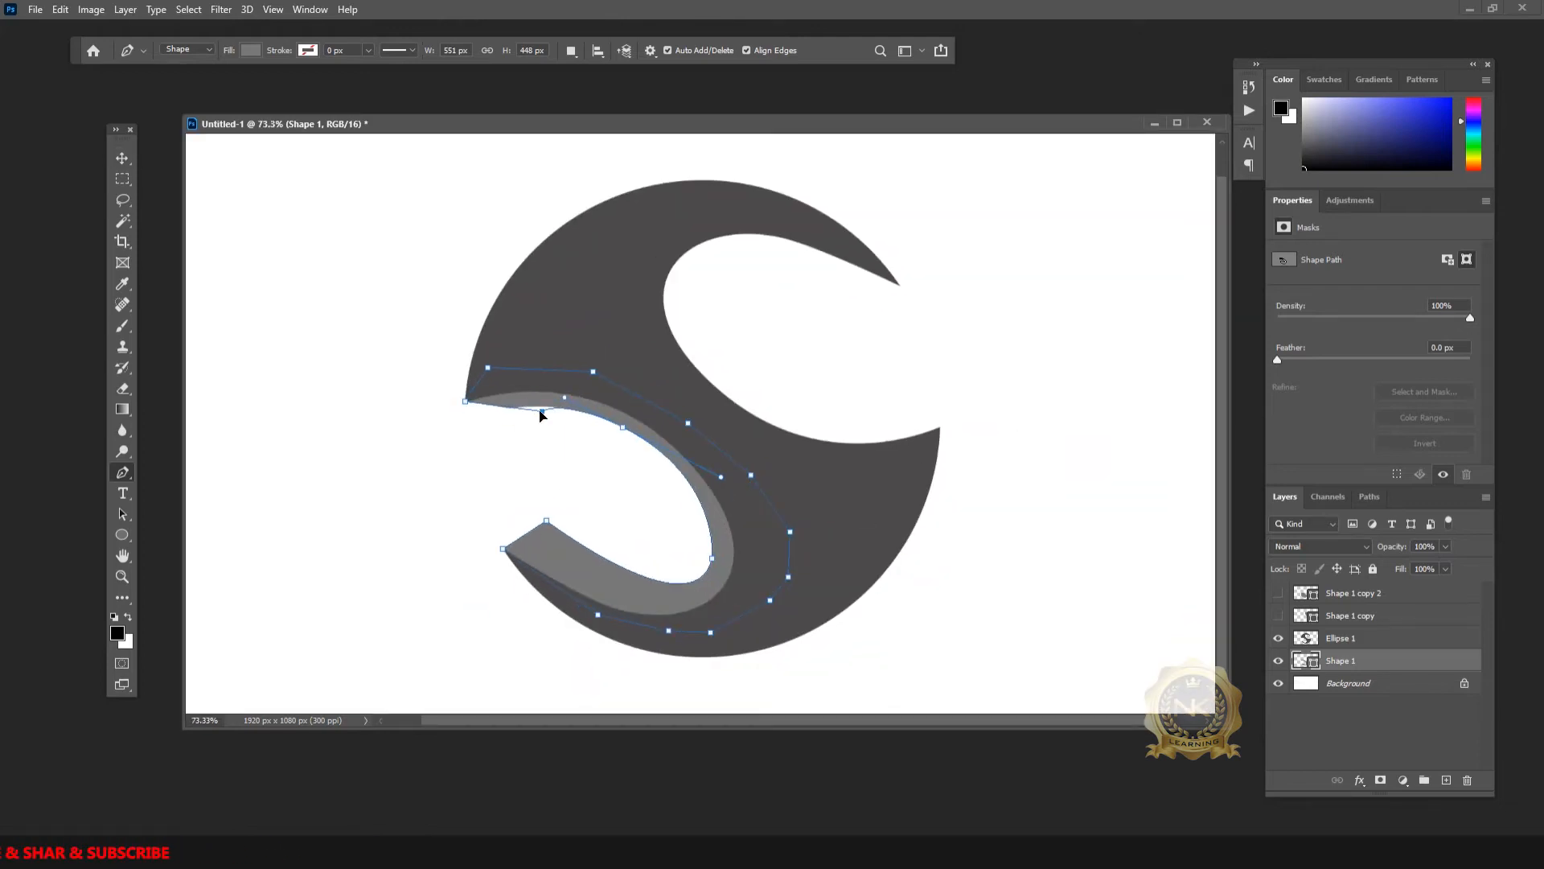
Step: Align the band's upper inner point with its lower inner corner using a temporary vertical guide, then remove the guide and hide the rulers
key(ctrl+r)
drag(197, 362, 562, 449)
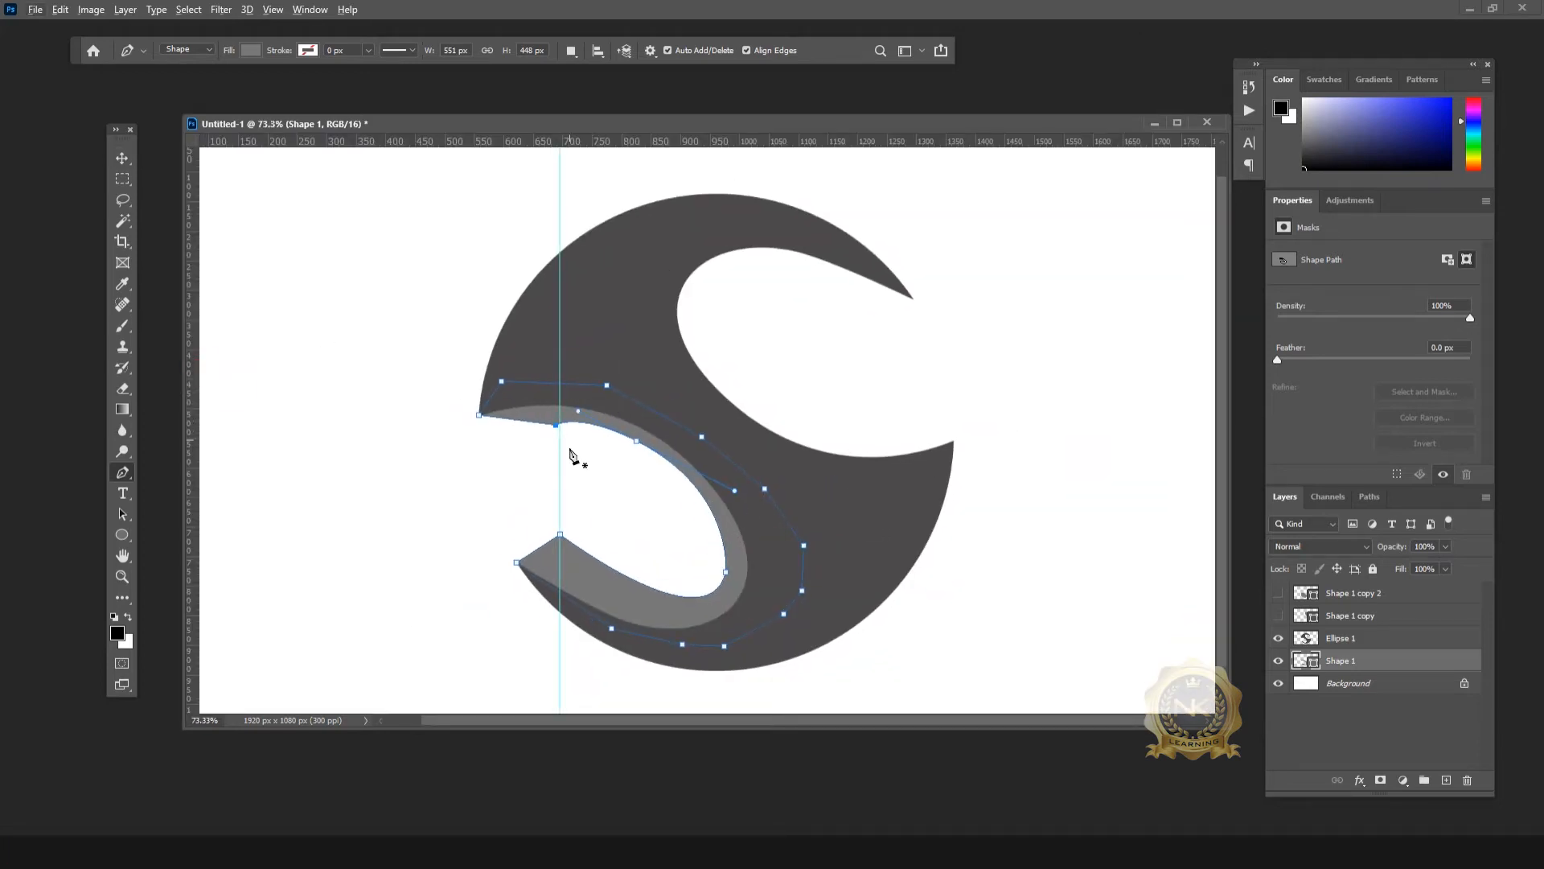
scroll(567, 417, up, 3)
scroll(643, 426, down, 3)
drag(609, 390, 193, 417)
key(v)
key(ctrl+r)
Step: Duplicate the Shape 1 band into the upper-right cutout and flip the copy horizontally and vertically
drag(765, 545, 929, 369)
key(ctrl+t)
right_click(930, 369)
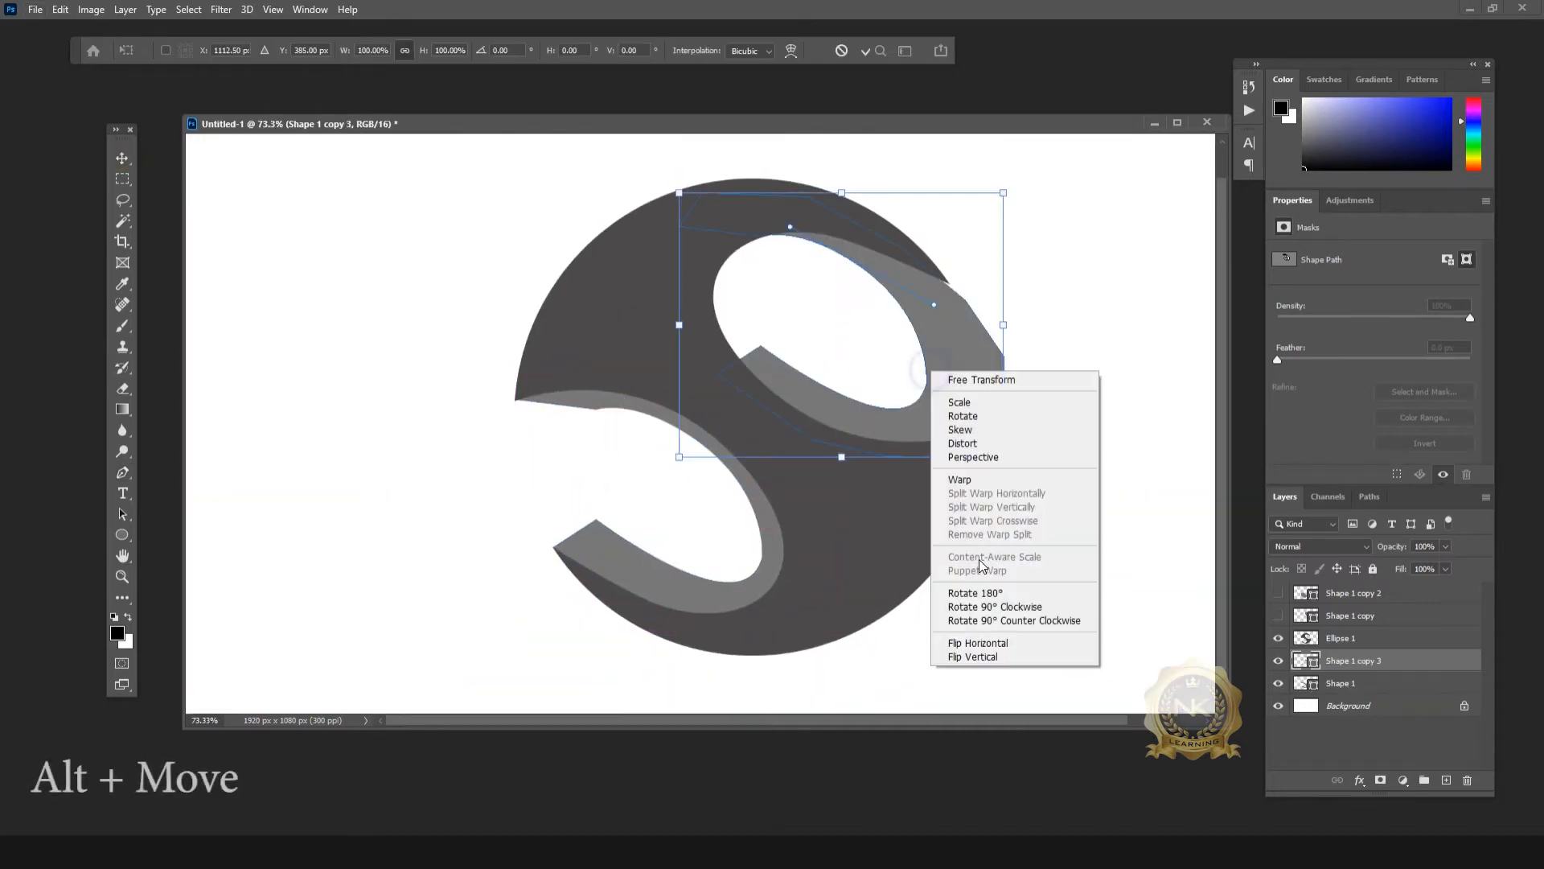
click(977, 641)
right_click(916, 396)
click(972, 681)
drag(907, 285, 896, 293)
Step: Nudge the flipped copy slightly to the left to line it up with the upper-right cutout
scroll(905, 361, up, 6)
scroll(768, 353, down, 3)
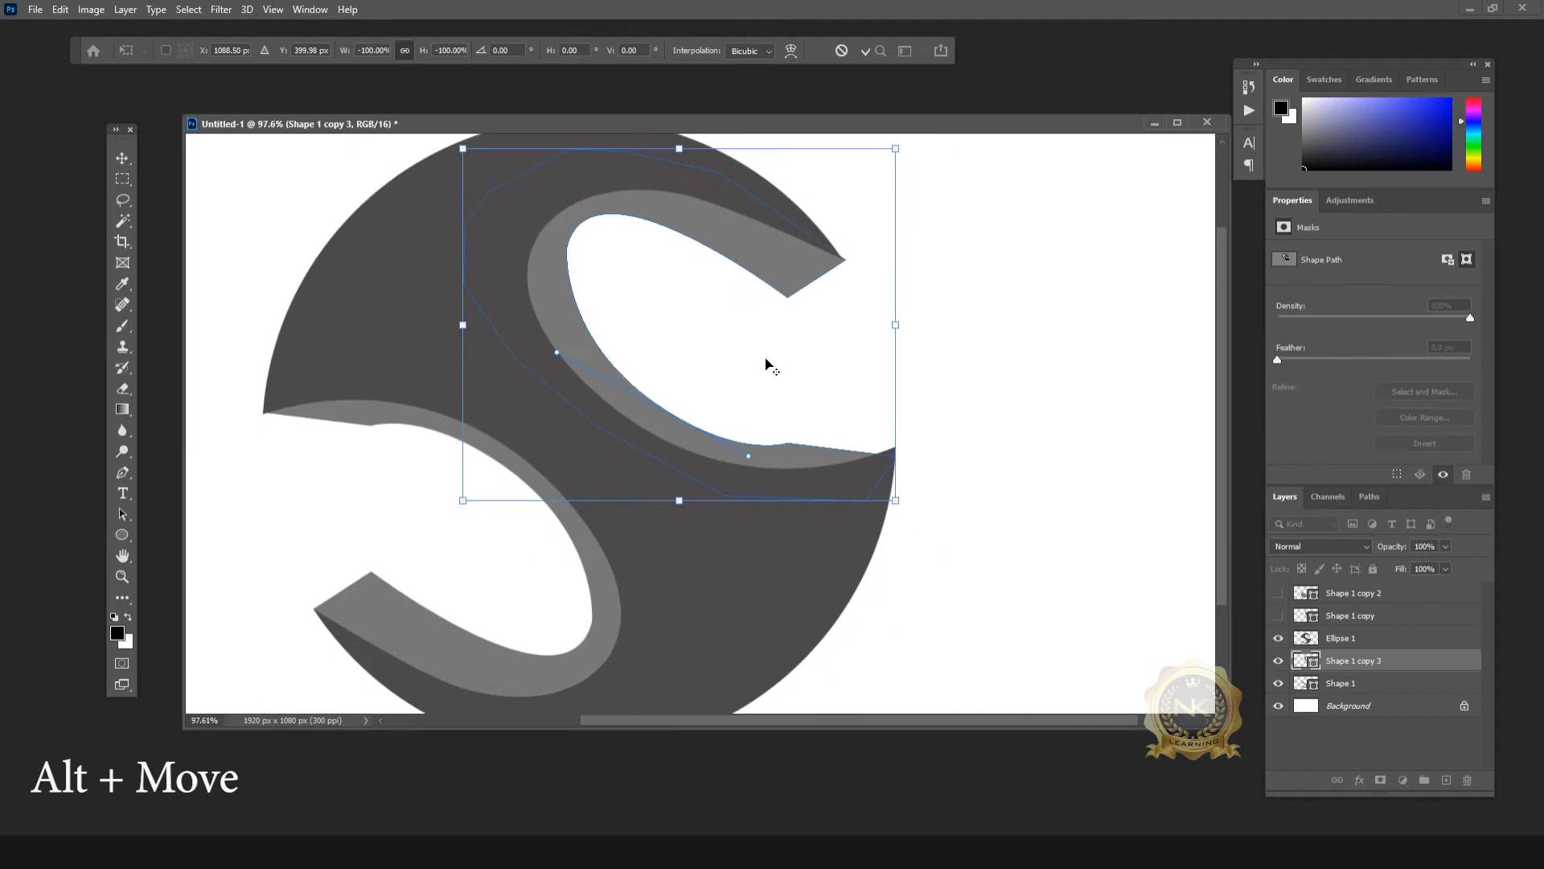
scroll(766, 366, down, 1)
key(Left)
key(Left)
key(Left)
key(Left)
key(Left)
key(Left)
key(Right)
key(Right)
key(Right)
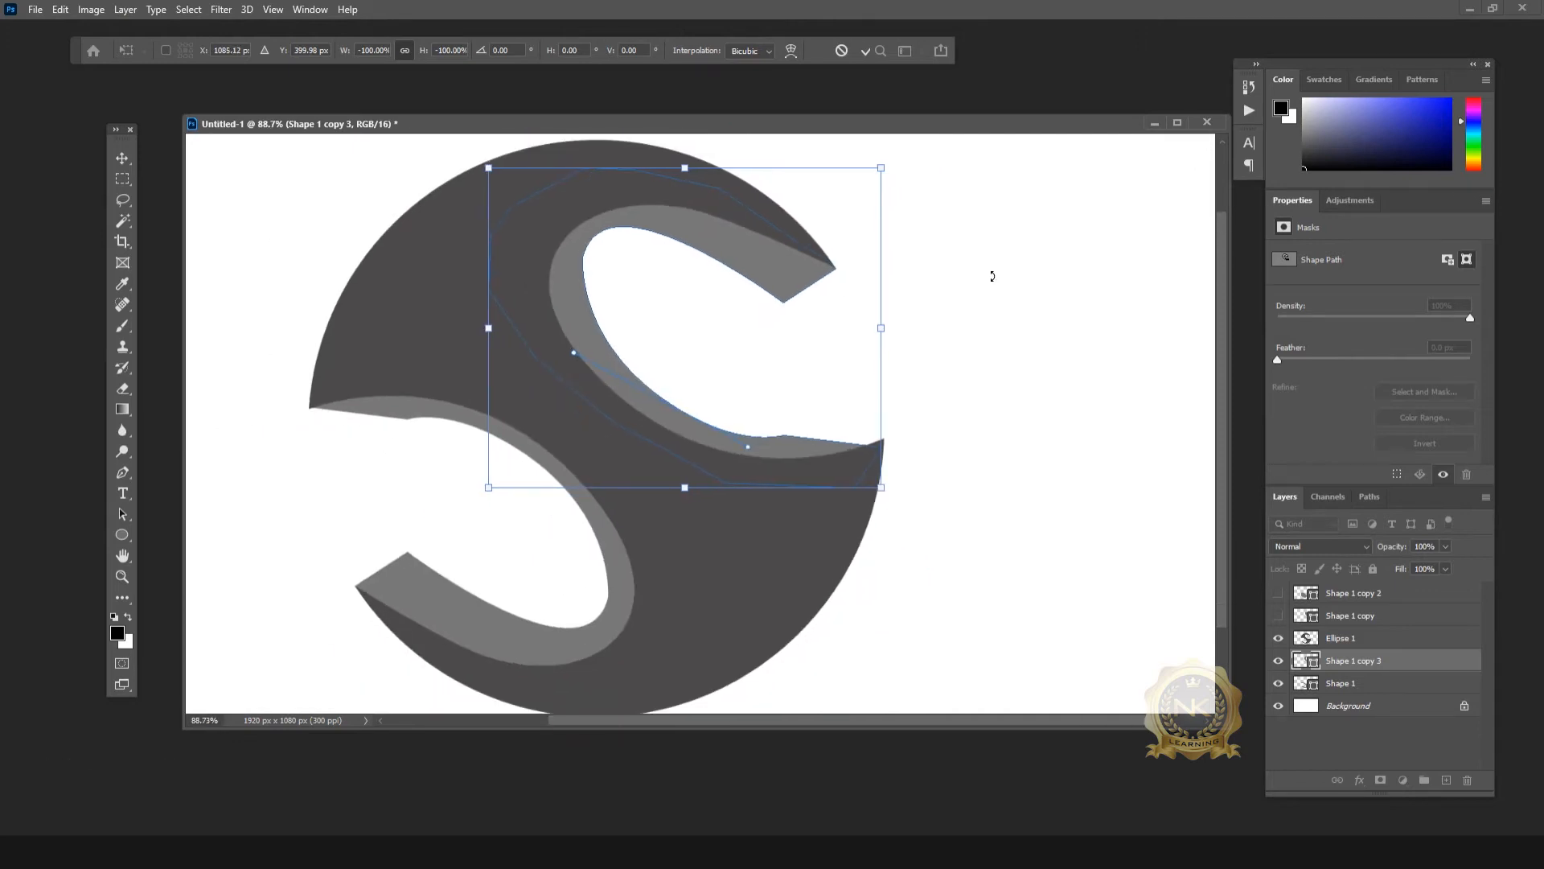
Step: Fine-tune the outer tip, adjacent inner corner and left bend points of the Shape 1 copy 3 band
click(123, 515)
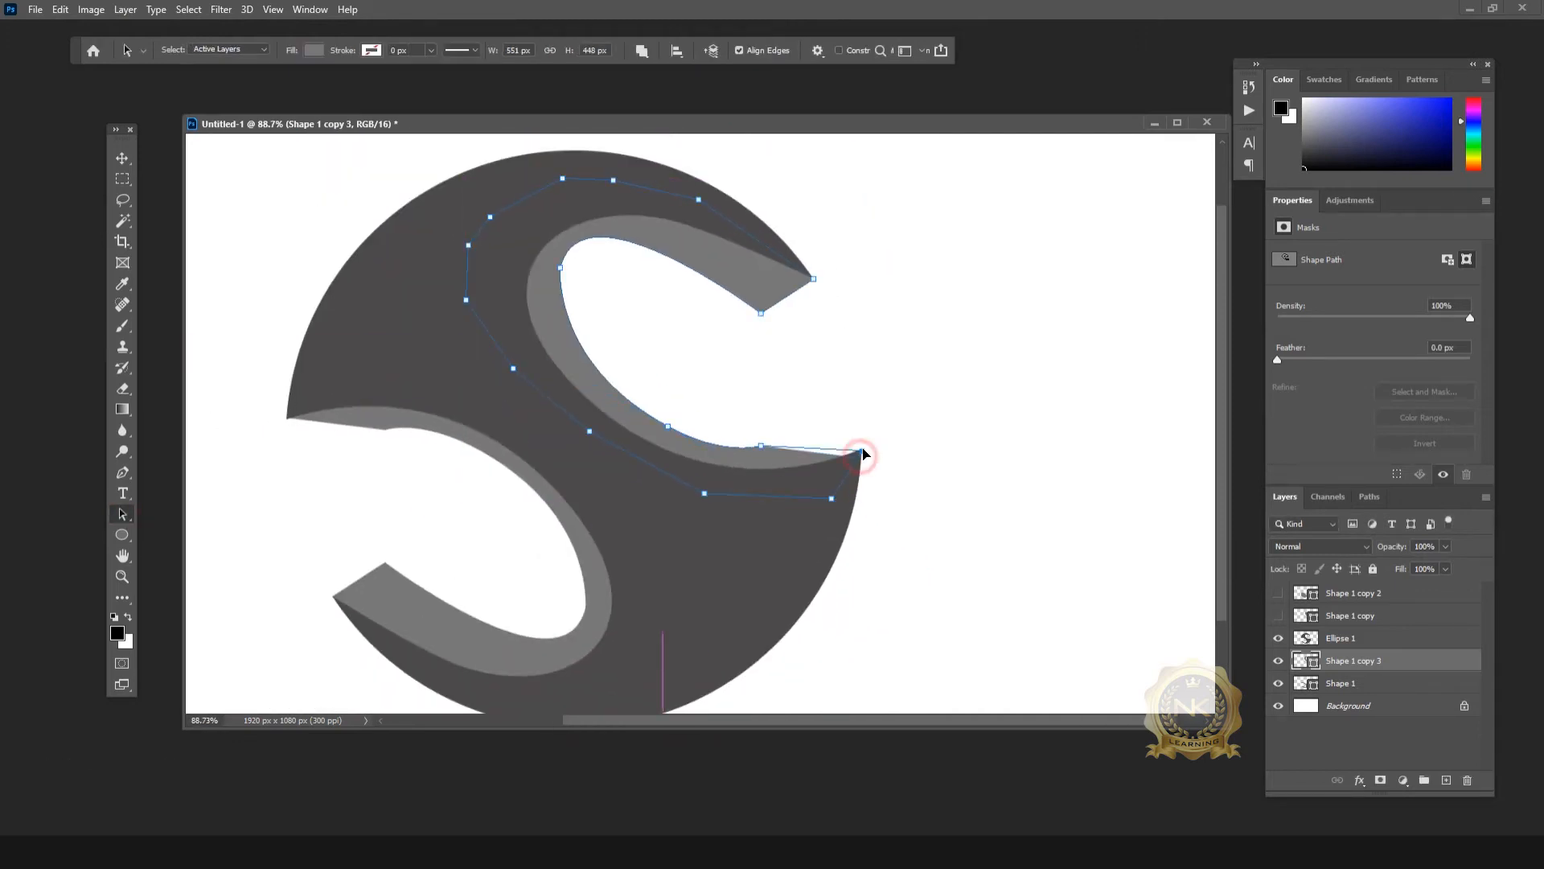
drag(863, 451, 863, 450)
drag(761, 445, 770, 444)
drag(560, 267, 560, 280)
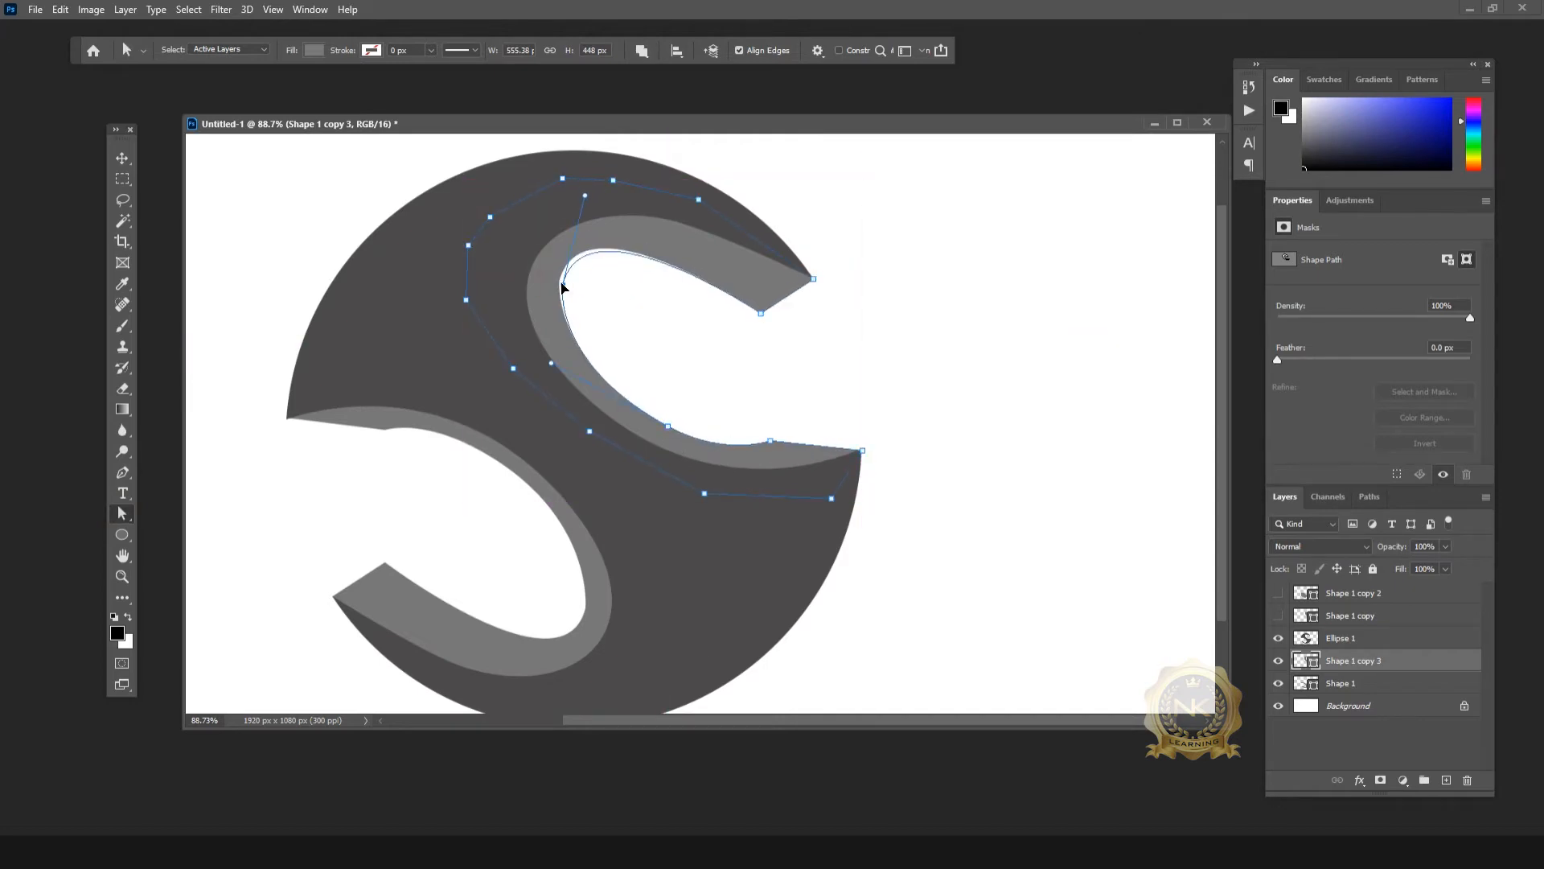
scroll(563, 288, down, 2)
mouse_move(675, 305)
mouse_down()
mouse_move(688, 304)
mouse_move(672, 309)
mouse_up()
key(p)
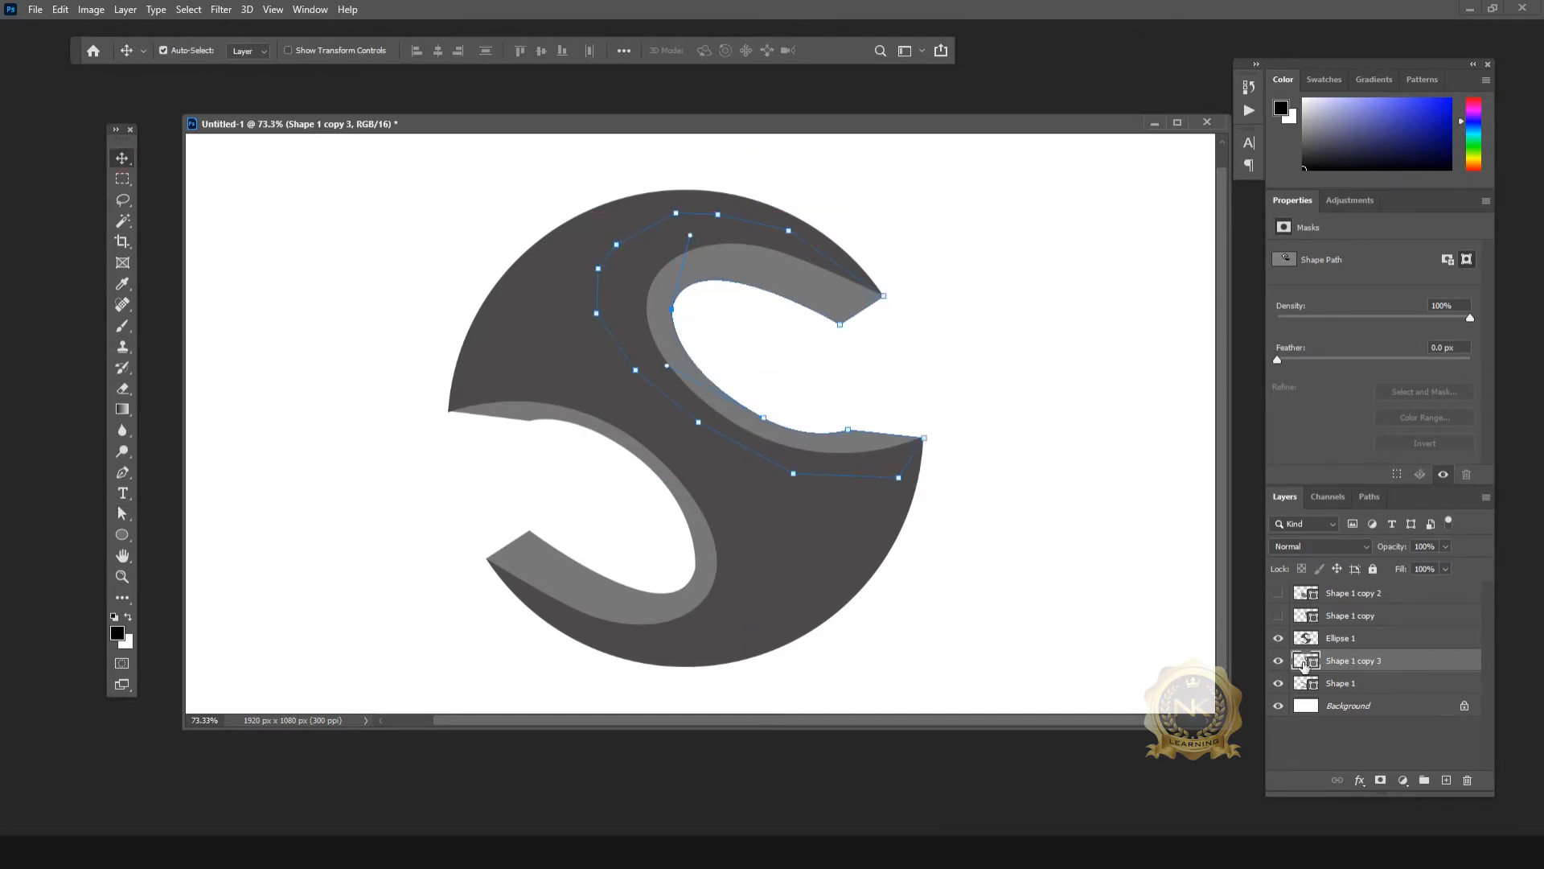
Step: Reshape the lower round end of the Shape 1 band with its bend point and handle, and leave the path
click(1340, 683)
drag(697, 573, 669, 634)
drag(688, 569, 691, 574)
drag(670, 636, 640, 642)
drag(691, 574, 688, 571)
click(644, 645)
drag(638, 641, 667, 649)
scroll(355, 232, down, 2)
click(123, 158)
click(1353, 593)
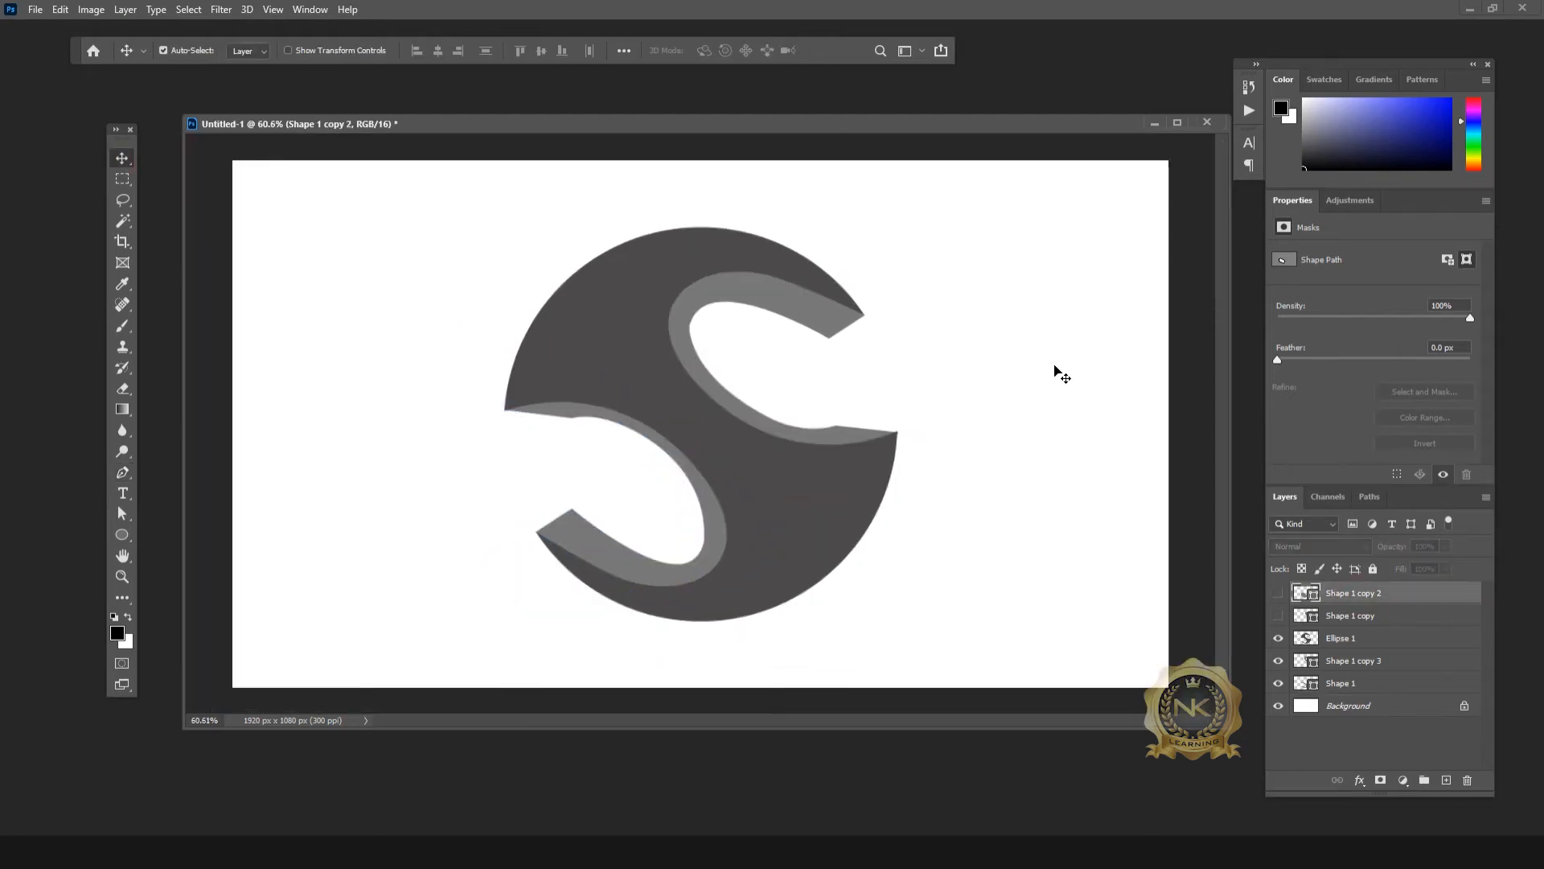
Step: Draw a large black ellipse directly above the Background layer, behind the S shape
click(123, 535)
click(1368, 683)
click(1368, 706)
drag(602, 294, 959, 633)
Step: Move the black ellipse behind the centre of the S shape and nudge it to the left
click(122, 158)
drag(834, 520, 793, 499)
key(ctrl+z)
drag(899, 537, 800, 508)
key(Left)
key(Left)
key(Left)
key(Left)
key(Left)
Step: Scale the black ellipse to about 645 × 610 px and position it to fill both cutouts inside the grey bands
key(ctrl+t)
drag(502, 433, 551, 439)
scroll(776, 454, up, 3)
drag(886, 619, 854, 589)
drag(721, 462, 758, 478)
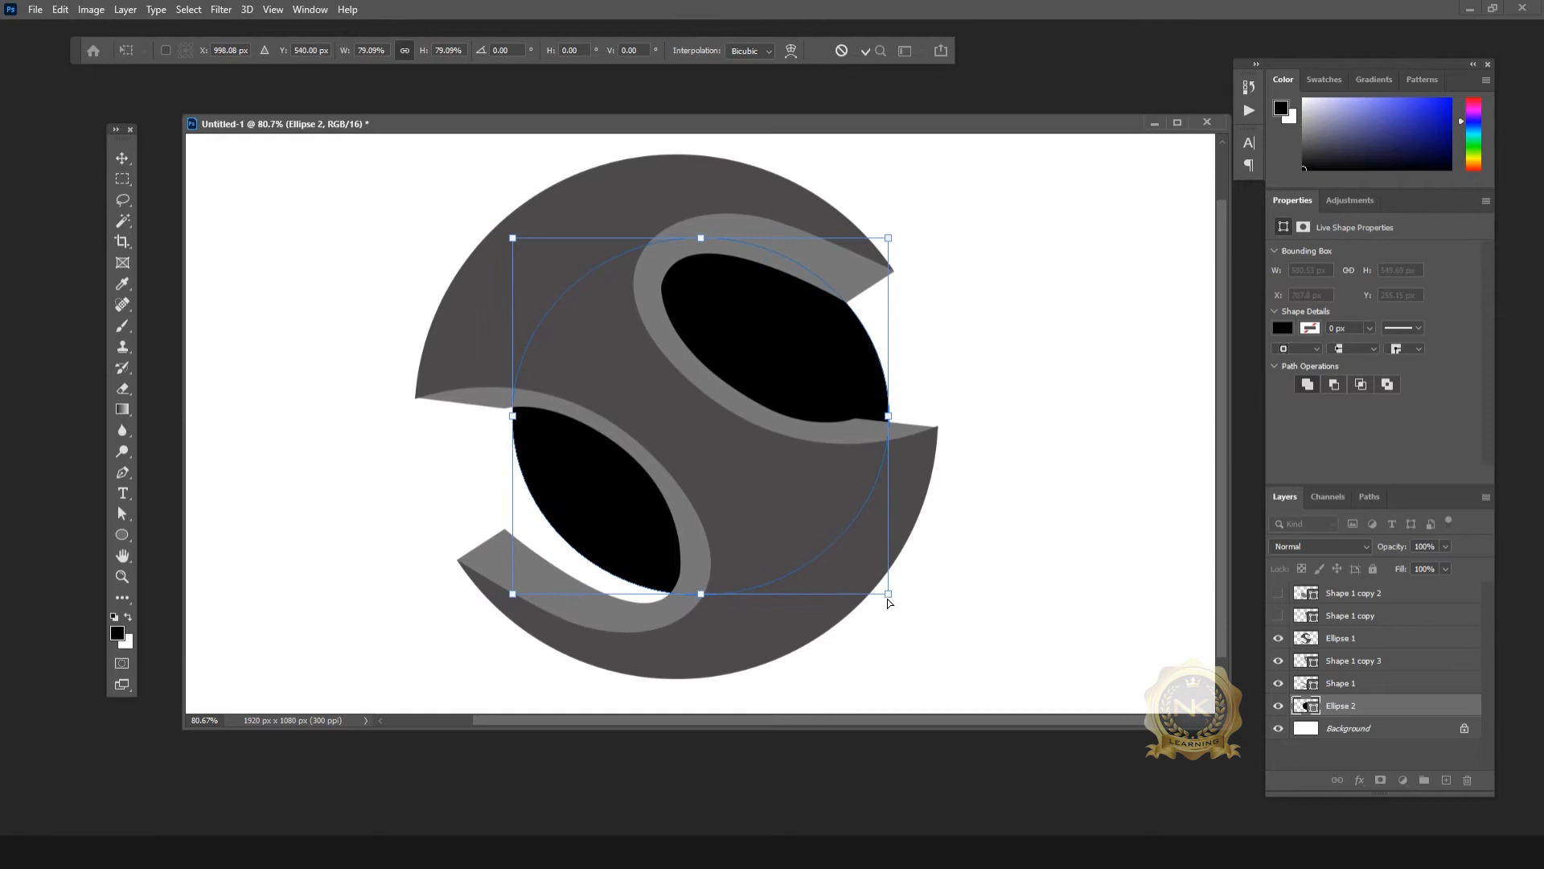
drag(890, 594, 857, 564)
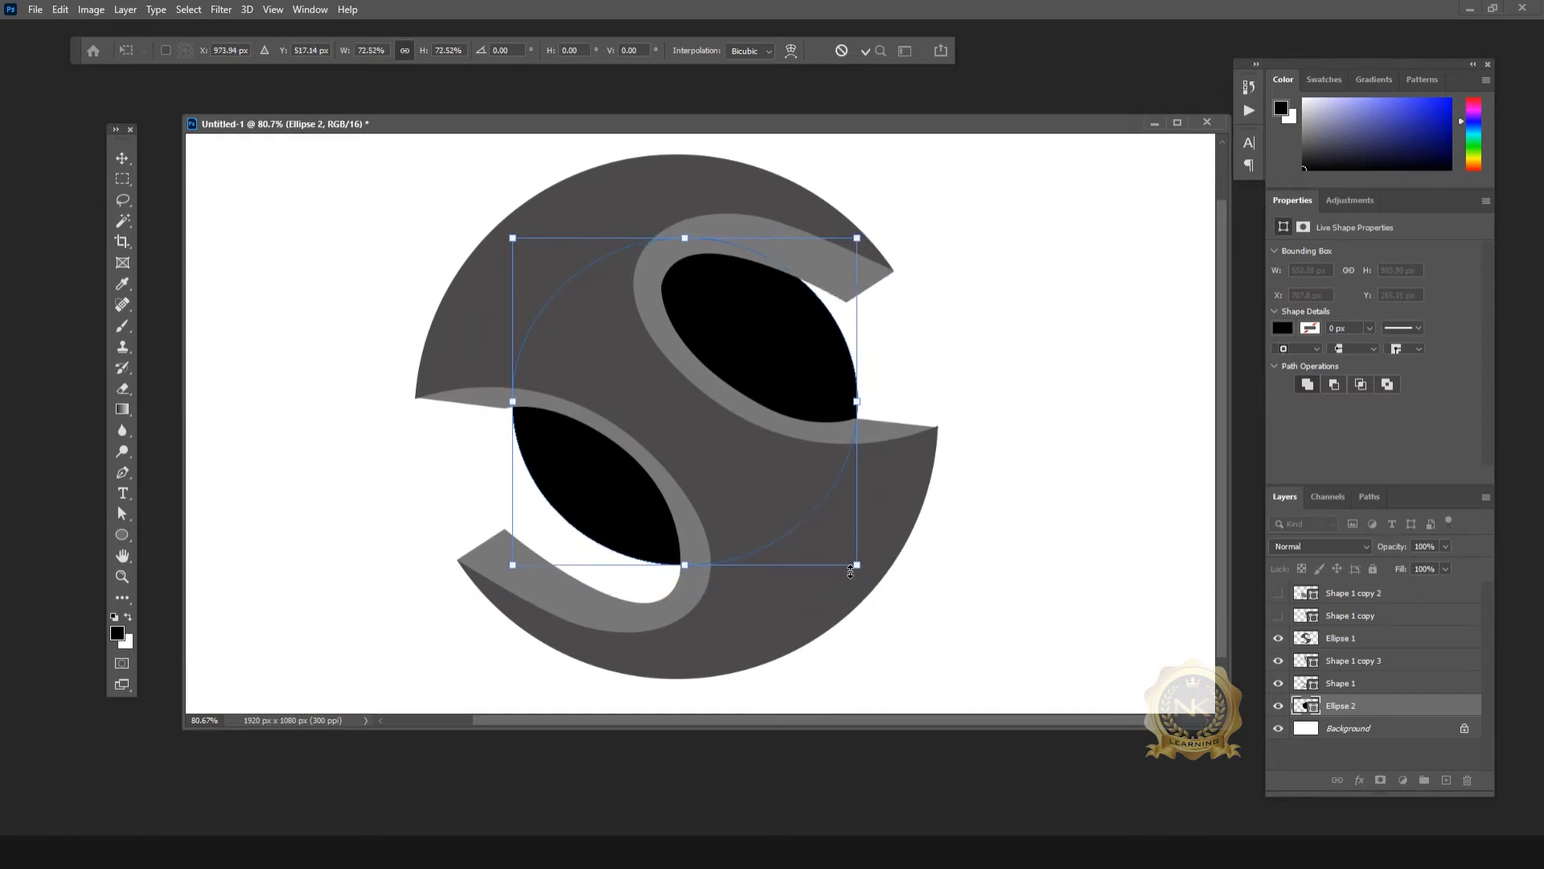
drag(519, 565, 464, 611)
drag(858, 238, 879, 218)
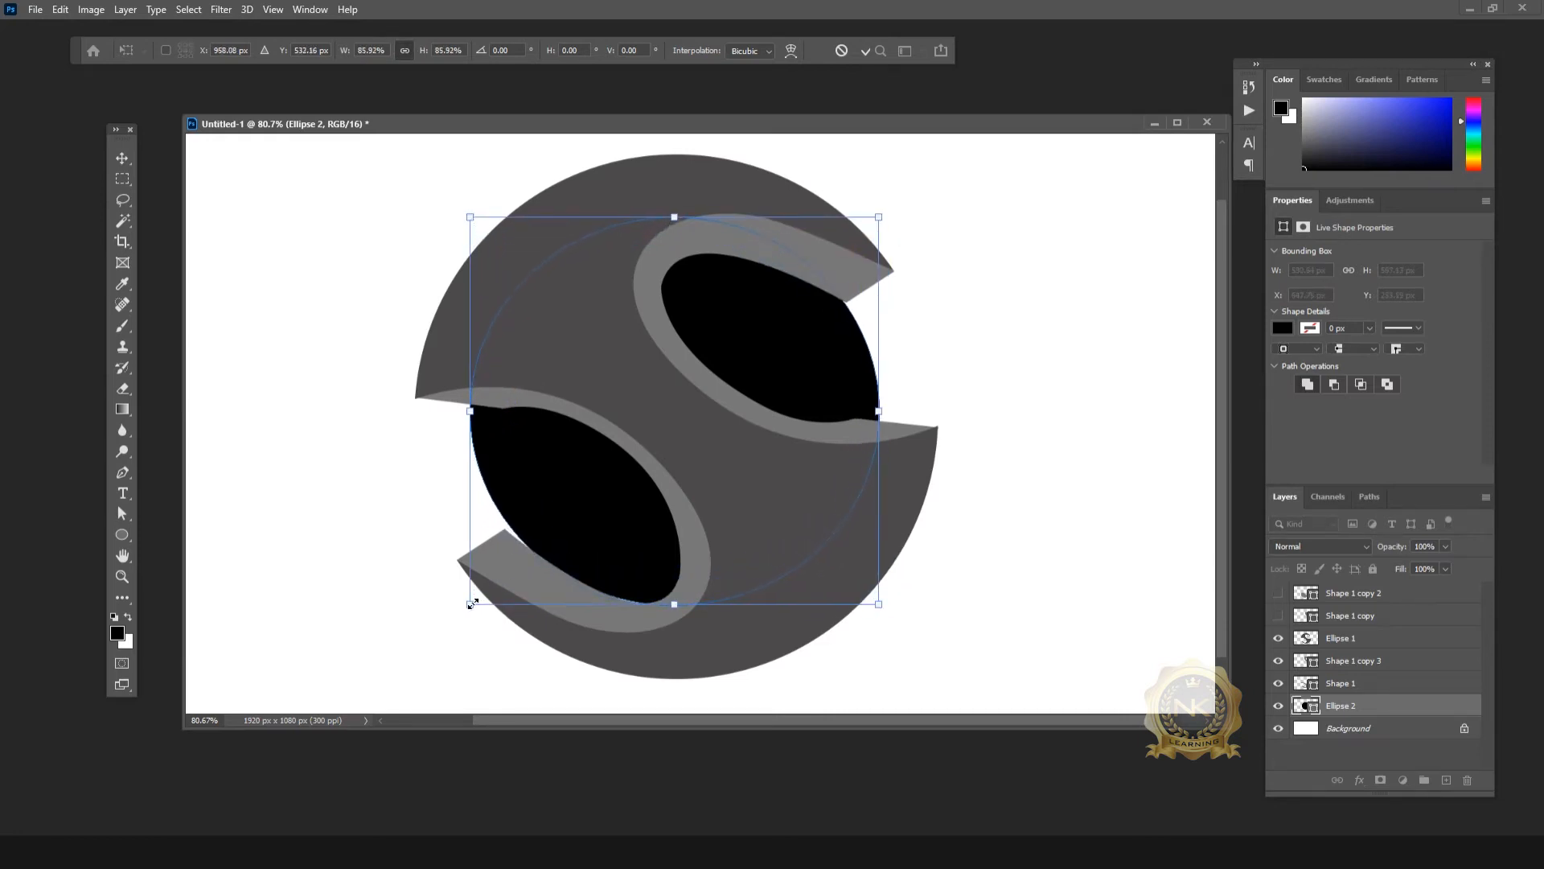
key(Return)
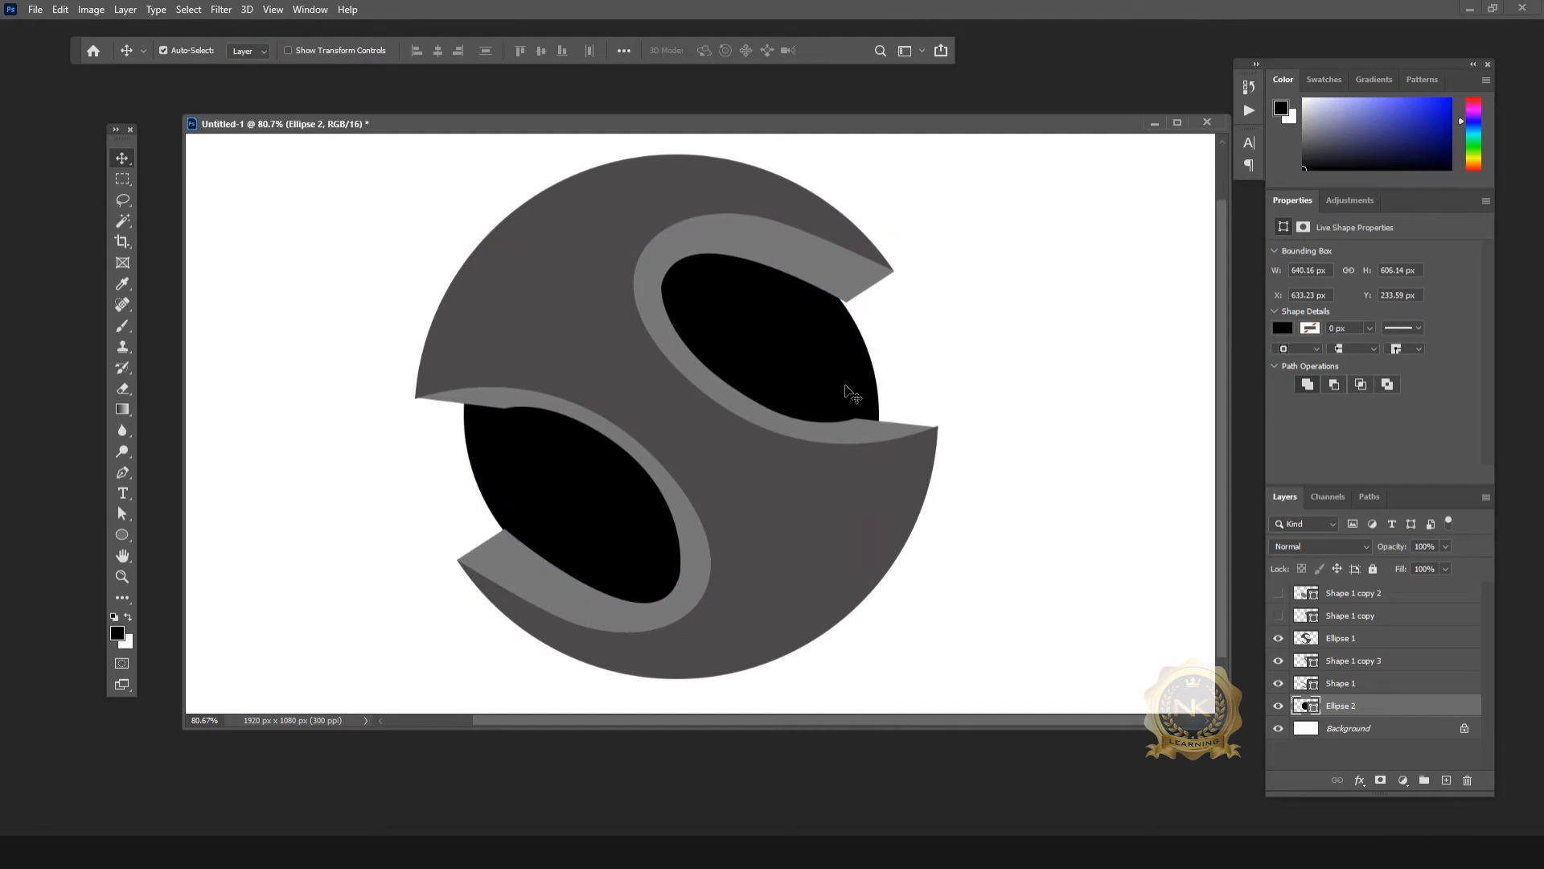
key(ctrl+t)
key(Return)
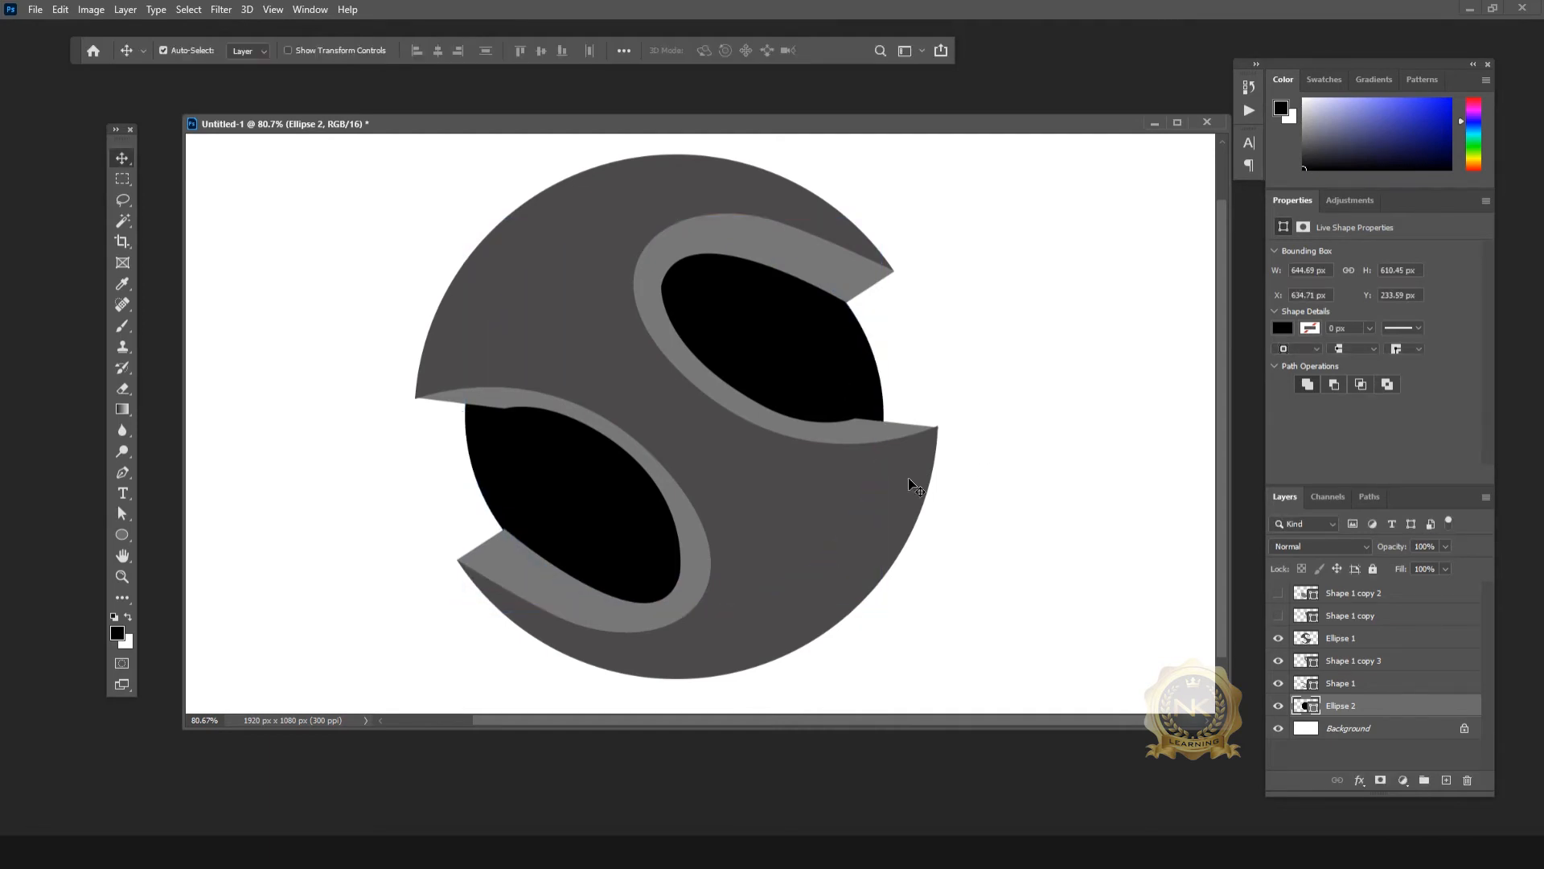
Step: Move the inner corner points near the outer tips of Shape 1 and Shape 1 copy 3 onto the black ellipse's edge
click(507, 405)
key(p)
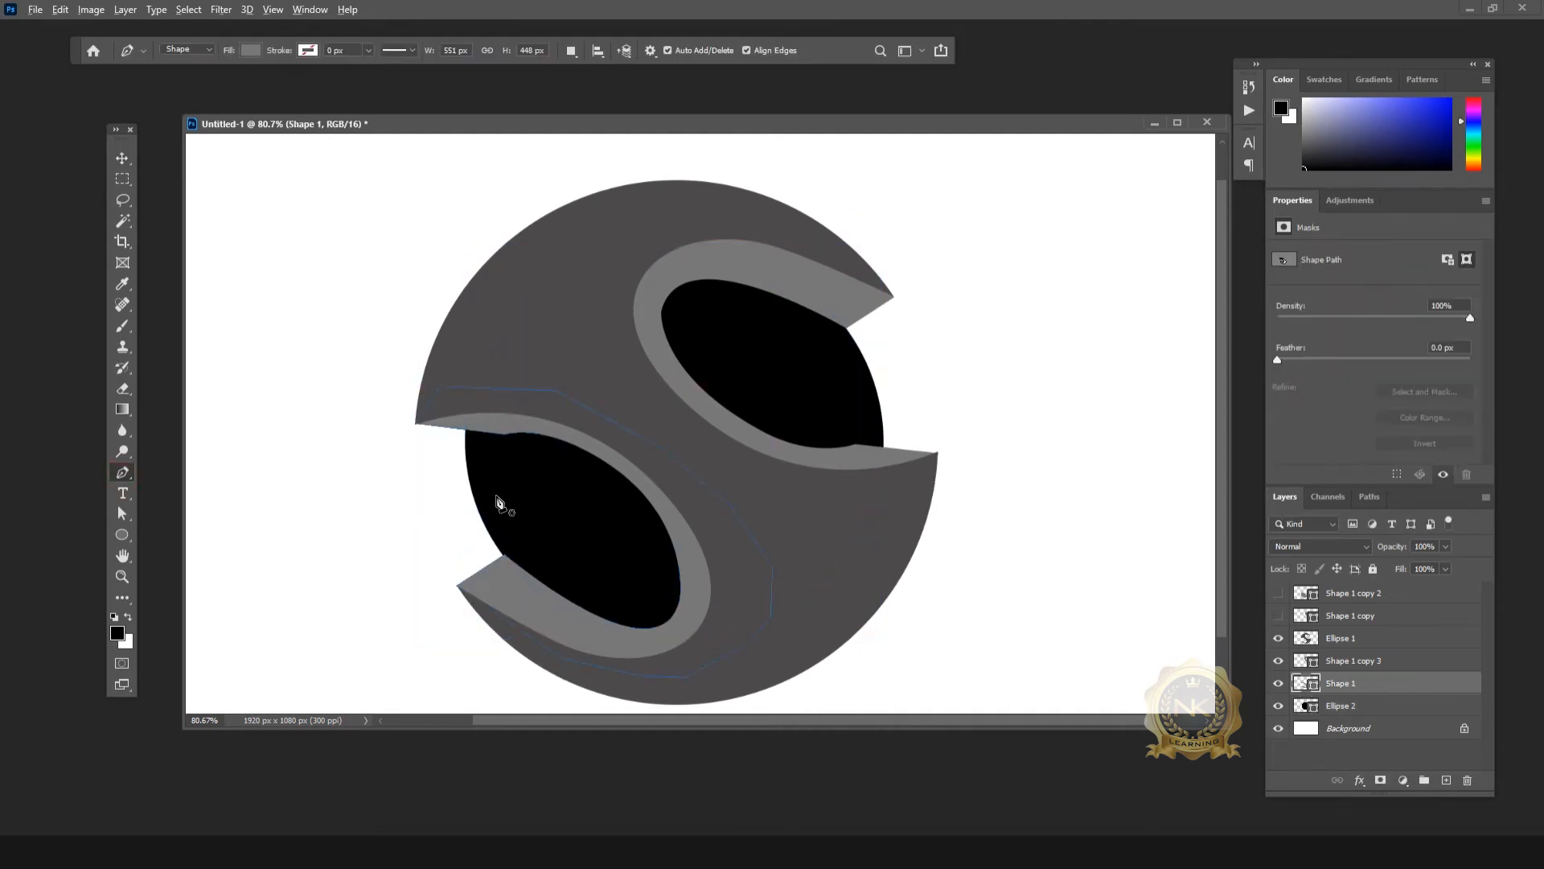
scroll(500, 409, up, 2)
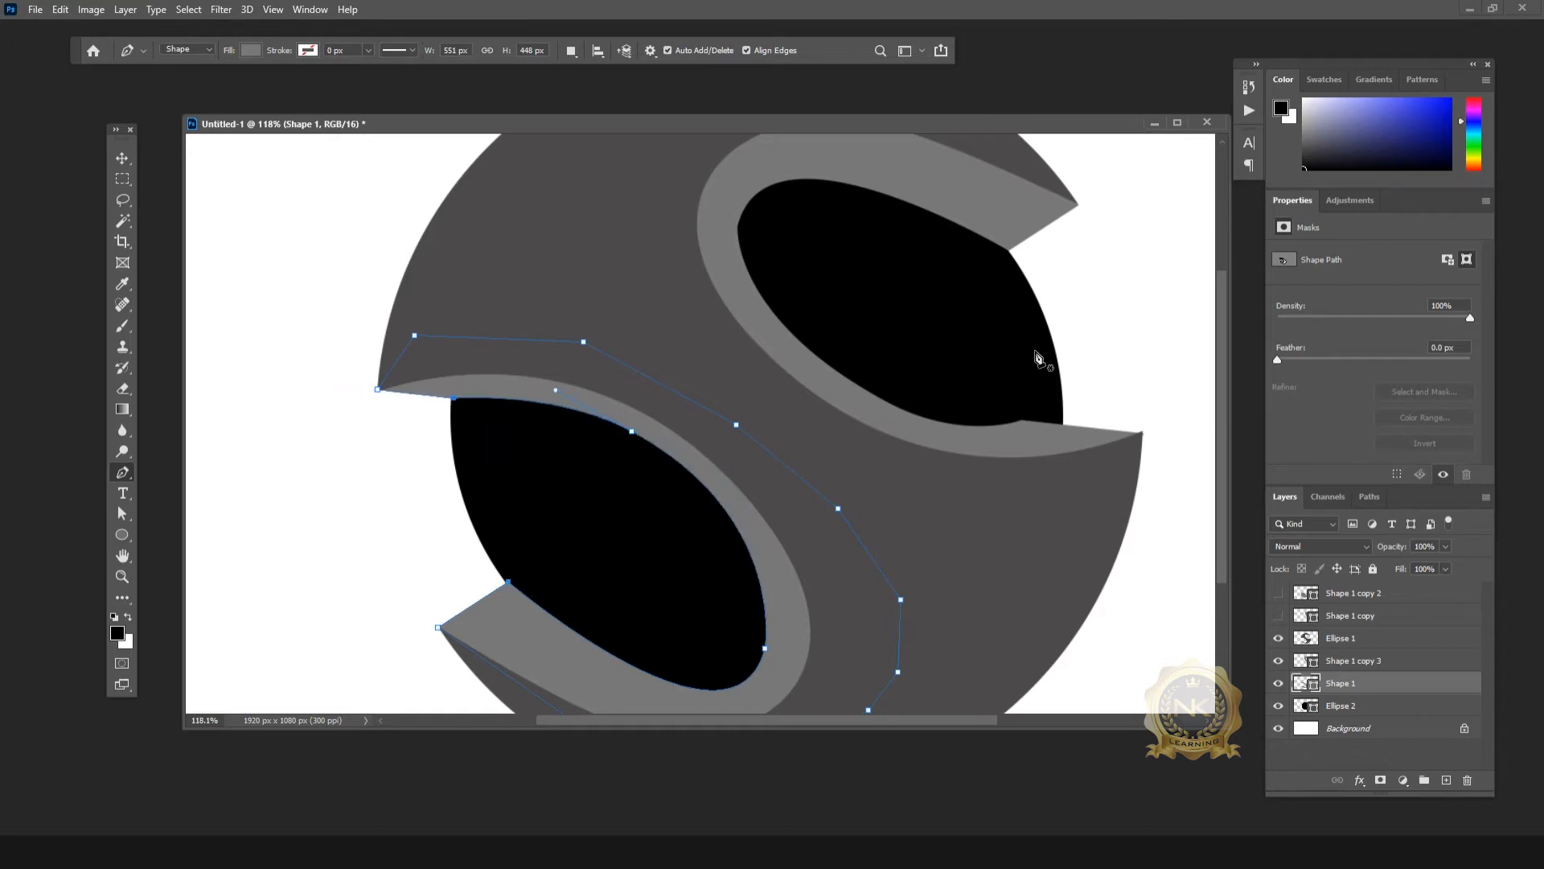
key(v)
scroll(996, 322, down, 1)
click(996, 322)
key(p)
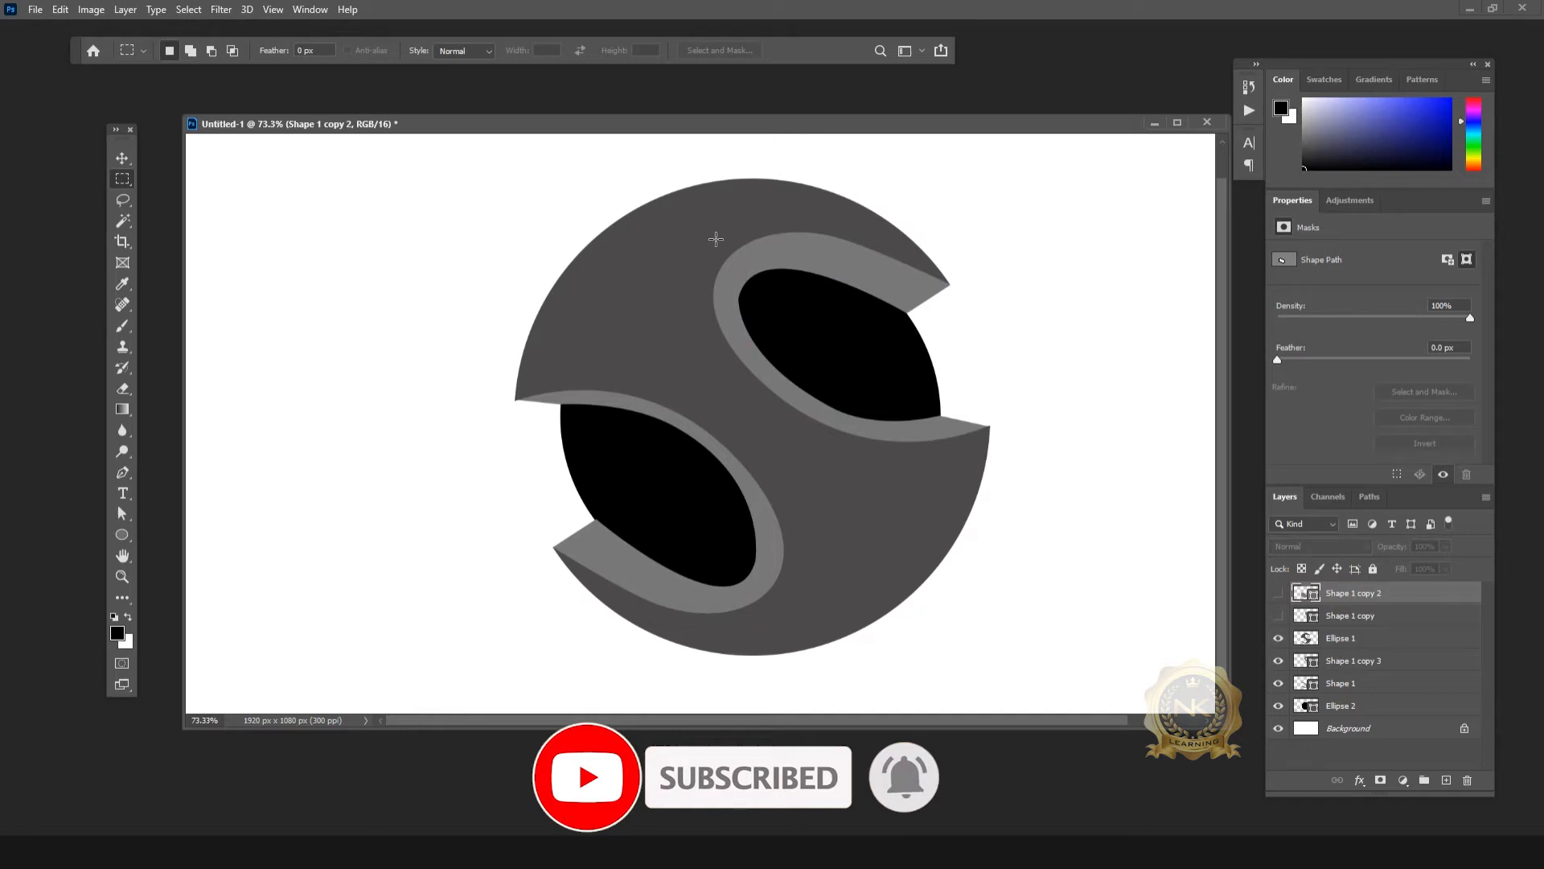
Step: Add a Gradient Overlay to the Ellipse 1 layer
click(122, 158)
click(726, 256)
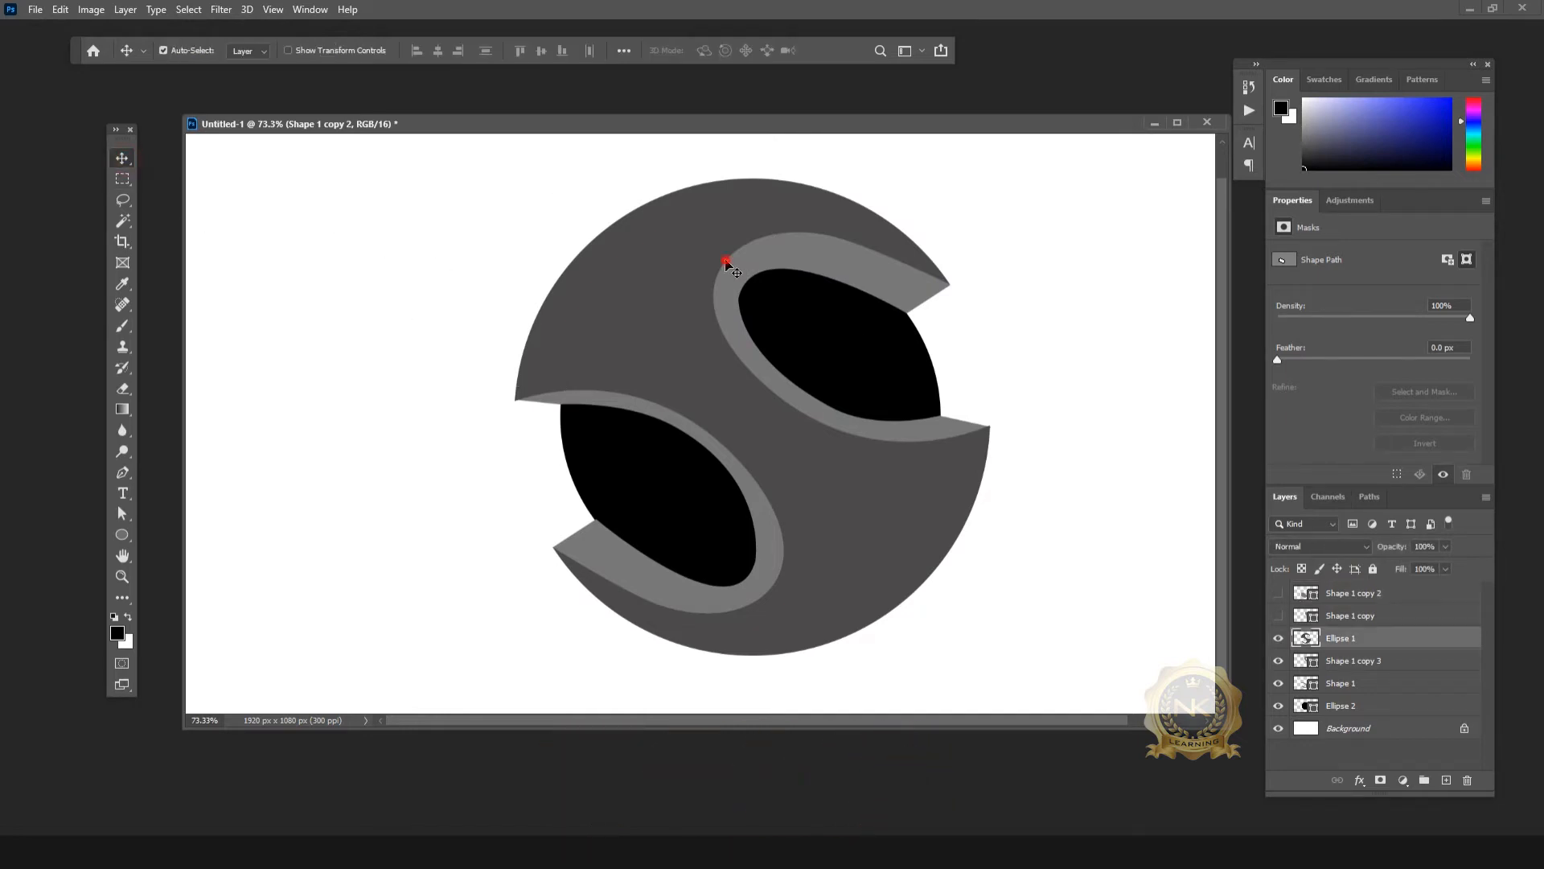
double_click(1425, 637)
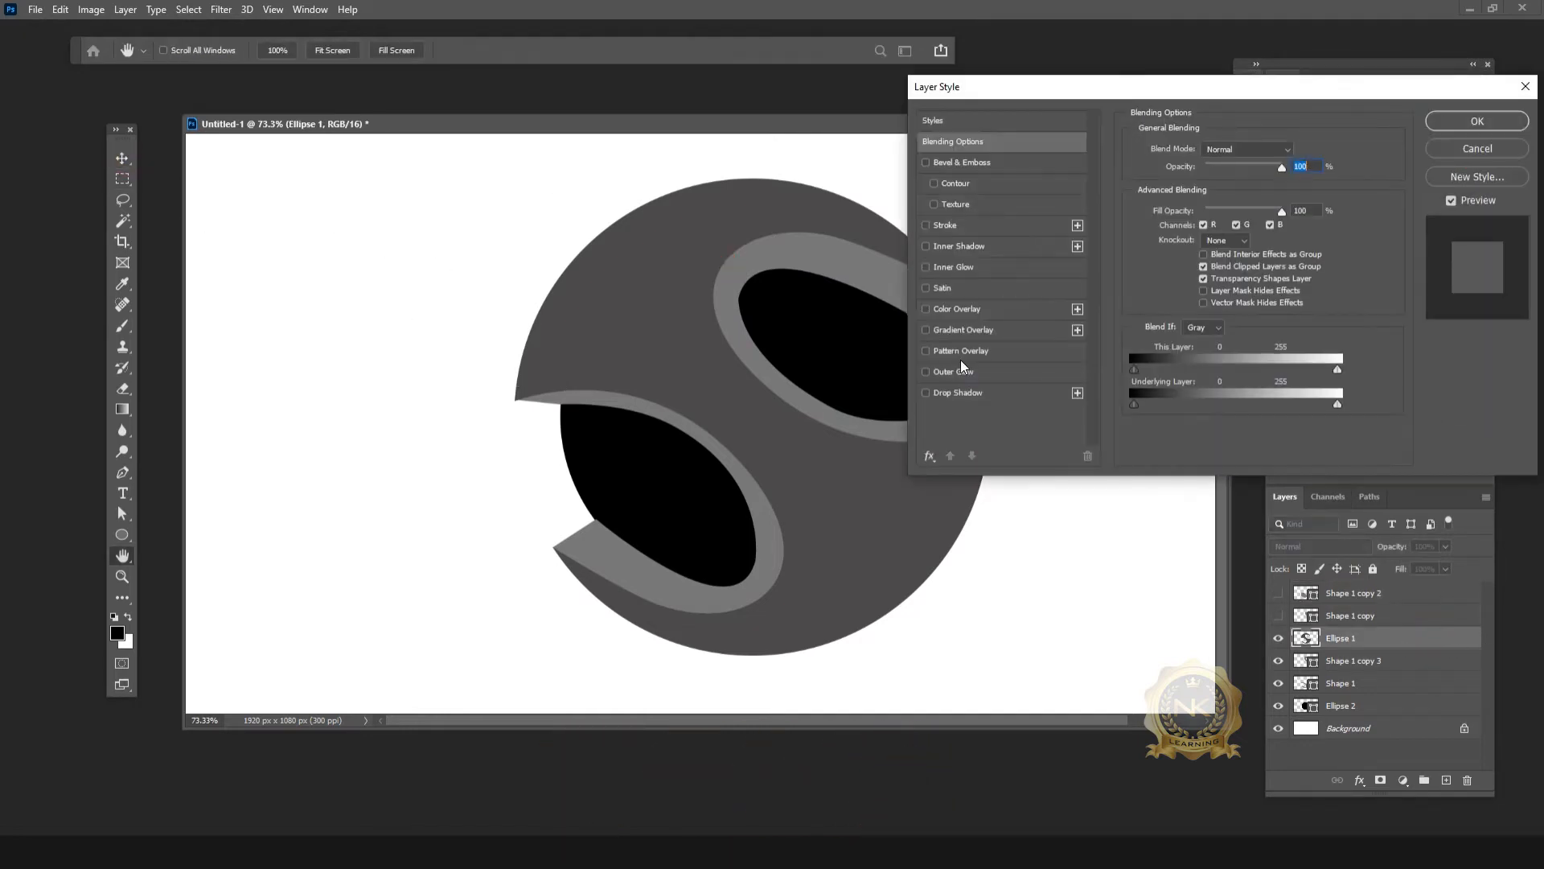
click(964, 330)
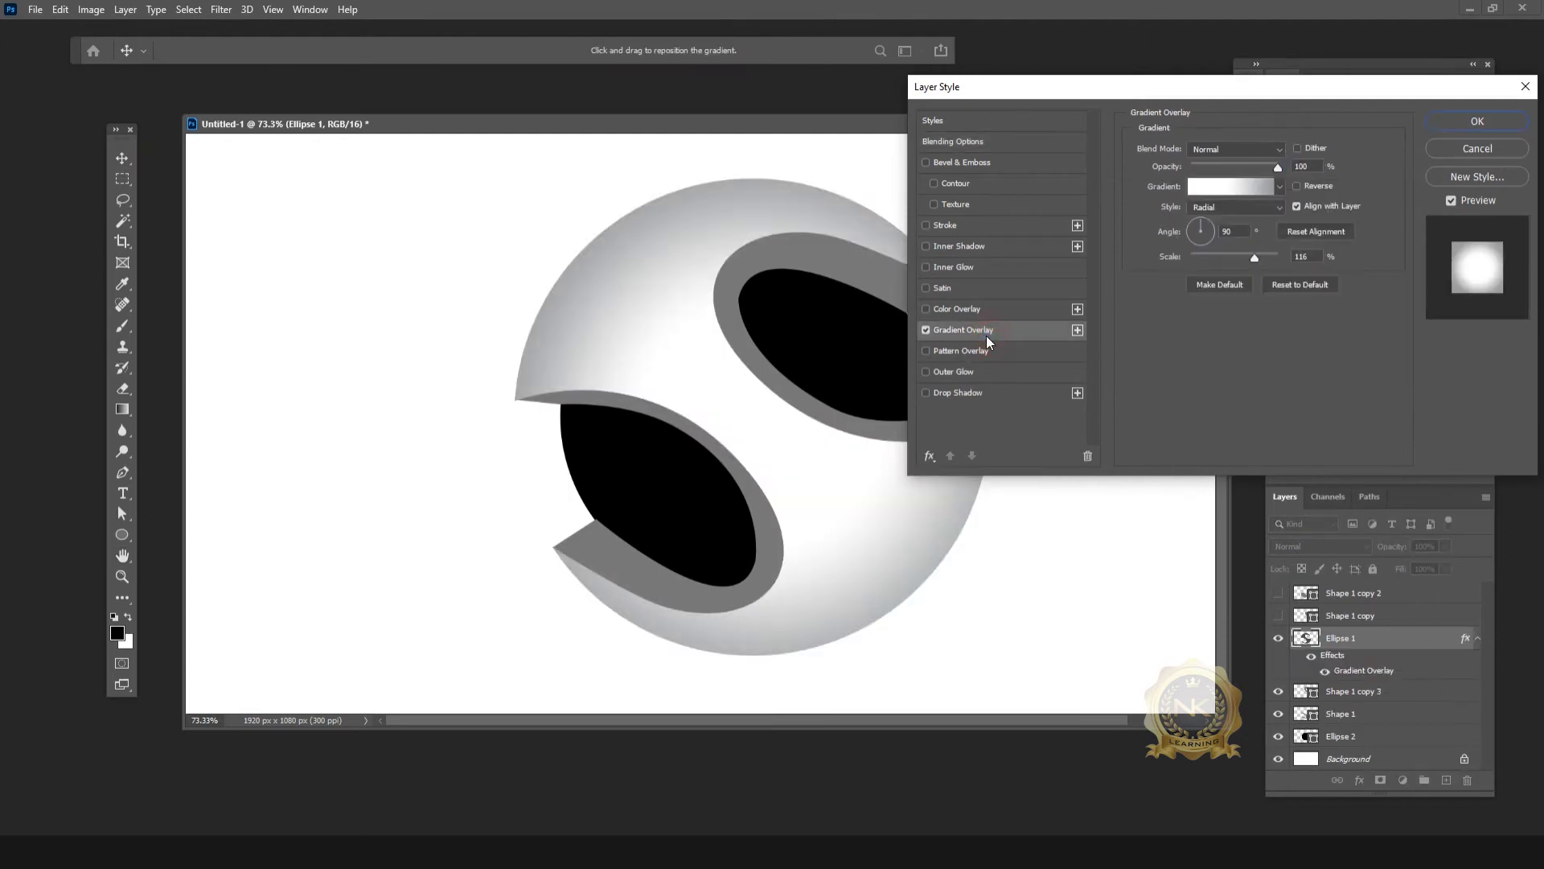
Step: Change the outer stop of Ellipse 1's overlay gradient to dark grey #464646
click(1235, 190)
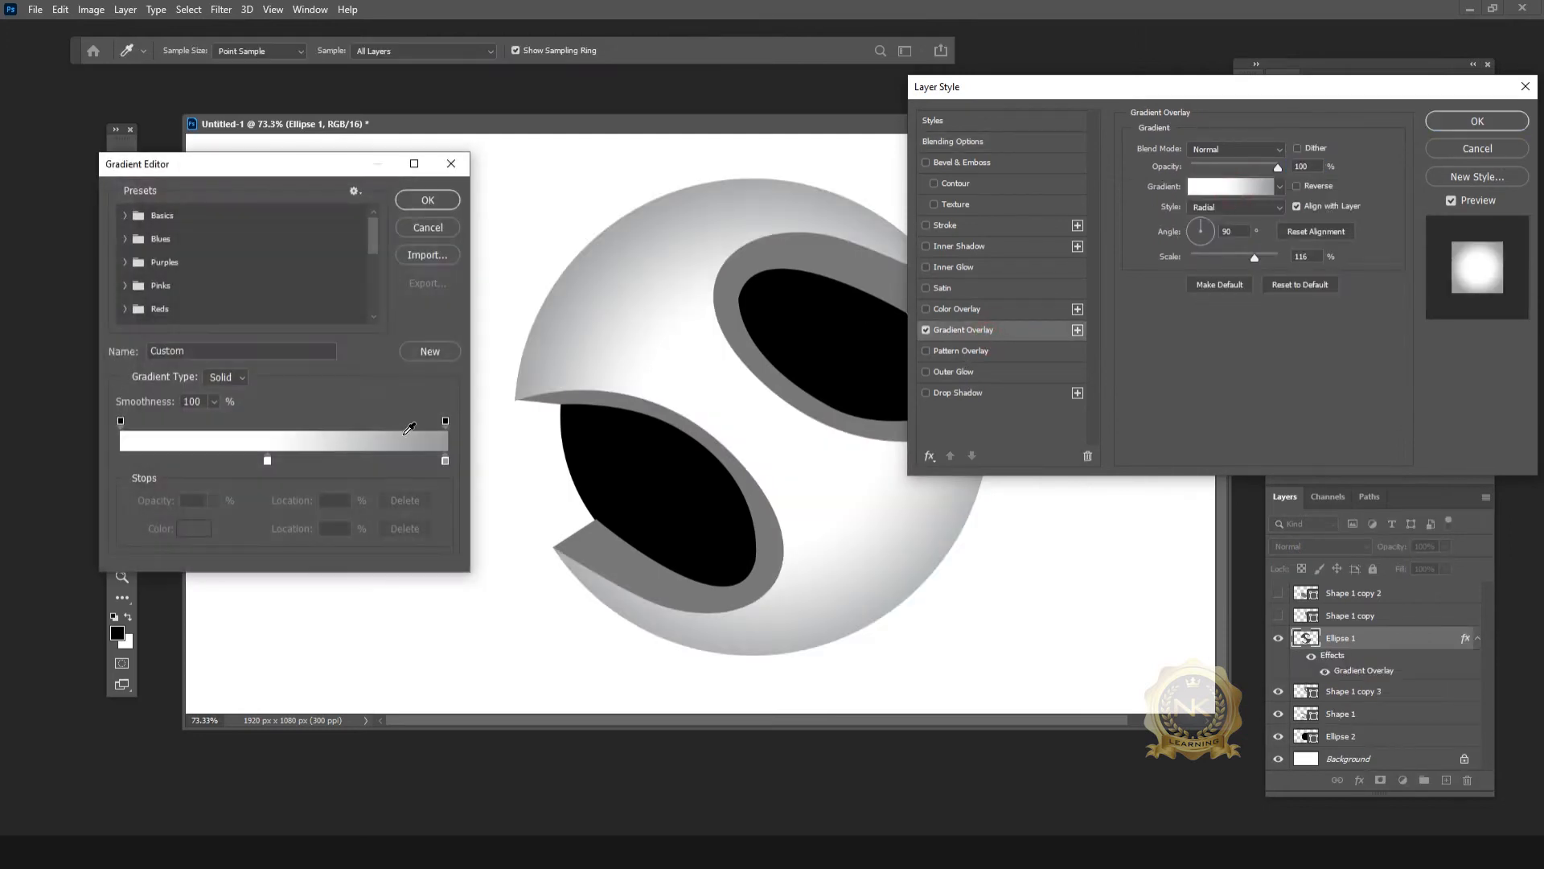
click(445, 460)
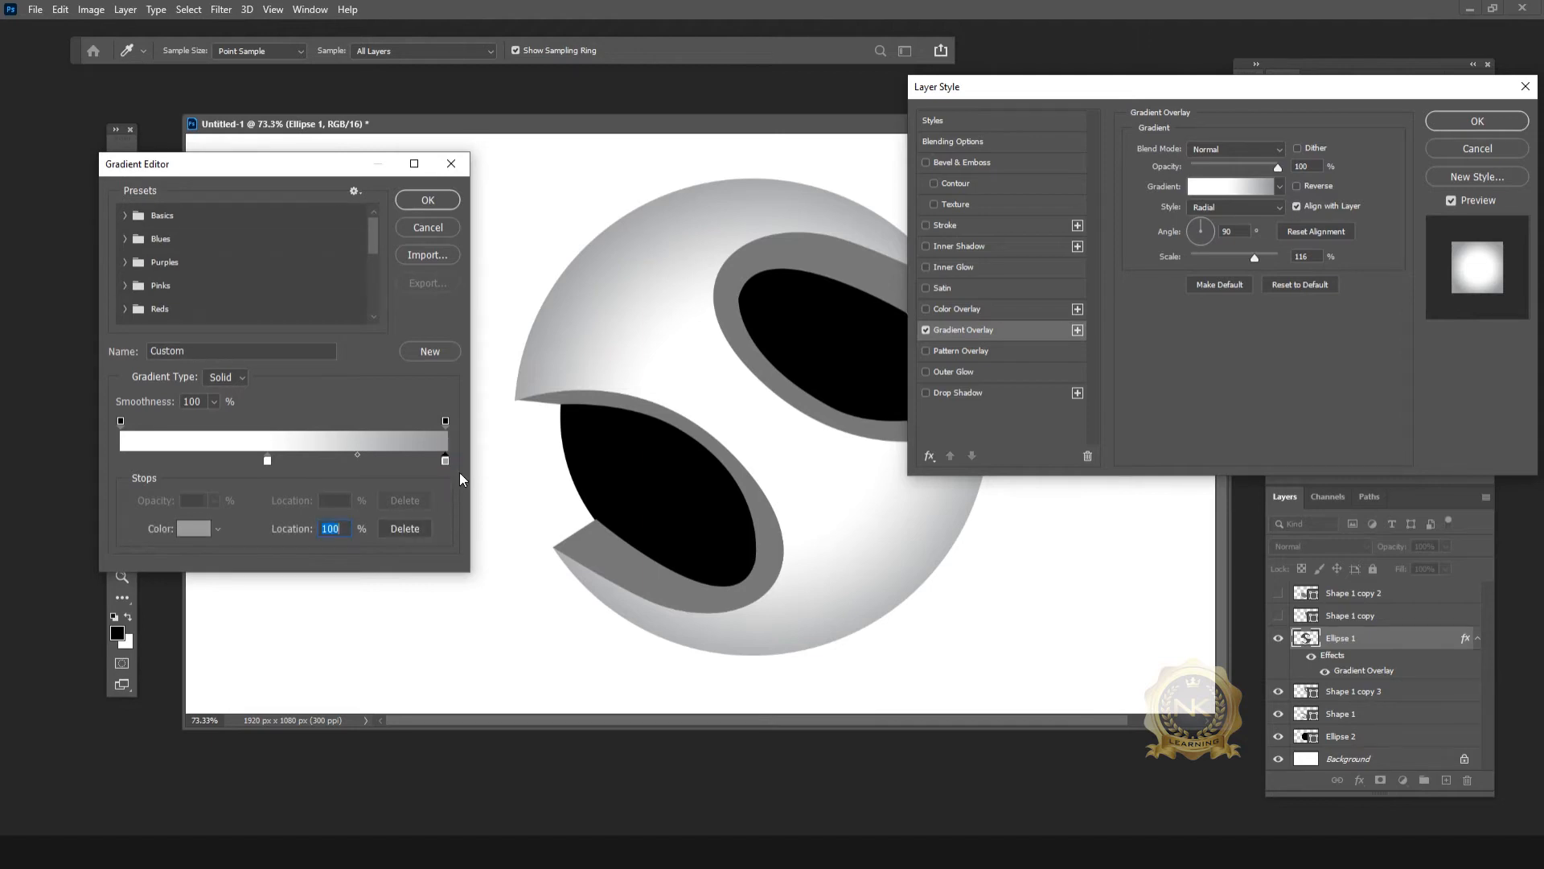
click(197, 528)
text(555555)
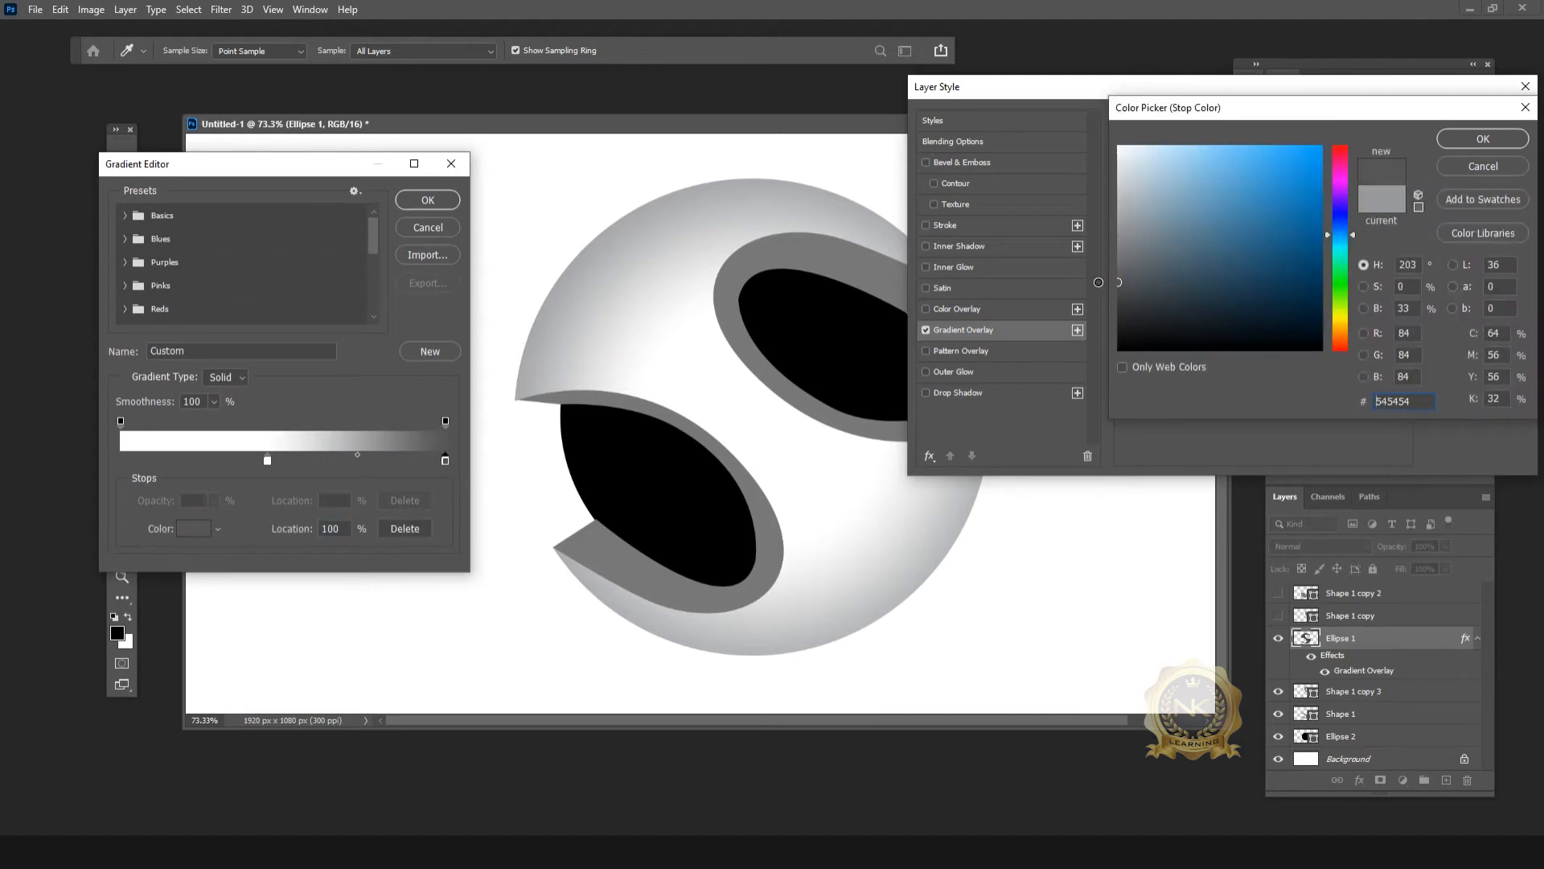
drag(1120, 288, 1116, 296)
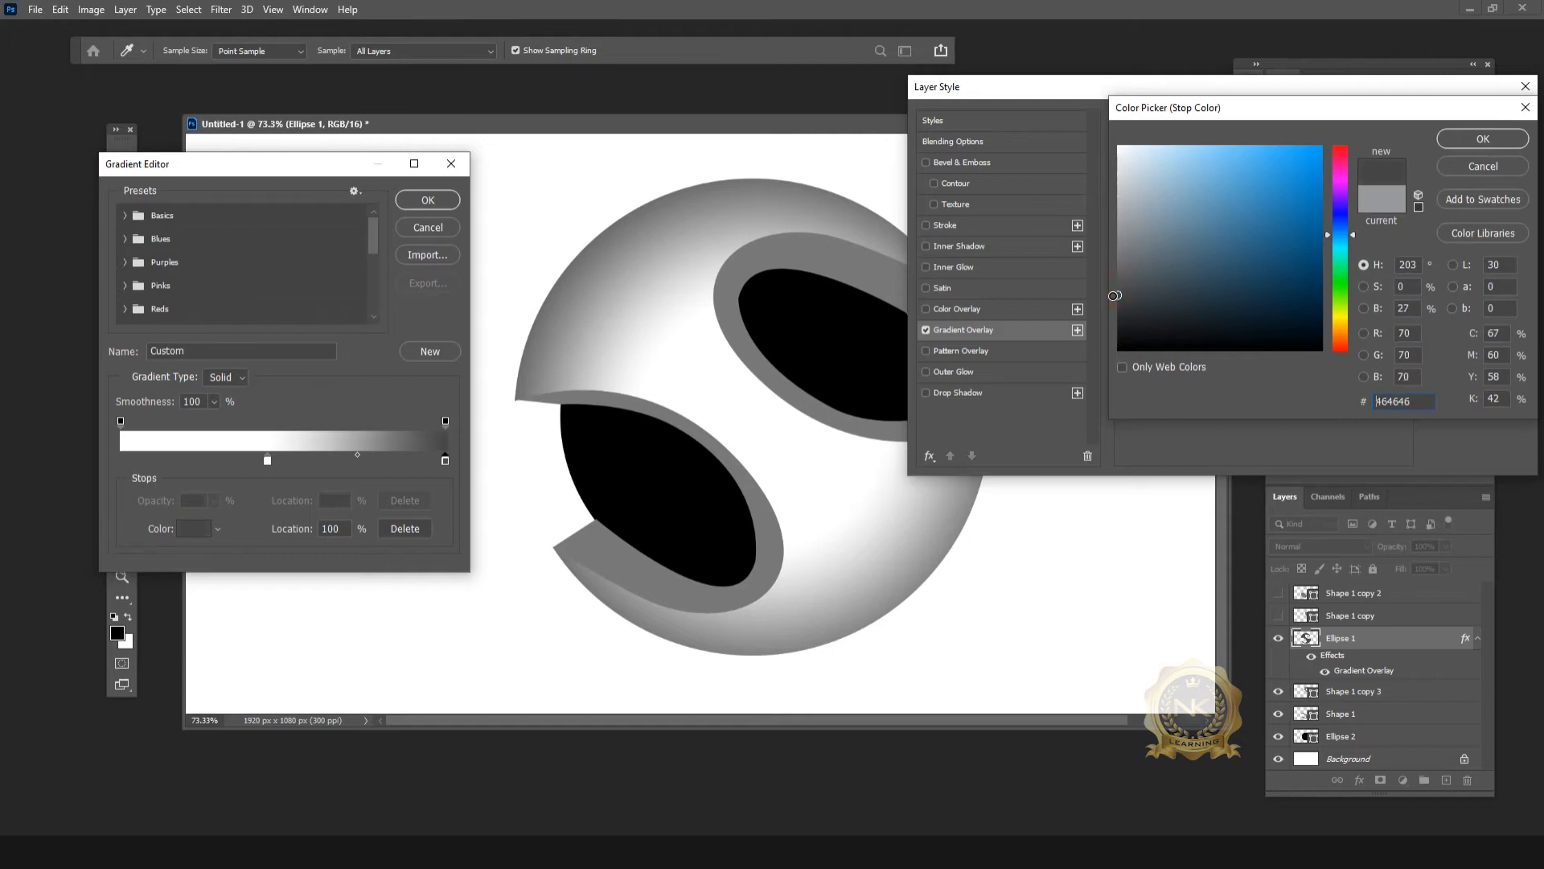
click(1484, 139)
Step: Set the inner white stop of Ellipse 1's gradient to light grey #dcdcdc
click(268, 459)
click(194, 528)
click(1121, 246)
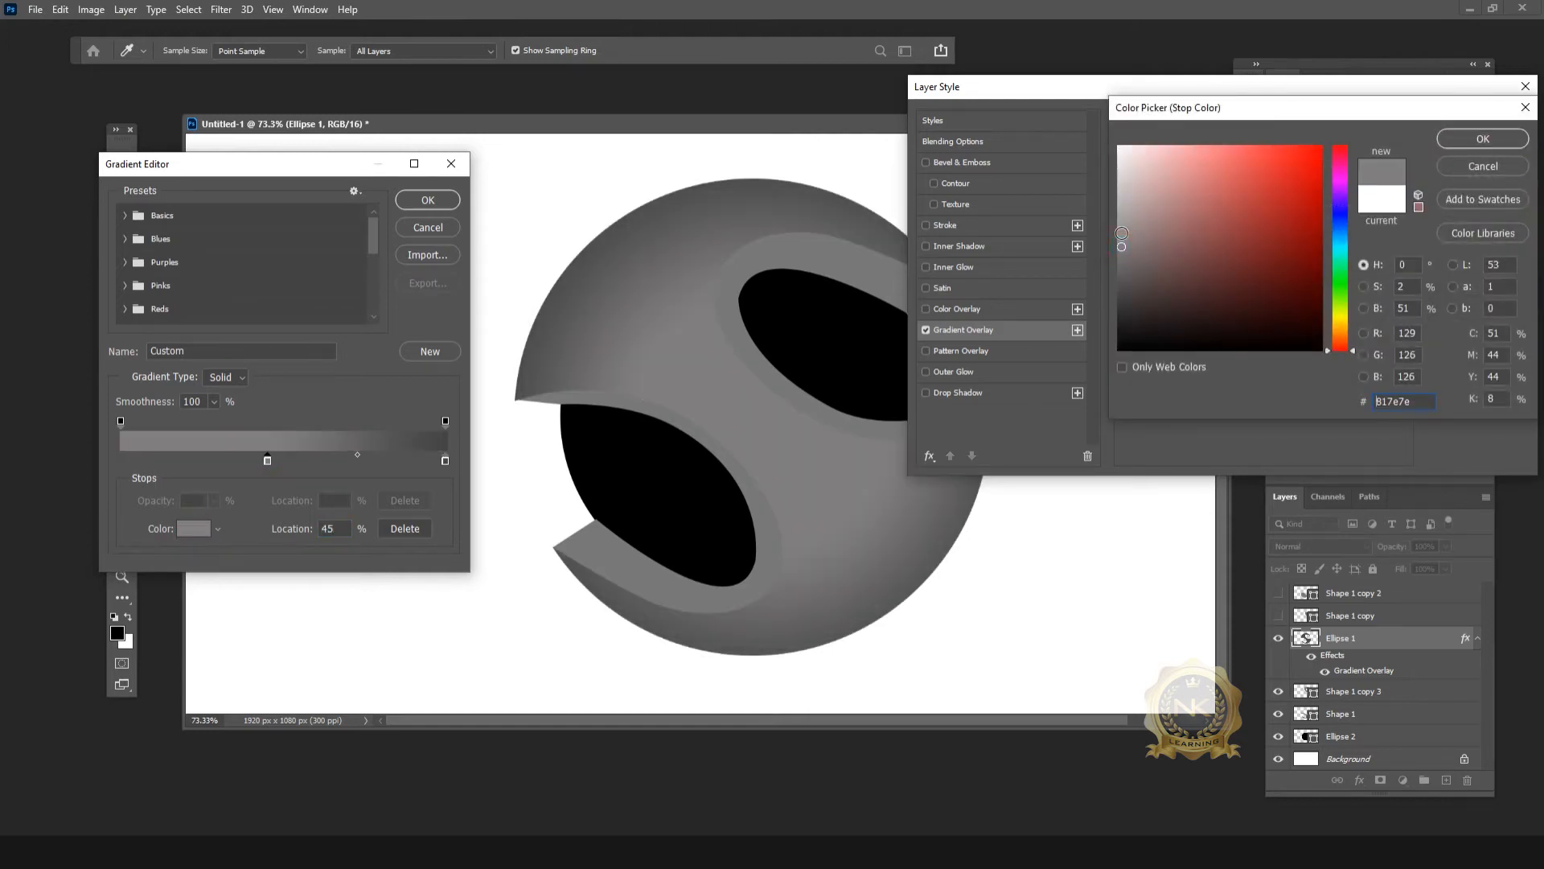
click(1118, 217)
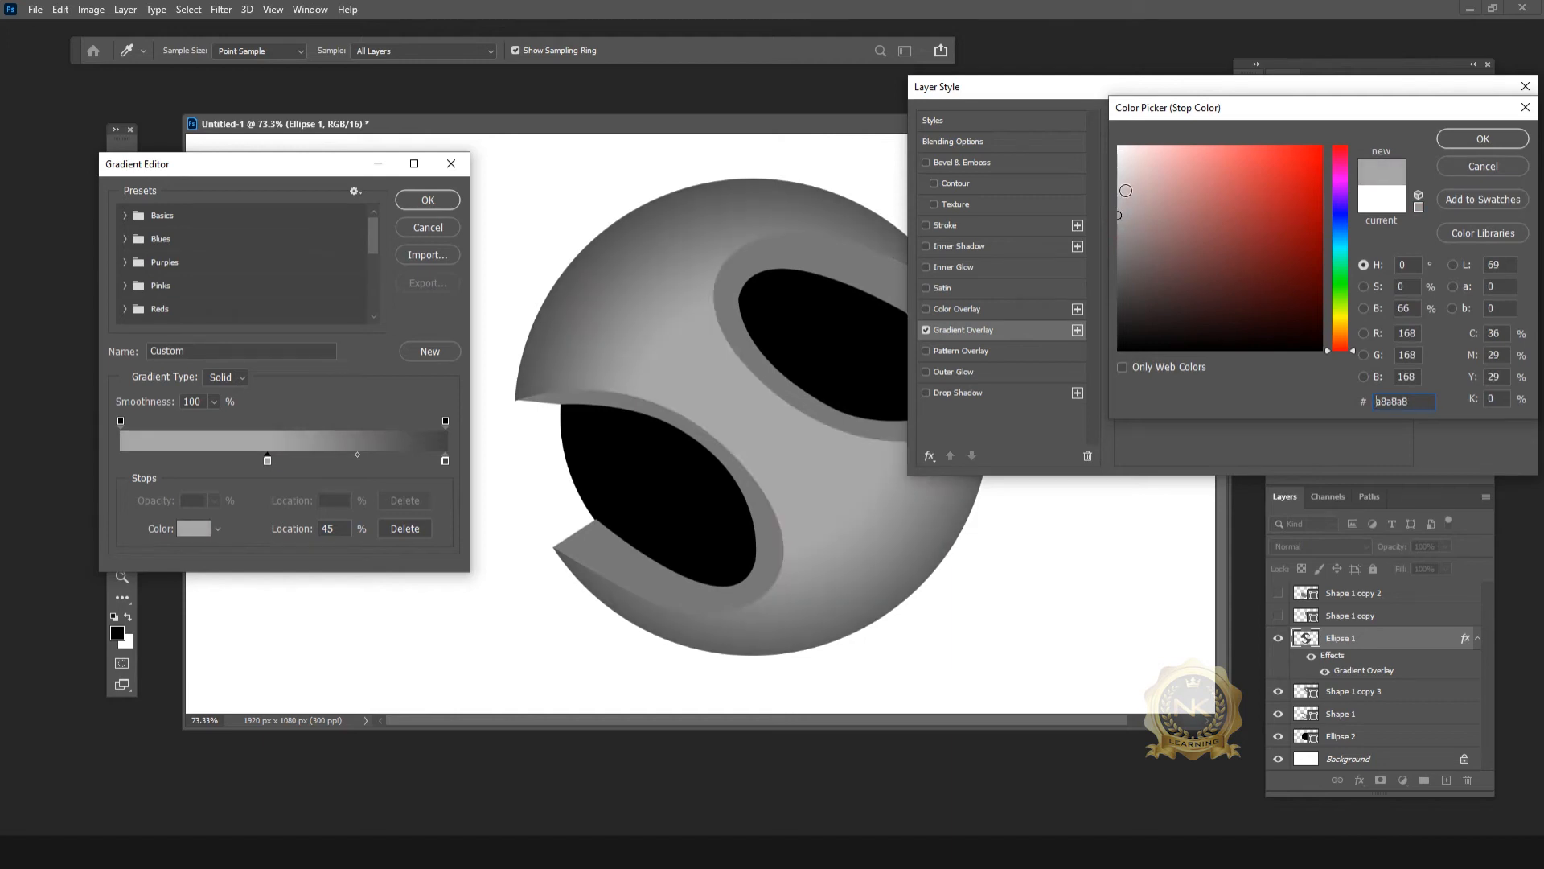
click(1118, 194)
click(1118, 220)
drag(1141, 316, 1106, 175)
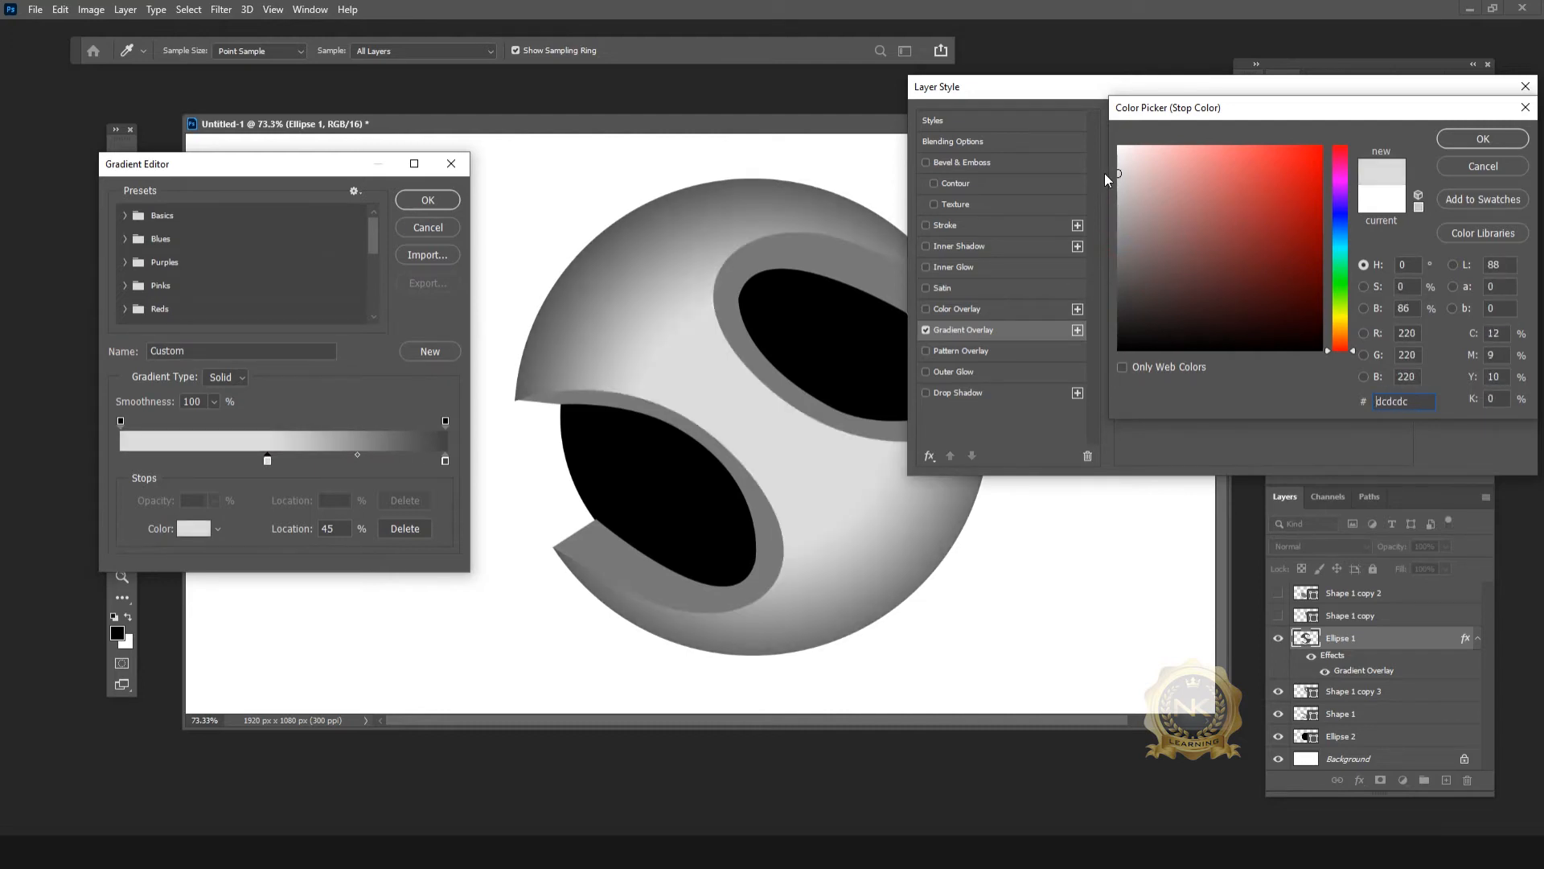
click(1498, 140)
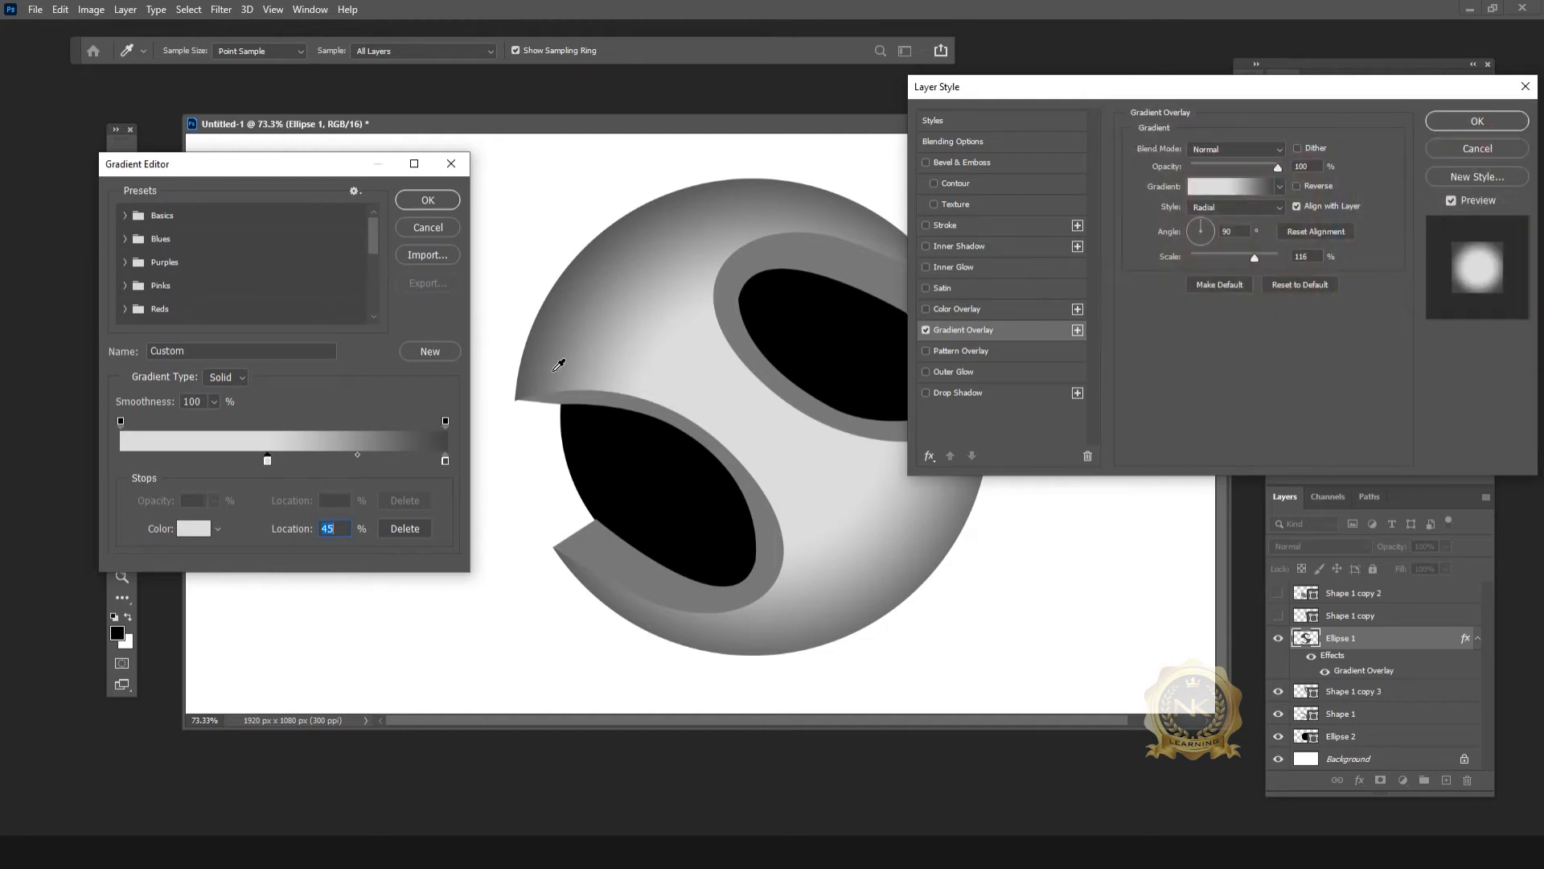
Step: Move the light grey stop to about 68% and darken the gradient's outer stop to #333333
drag(268, 461, 342, 460)
click(447, 461)
double_click(446, 461)
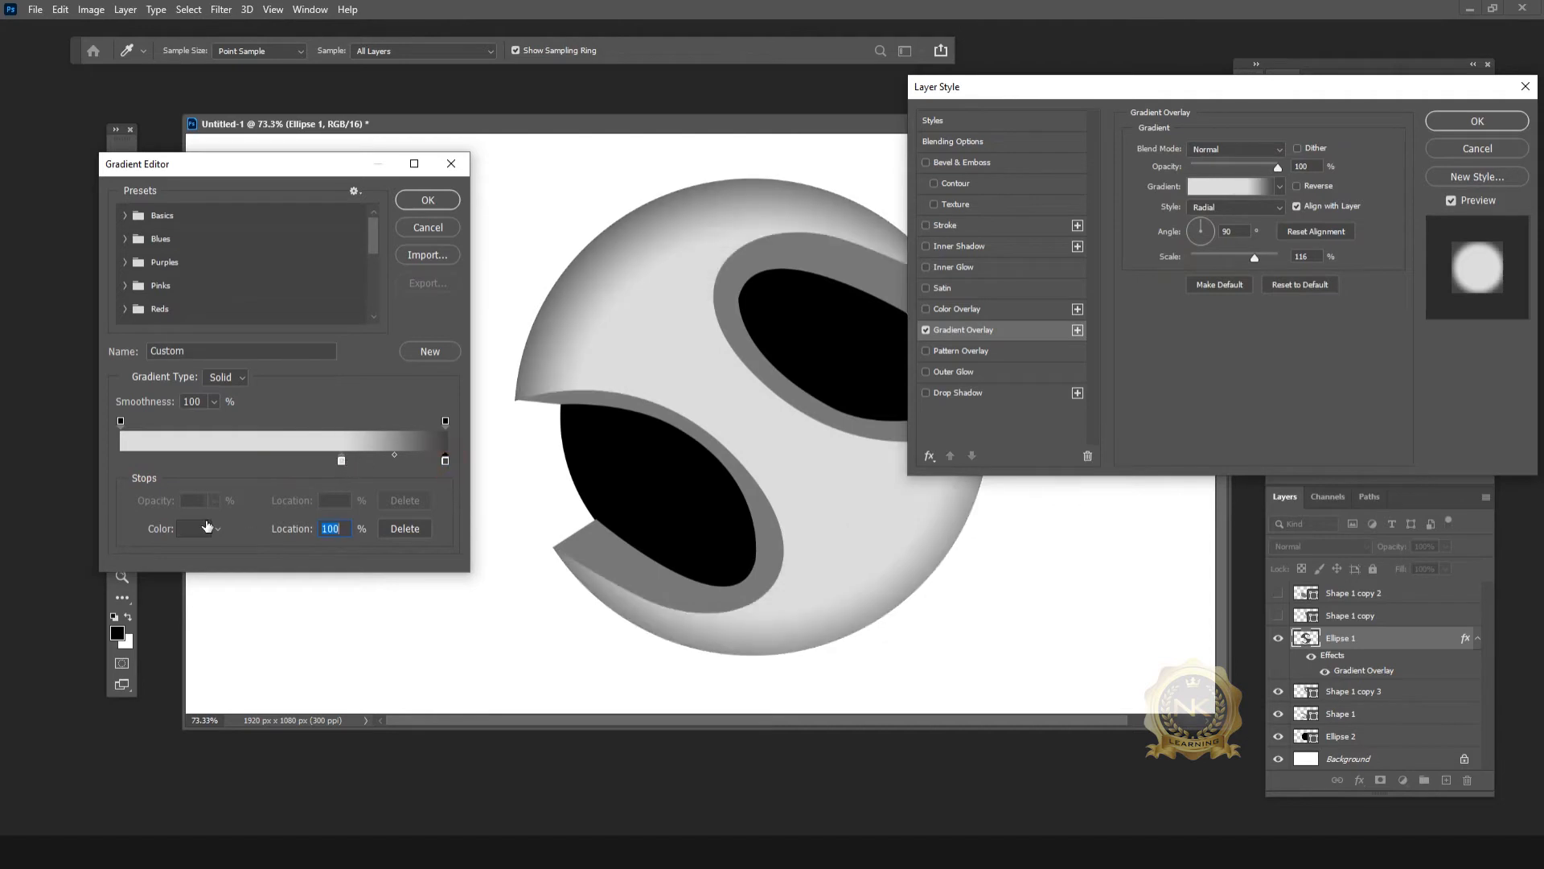
drag(1119, 308, 1118, 321)
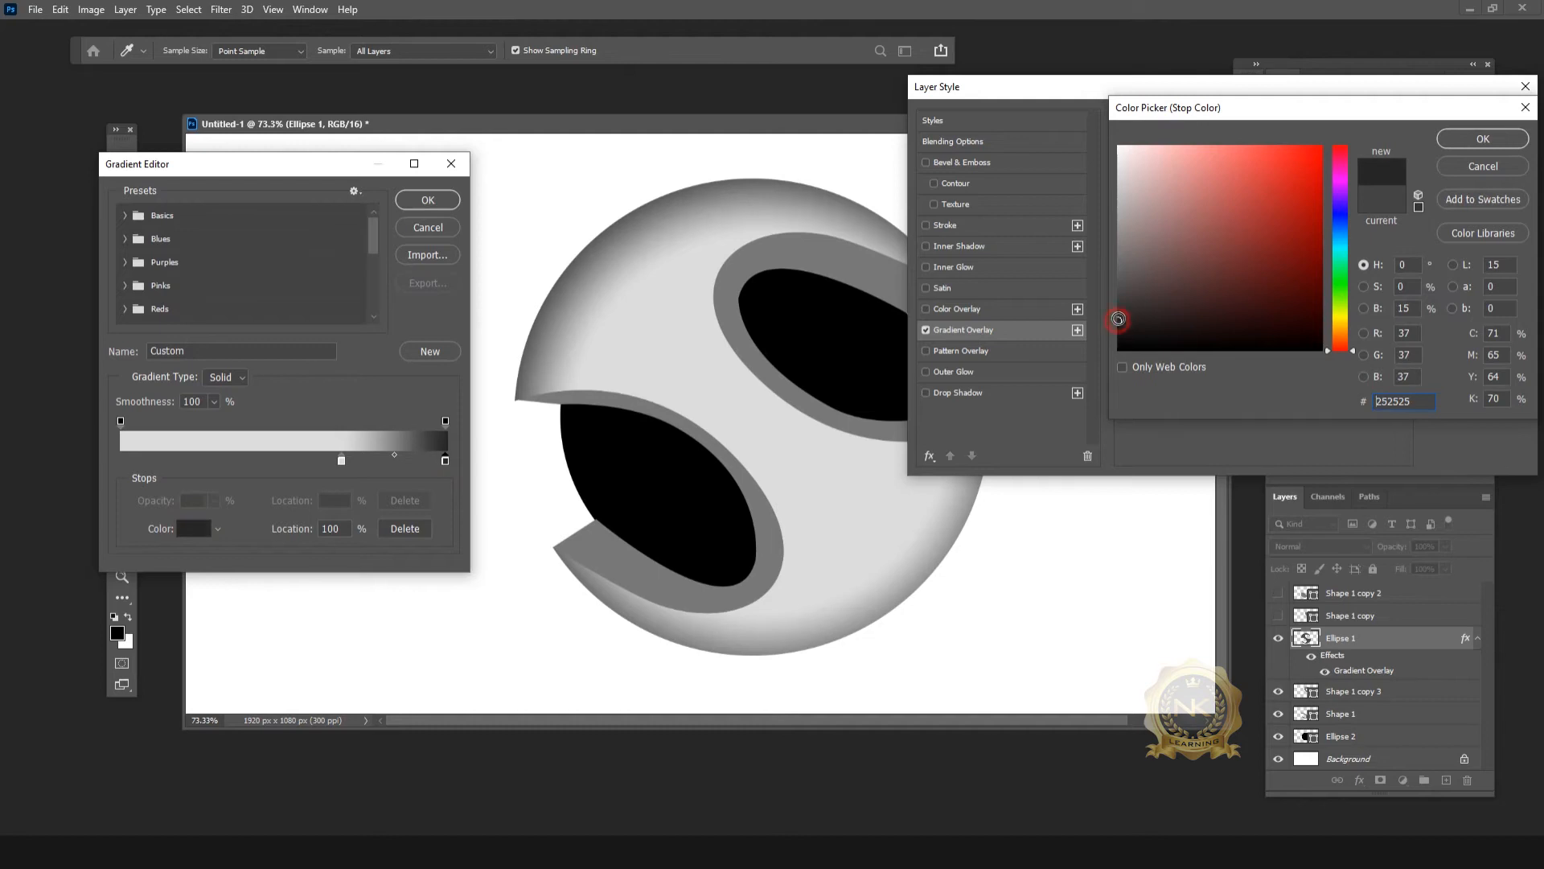
click(1119, 310)
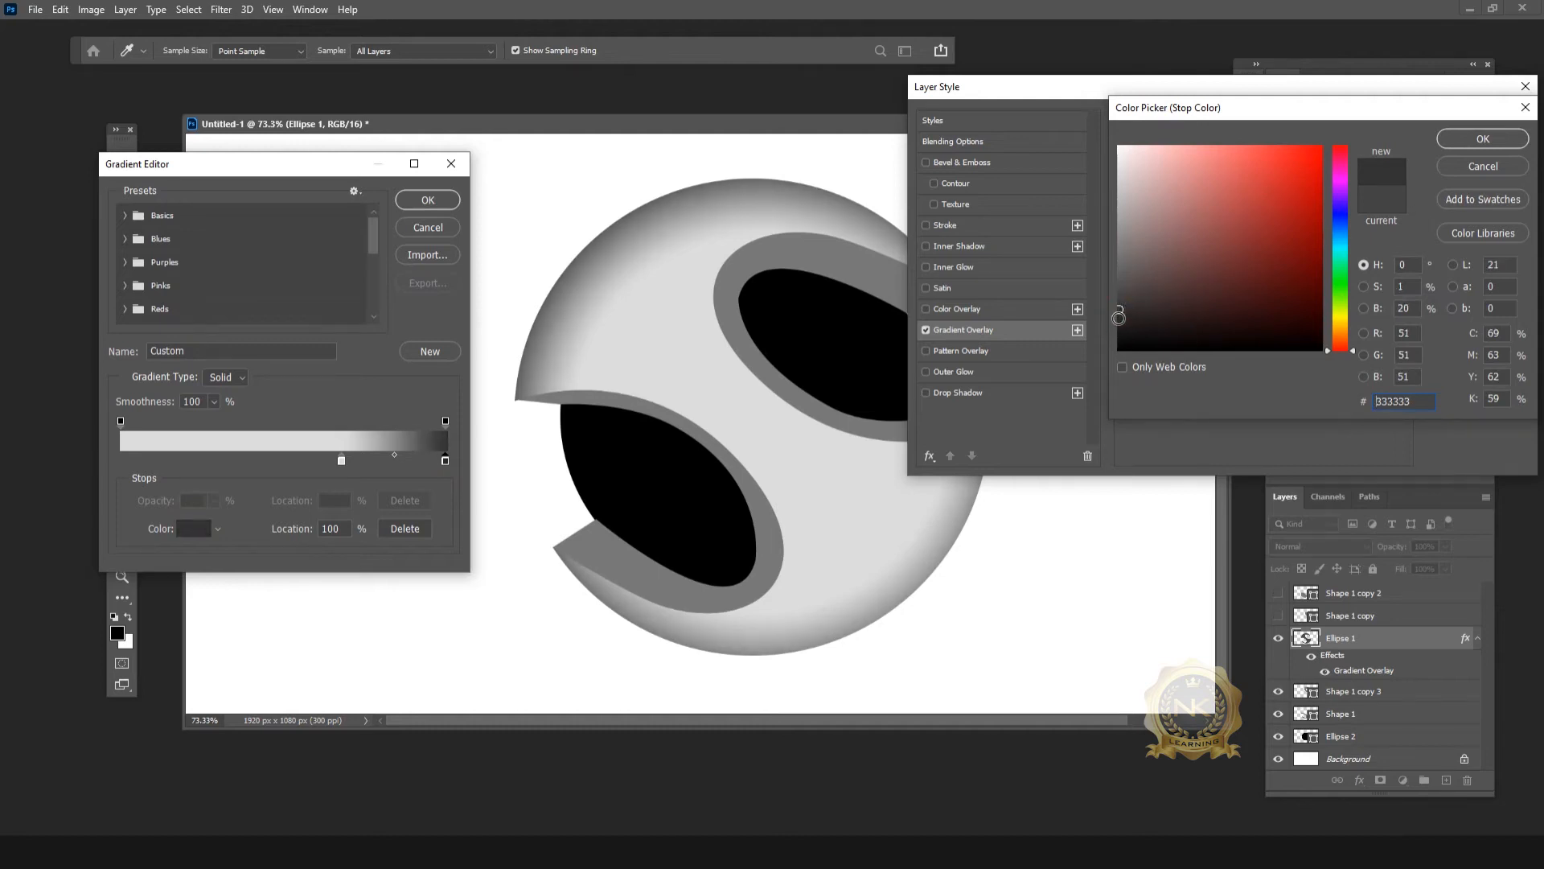
click(1483, 138)
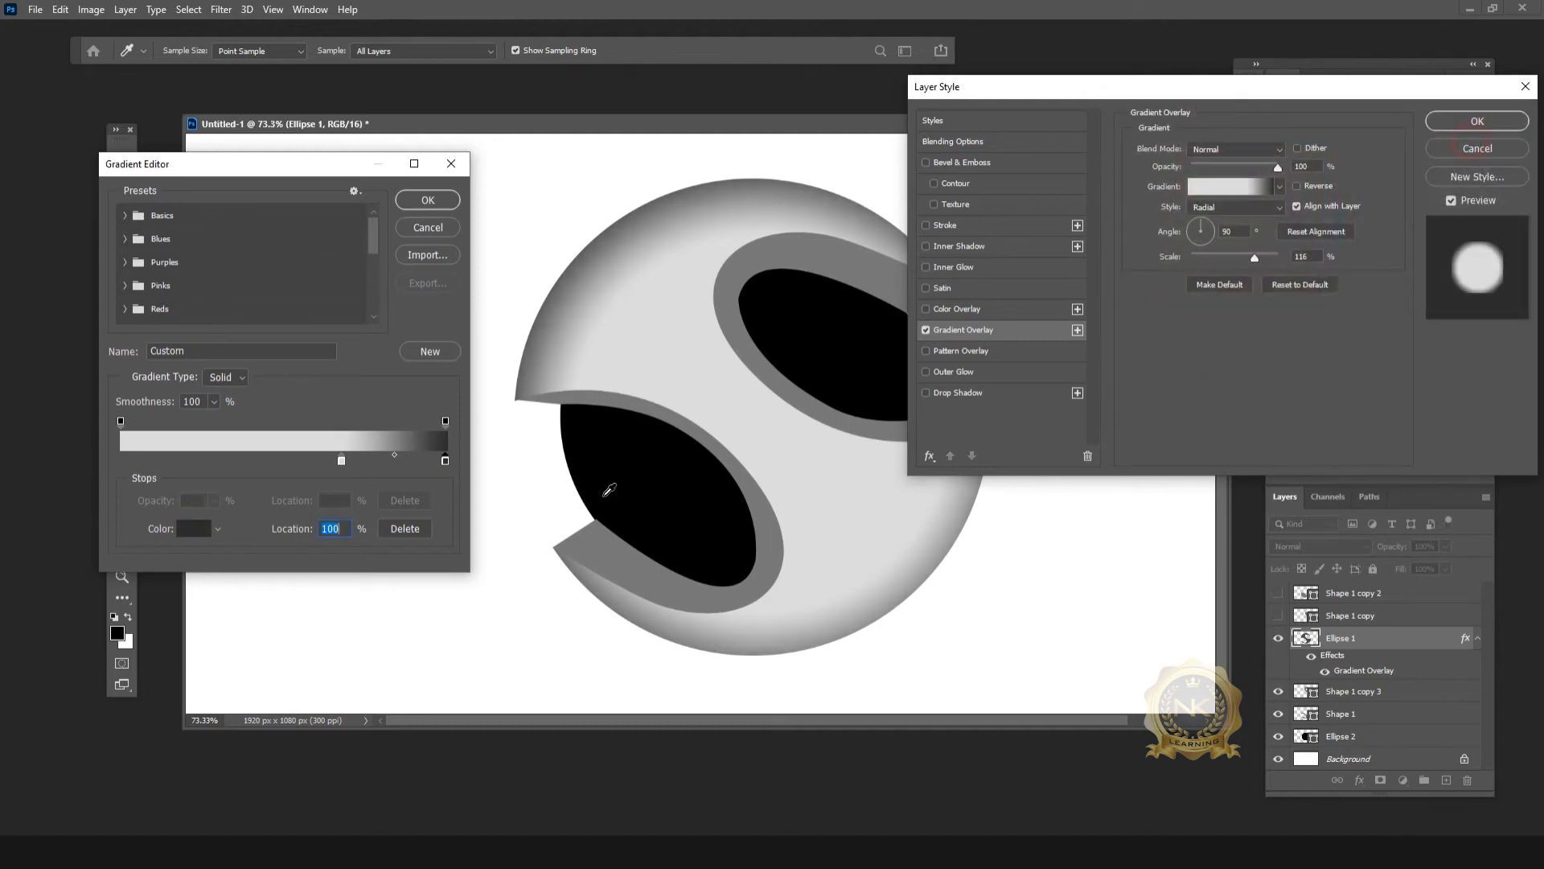
Step: Shift the light grey stop to 74% and apply the Gradient Overlay to Ellipse 1
click(341, 460)
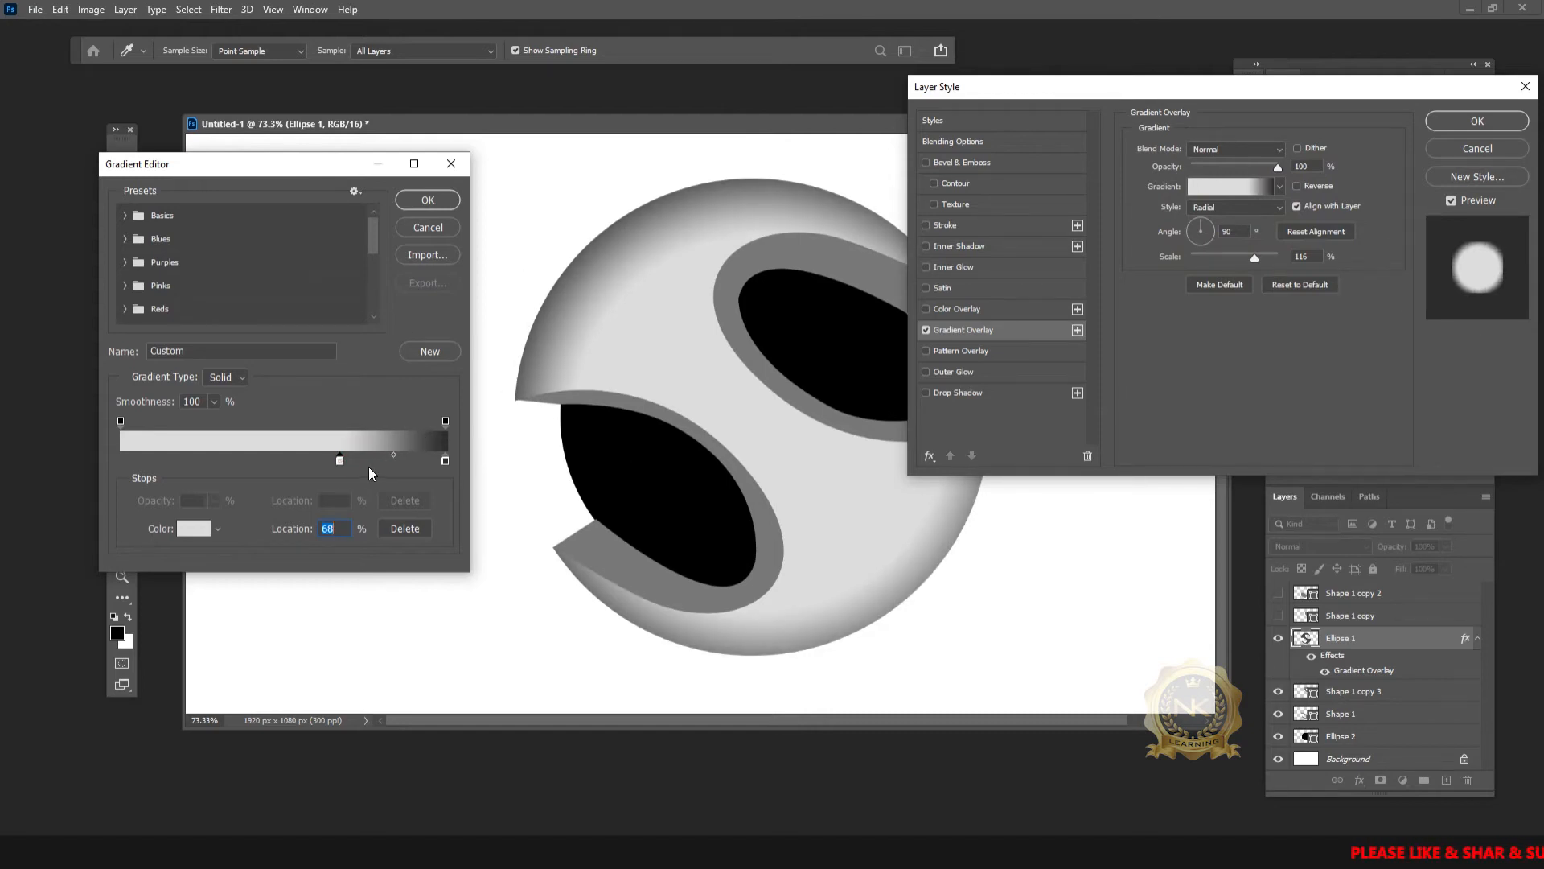
drag(340, 460, 360, 463)
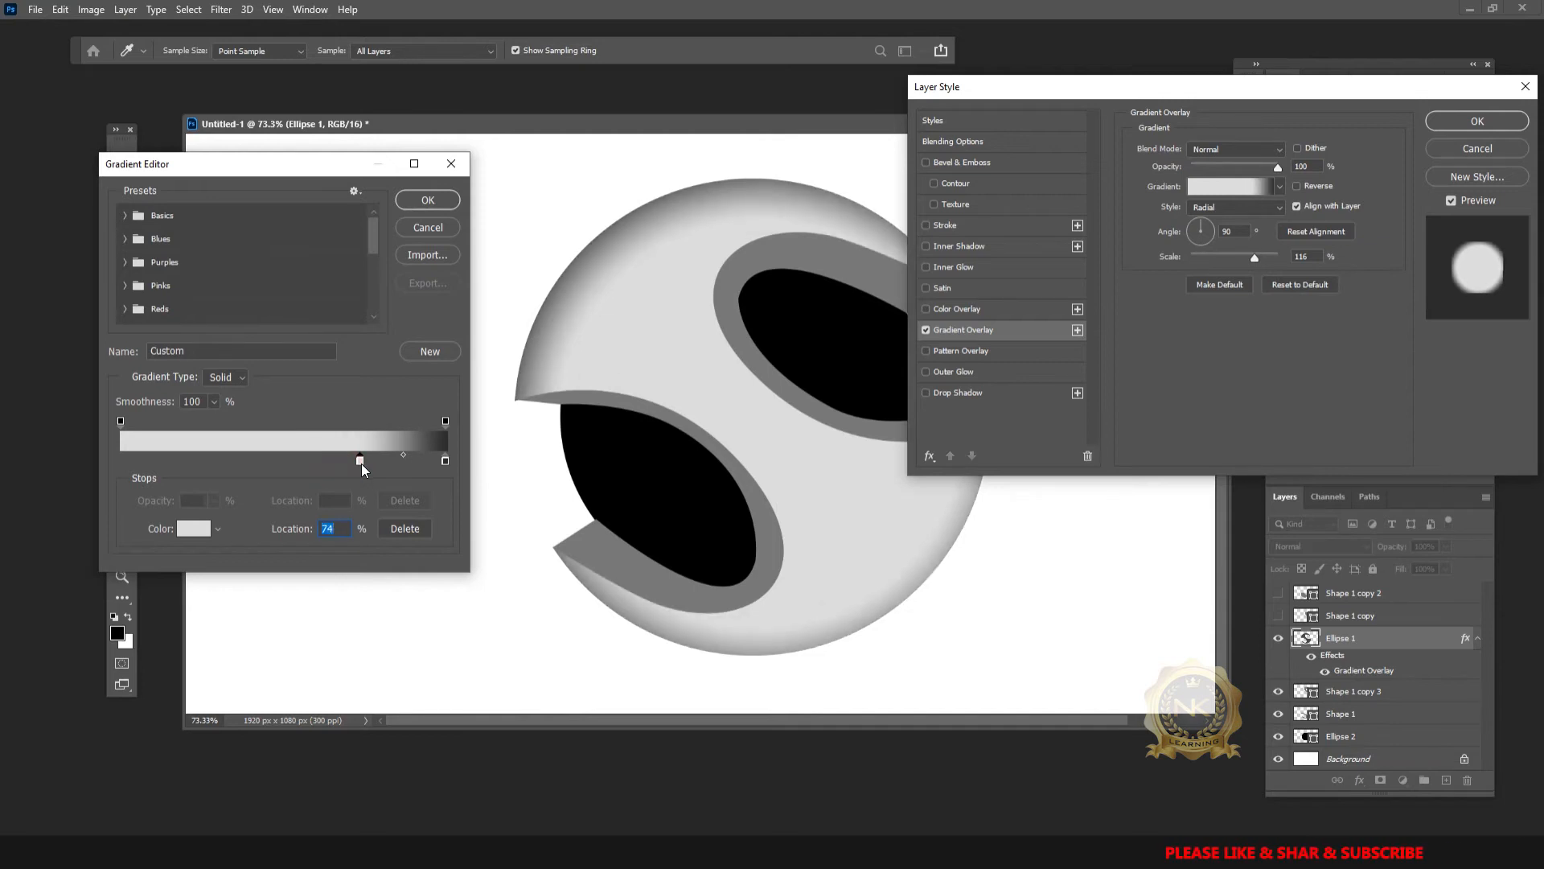
click(428, 201)
click(1477, 120)
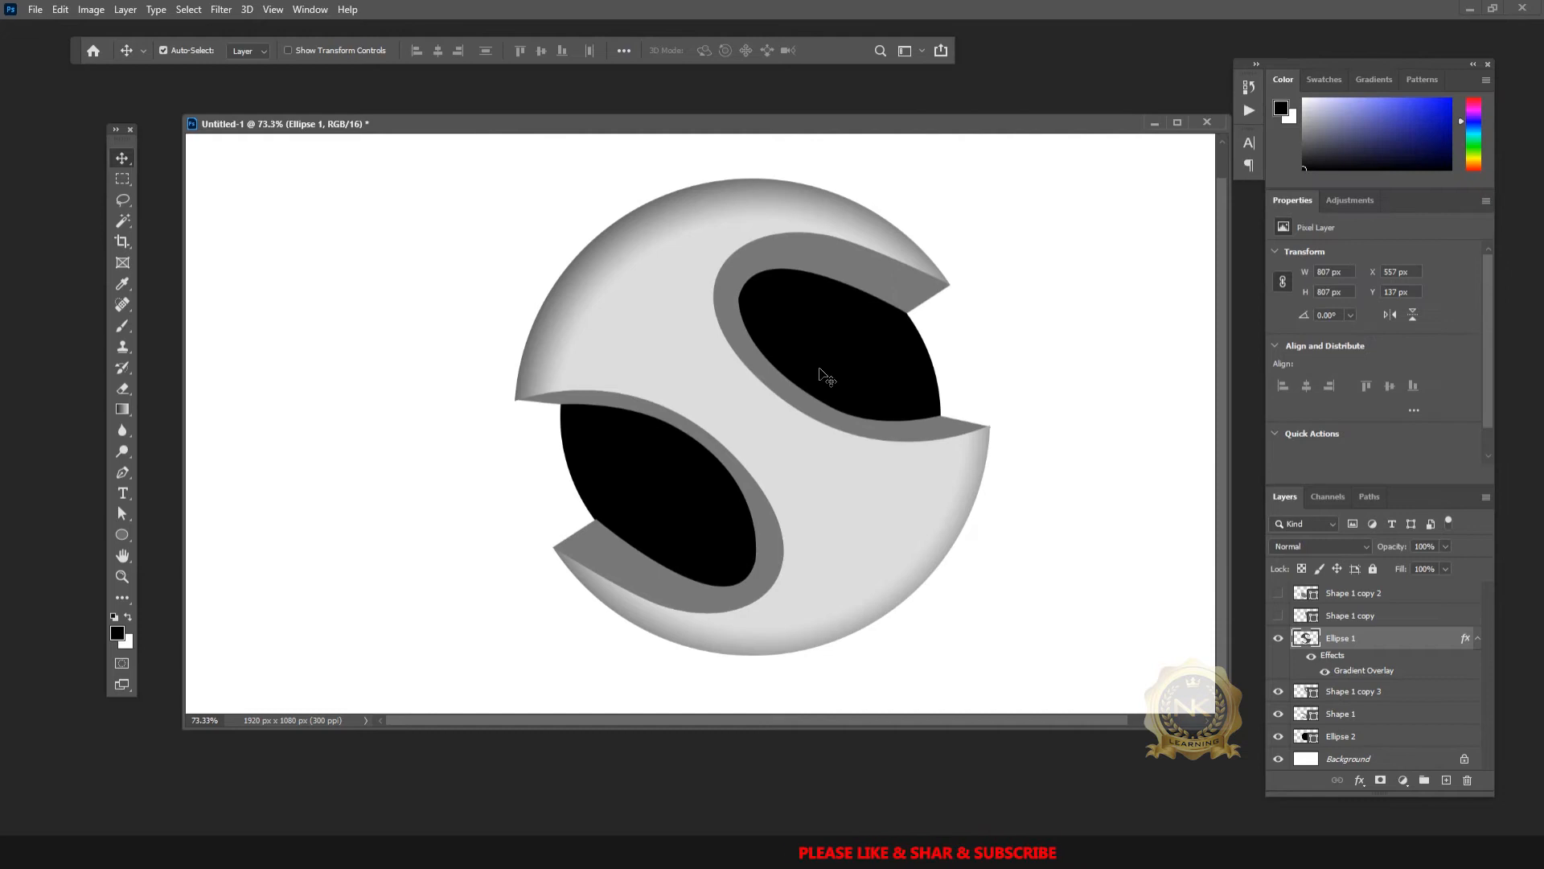
Step: Add a Gradient Overlay to the Ellipse 2 layer and move its light grey stop to 0%
click(836, 359)
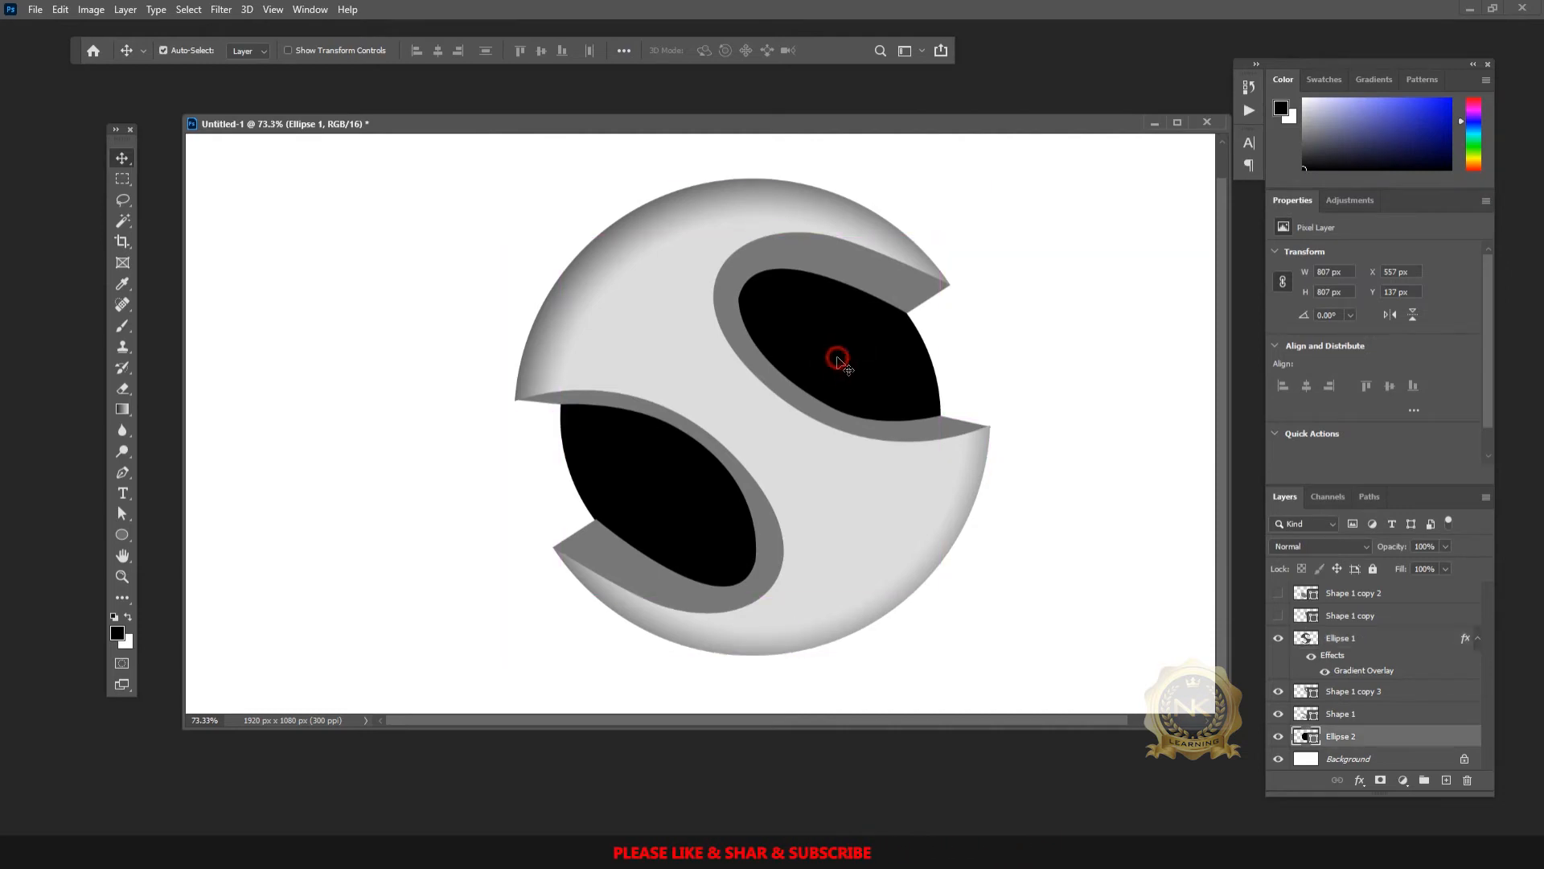
double_click(1440, 736)
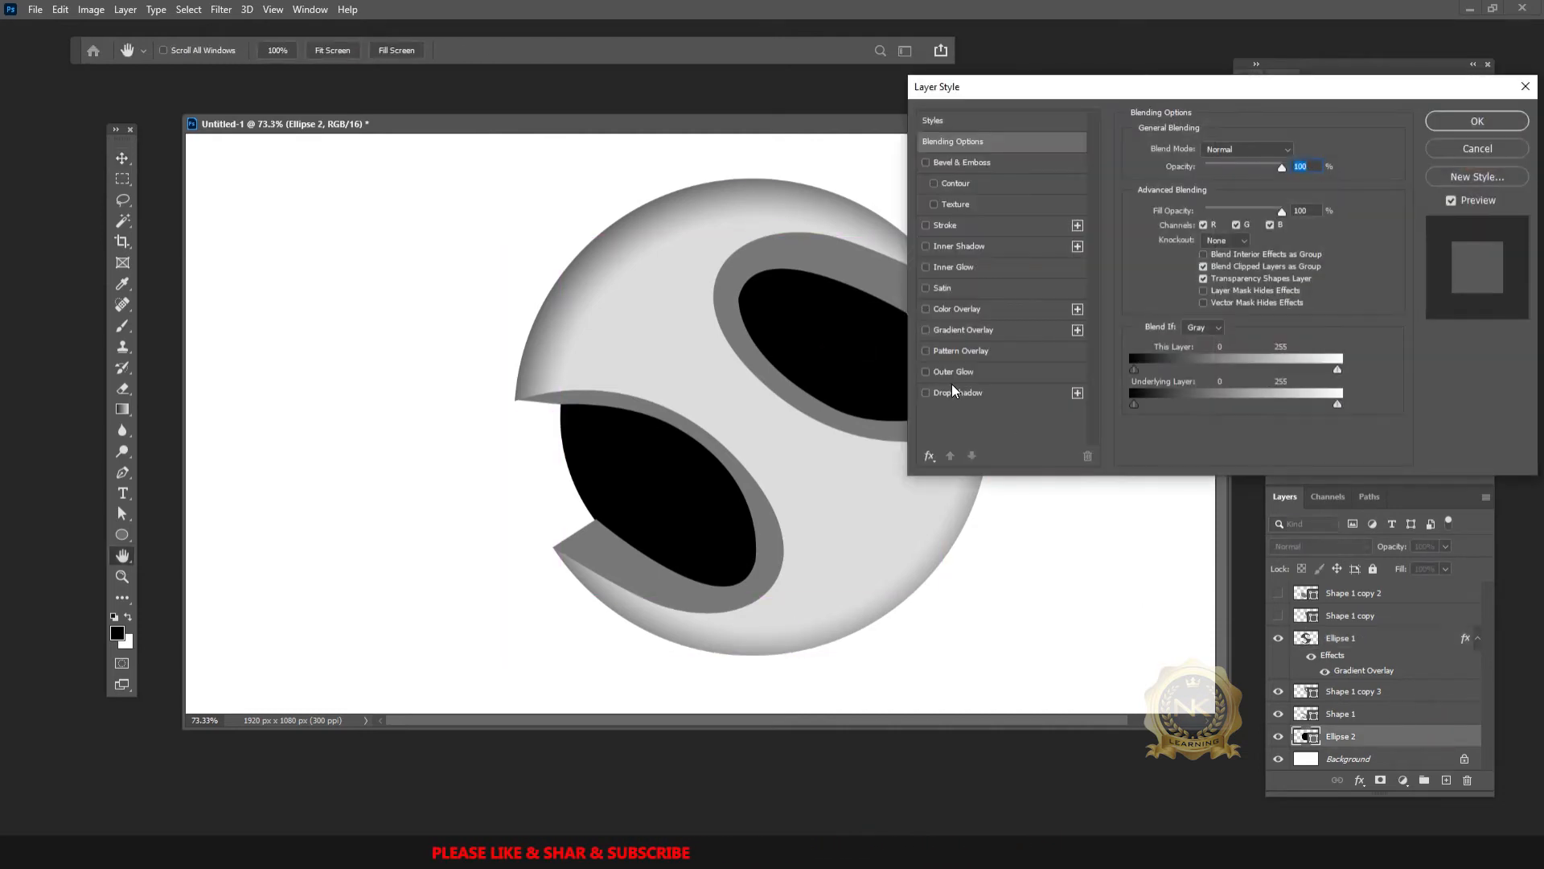
click(959, 331)
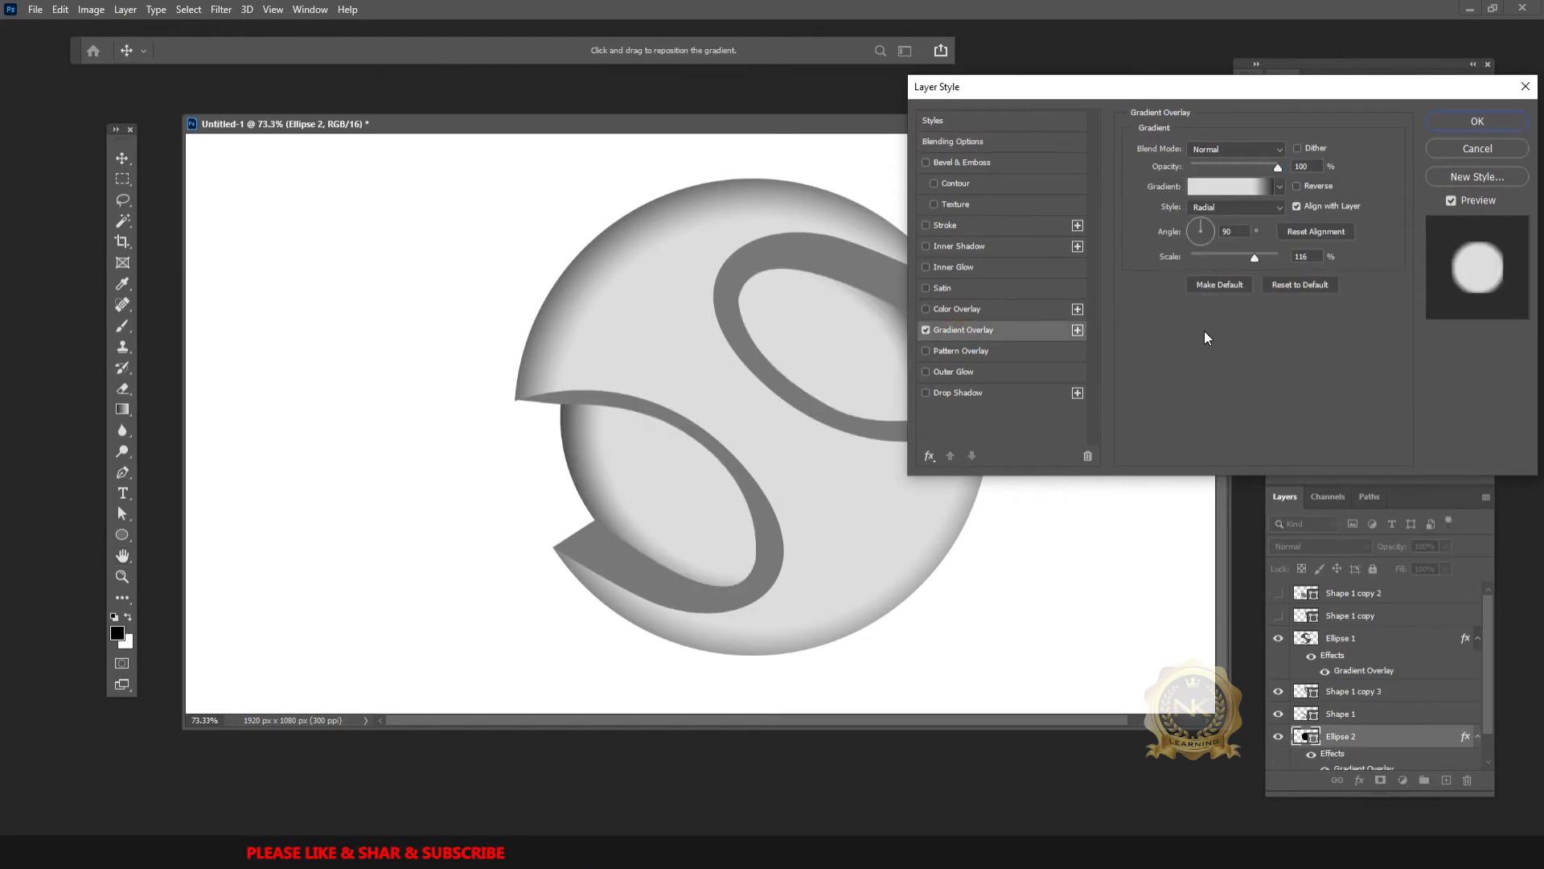
click(1226, 186)
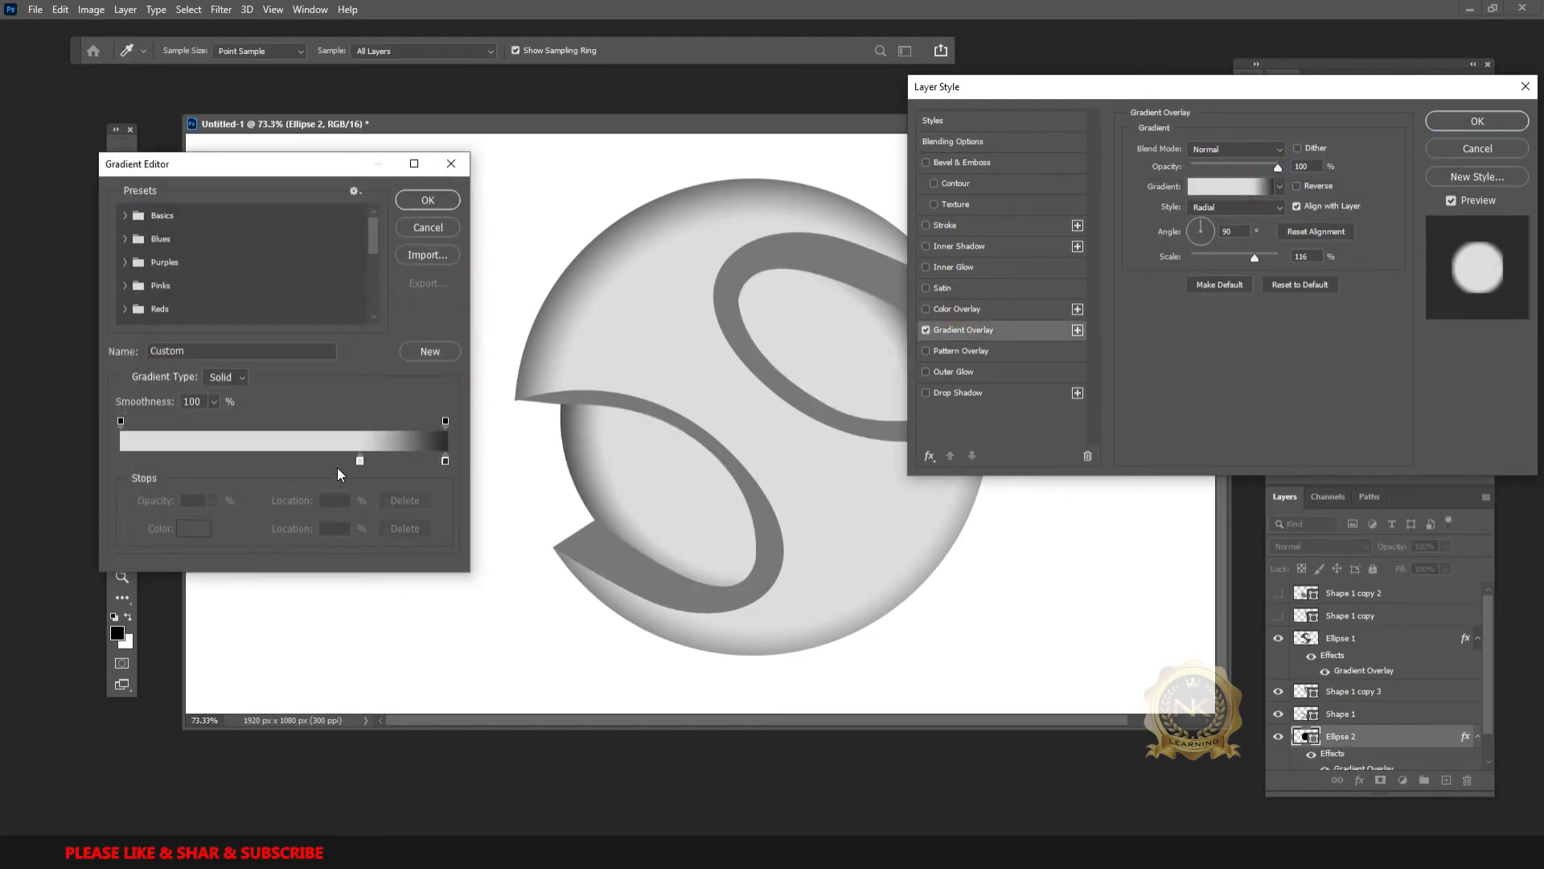
drag(360, 460, 103, 457)
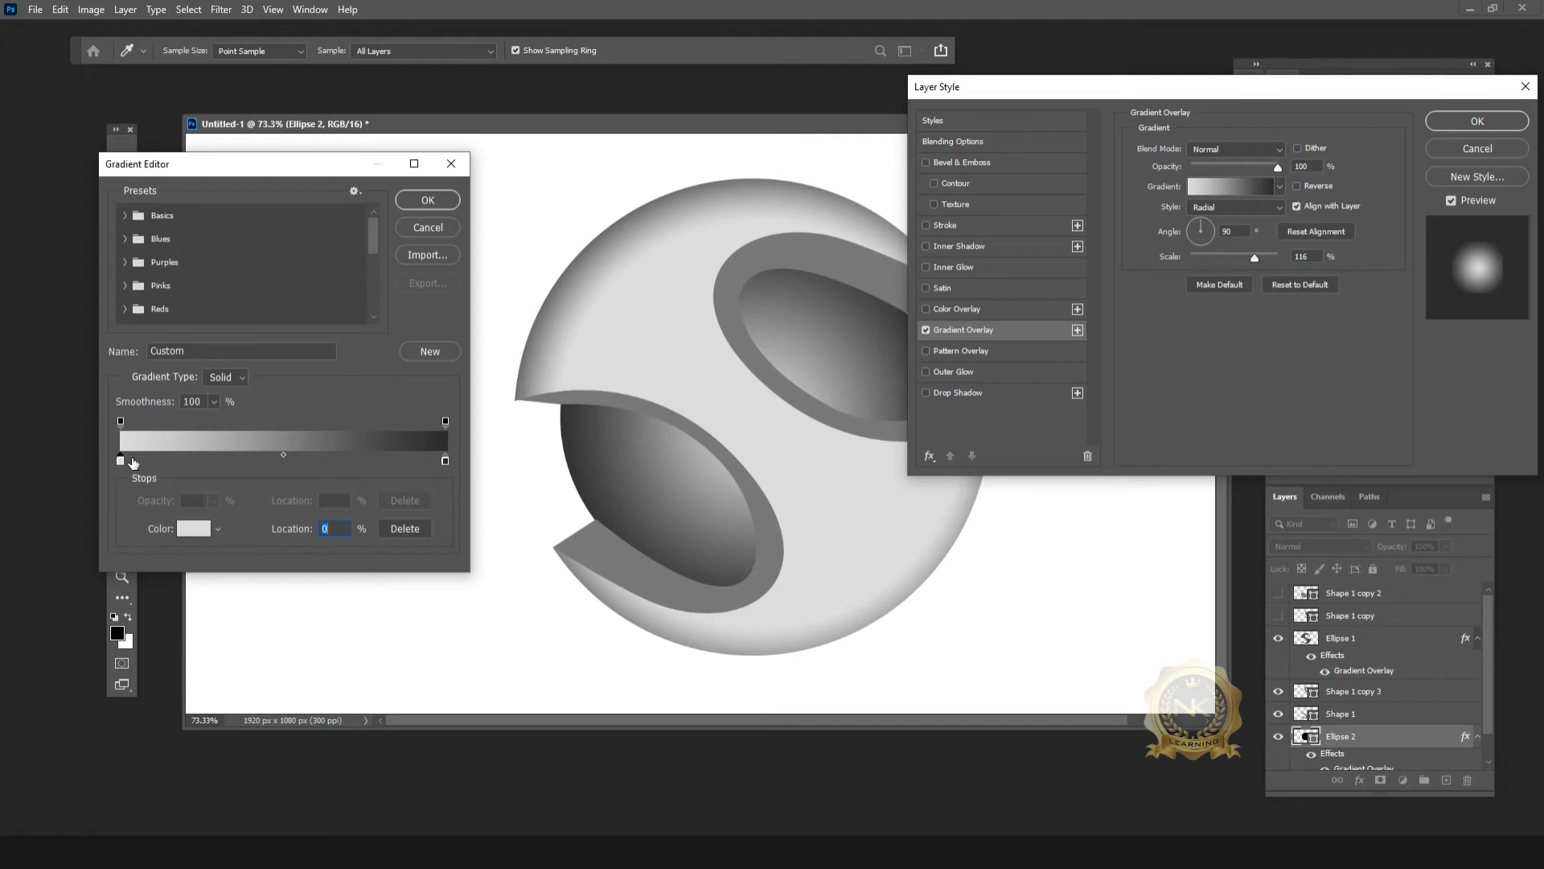
Step: Recolour the outer stop of Ellipse 2's gradient to dark blue
click(445, 460)
click(187, 529)
click(1341, 214)
drag(1280, 218, 1315, 242)
click(1482, 139)
Step: Recolour the inner stop of Ellipse 2's gradient to light blue #9ec8fb
click(121, 461)
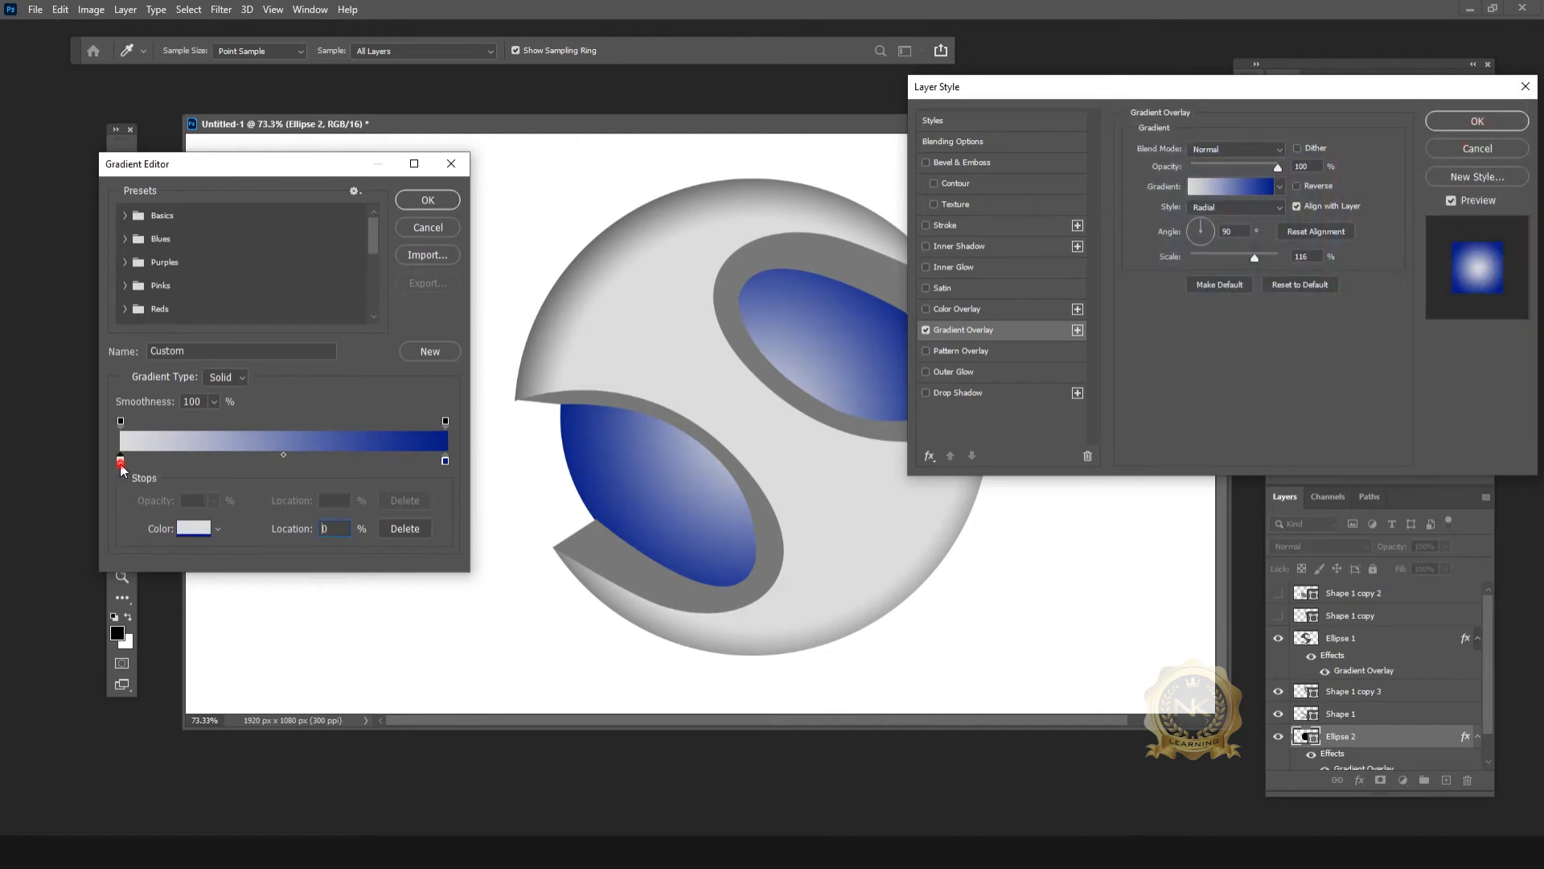
click(187, 530)
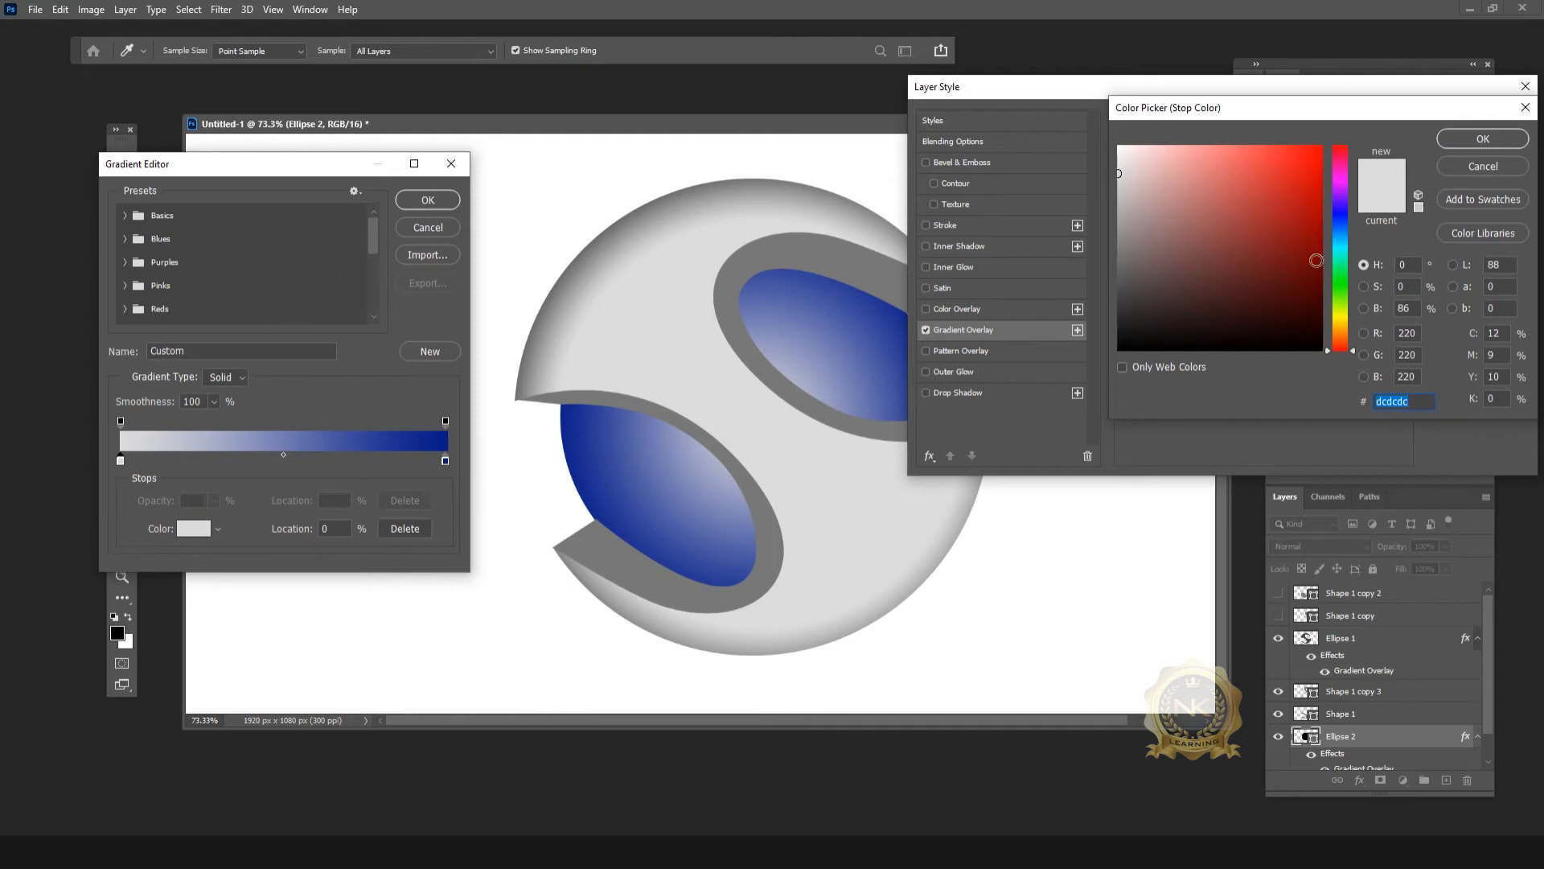
text(000000)
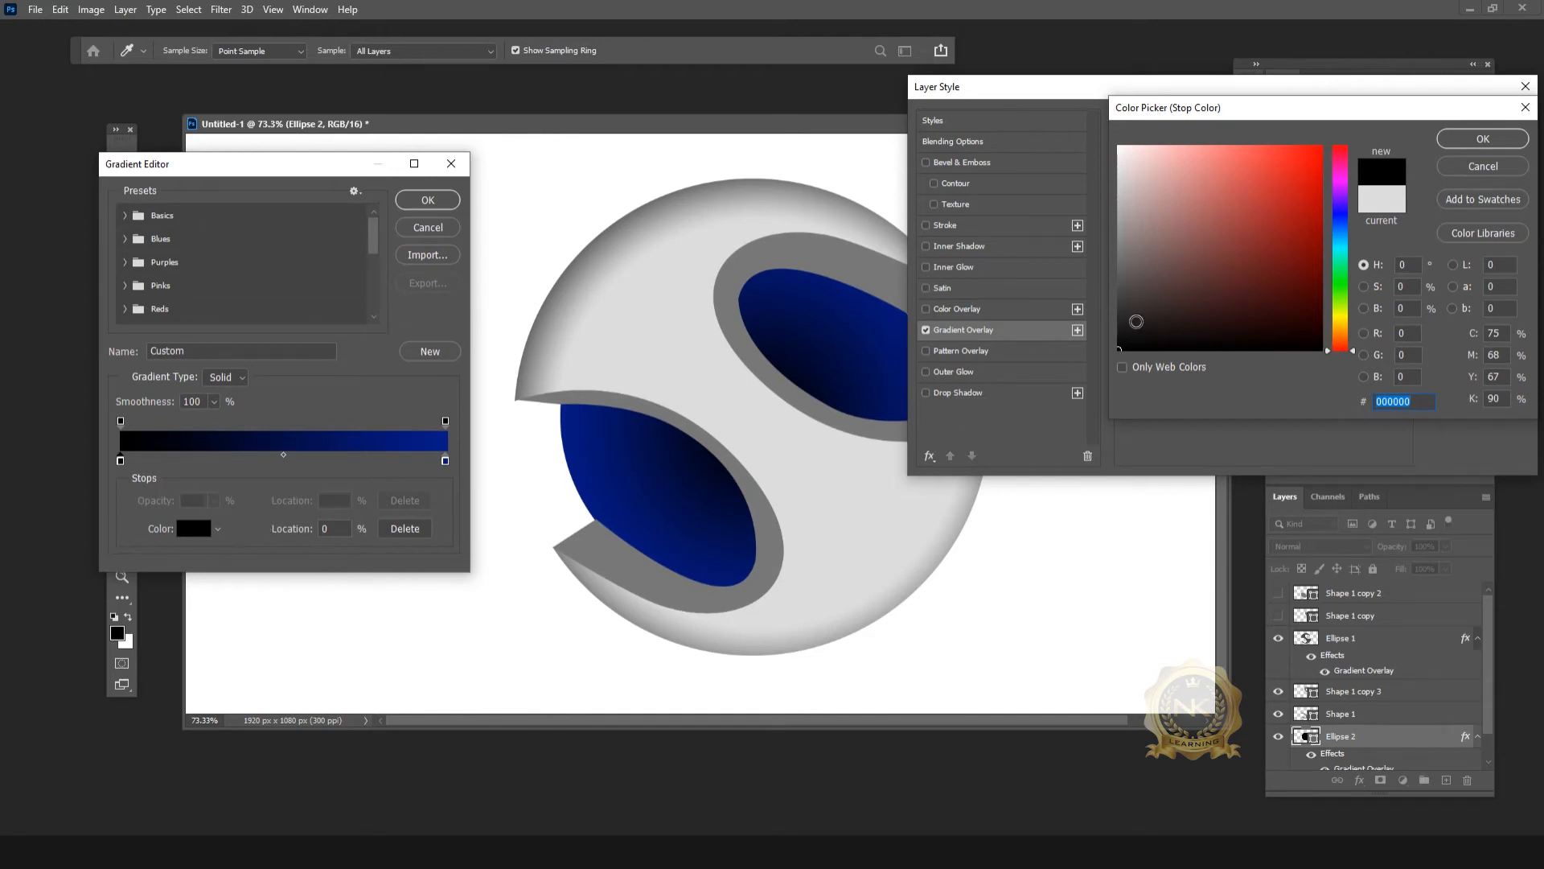
drag(1146, 337, 1306, 277)
click(1125, 184)
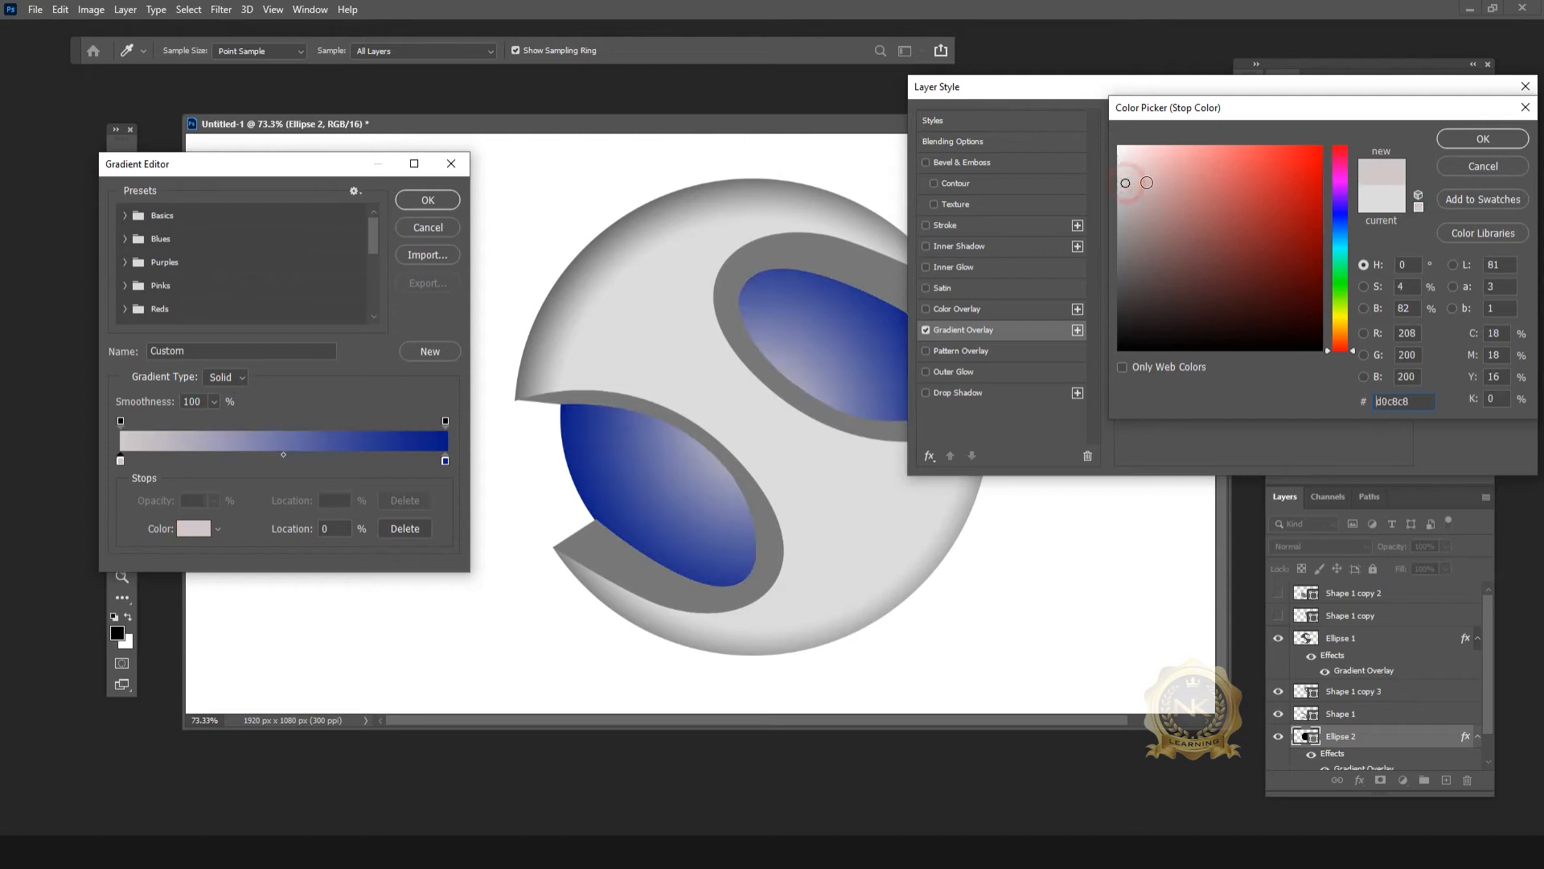
click(1343, 231)
drag(1343, 234, 1339, 229)
click(1295, 148)
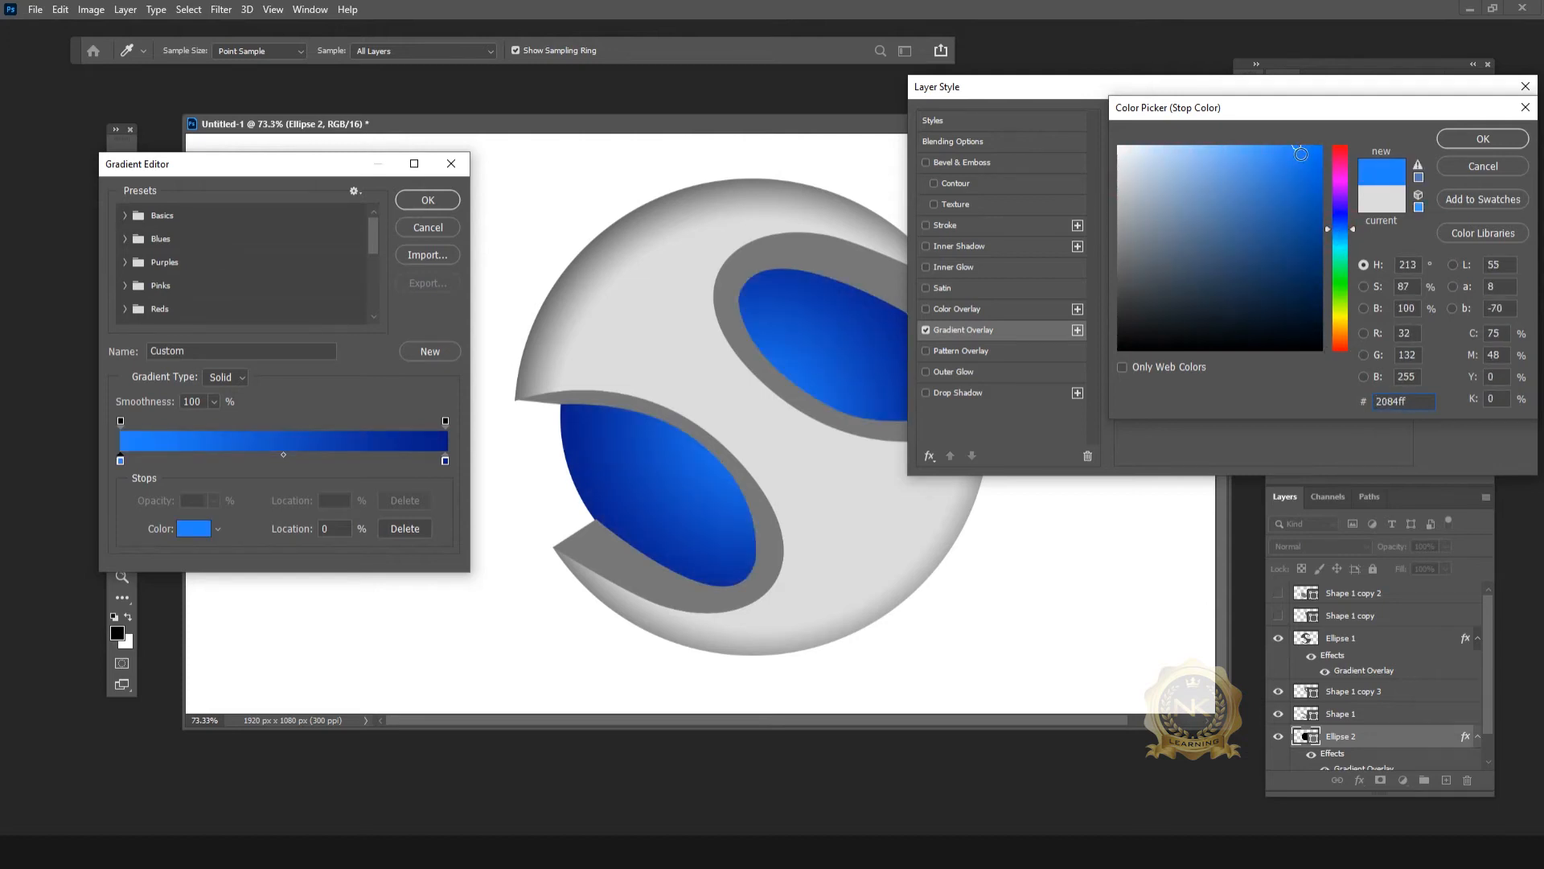
drag(1258, 153, 1173, 146)
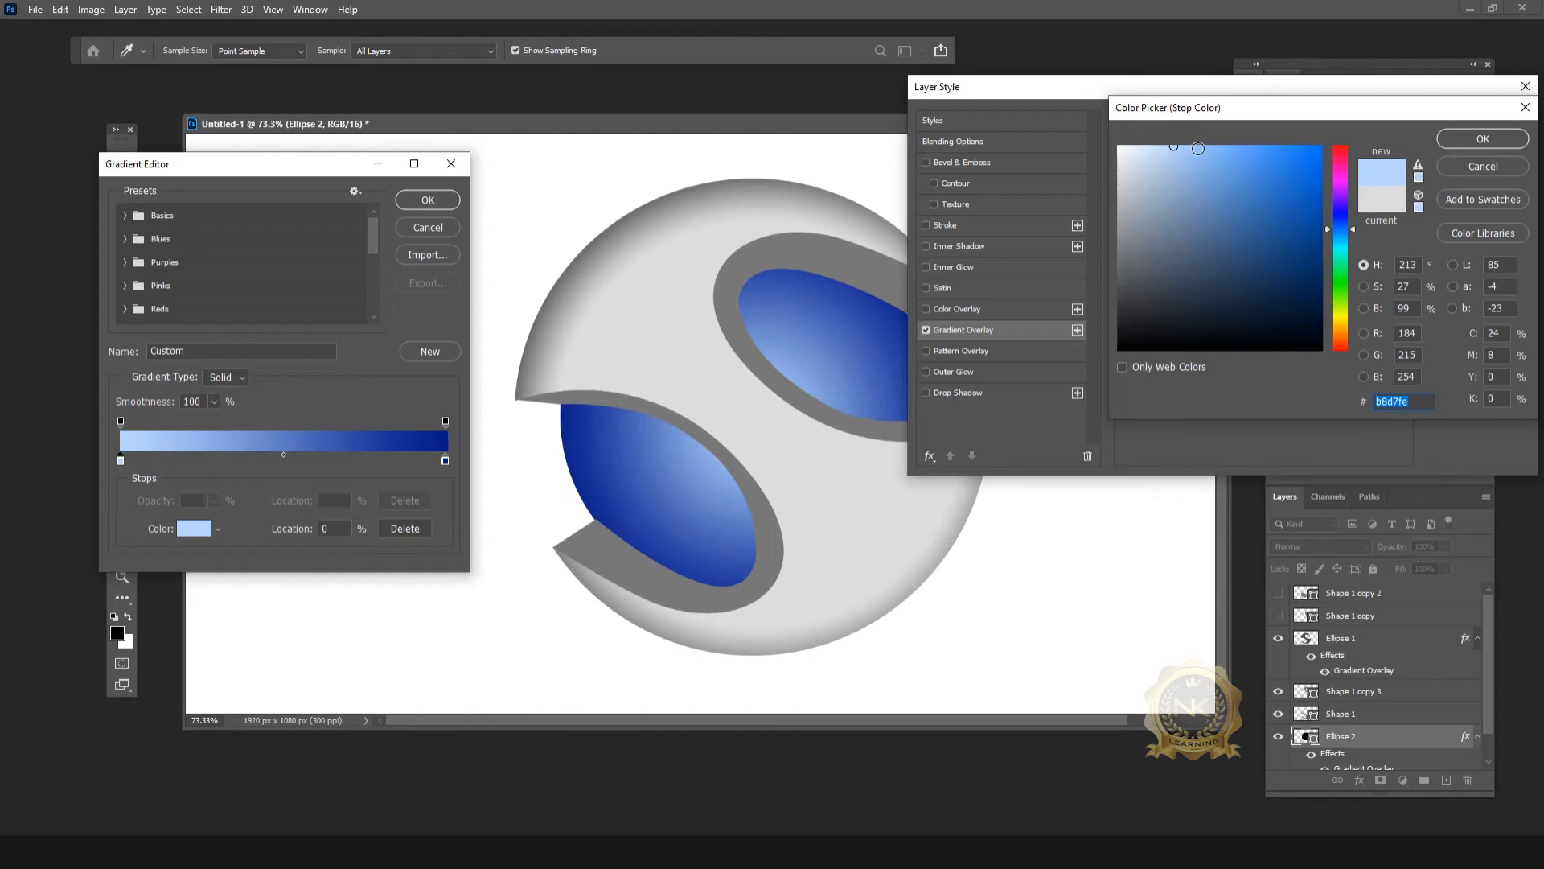
click(1193, 148)
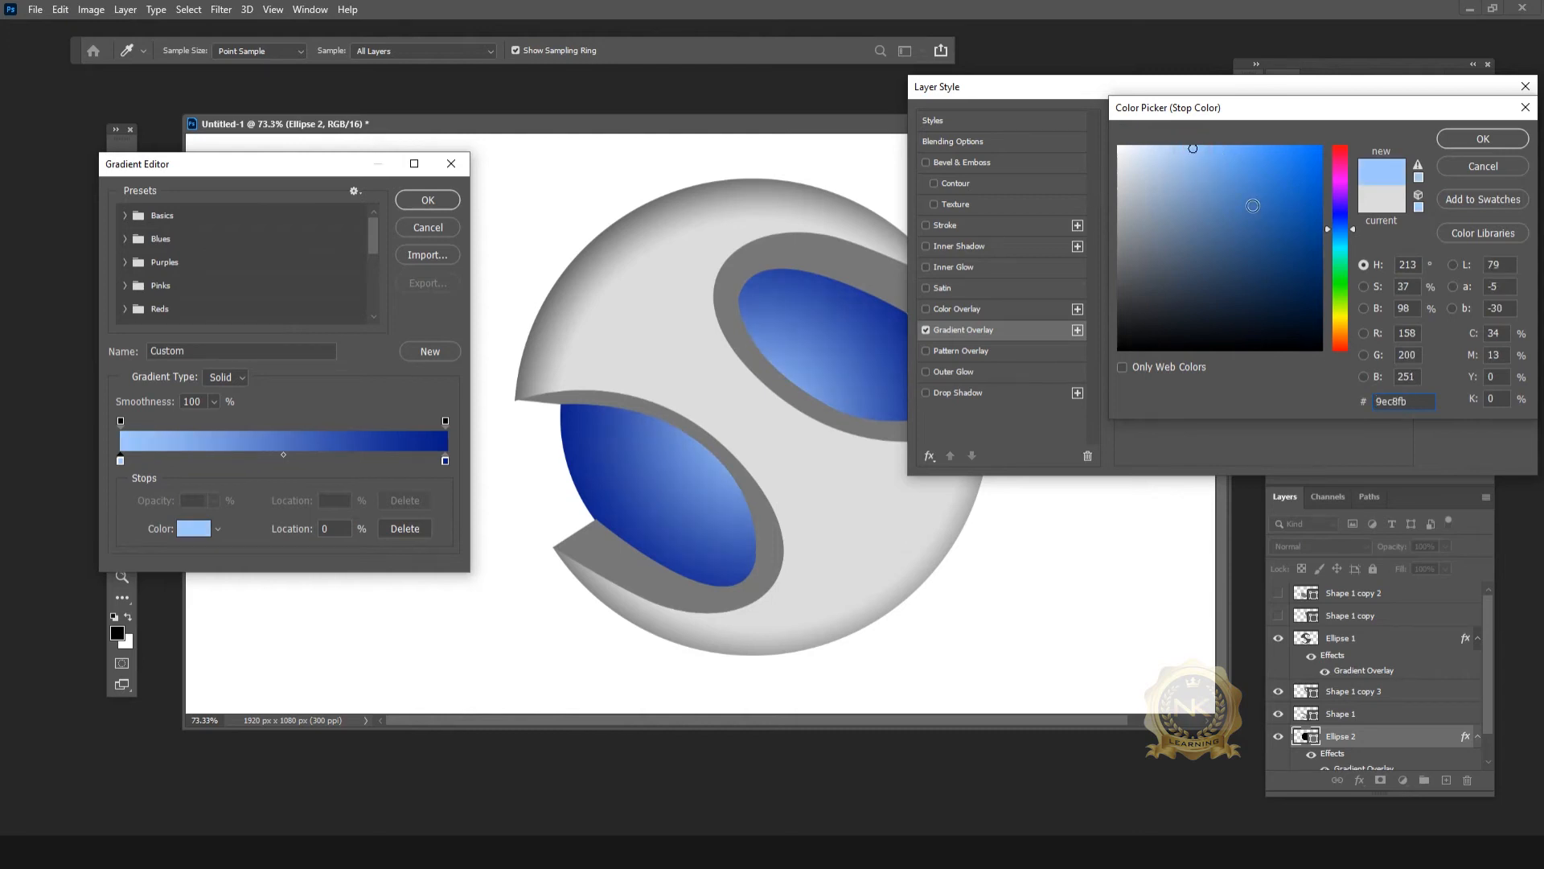
click(448, 463)
click(1478, 136)
Step: Darken the outer blue stop of Ellipse 2's gradient to a deep navy
click(445, 460)
click(193, 528)
click(1319, 265)
click(1315, 276)
click(1484, 139)
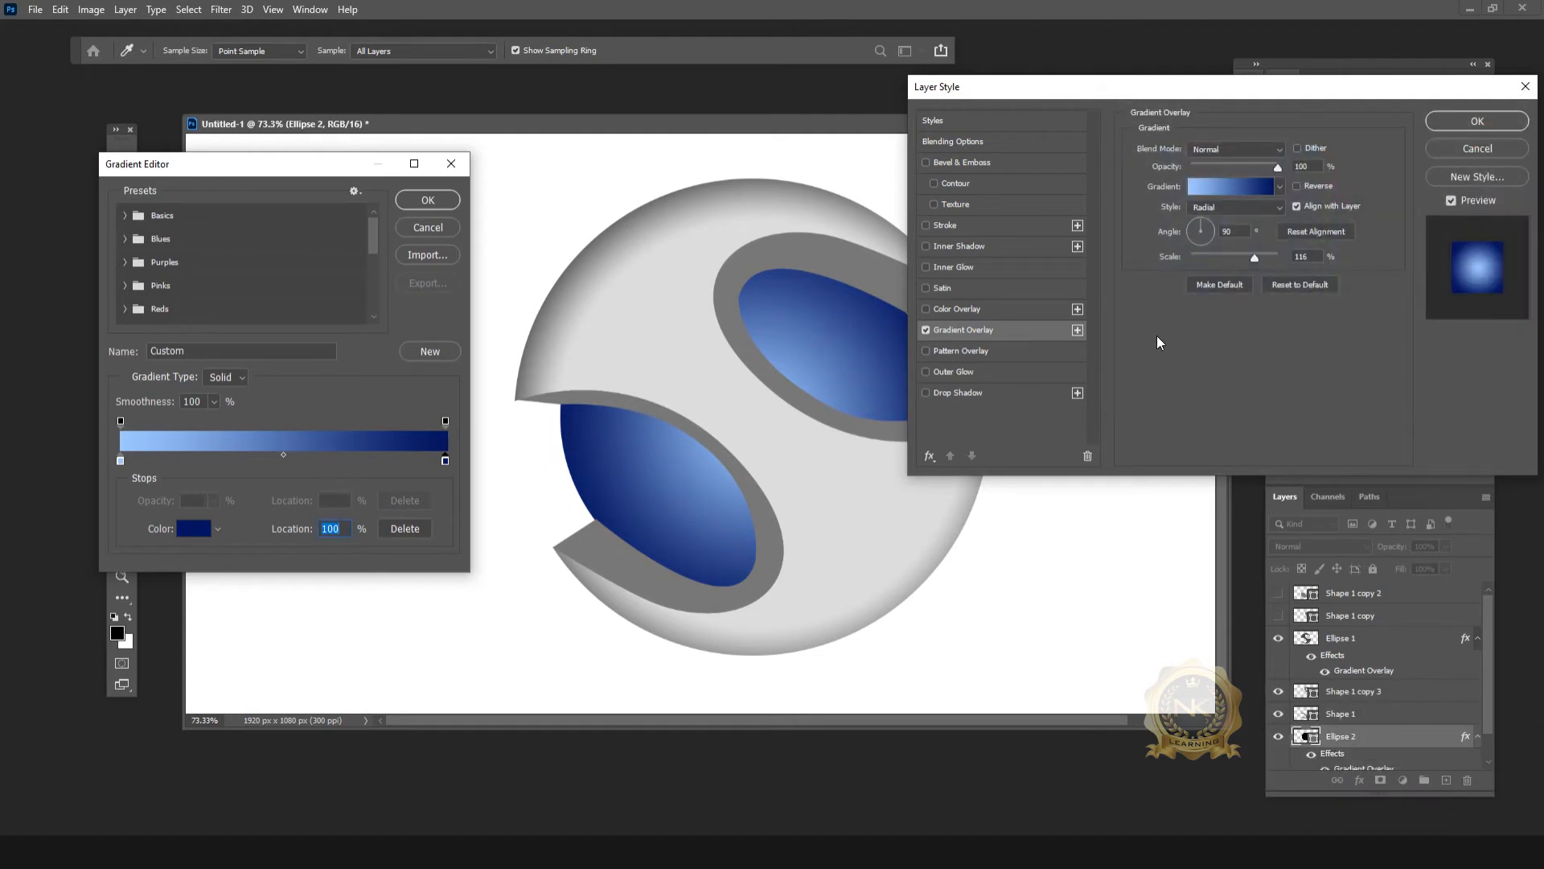
Step: Change the inner stop of Ellipse 2's gradient to a more saturated blue, #308bfb
double_click(120, 460)
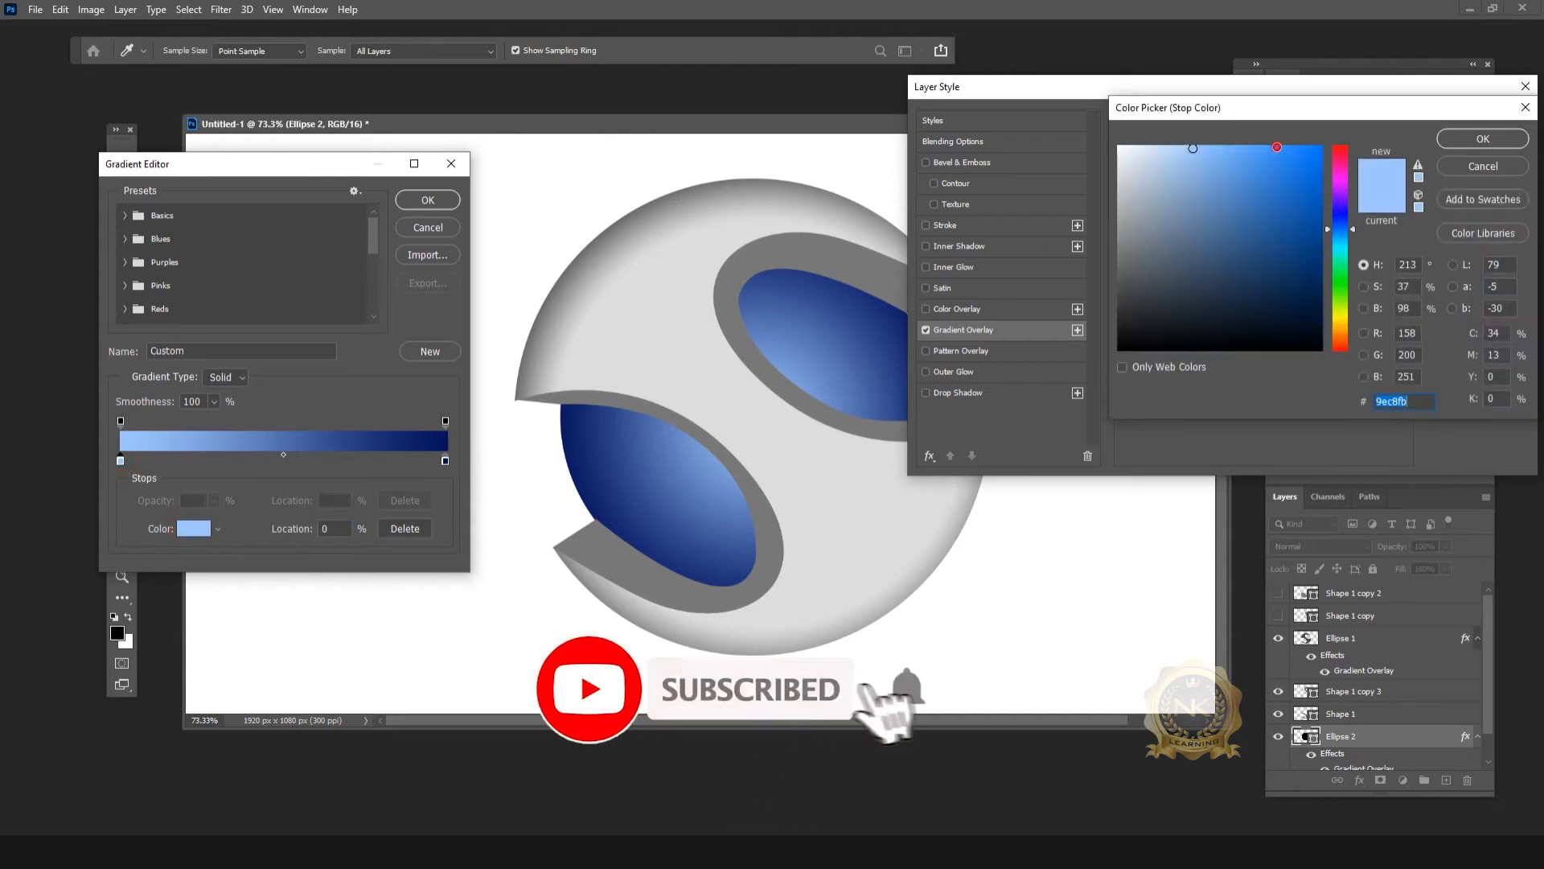
click(1277, 147)
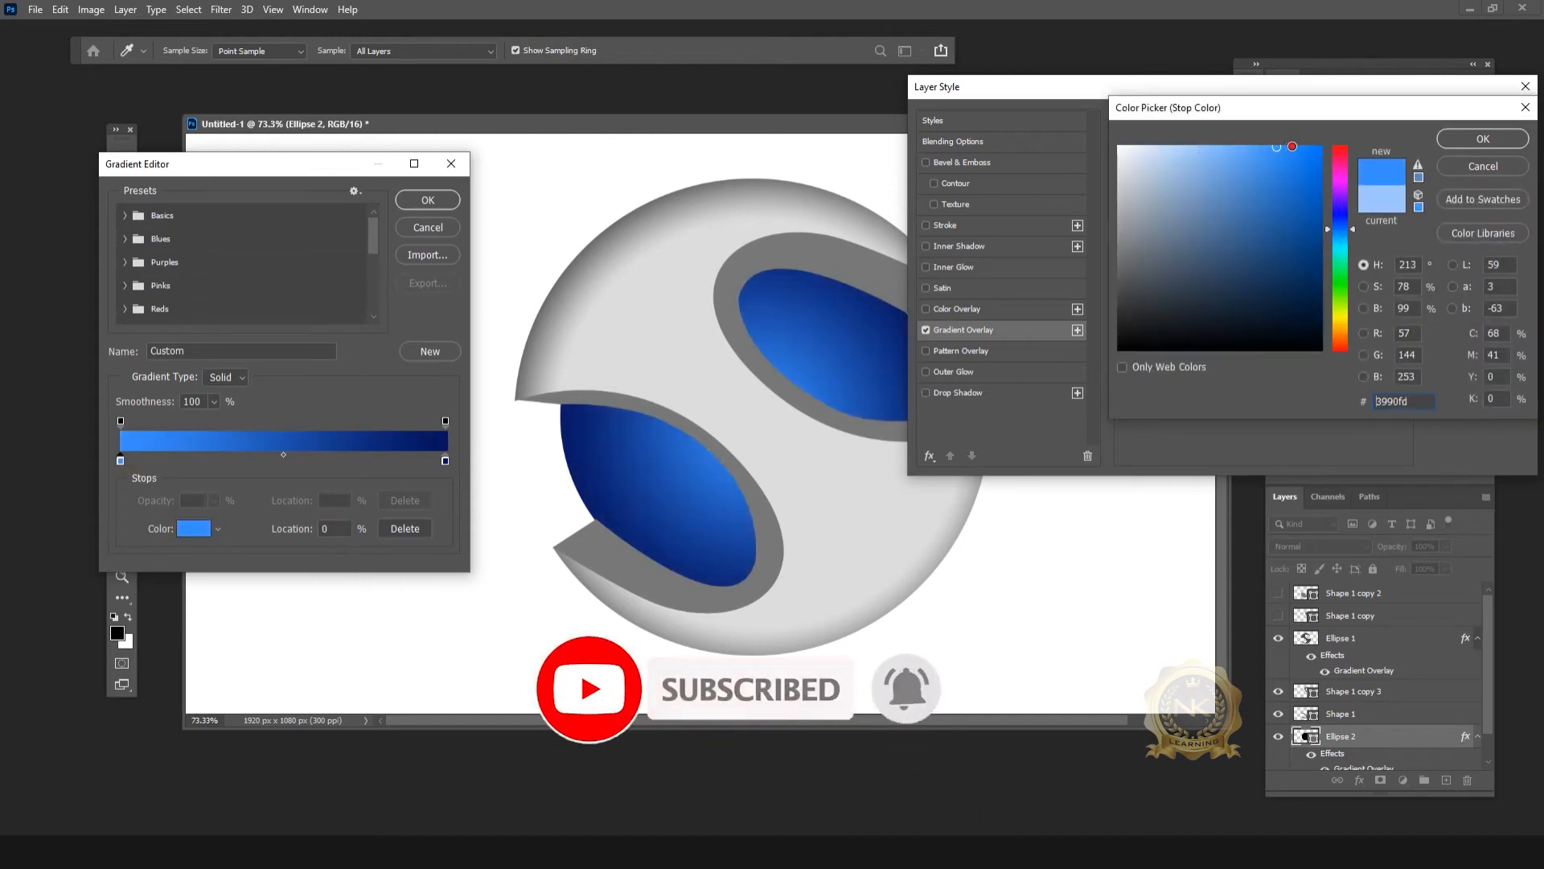
click(1280, 147)
click(1267, 147)
click(1282, 149)
click(121, 461)
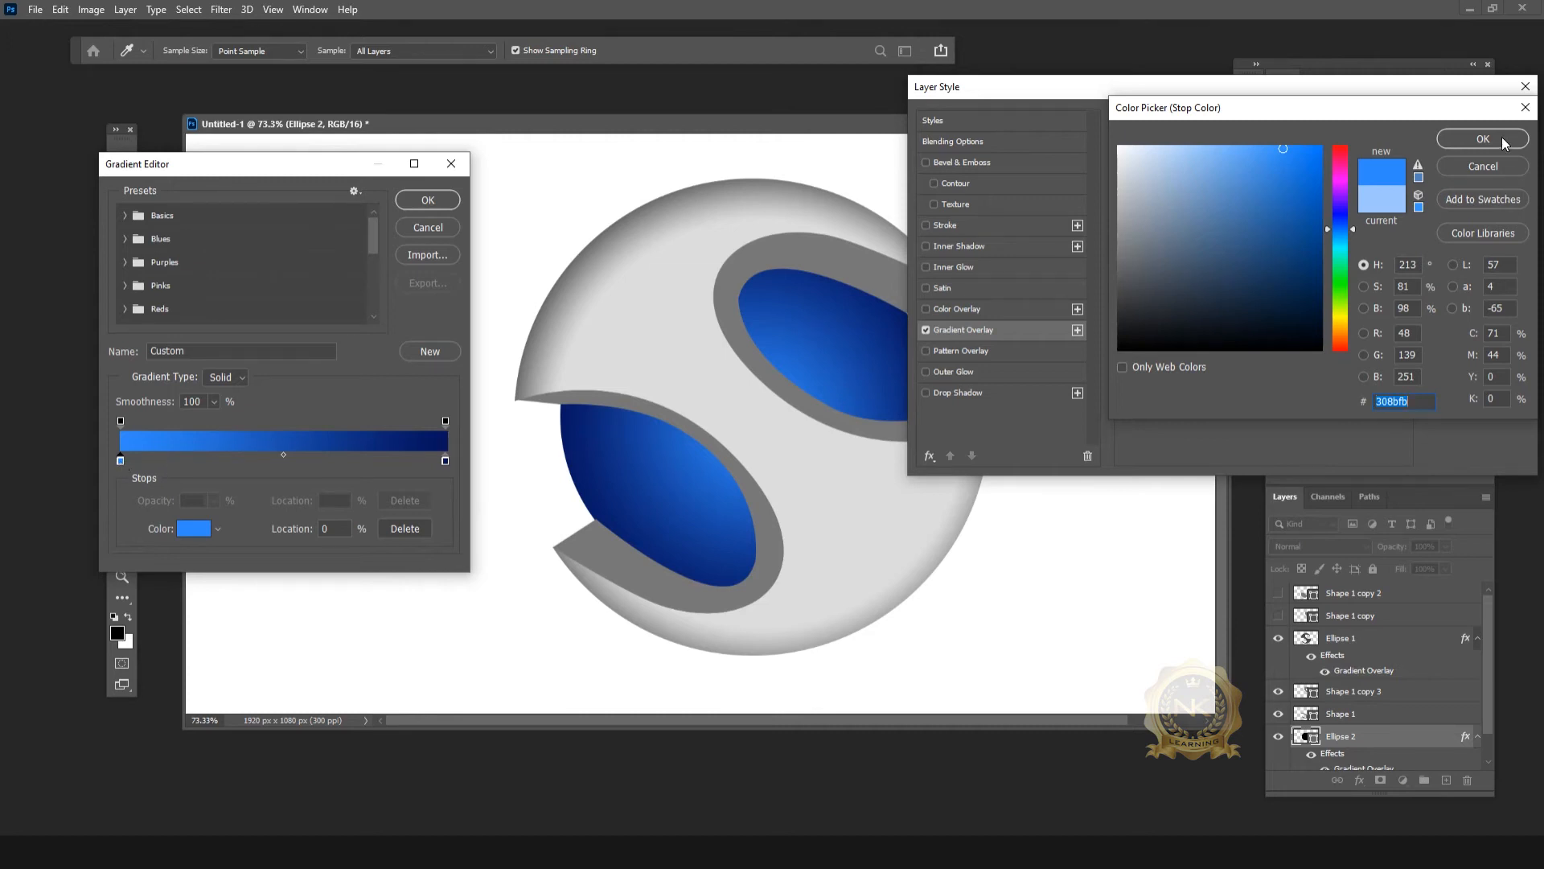
key(Return)
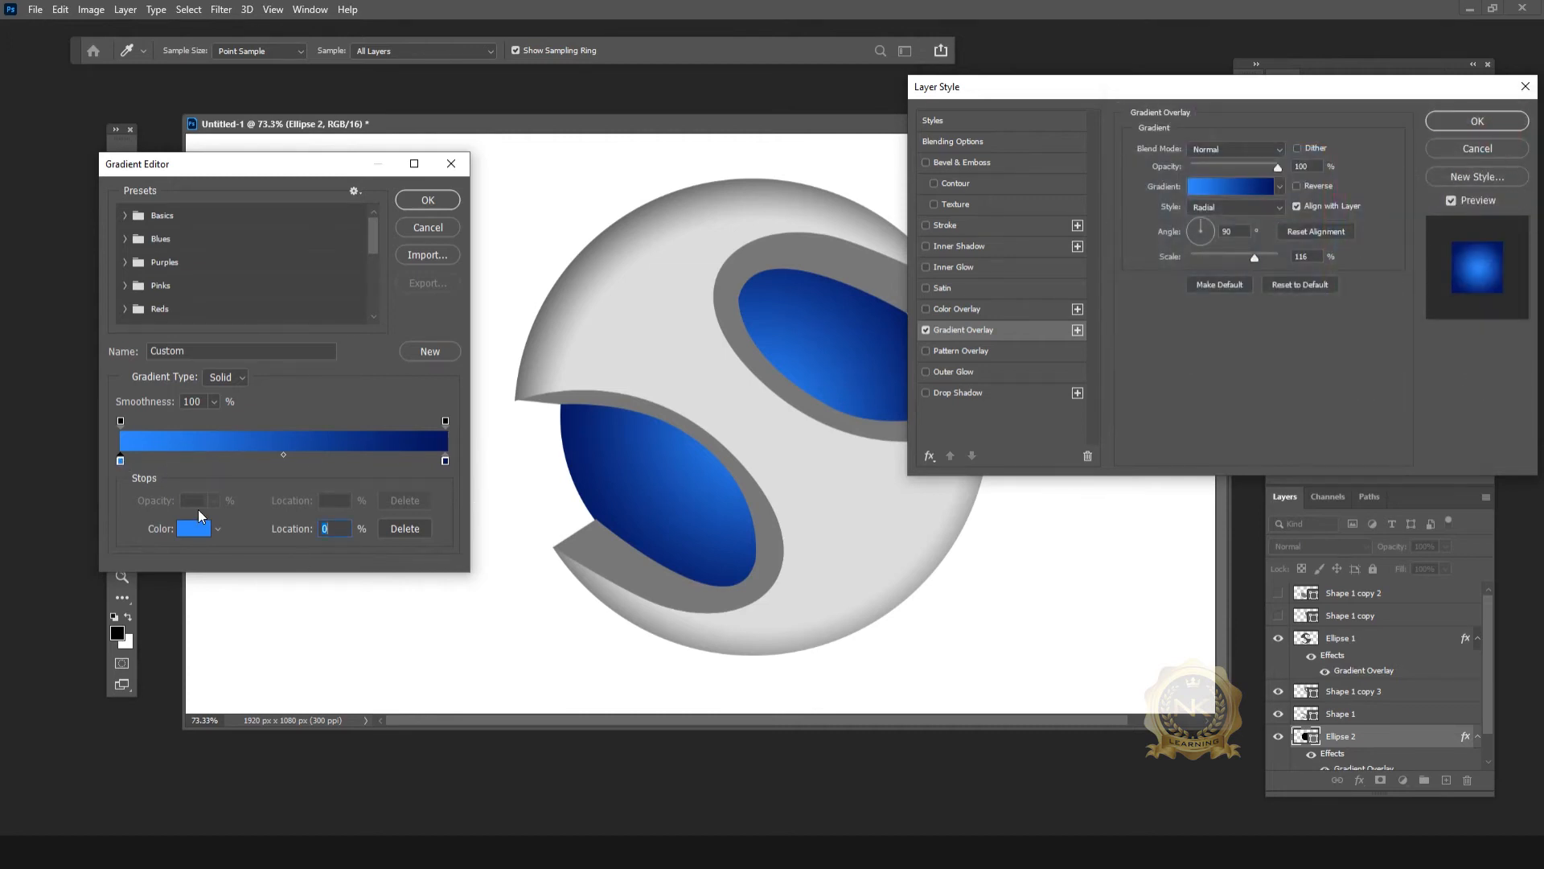
Step: Move the bright blue stop to about 50% and apply the Gradient Overlay to Ellipse 2
drag(121, 460, 261, 465)
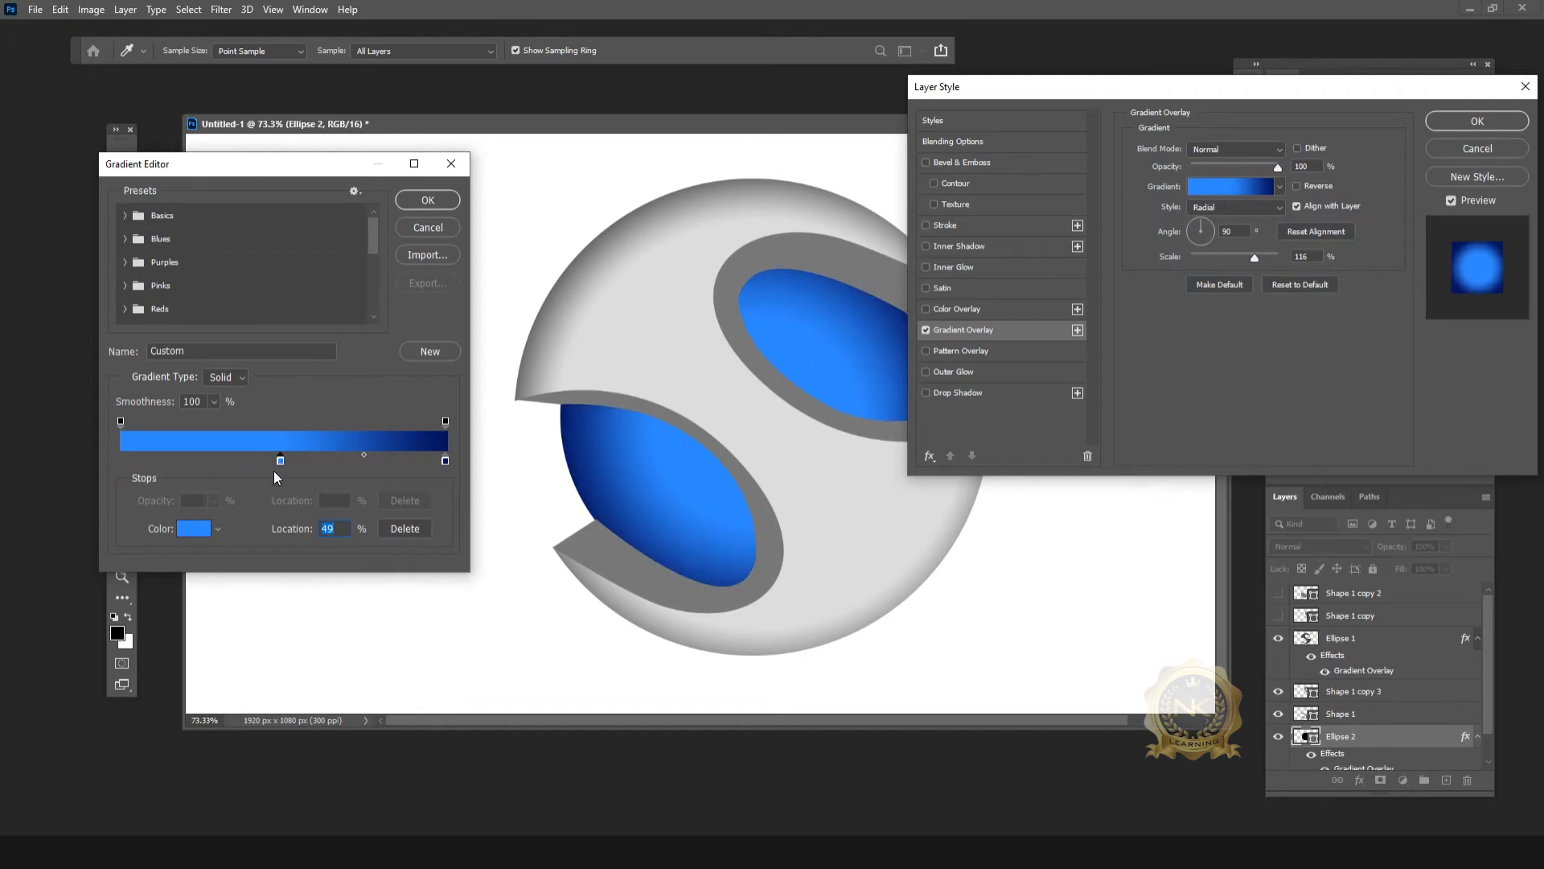
mouse_move(280, 461)
mouse_down()
mouse_move(312, 462)
mouse_move(283, 462)
mouse_up()
click(428, 200)
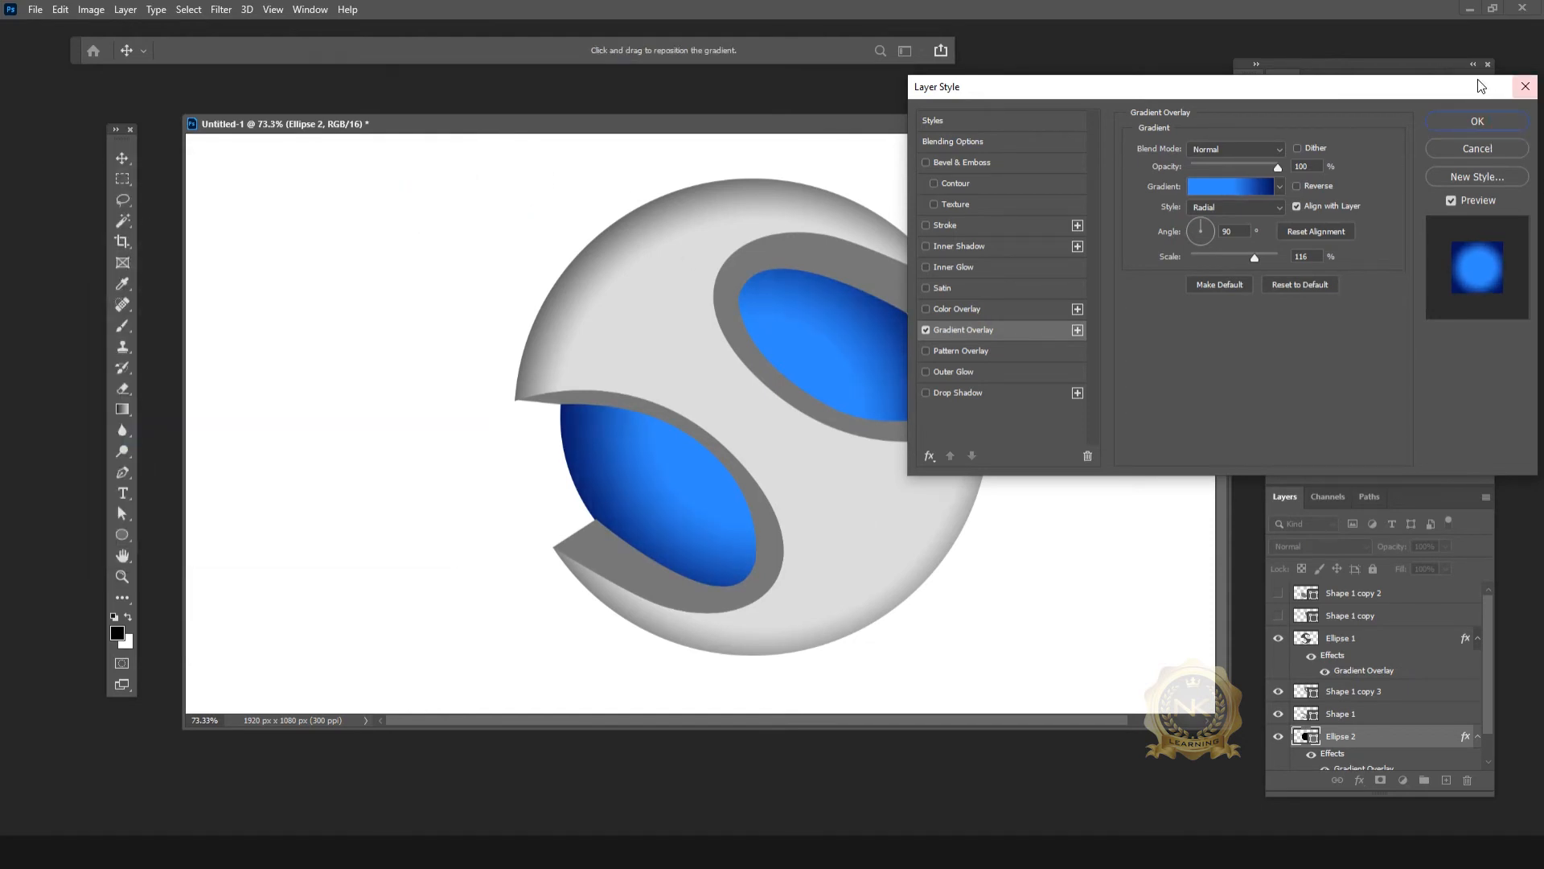
click(1477, 121)
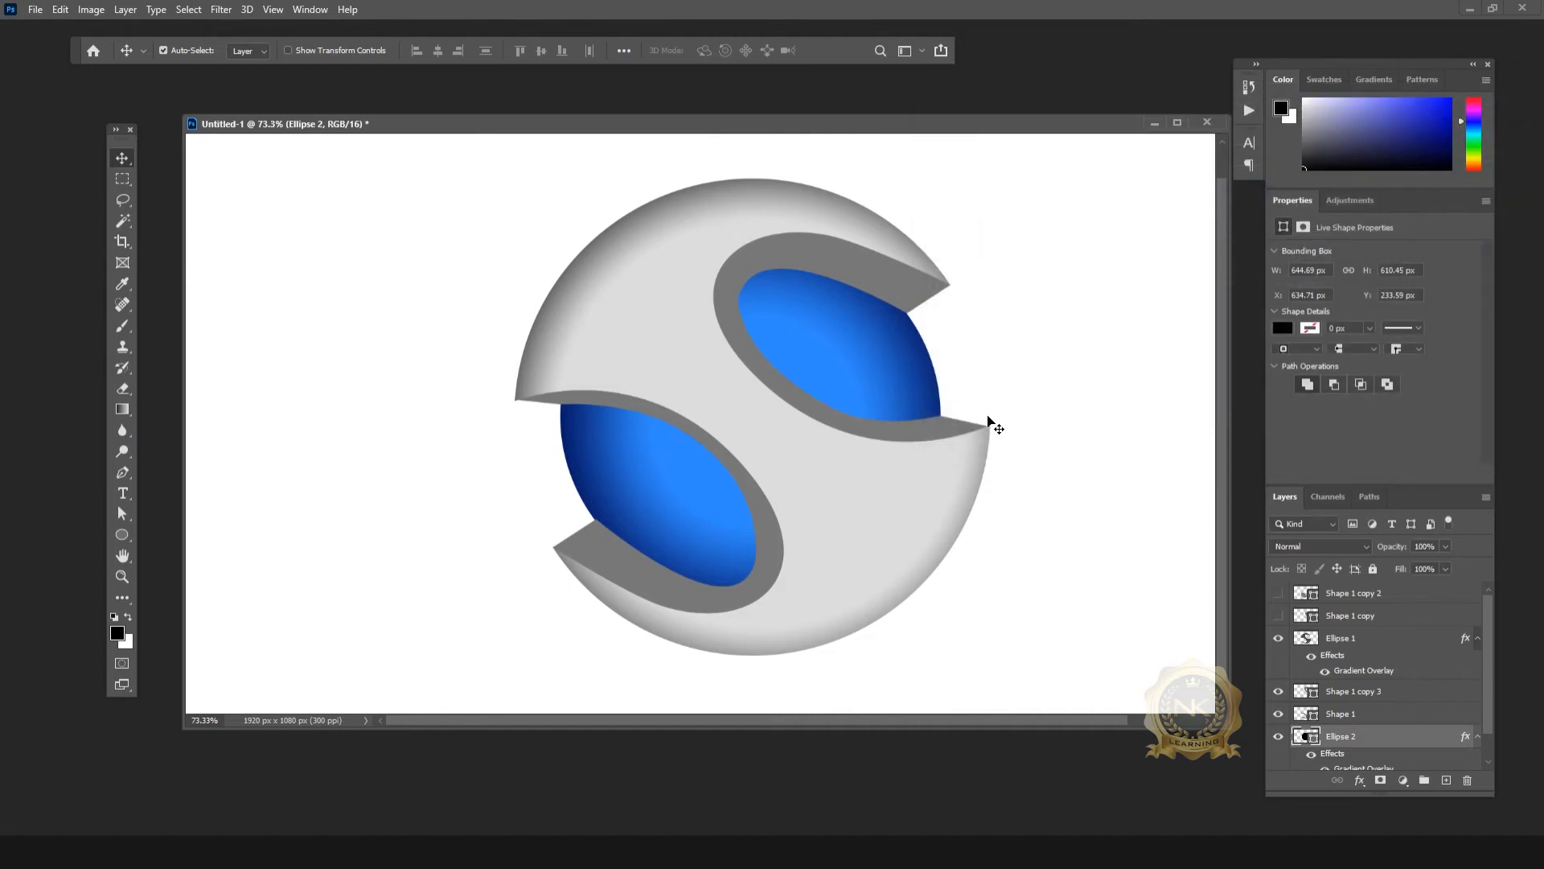
Step: Apply the blue radial Gradient Overlay to Shape 1 copy 3 and shift its bright centre toward the upper band's outer tips
click(951, 430)
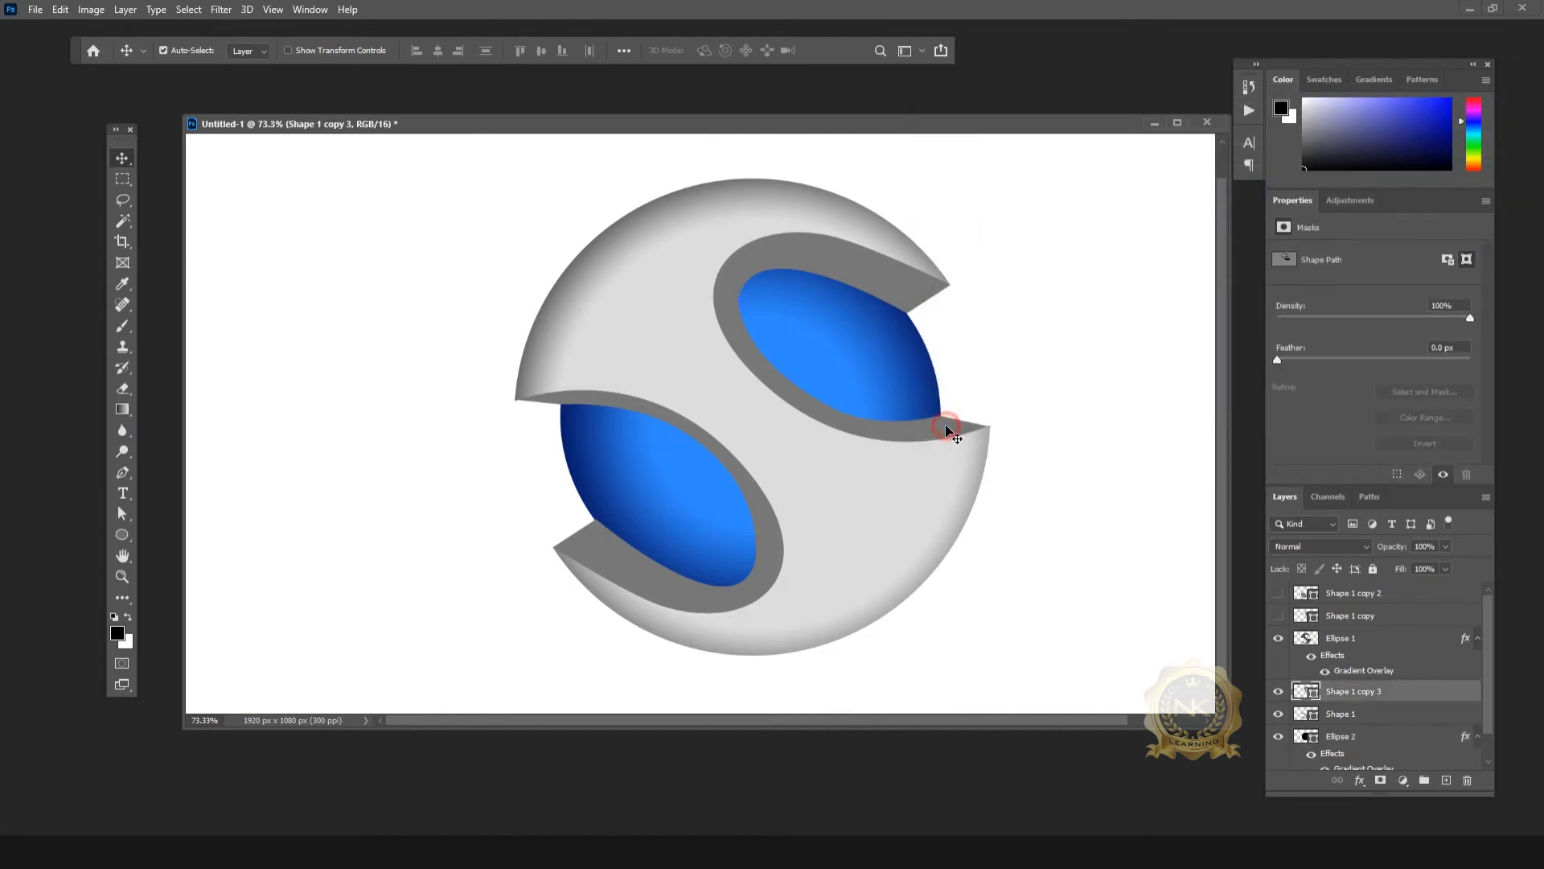
double_click(1424, 698)
click(965, 330)
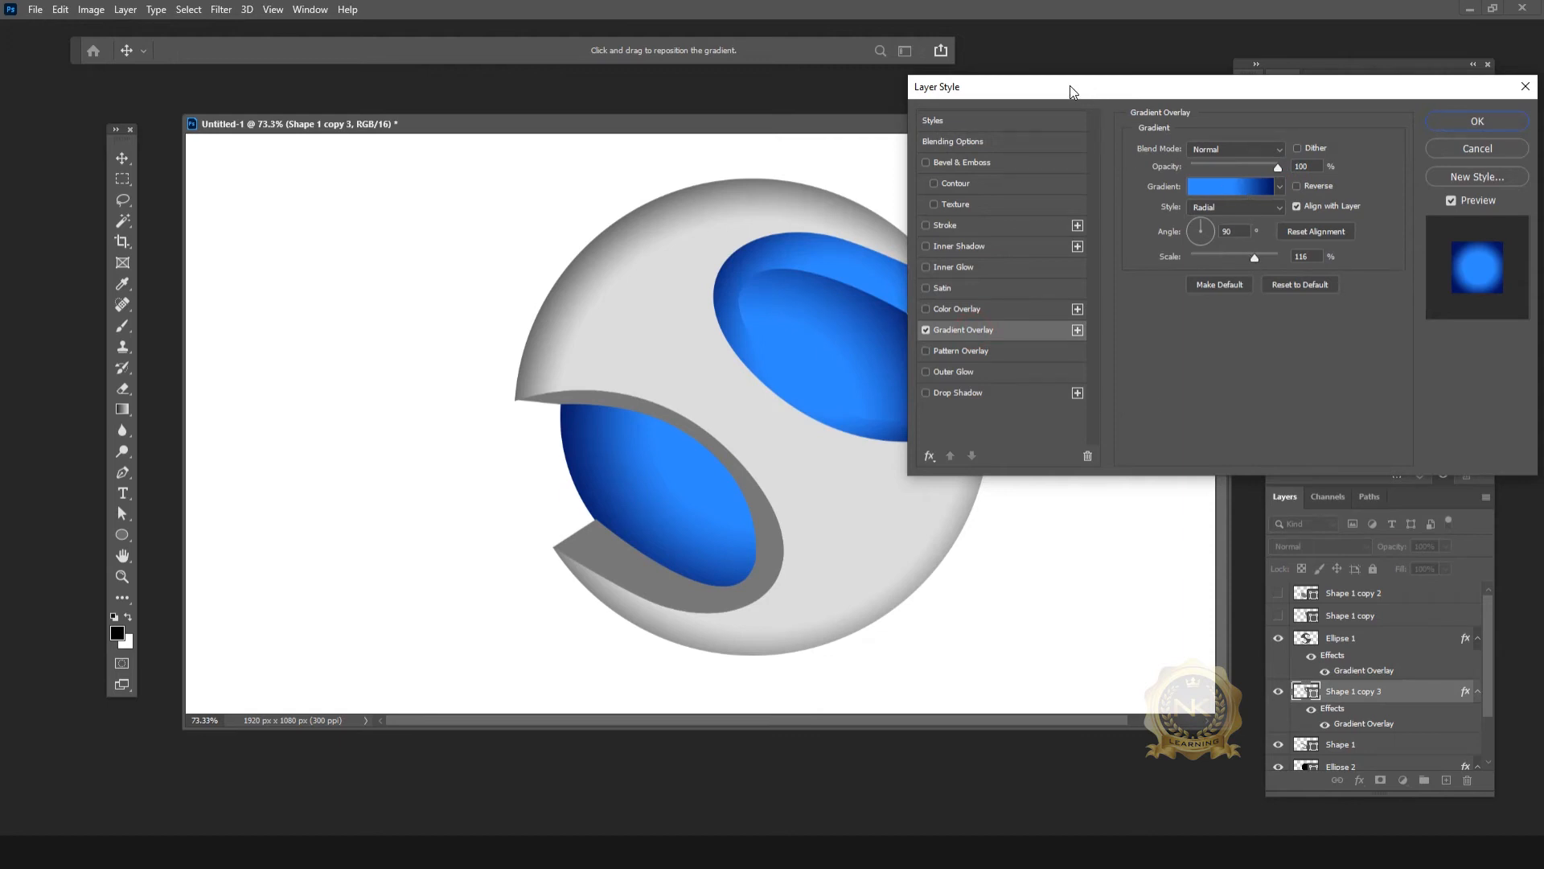
drag(1070, 85, 1244, 96)
drag(821, 287, 929, 320)
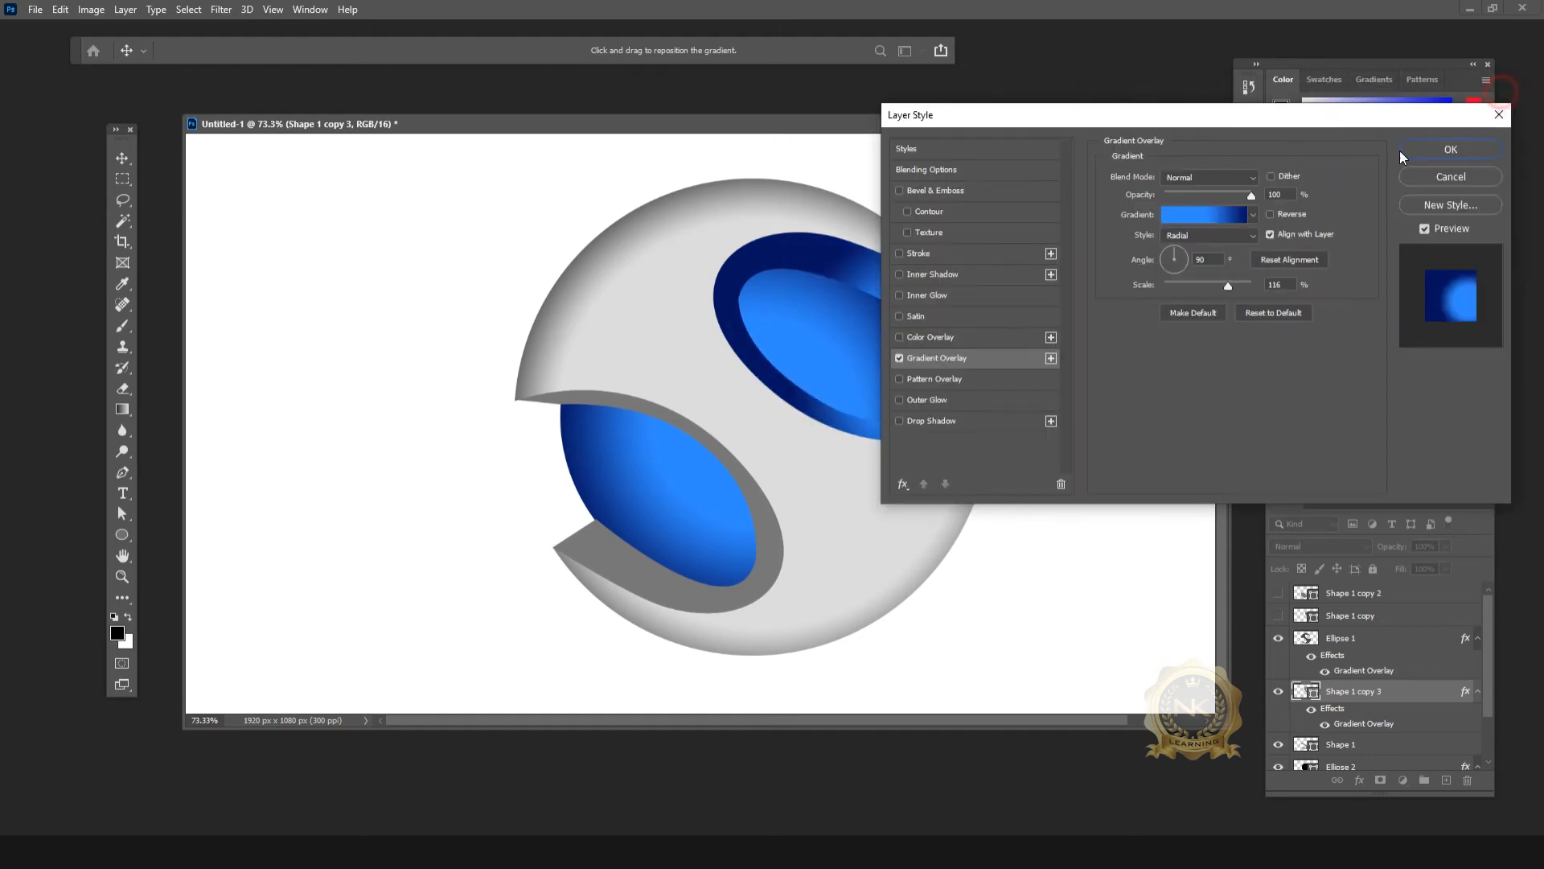
click(1450, 150)
Step: Apply the blue radial Gradient Overlay to Shape 1 with its bright centre shifted toward the lower band's outer tip
click(782, 560)
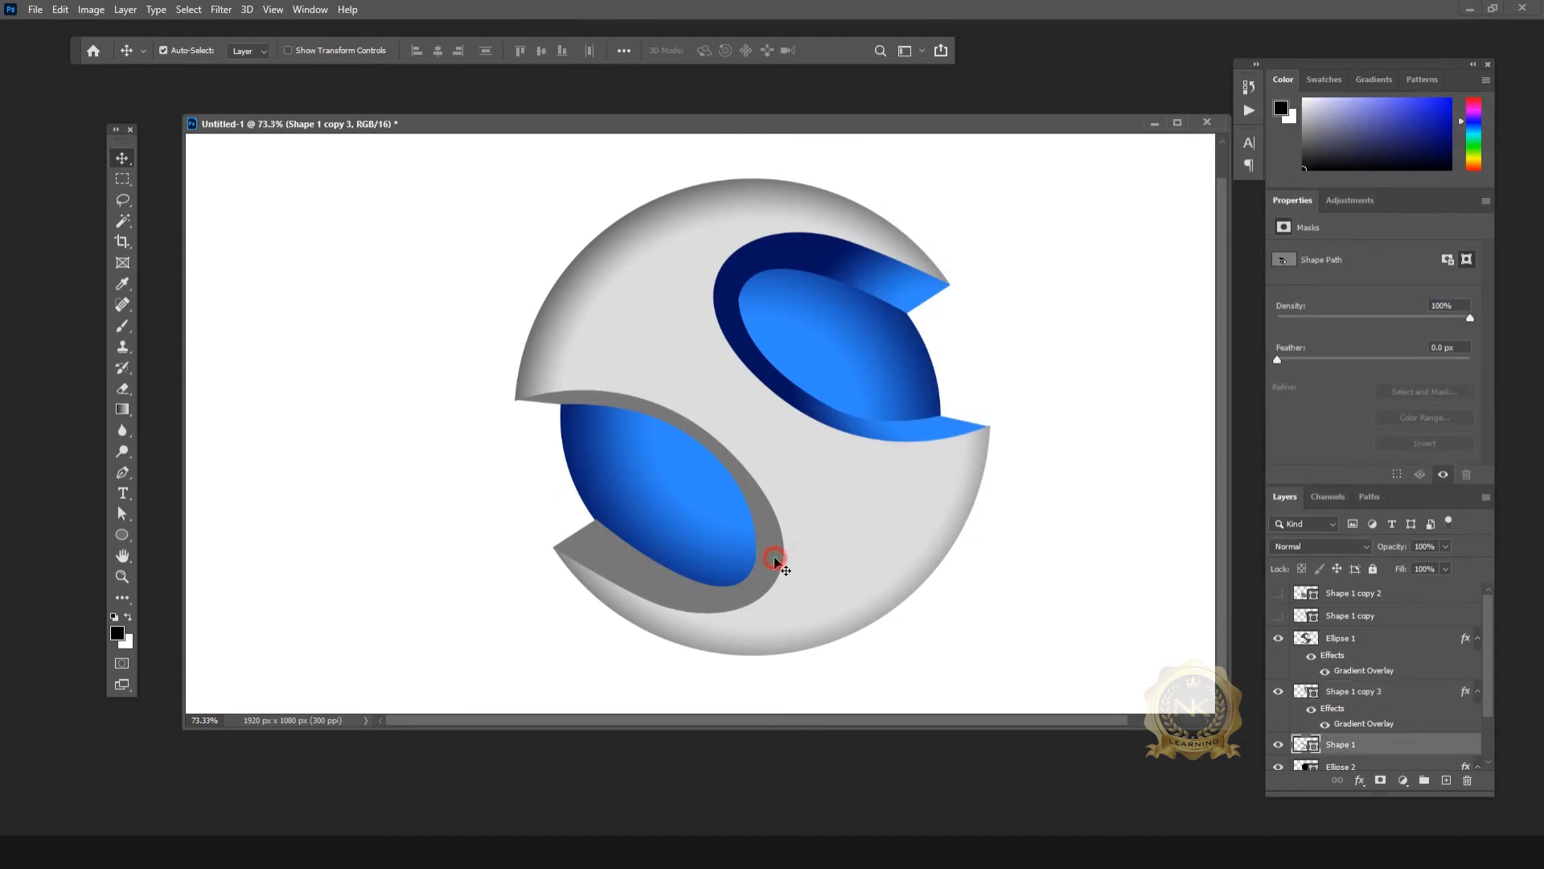
double_click(1446, 751)
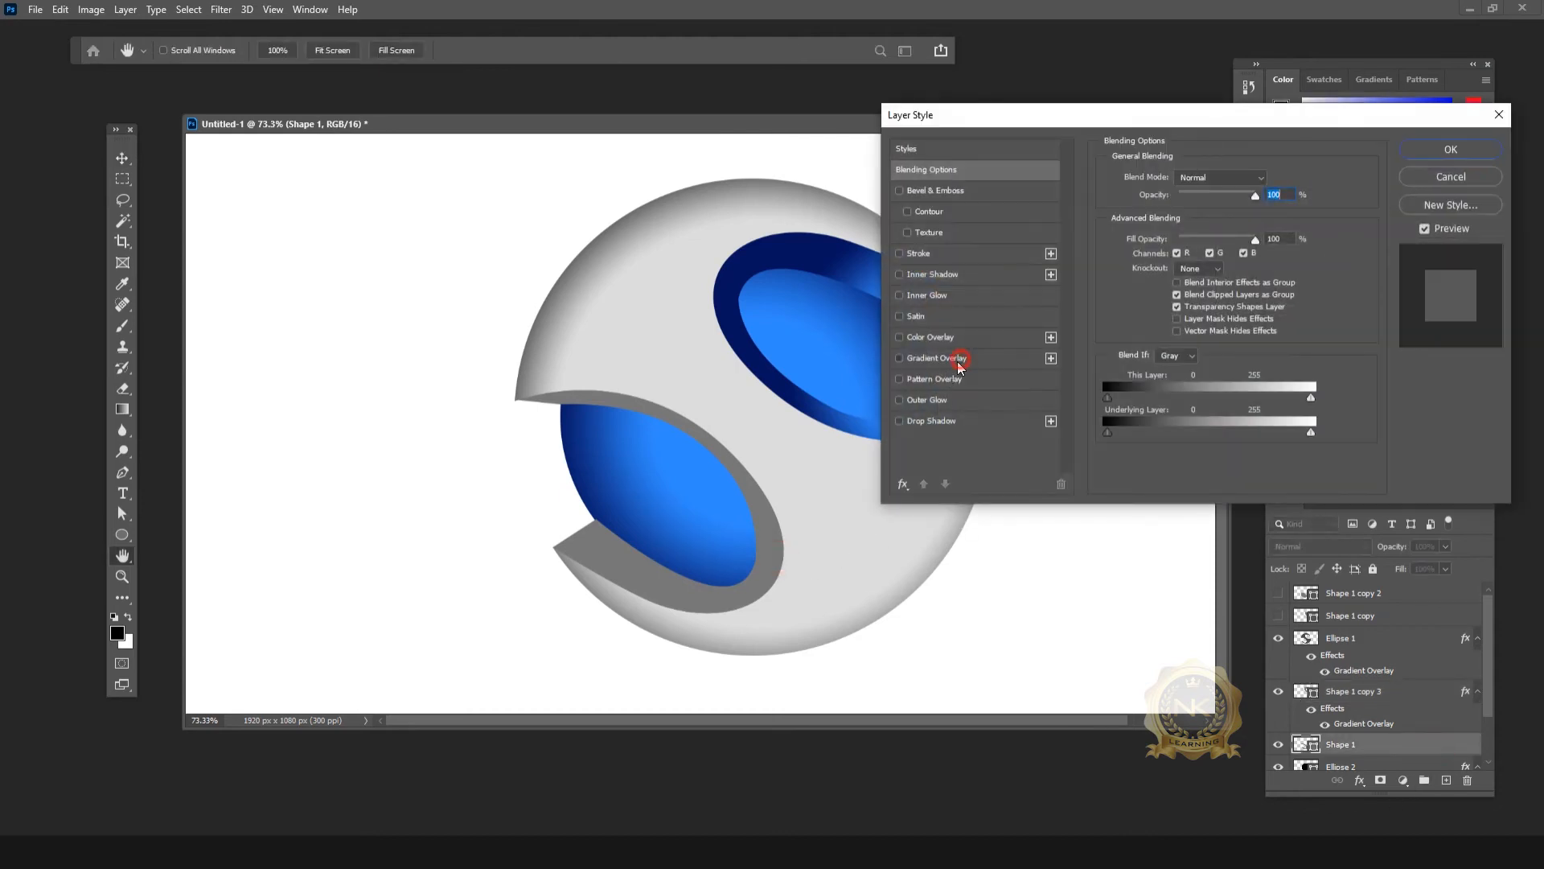
click(949, 358)
drag(986, 122, 1197, 117)
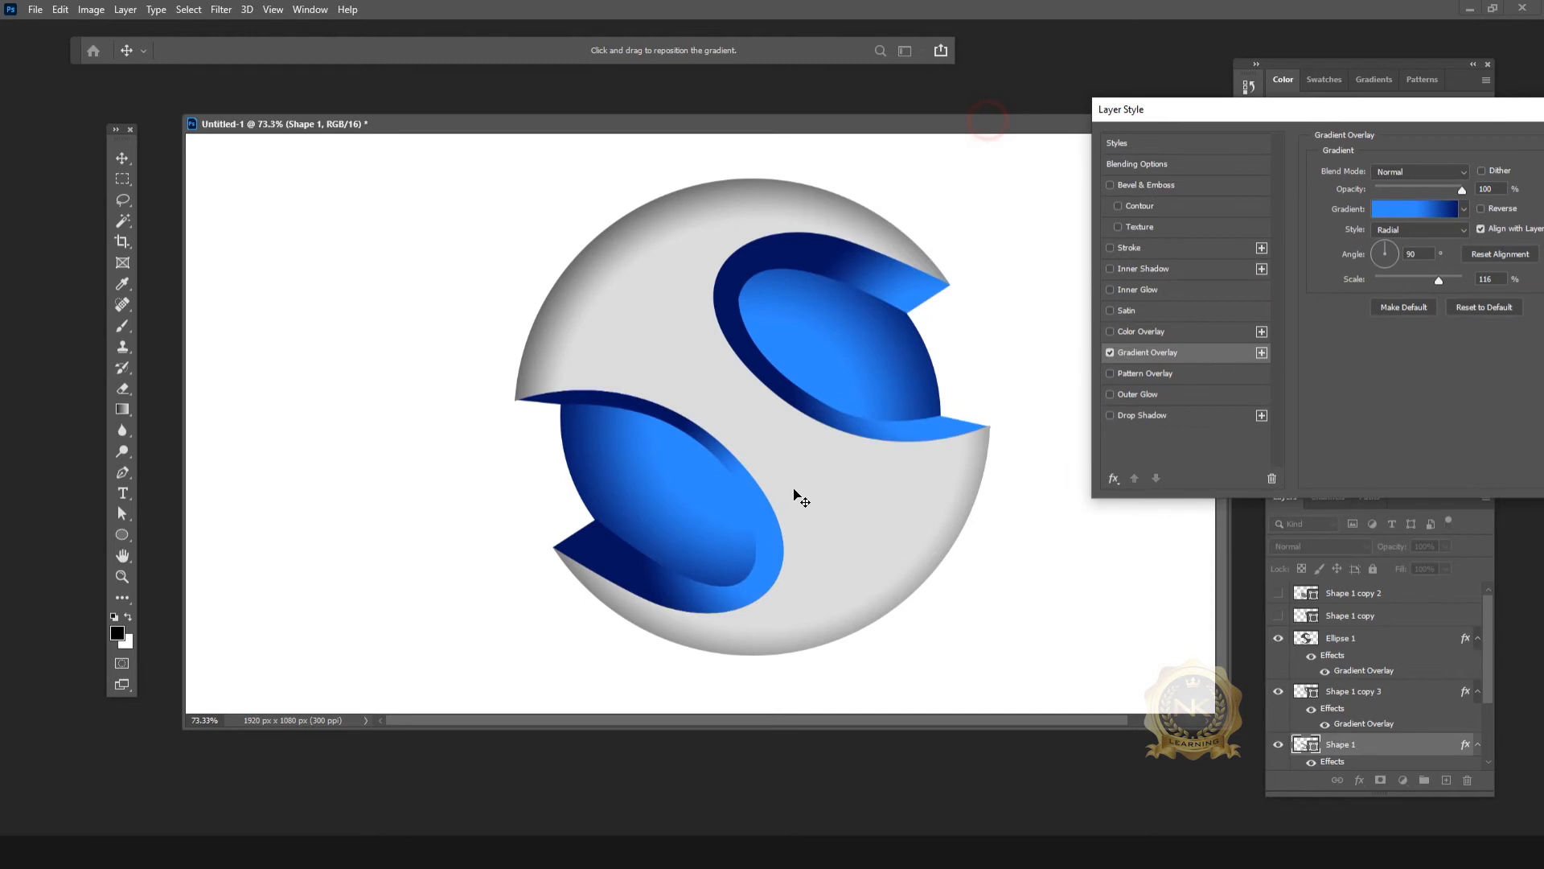
drag(731, 527, 572, 530)
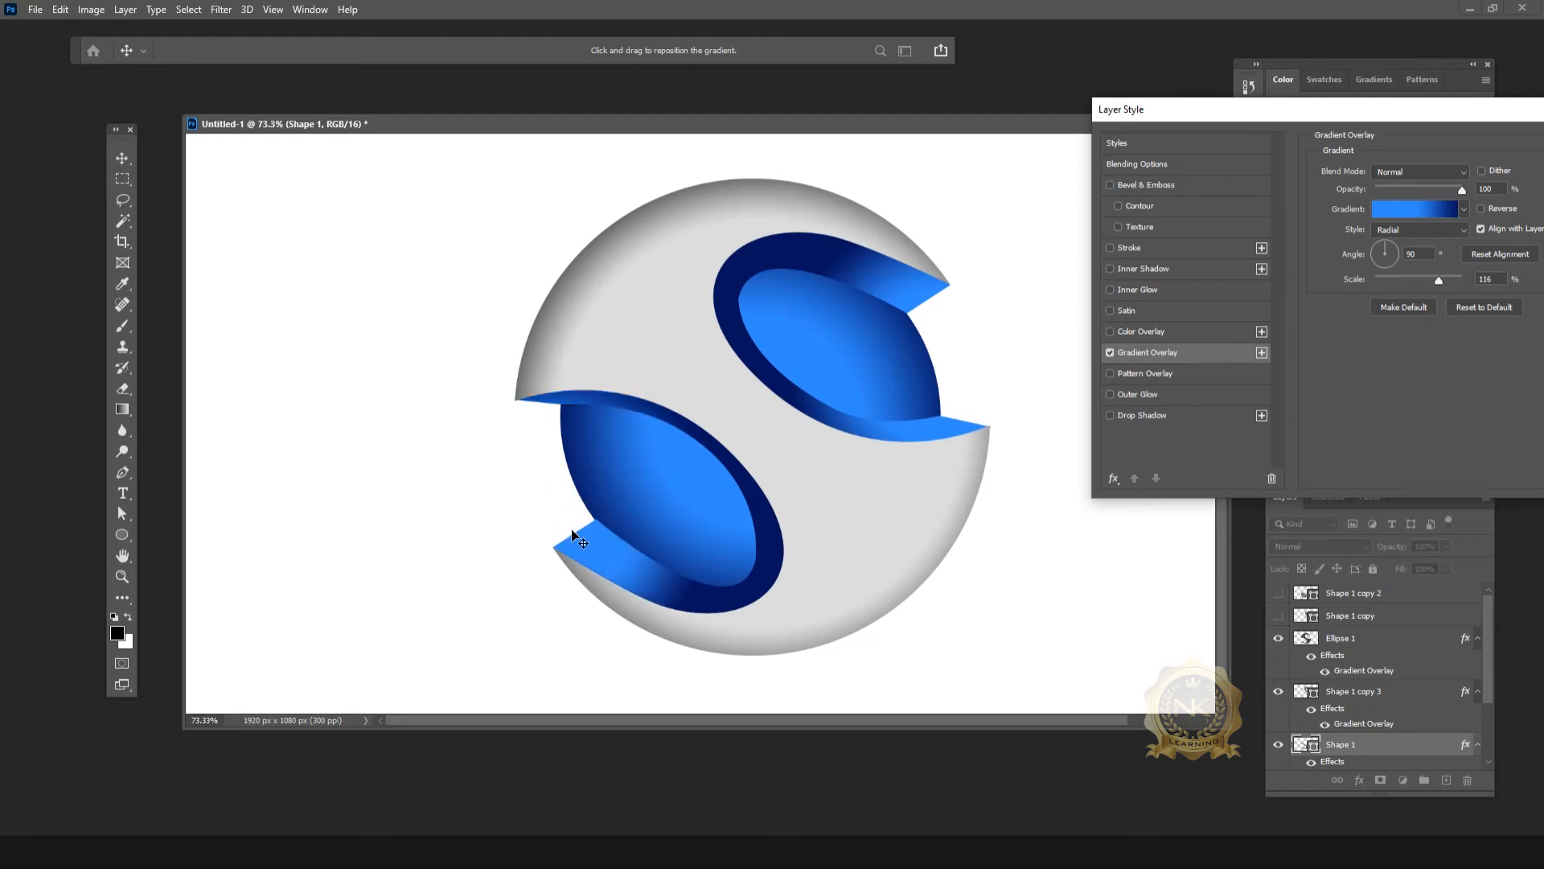
drag(574, 532, 581, 536)
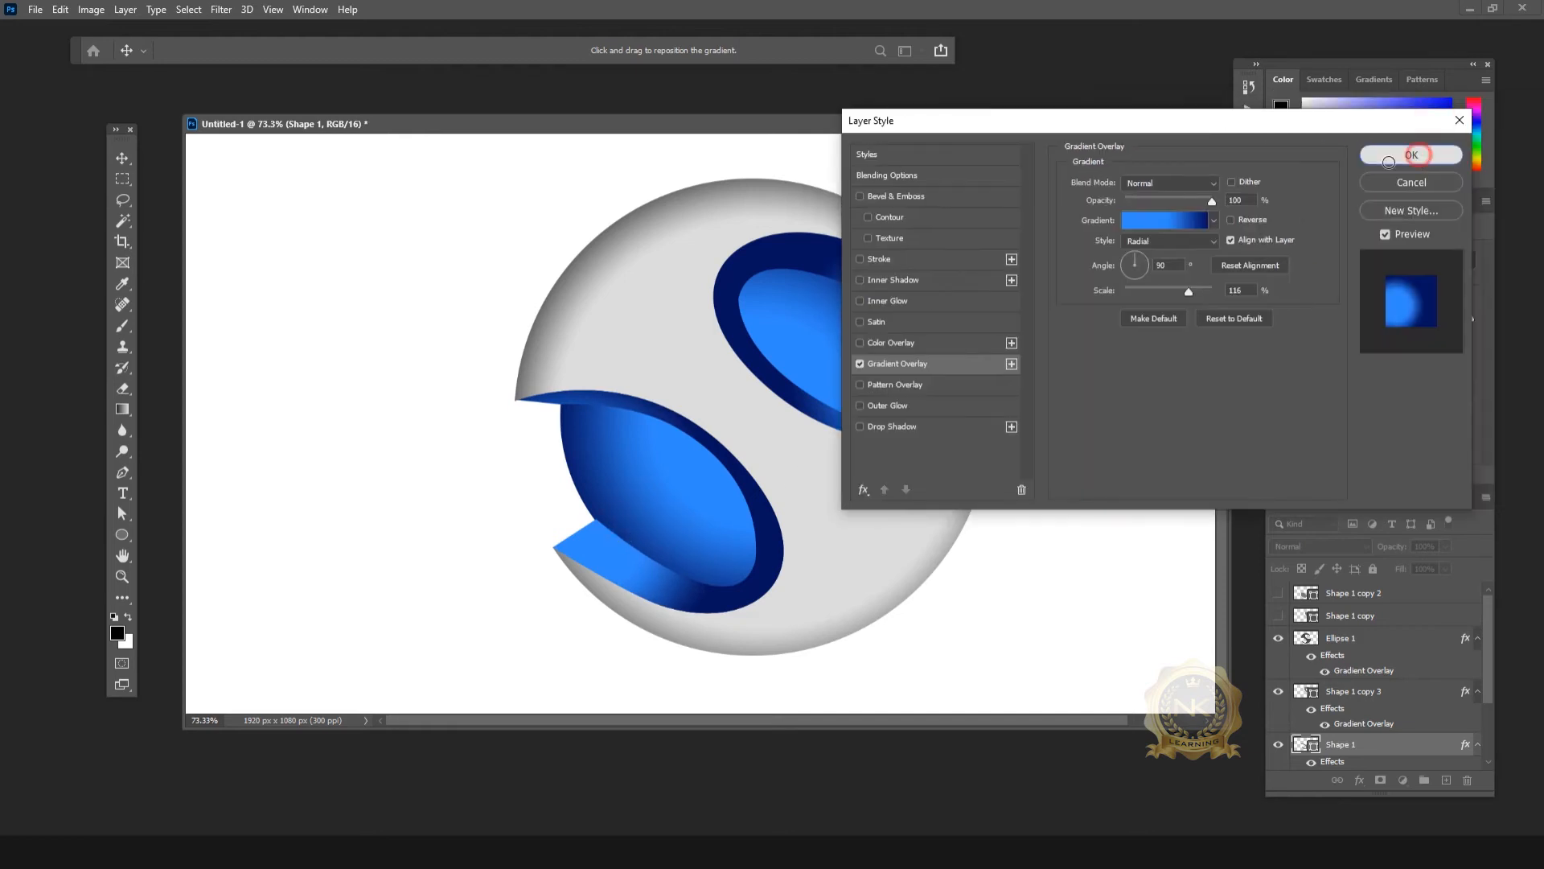
click(1416, 156)
Step: Reposition Shape 1 copy 3's gradient so its bright area sits on the upper tip and the lower tip darkens
click(1277, 692)
click(1277, 692)
click(1399, 690)
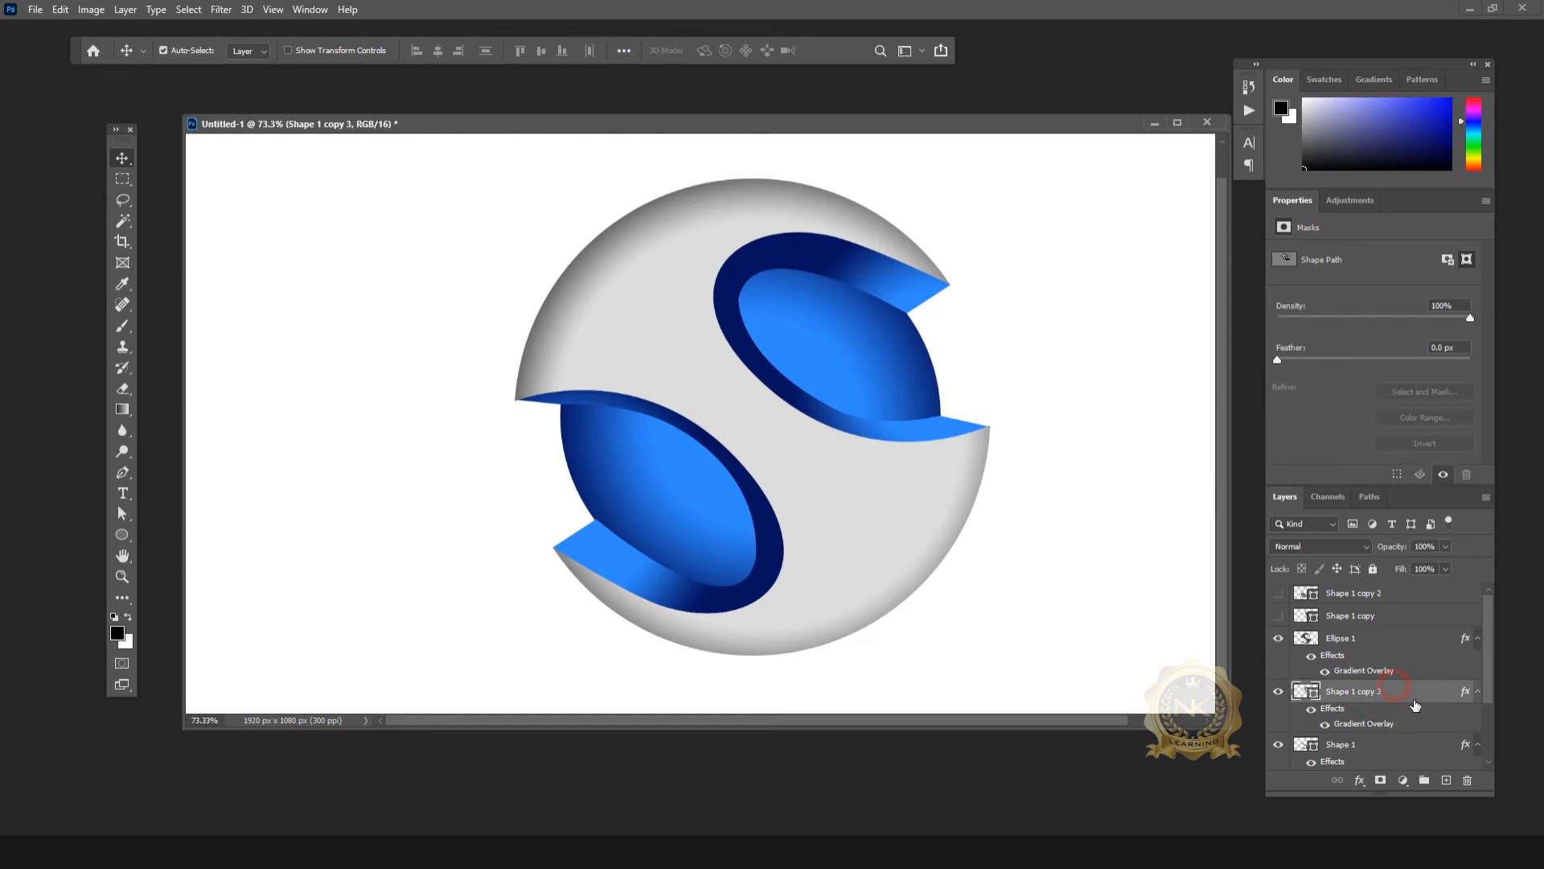
double_click(1368, 724)
drag(1015, 125, 1231, 139)
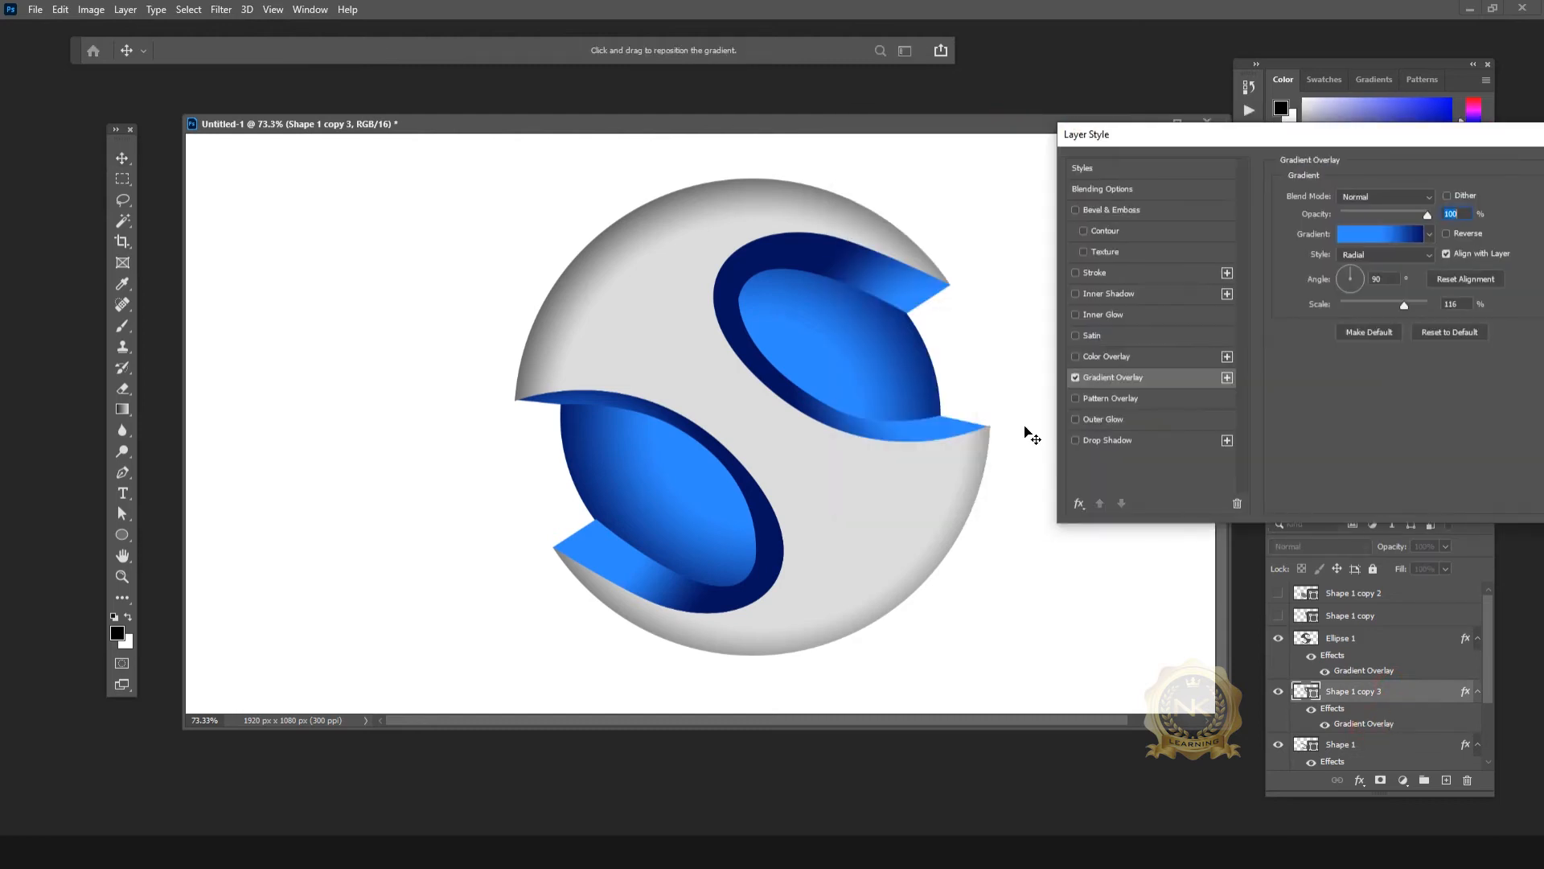
drag(889, 390, 916, 339)
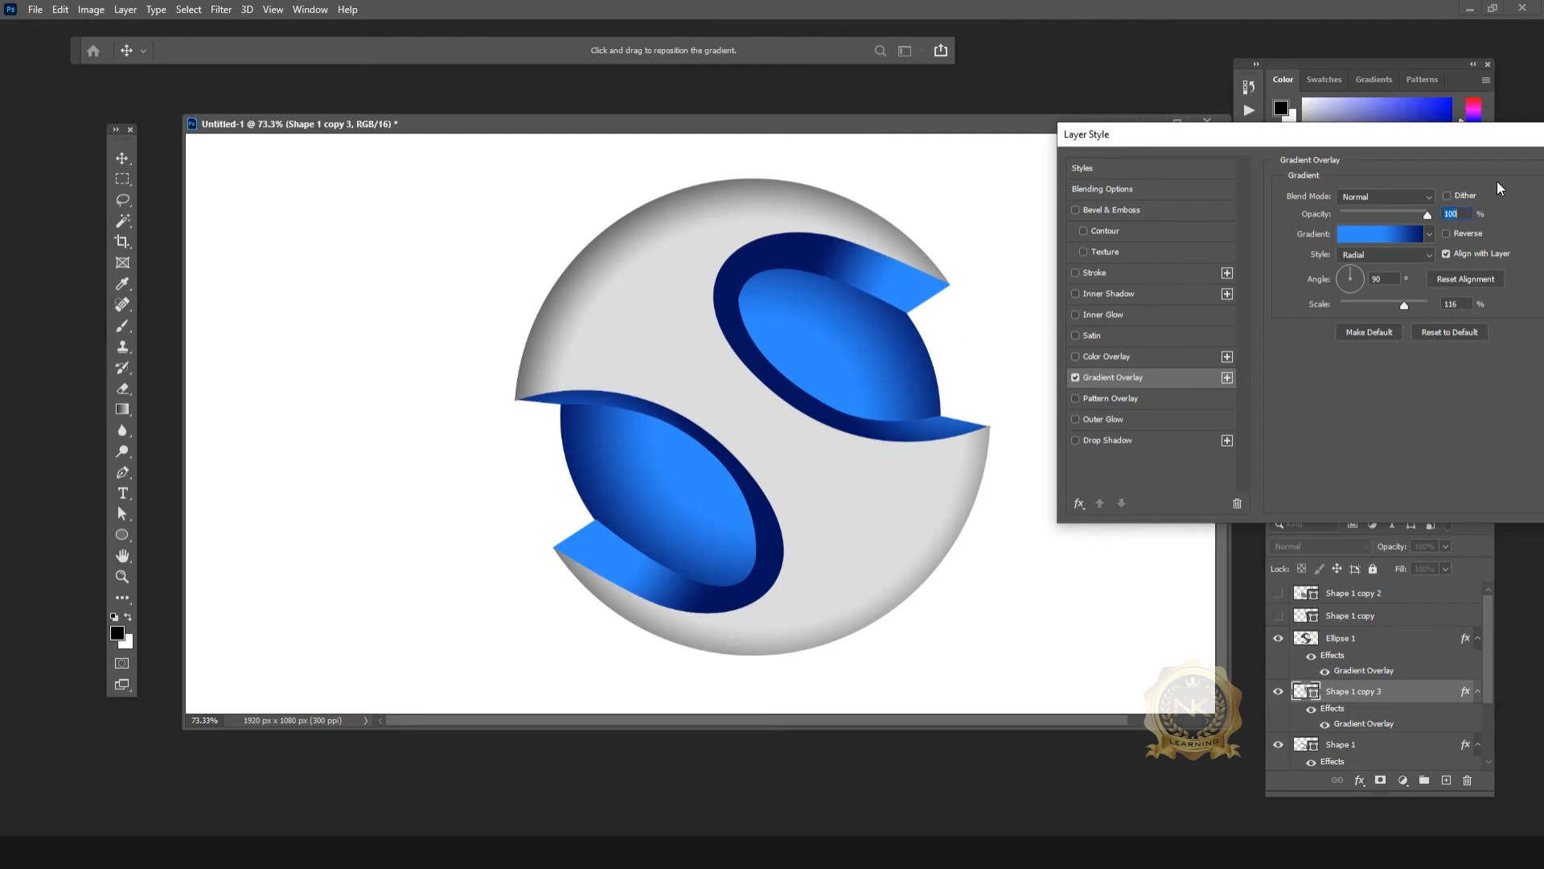
drag(1448, 135, 1229, 142)
click(1405, 175)
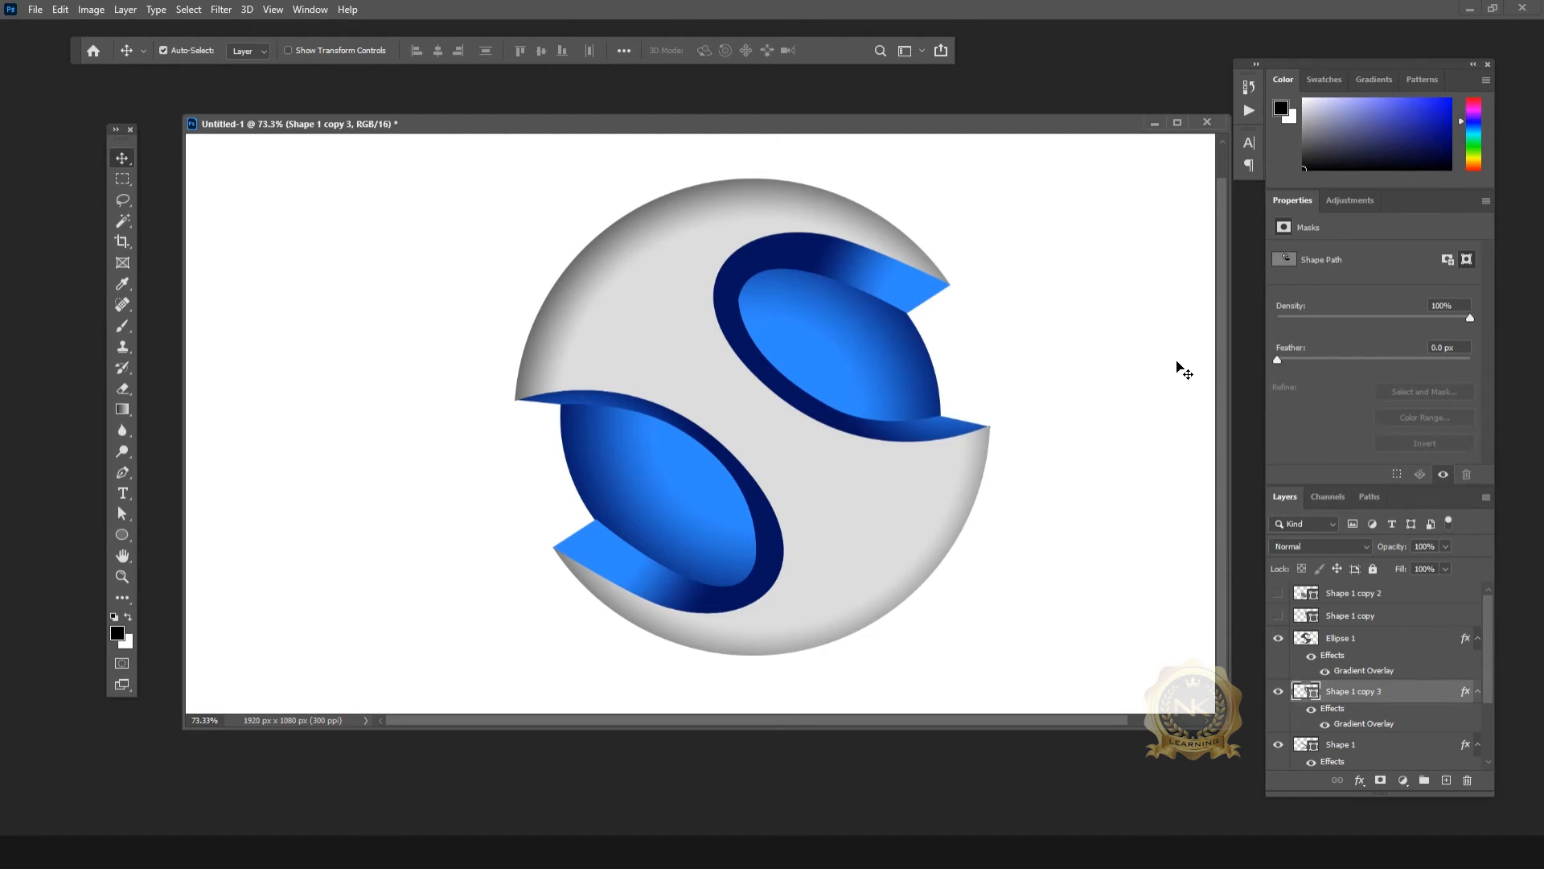
Step: Darken the light grey stop of Ellipse 1's Gradient Overlay to a medium grey
click(916, 507)
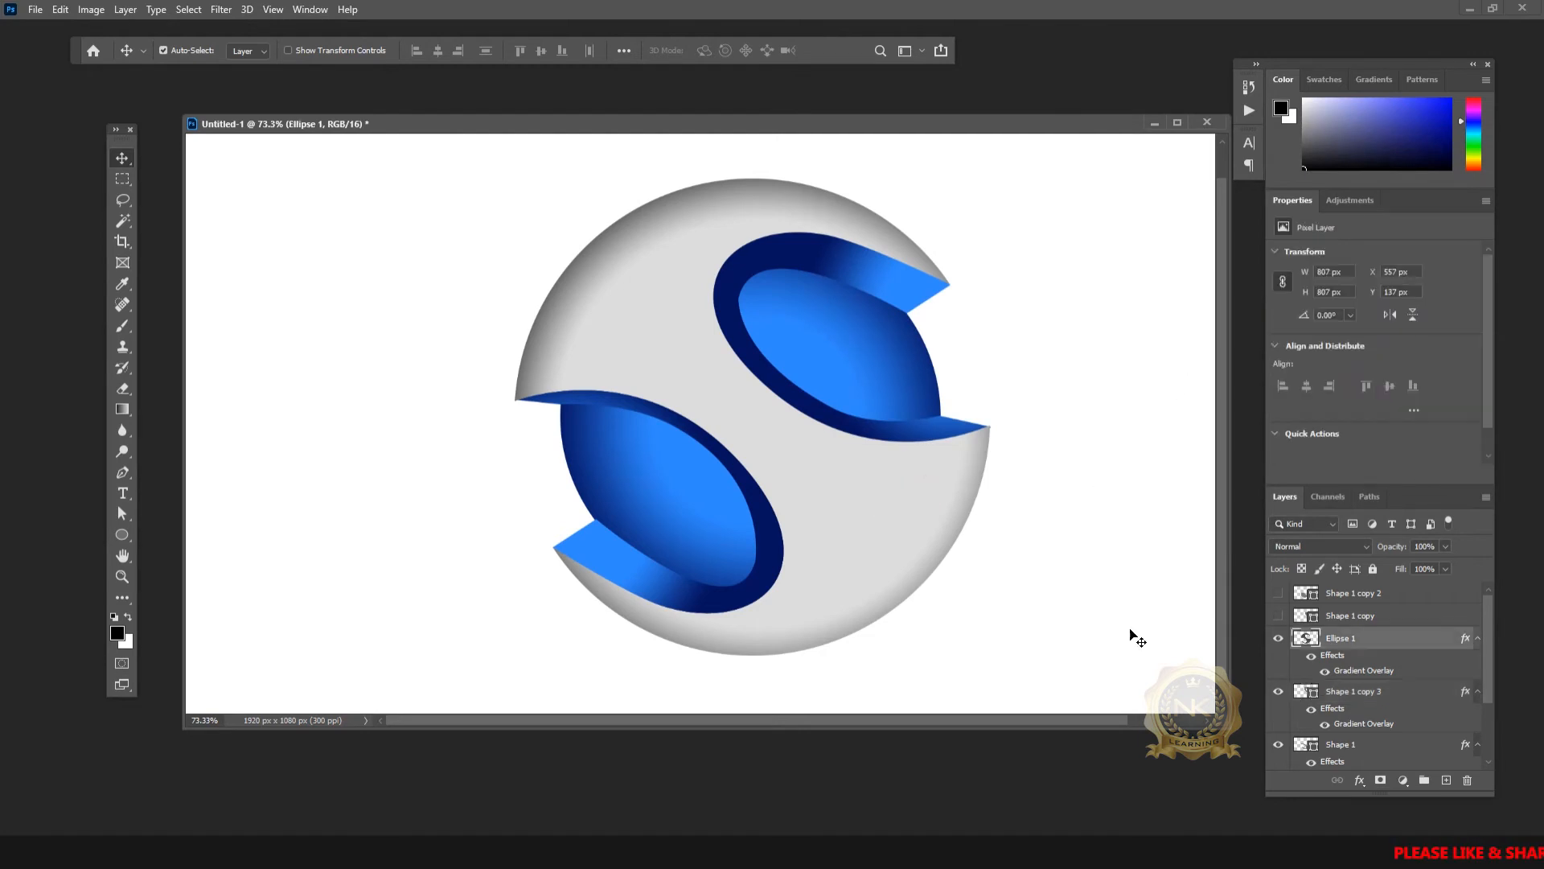
double_click(1351, 670)
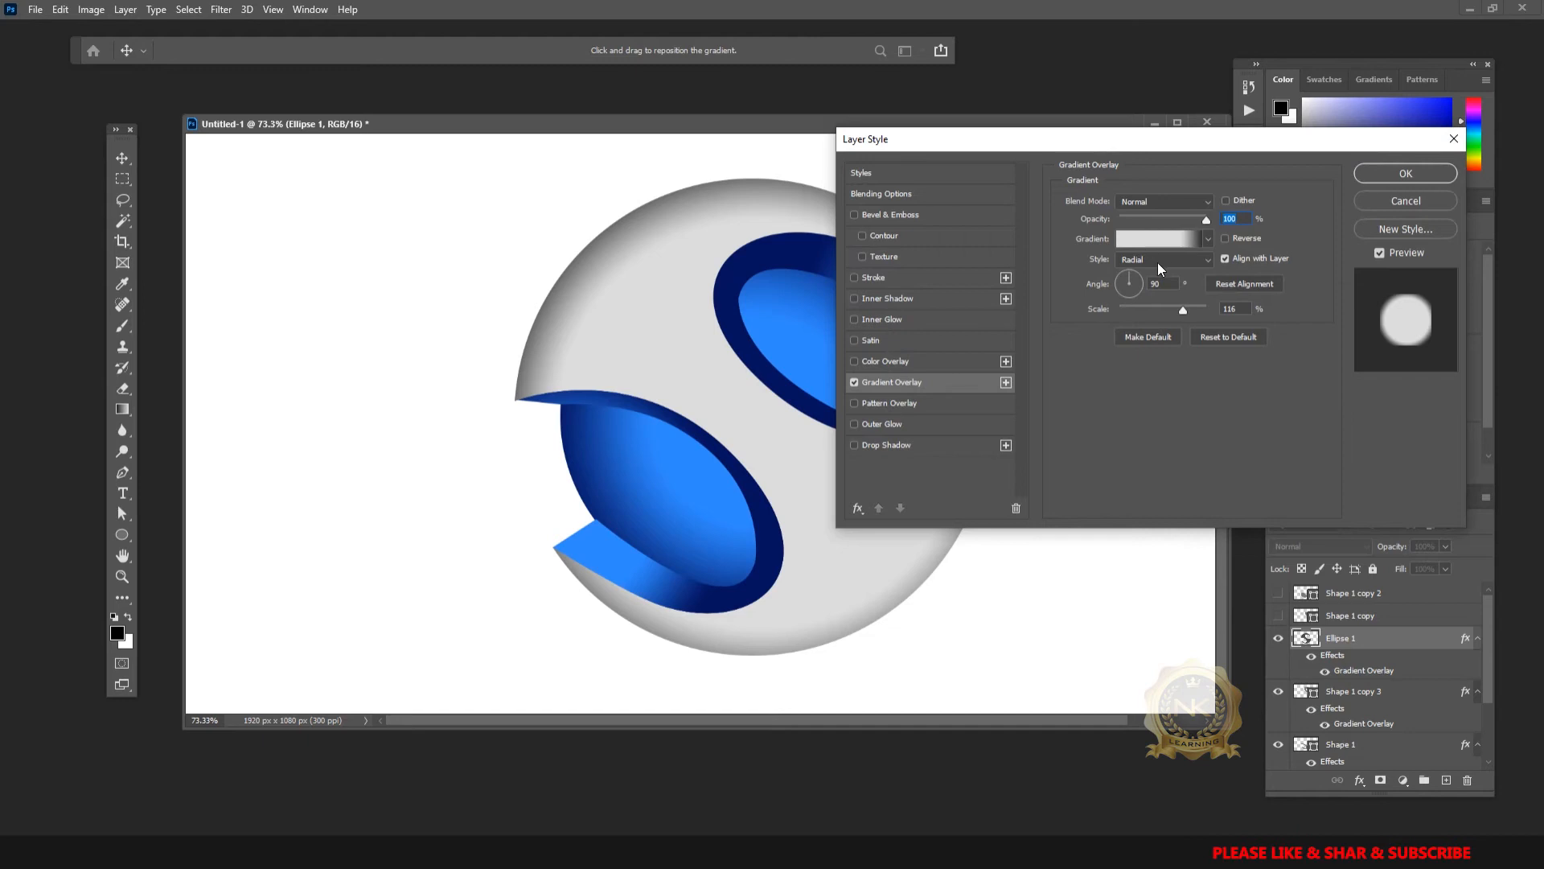
click(1156, 239)
click(360, 462)
click(193, 528)
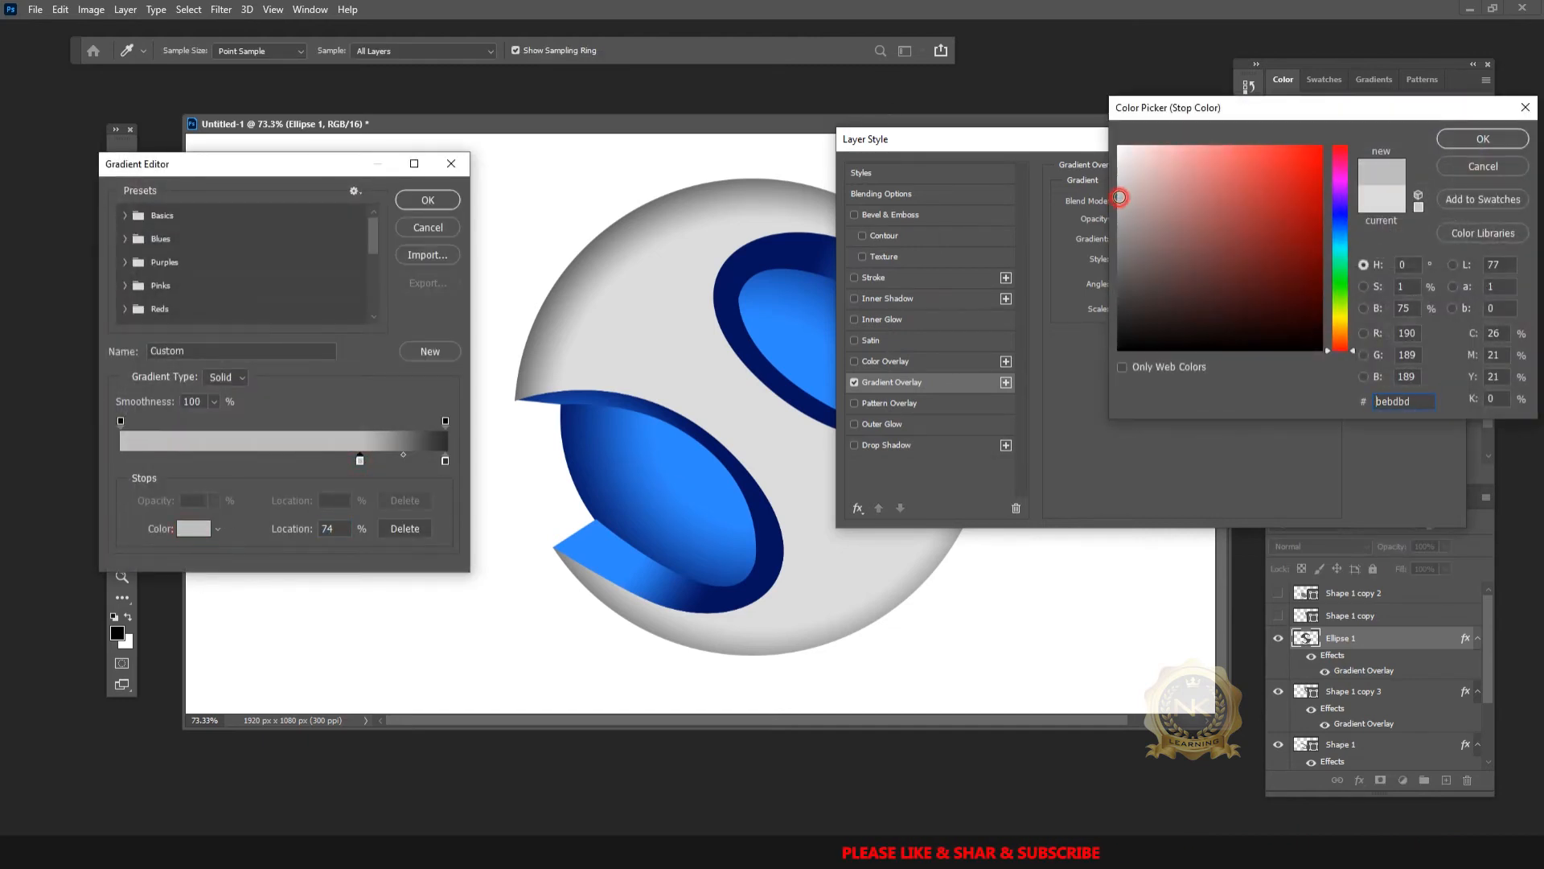
click(1119, 209)
click(1121, 194)
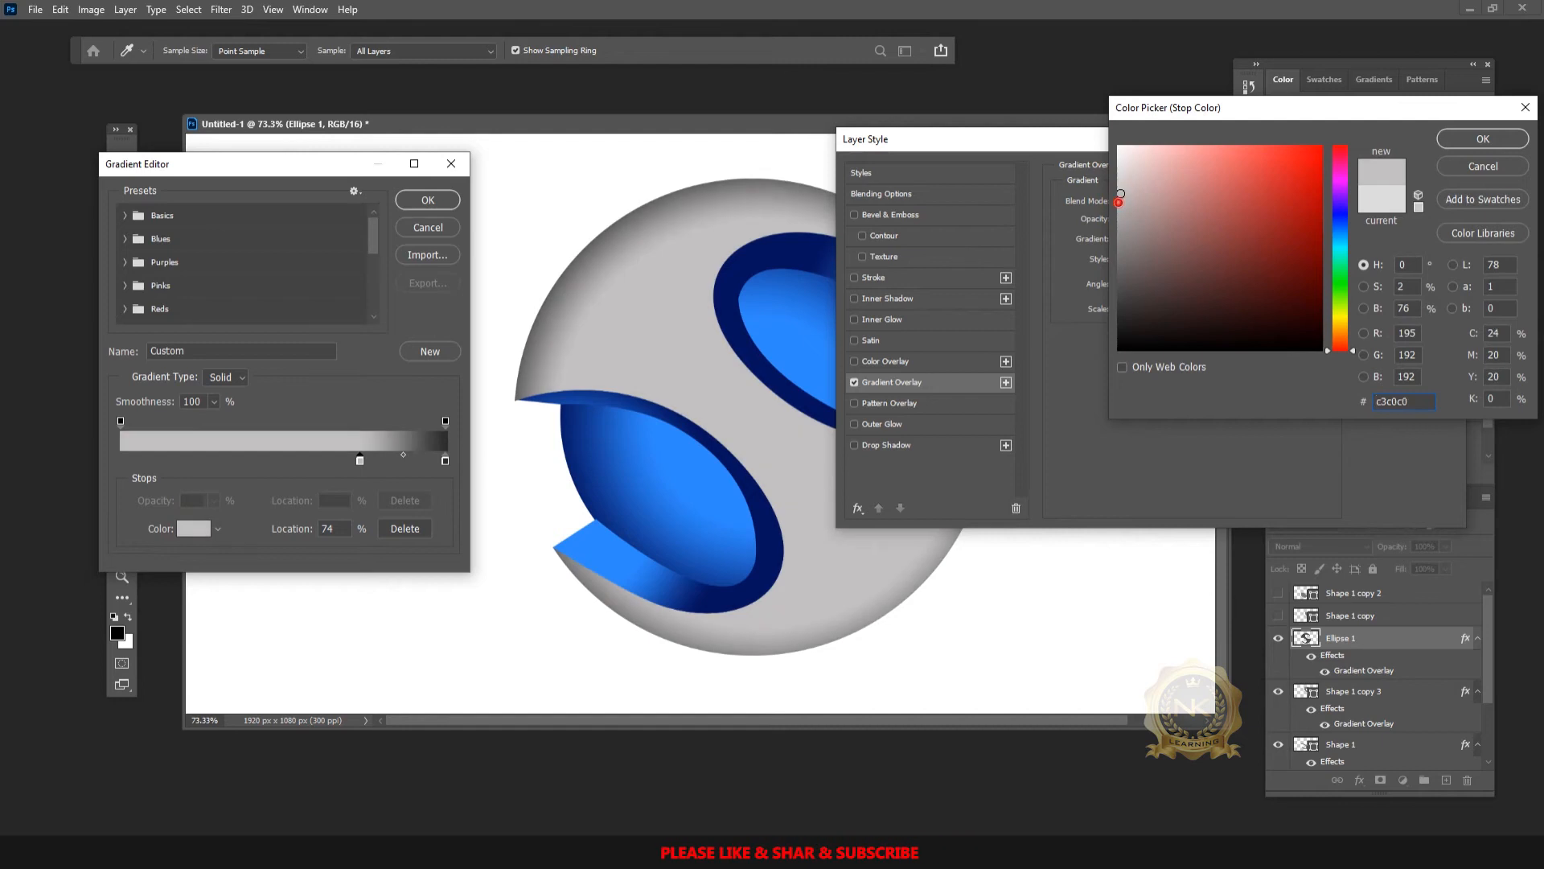
click(1483, 138)
Step: Darken the outer stop of Ellipse 1's gradient to near-black
click(445, 460)
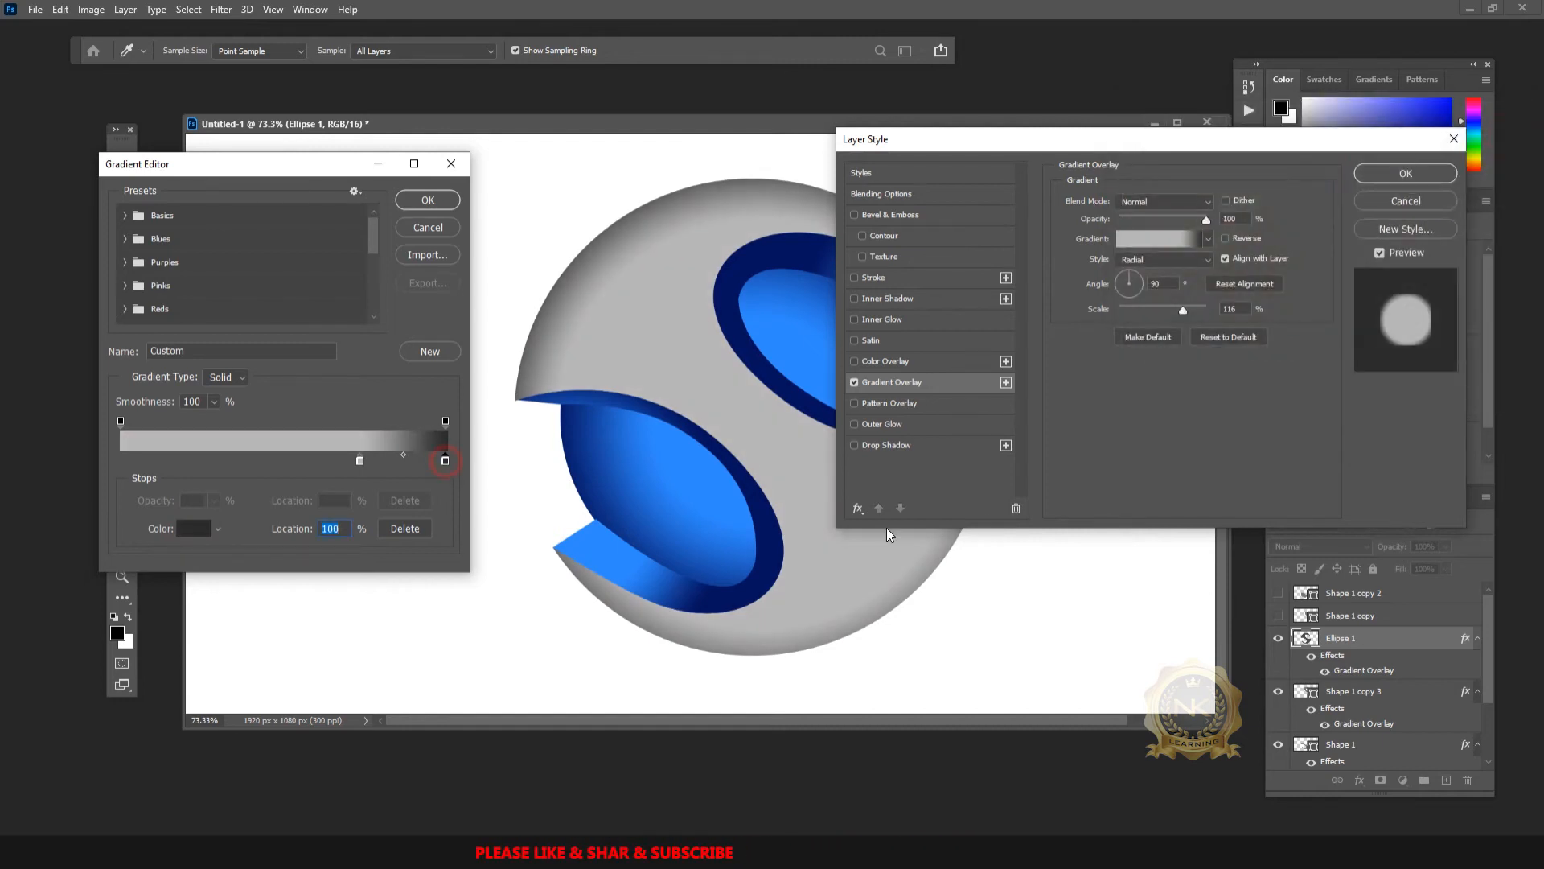
click(193, 528)
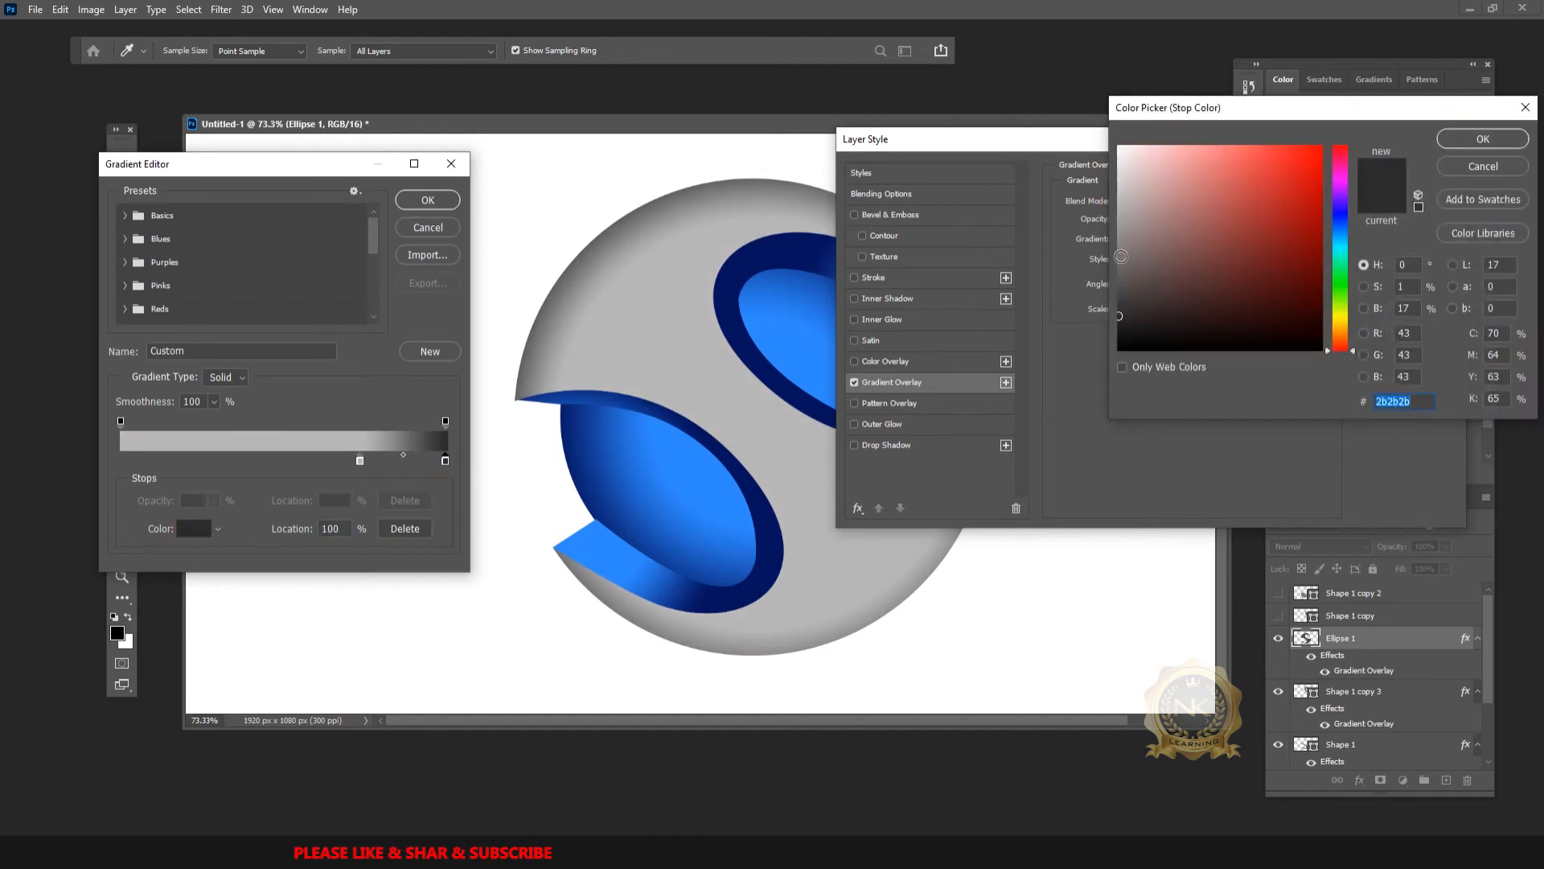
click(1120, 332)
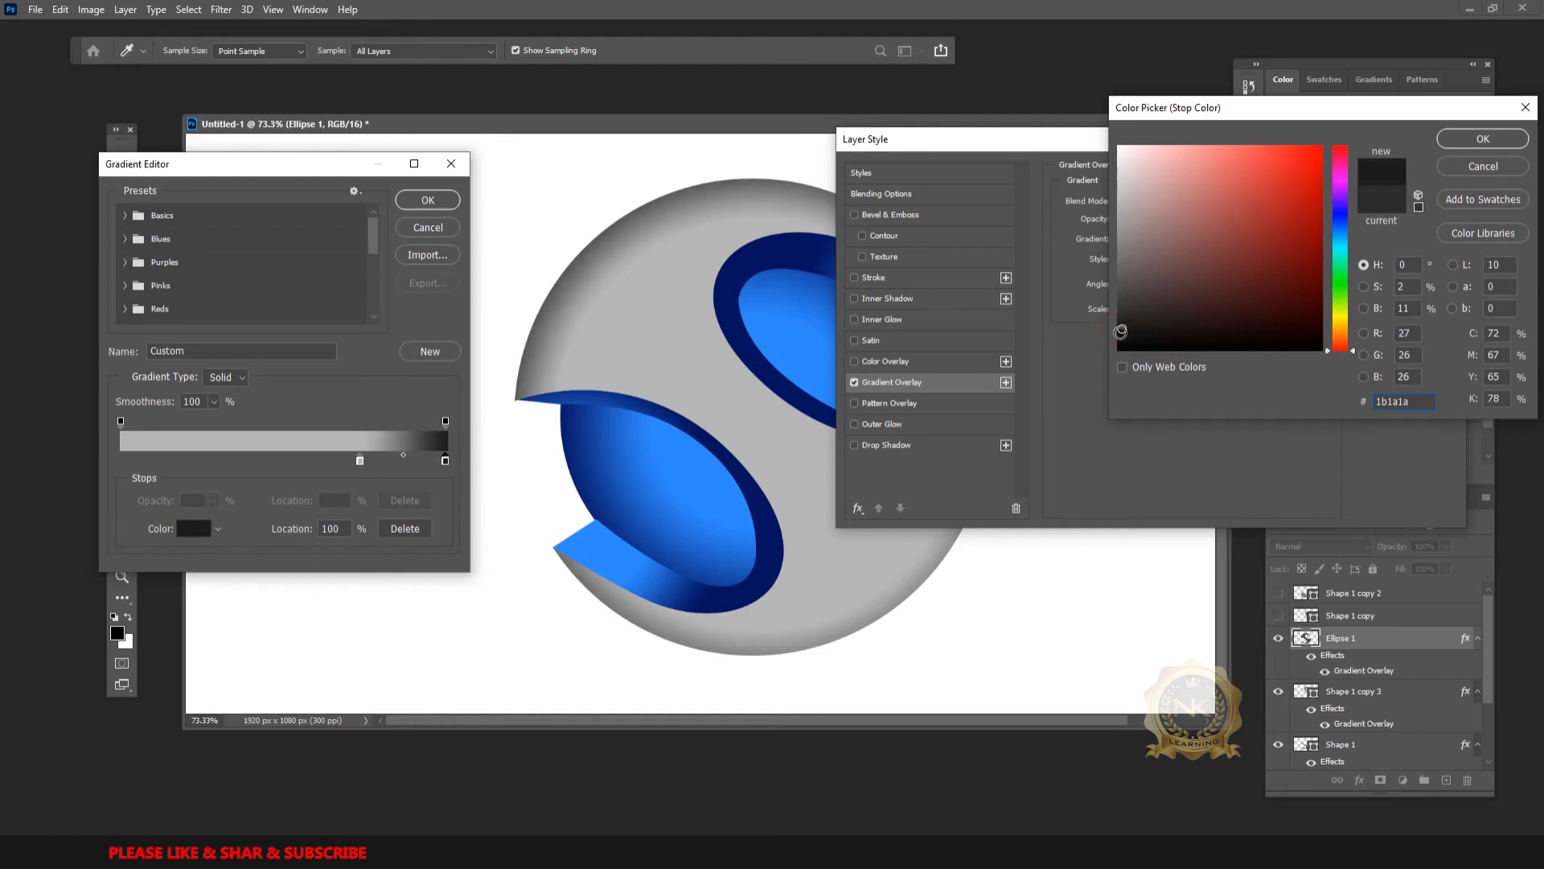
click(1483, 139)
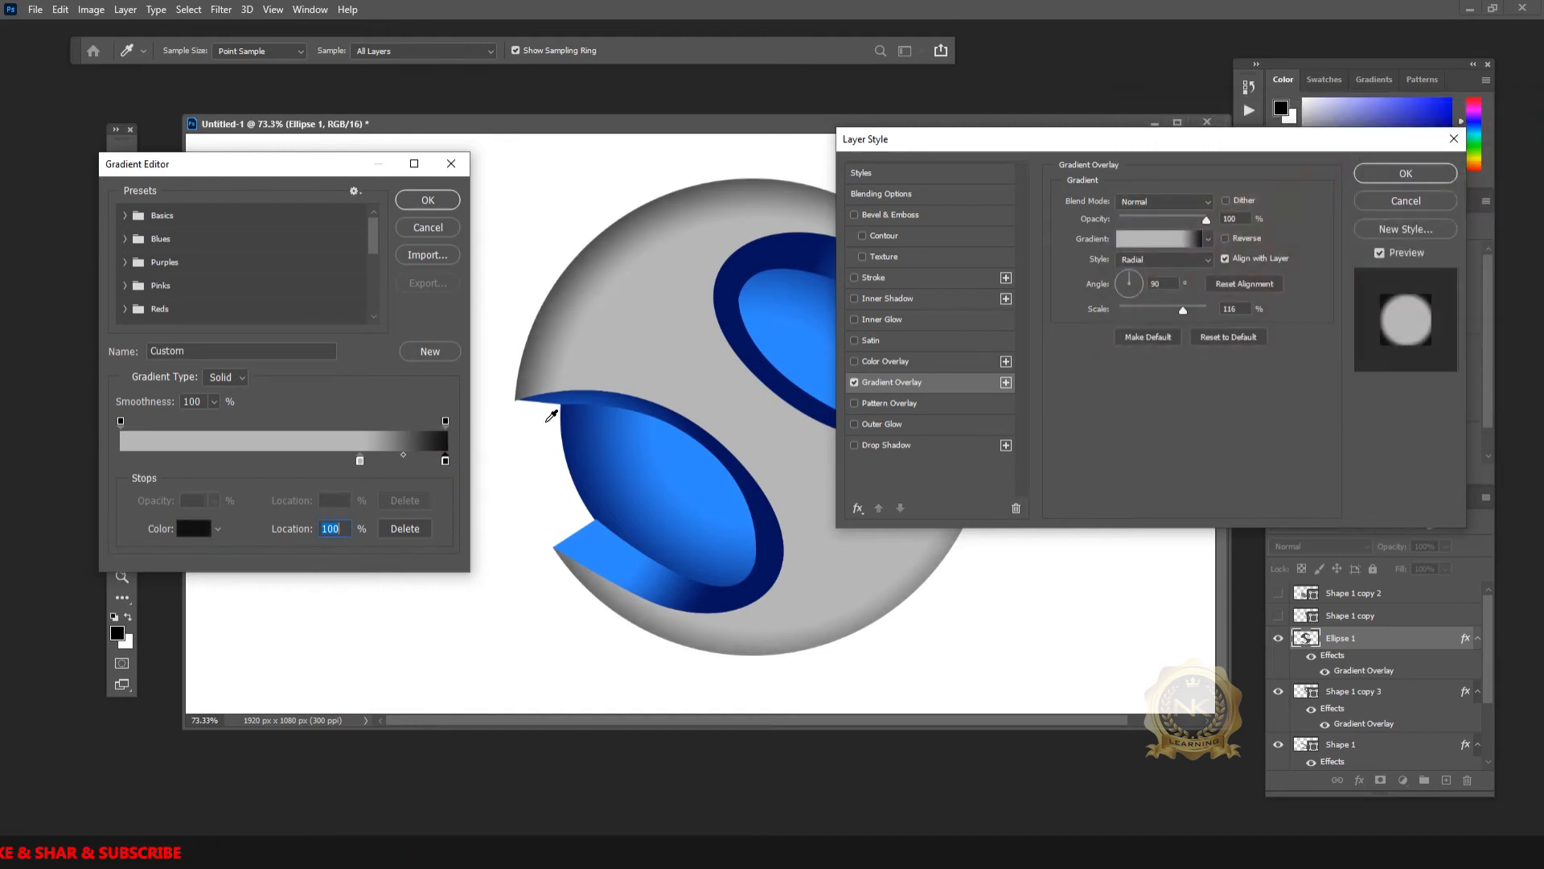
Step: Move the medium grey stop to 67% and apply the Gradient Overlay to Ellipse 1
mouse_move(360, 460)
mouse_down()
mouse_move(288, 457)
mouse_move(338, 464)
mouse_up()
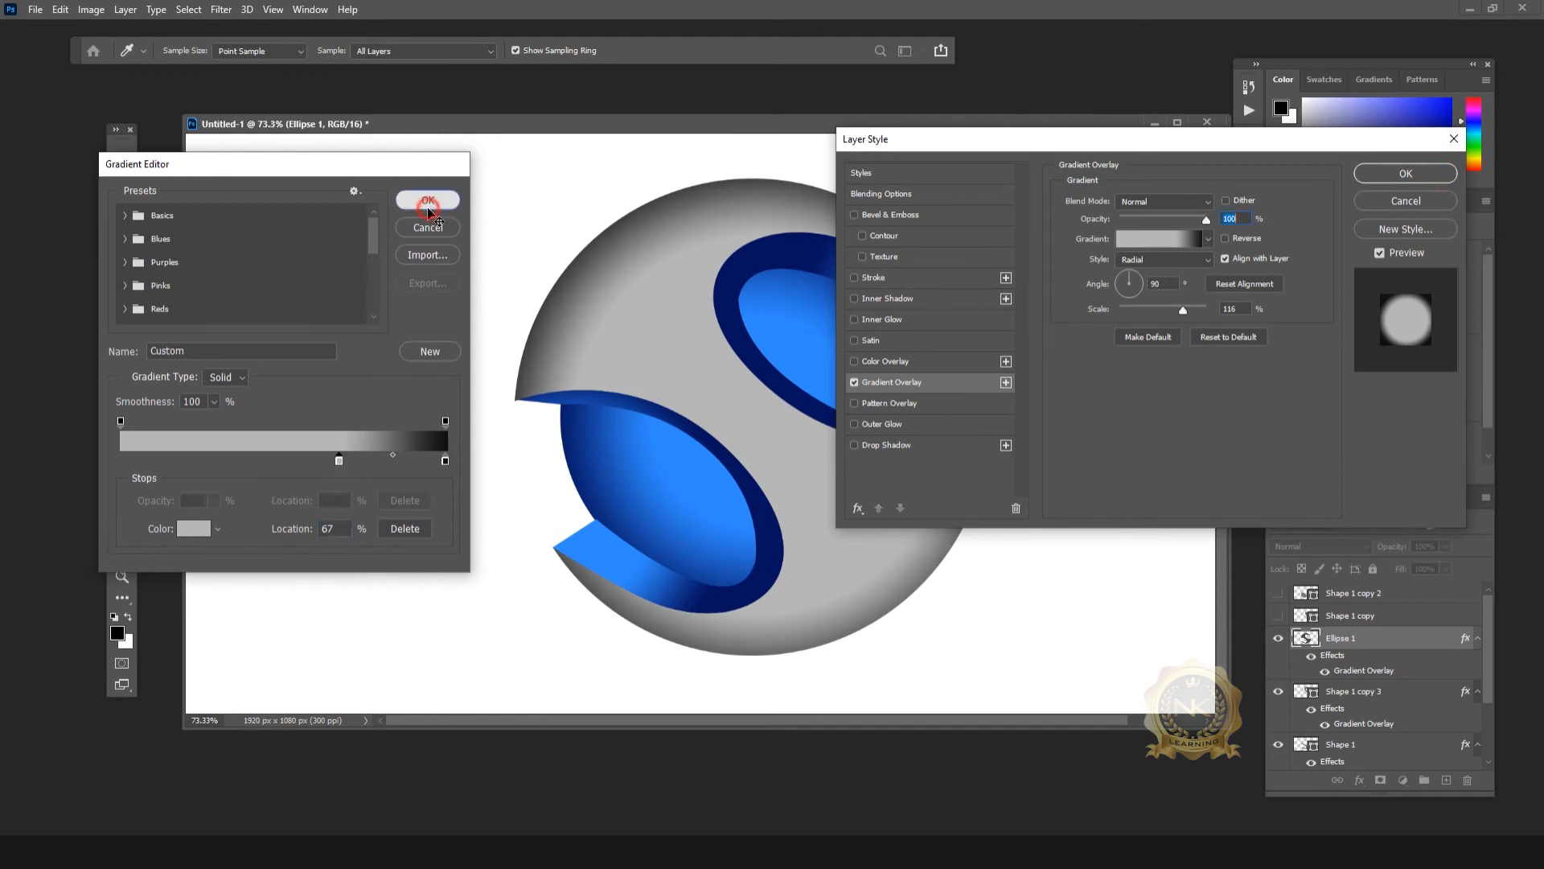
click(426, 201)
click(1405, 173)
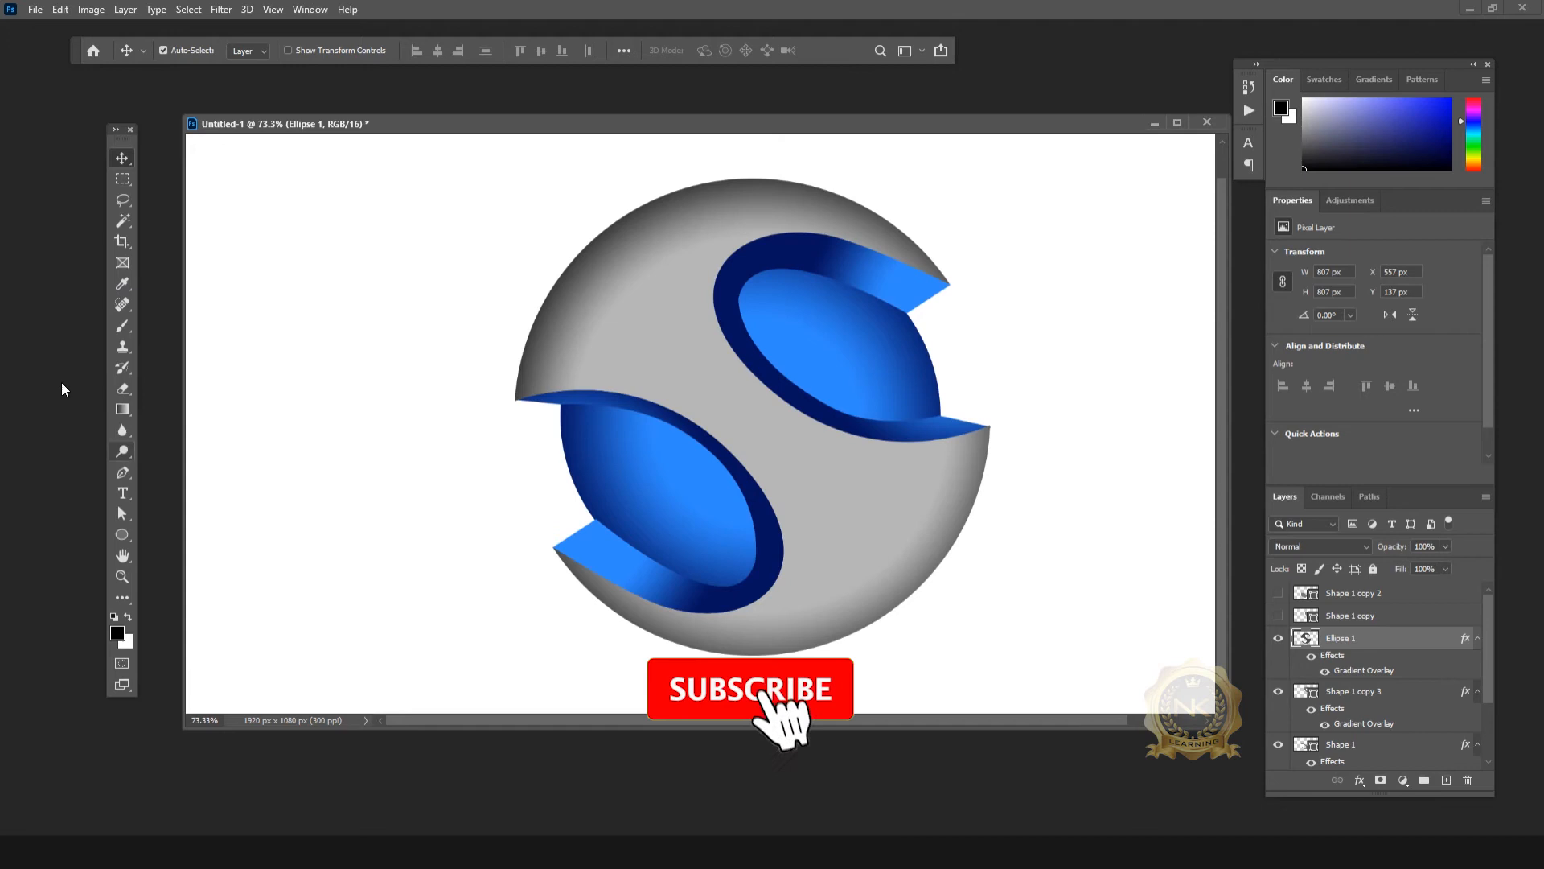
click(123, 475)
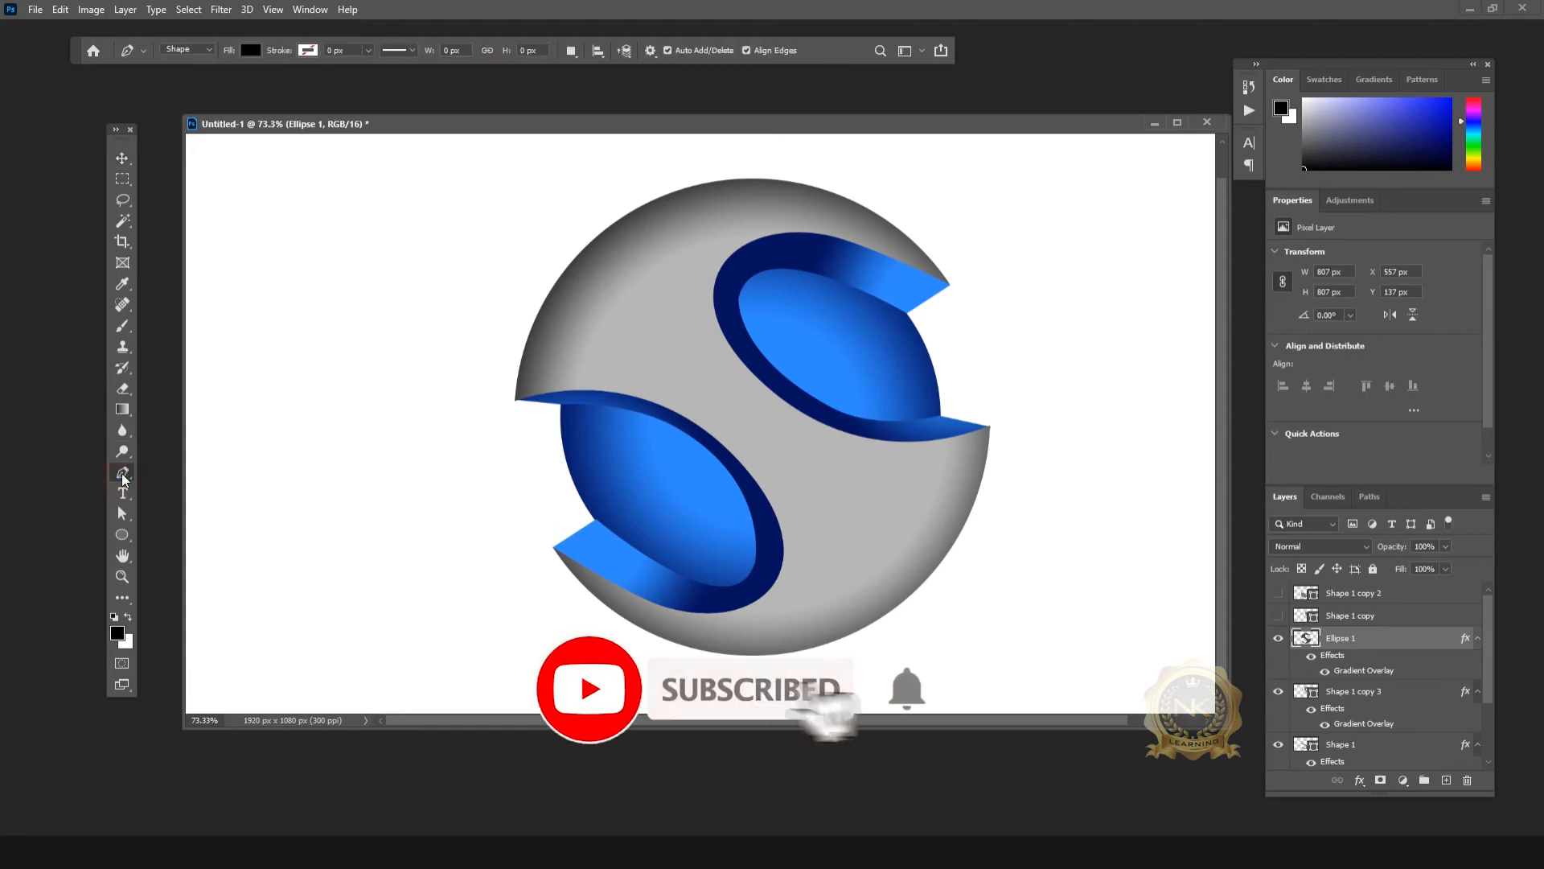
click(1413, 594)
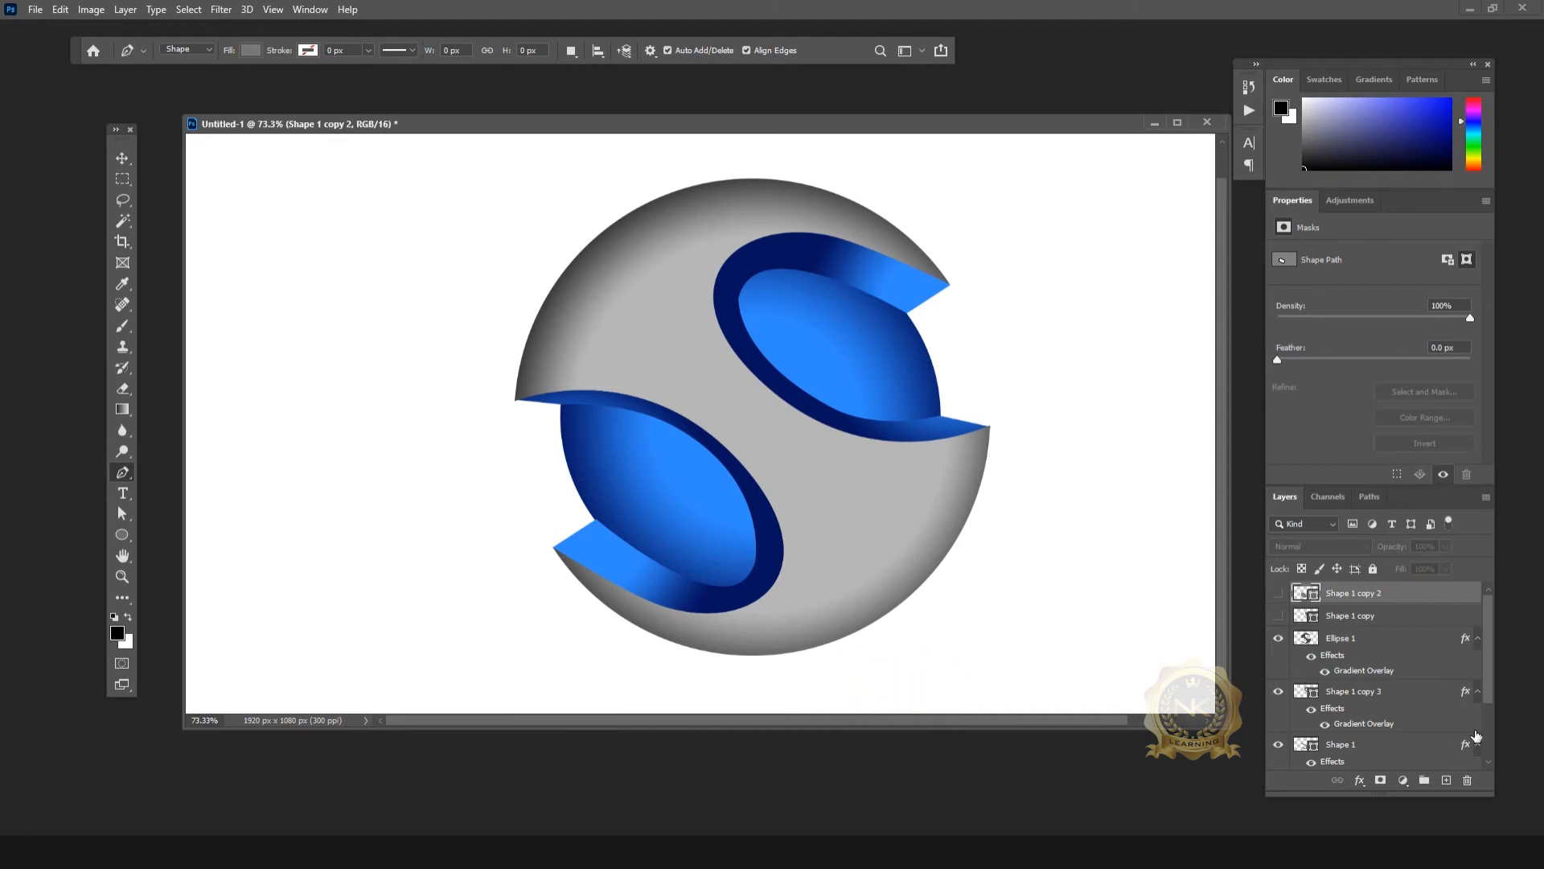
scroll(1405, 691, down, 2)
click(122, 158)
Step: Darken the outer navy stop of Ellipse 2's gradient to a deeper navy
click(864, 359)
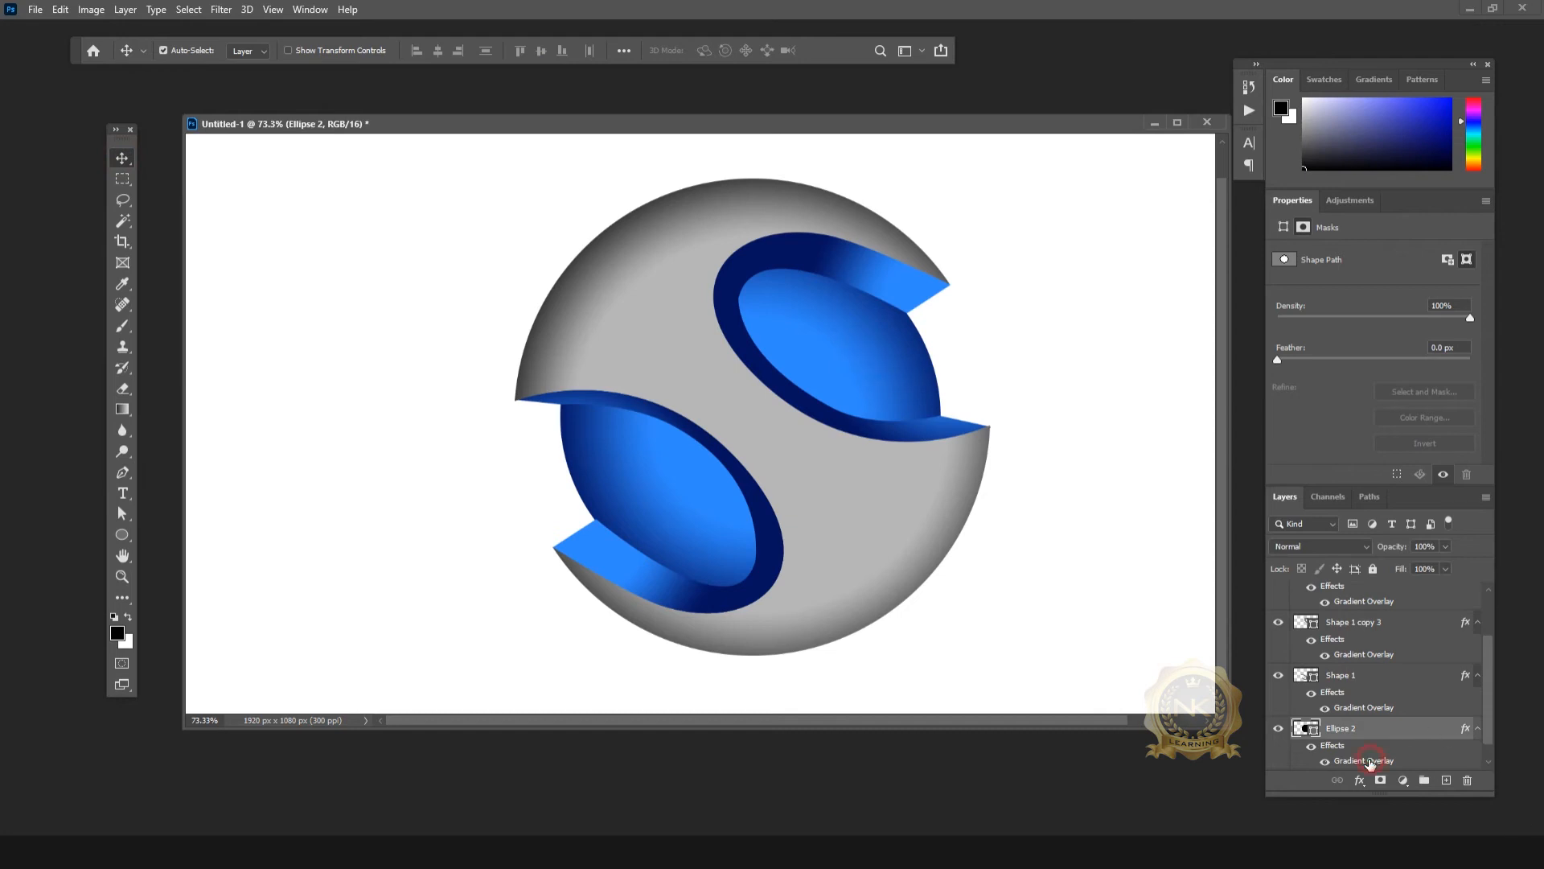
double_click(1369, 761)
click(1188, 247)
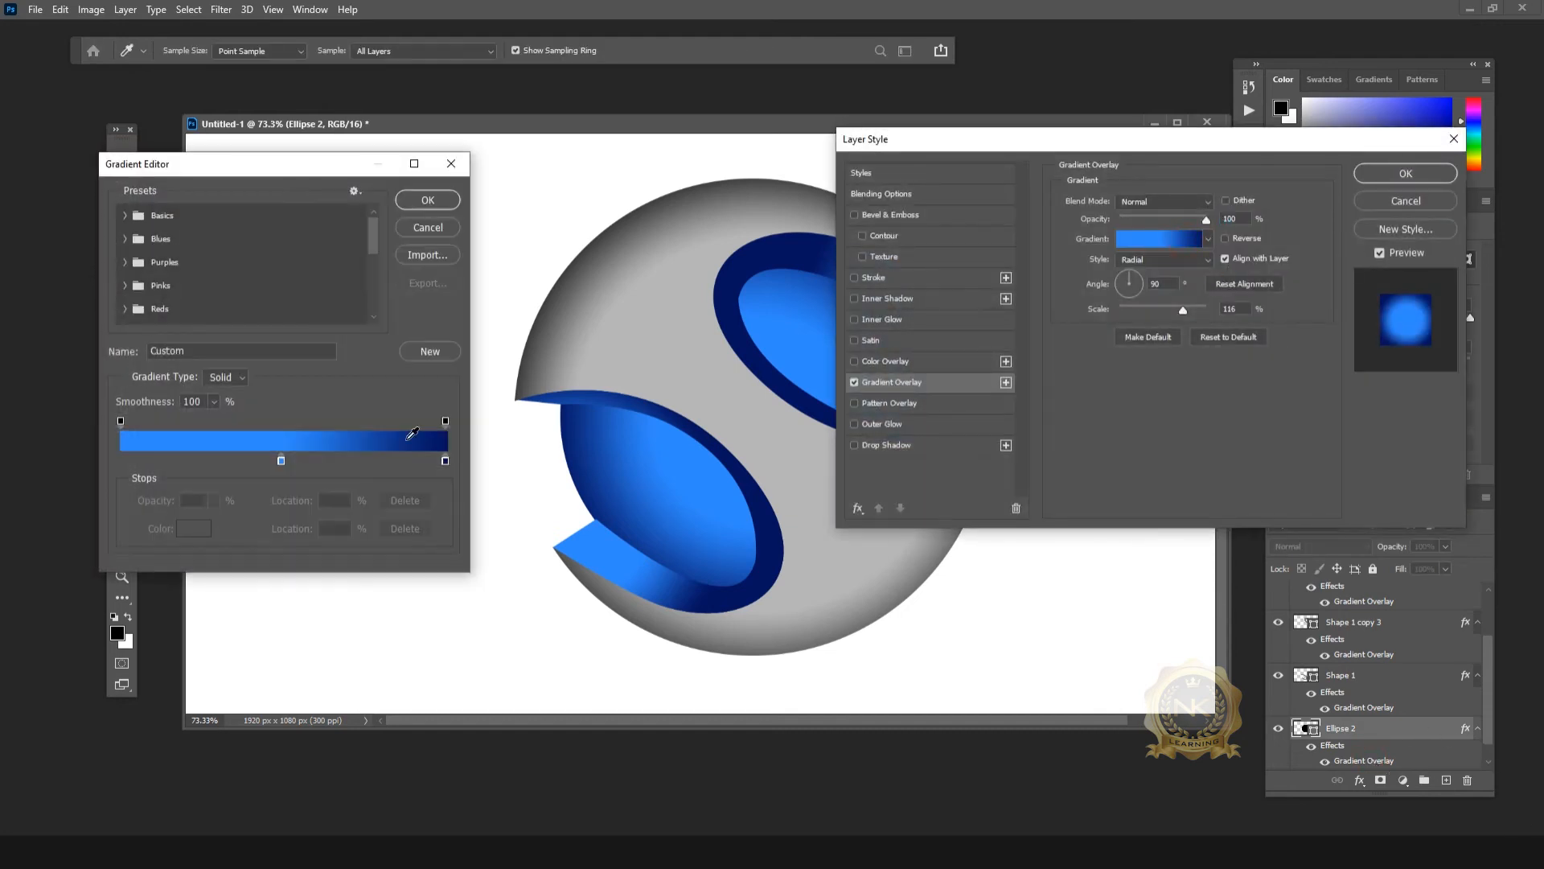
click(444, 460)
click(194, 528)
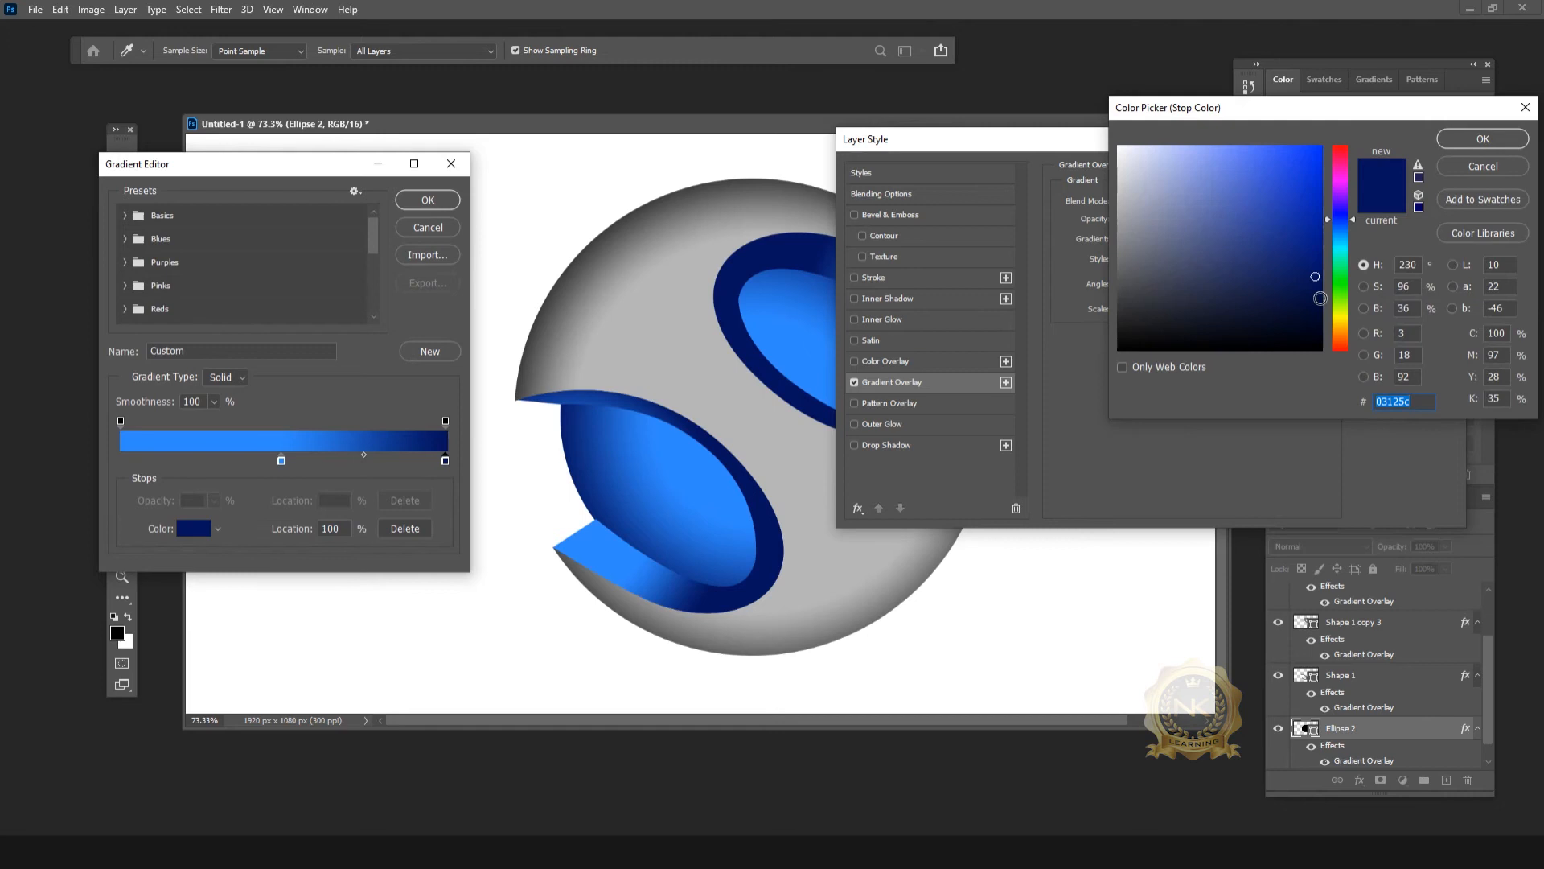
click(1480, 138)
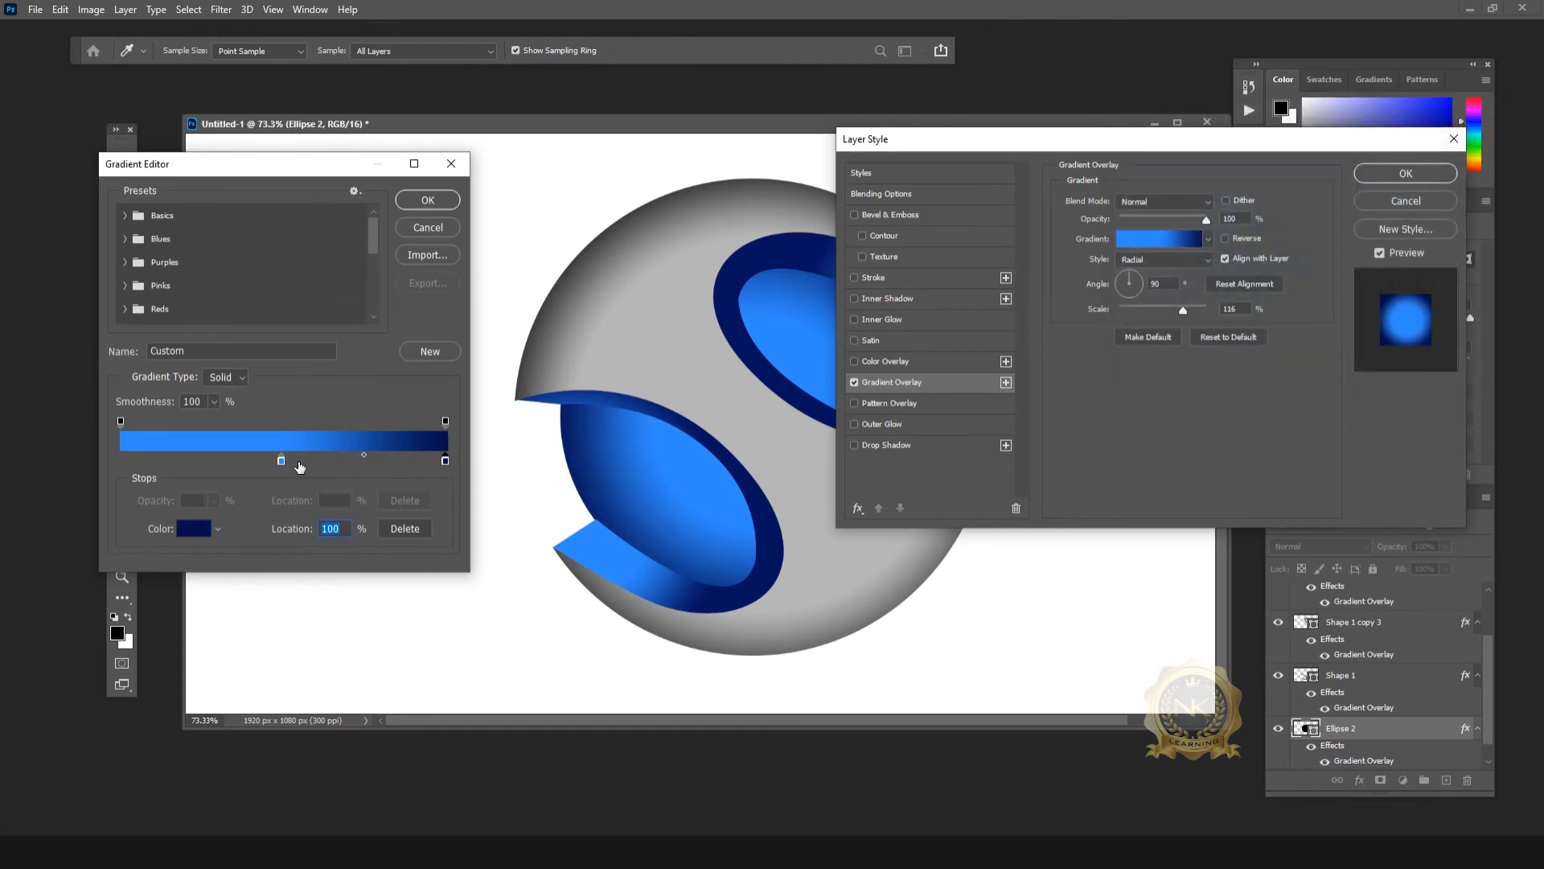
Step: Move Ellipse 2's bright blue stop to about 9%, shift the gradient midpoint toward the navy stop, and apply the overlay
drag(282, 459, 205, 460)
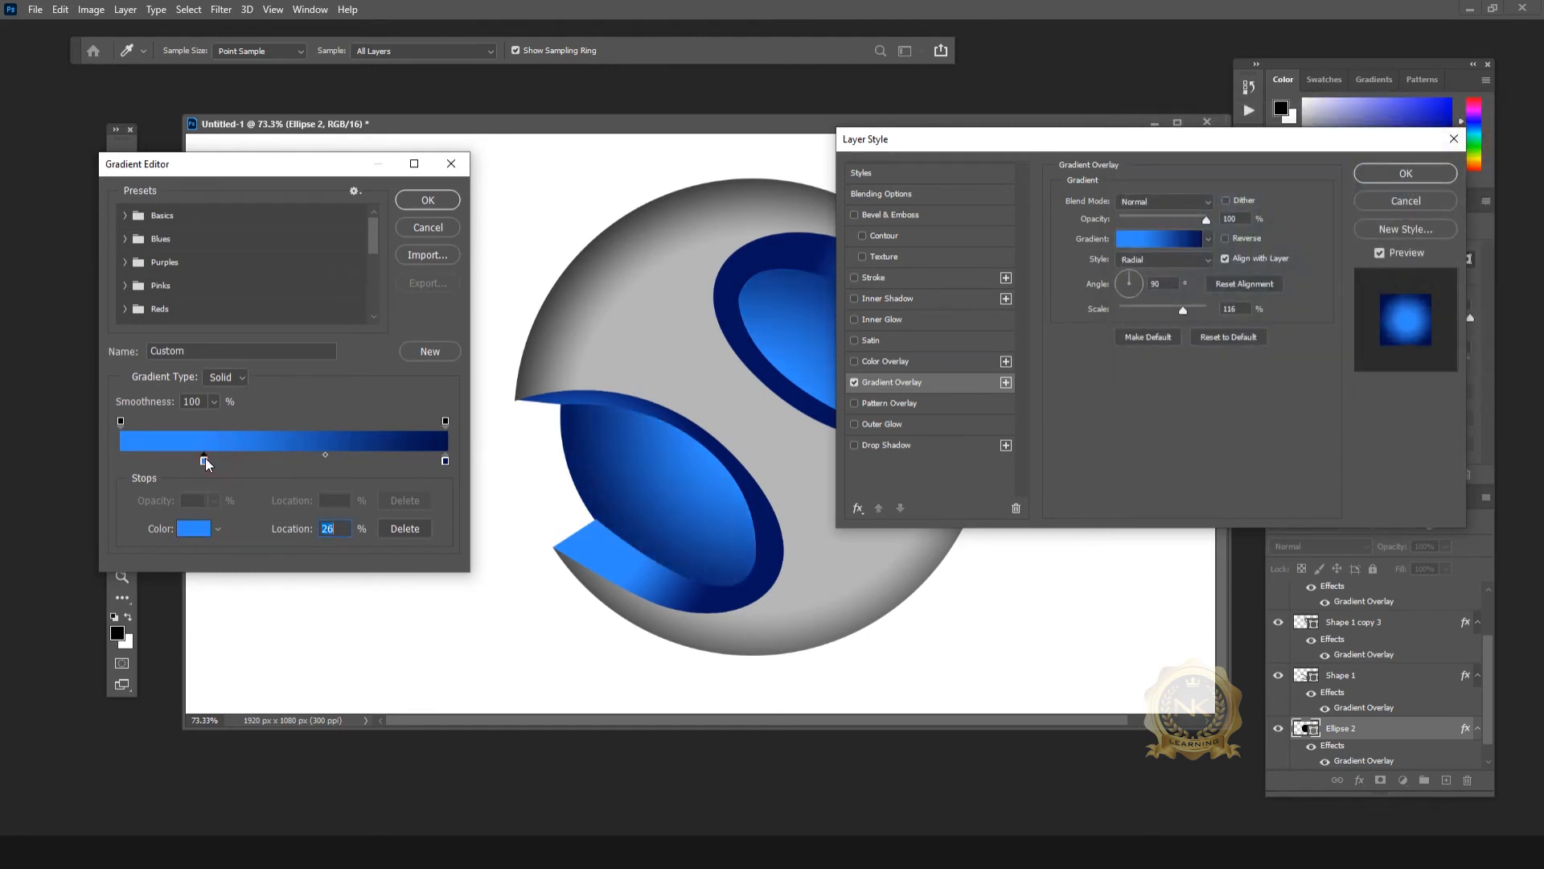
drag(205, 463, 152, 457)
drag(299, 455, 245, 453)
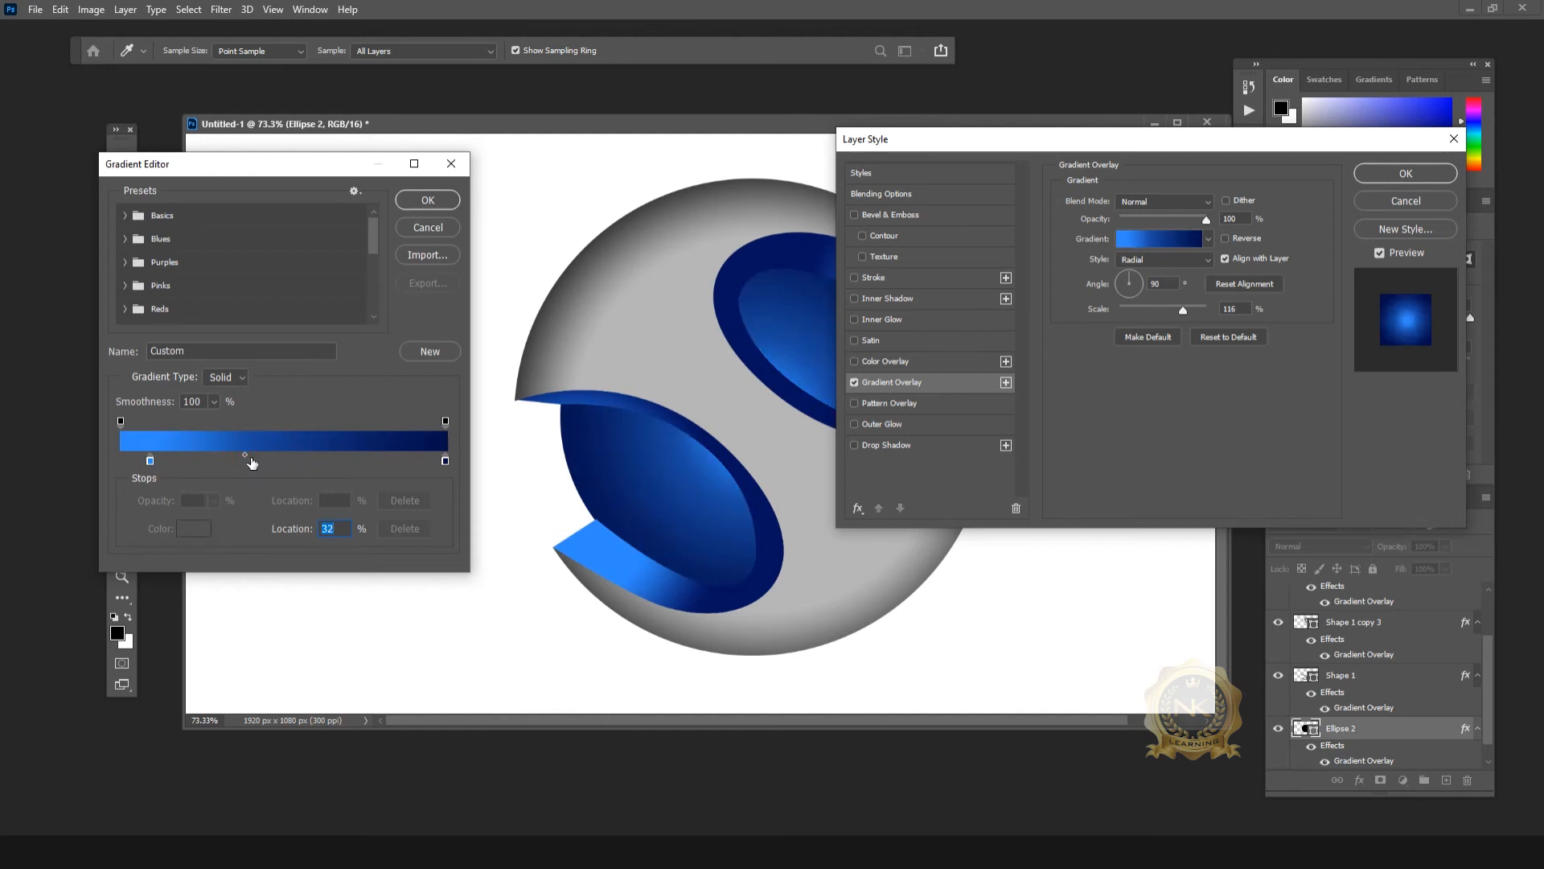
drag(245, 453, 322, 456)
click(429, 204)
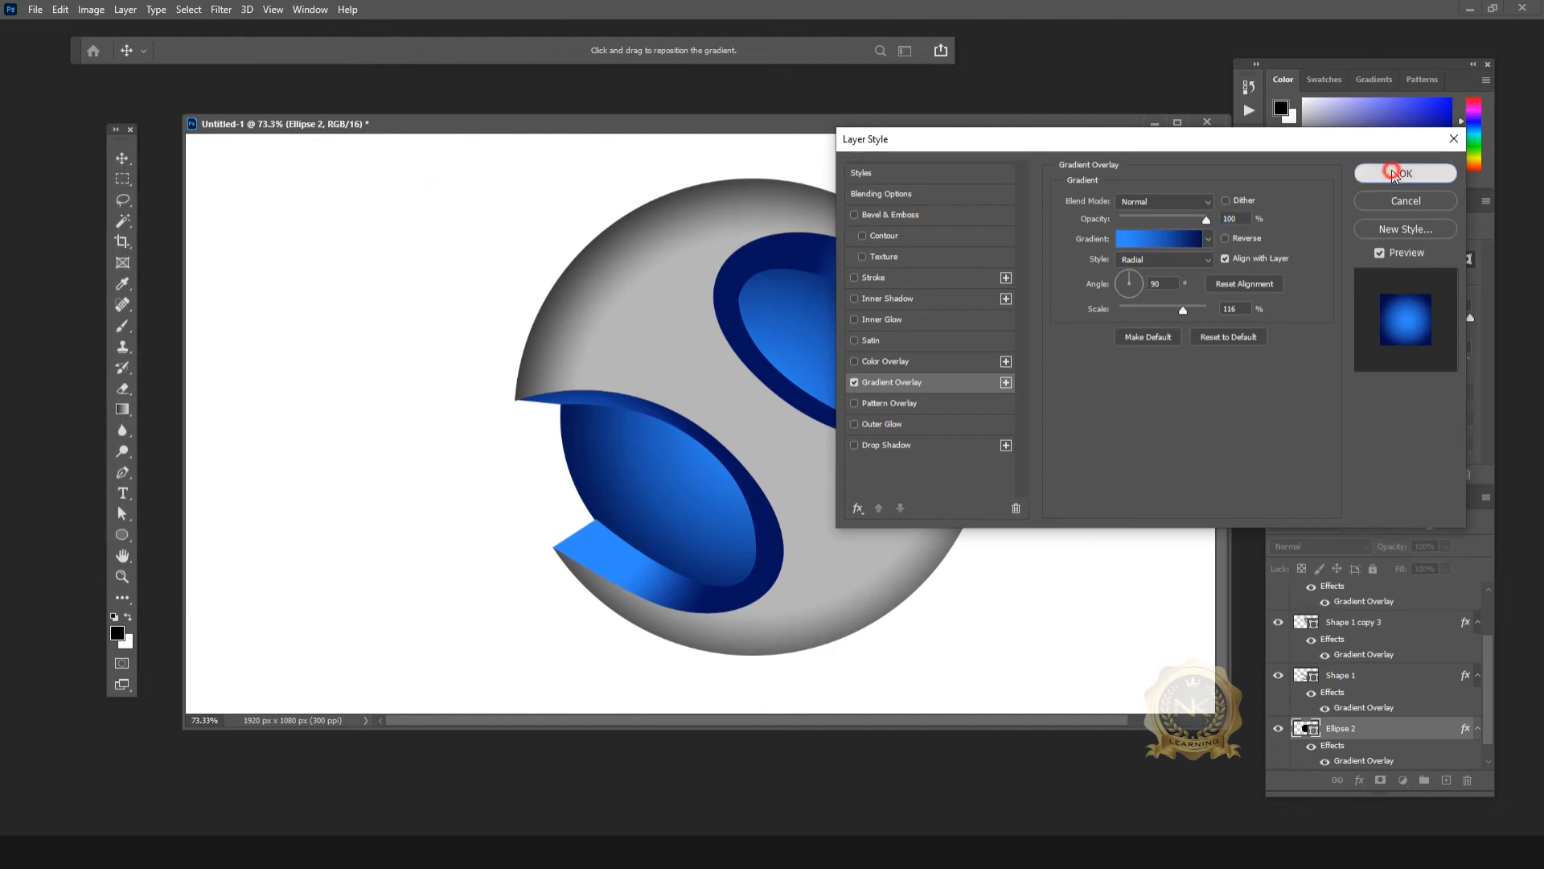
click(1398, 174)
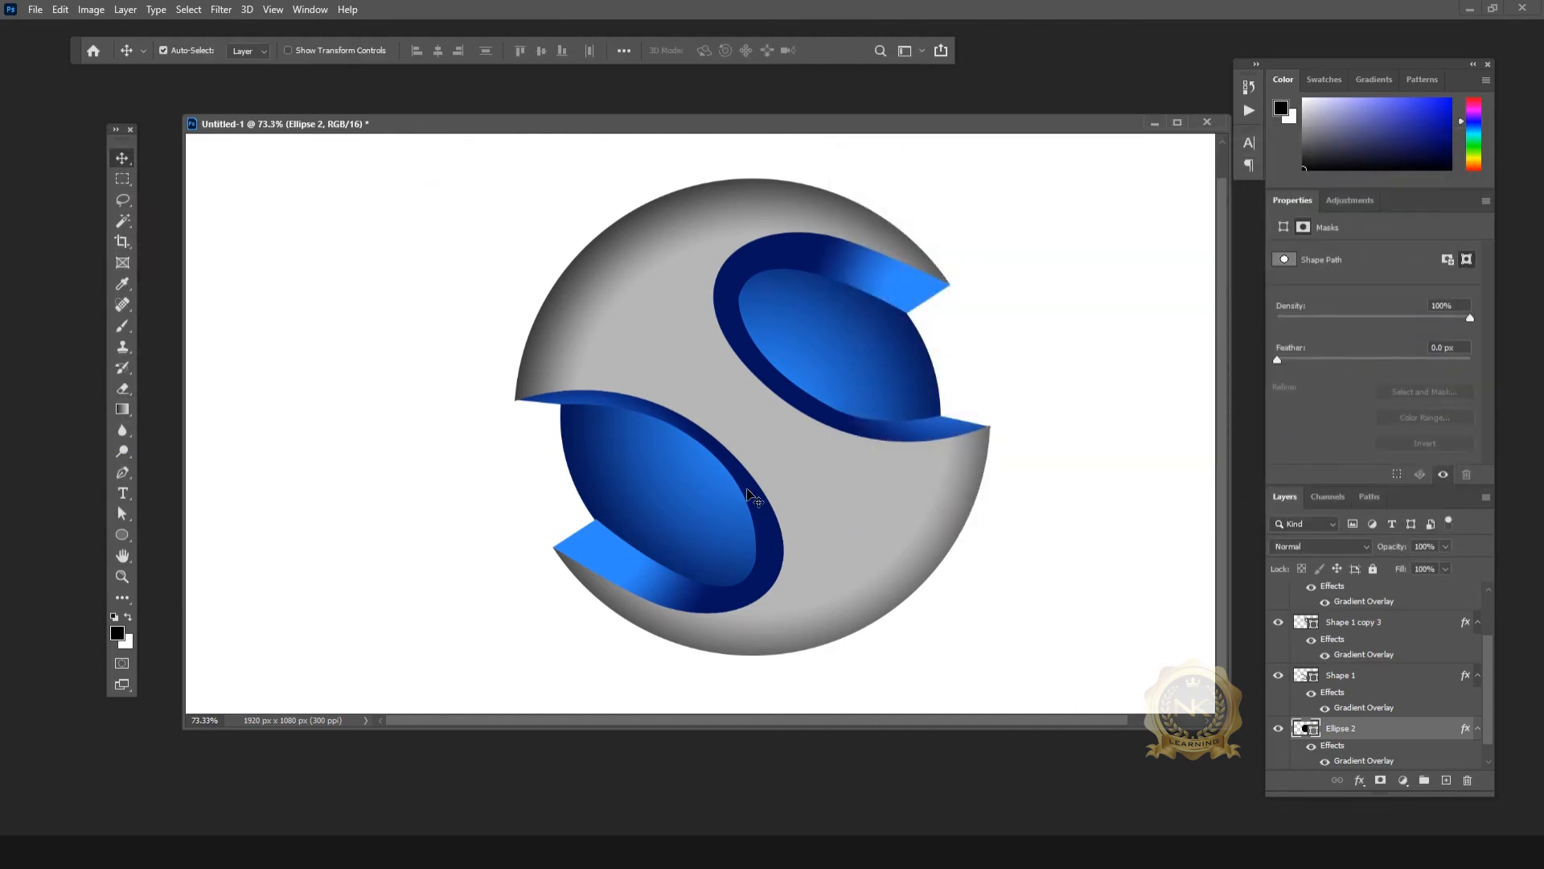
Step: Move Shape 1's inner corner anchor on the lower-left bright blue band slightly up and outward to the core ellipse's edge
scroll(624, 557, up, 5)
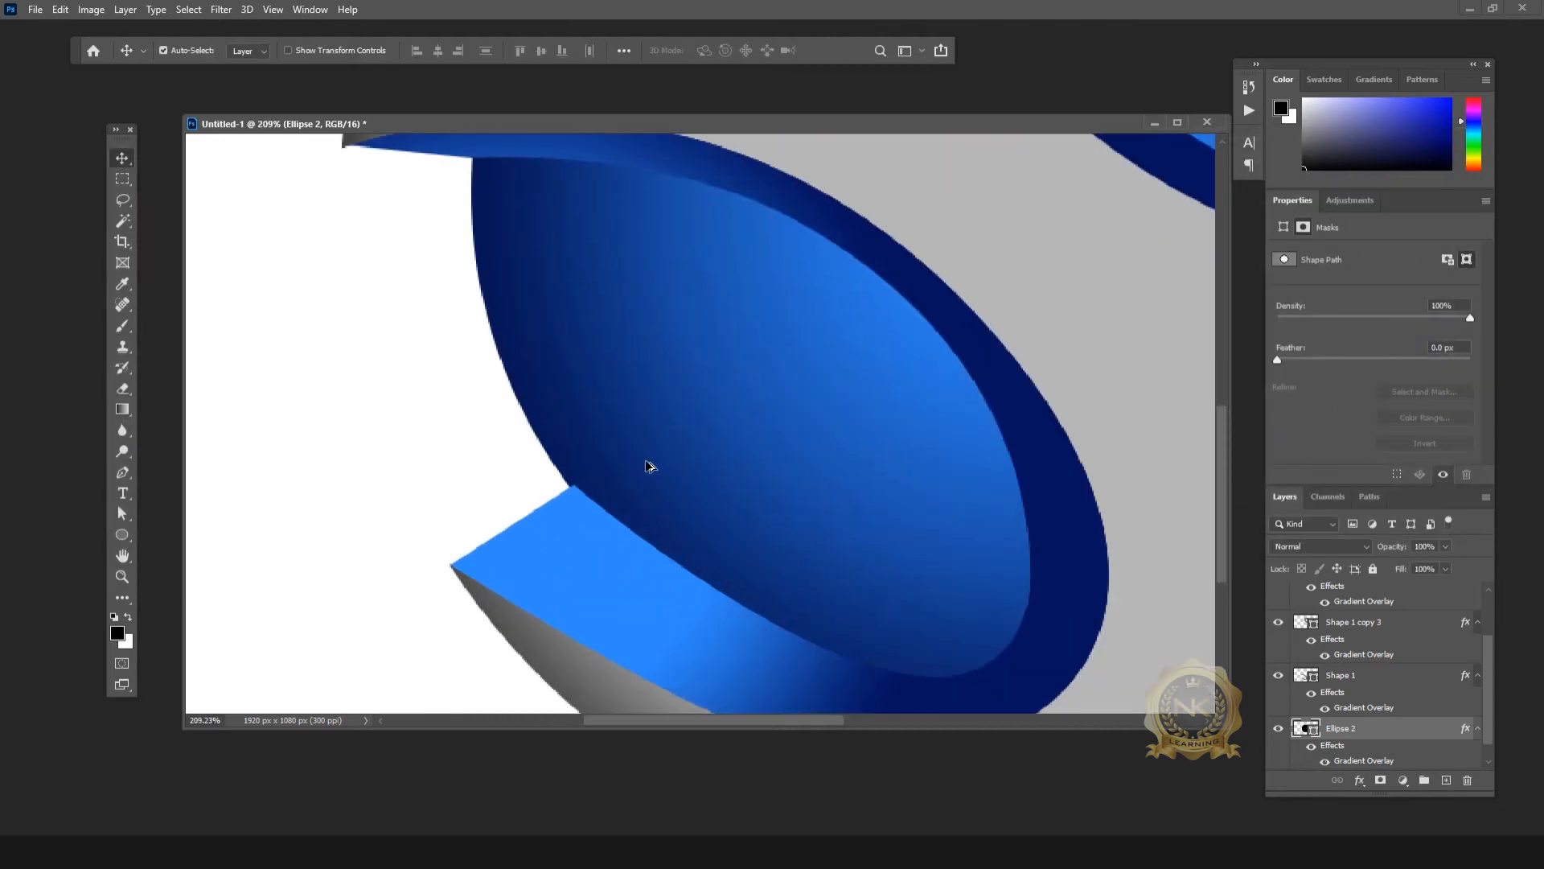
scroll(631, 492, down, 4)
scroll(623, 512, up, 4)
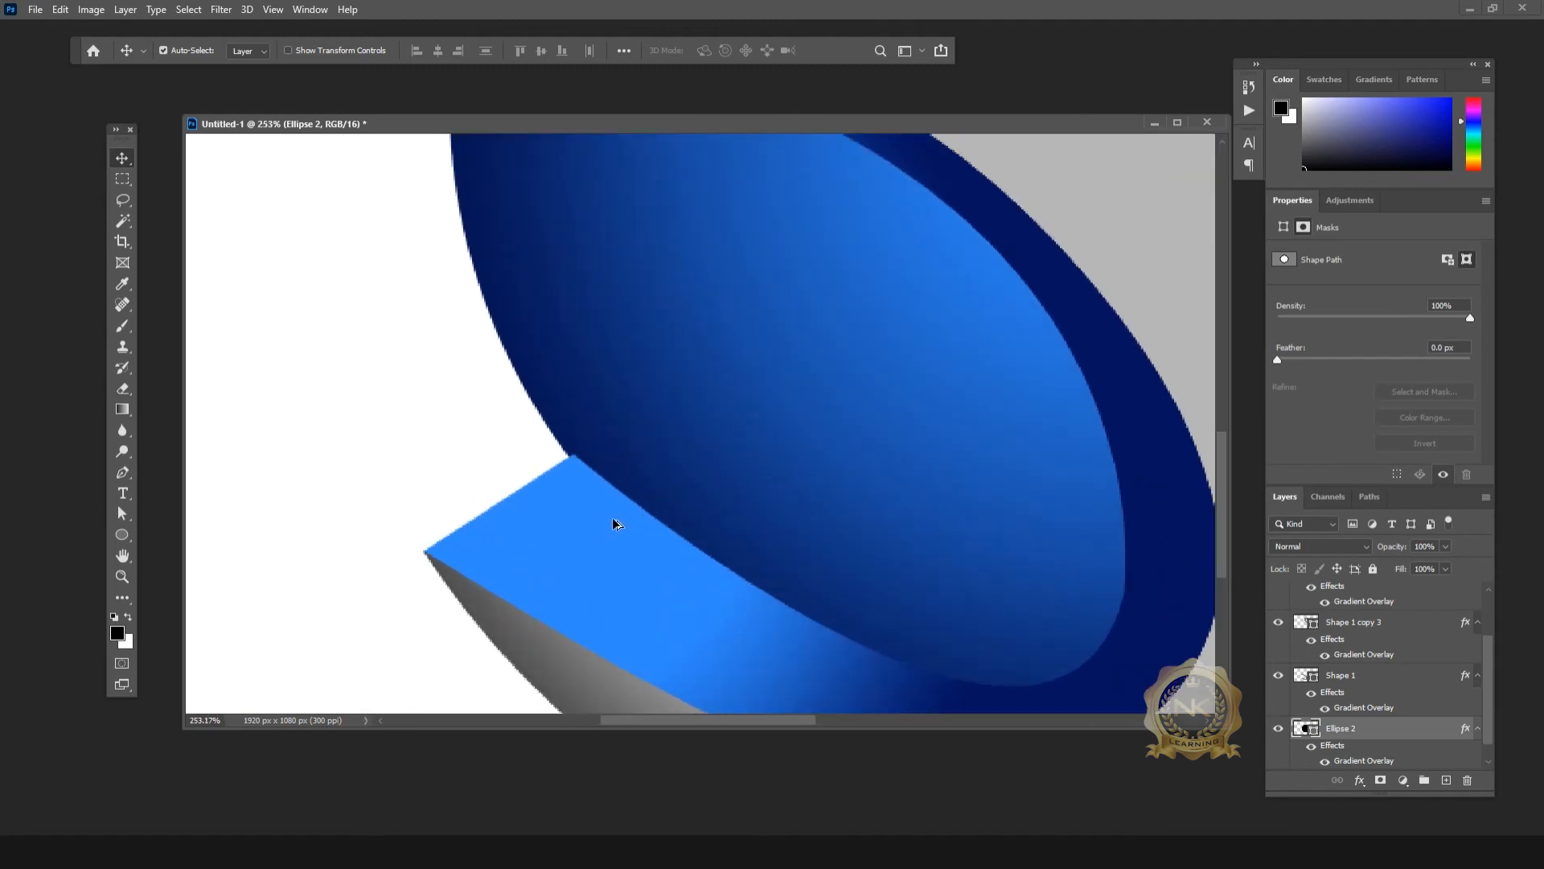
click(595, 511)
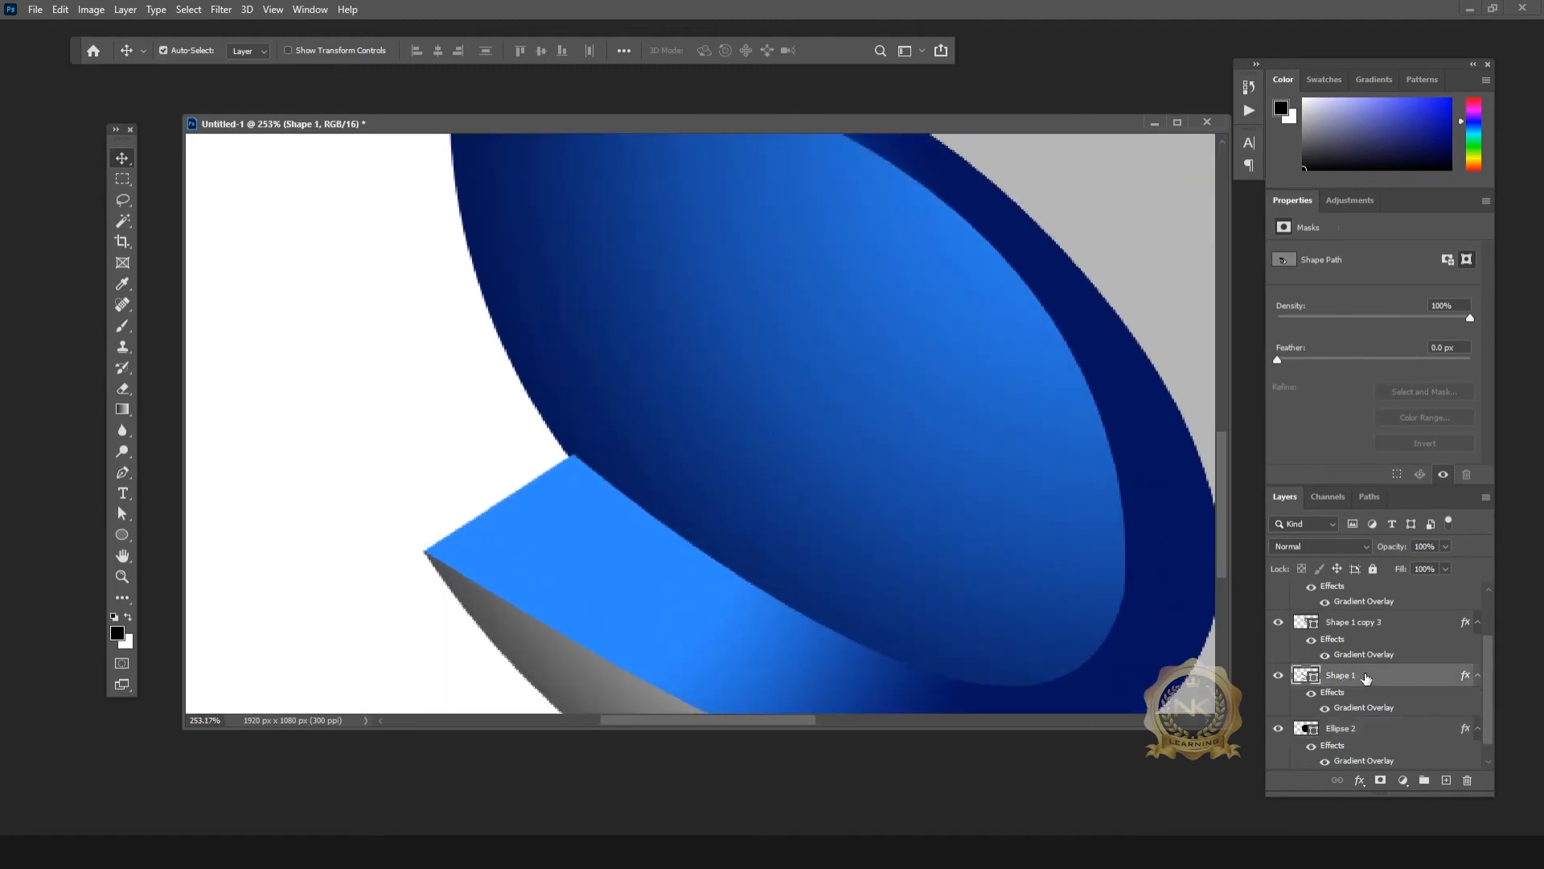
click(125, 475)
click(595, 504)
click(574, 456)
key(ctrl+z)
ctrl+click(575, 454)
drag(575, 455, 563, 448)
click(122, 159)
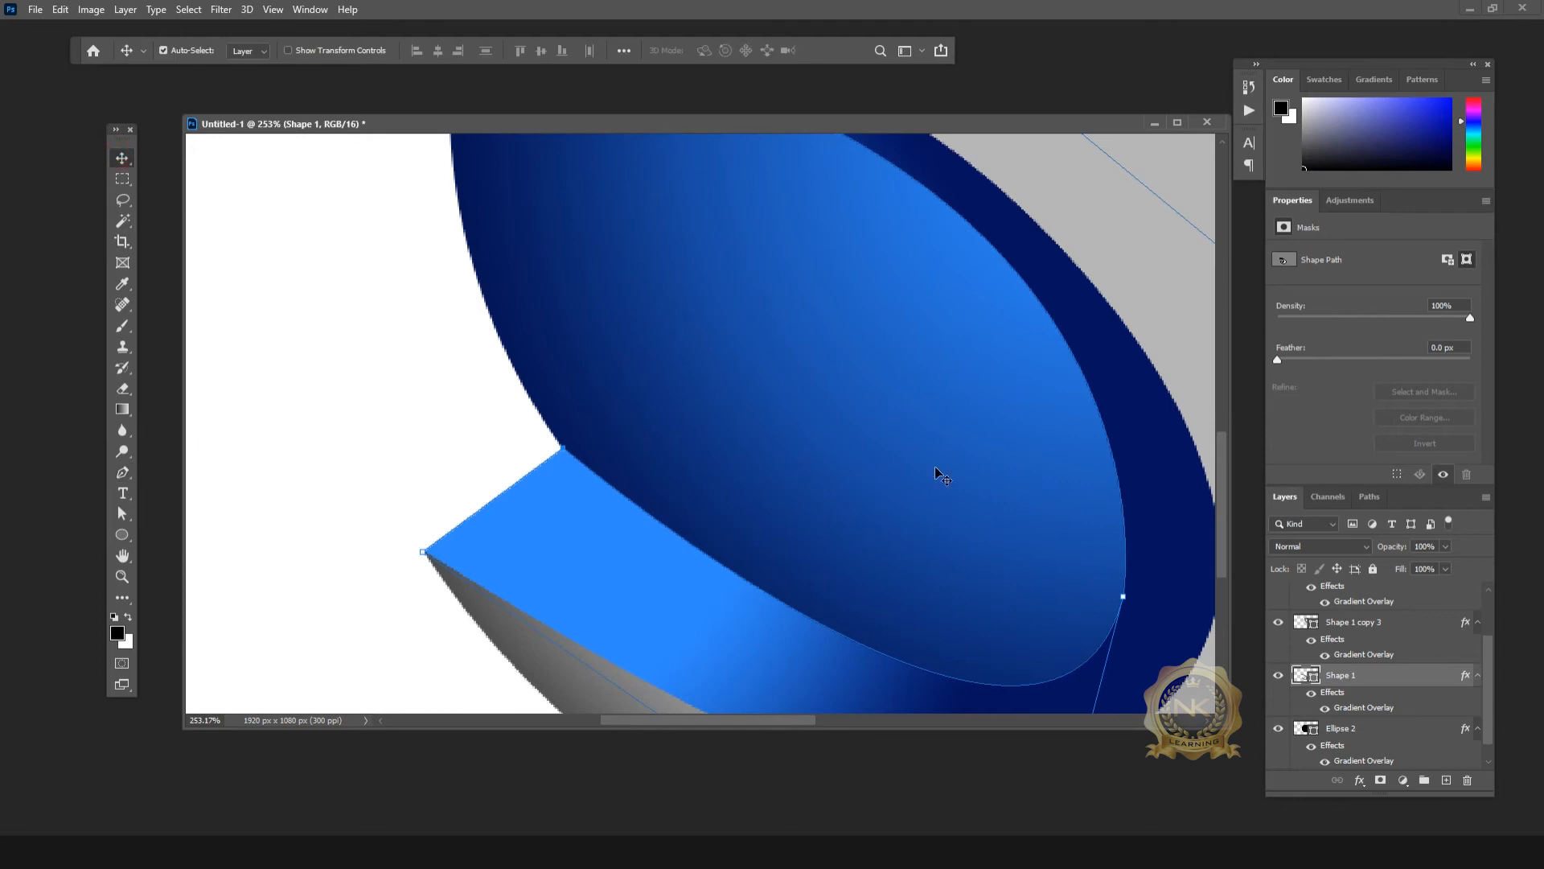
key(ctrl+0)
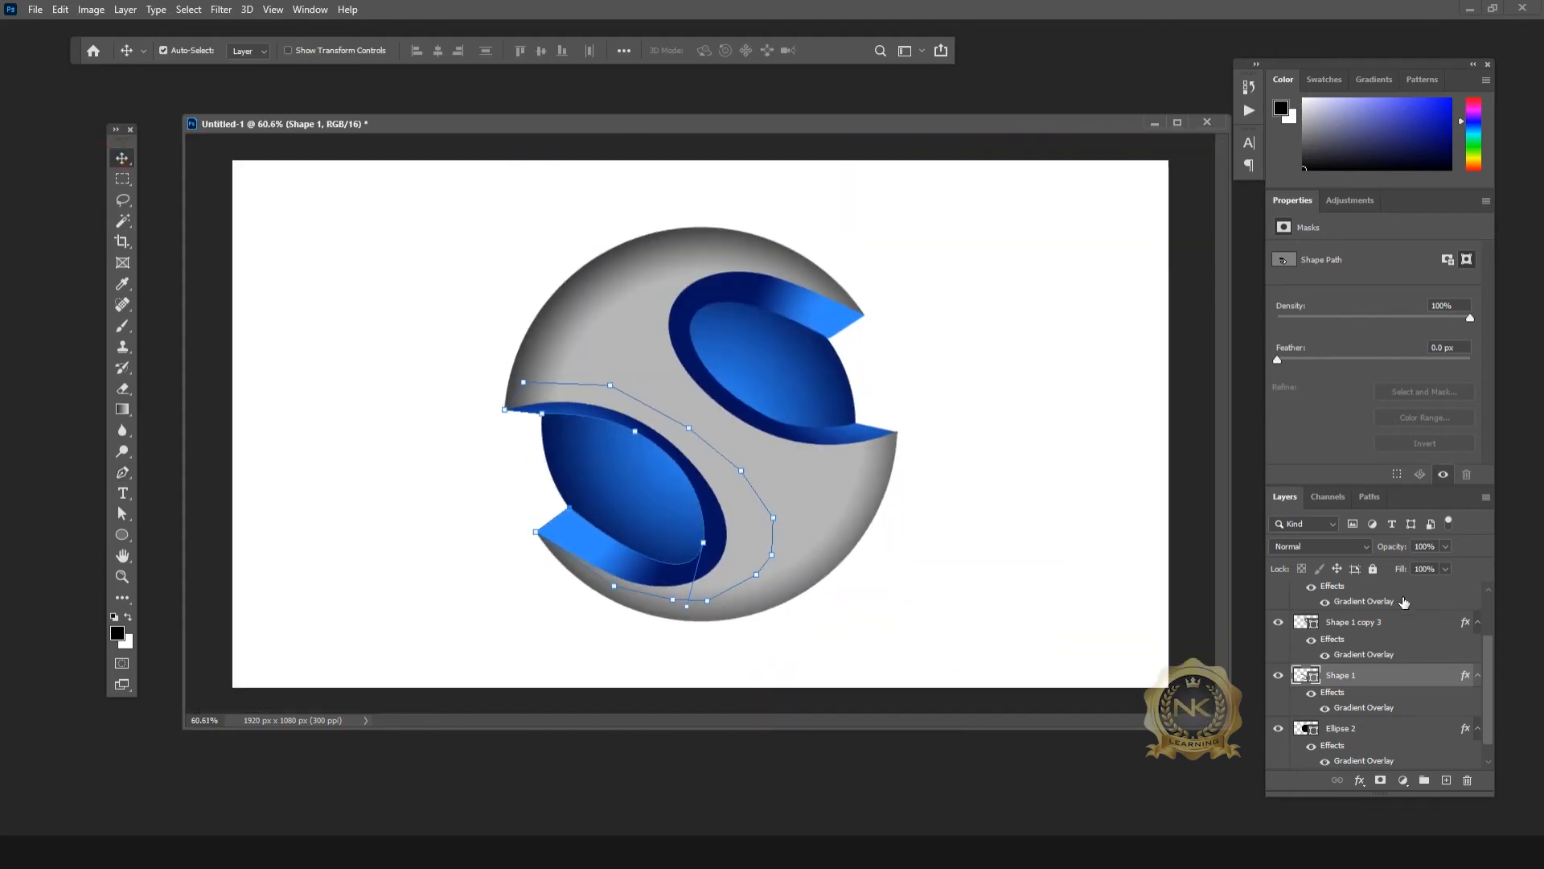
Step: Above Shape 1 copy 2, draw a closed curved path inside the lower-left blue core area with the Pen tool in Path mode
scroll(1404, 601, up, 2)
click(1376, 594)
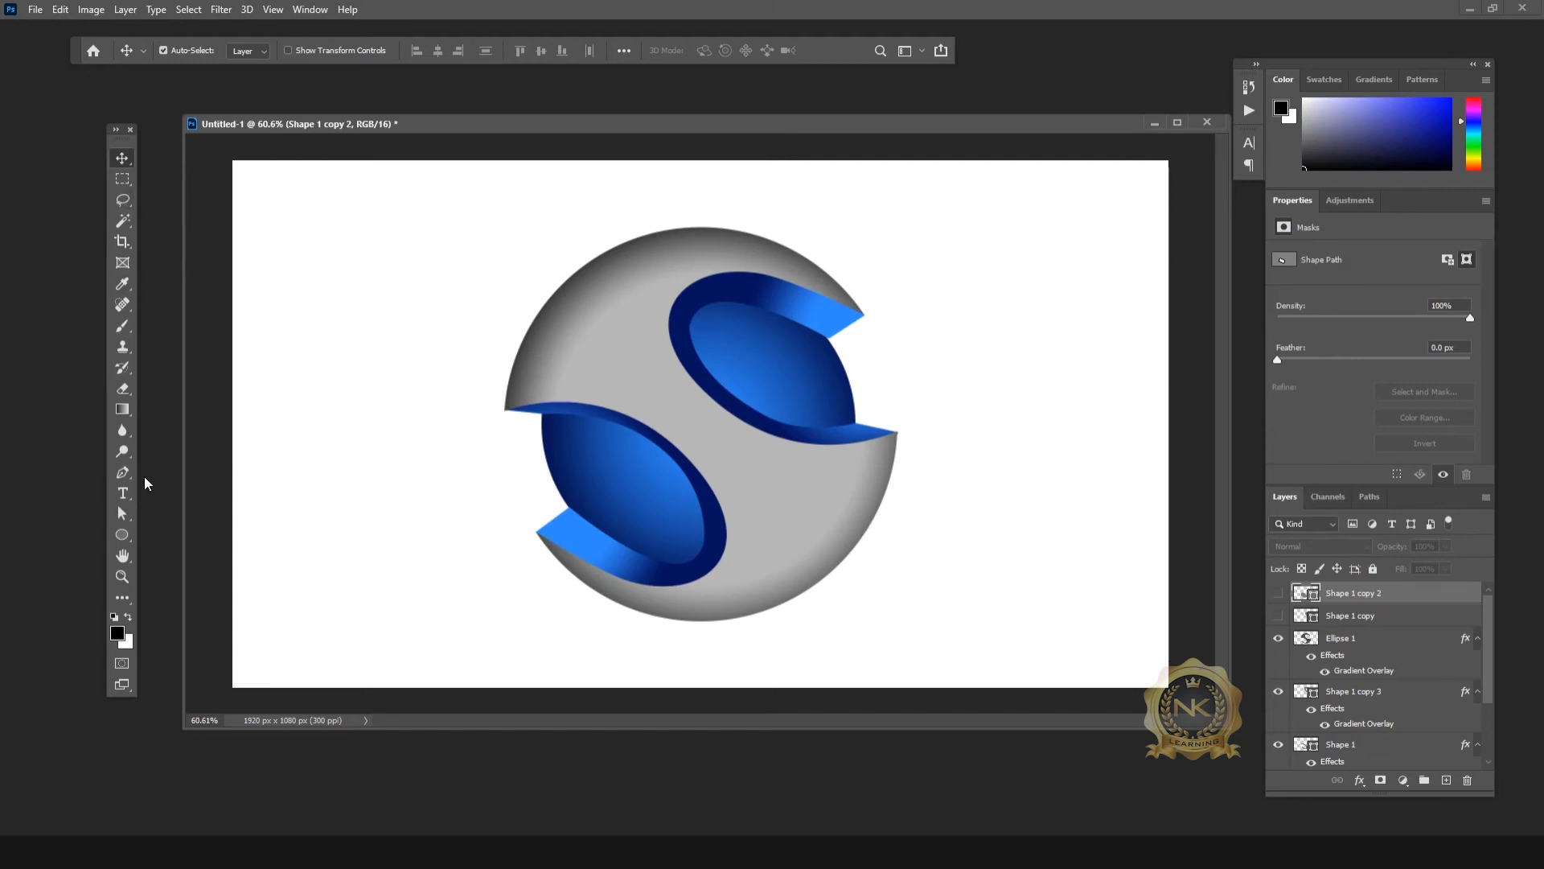
click(123, 472)
click(187, 50)
click(181, 72)
scroll(627, 522, up, 2)
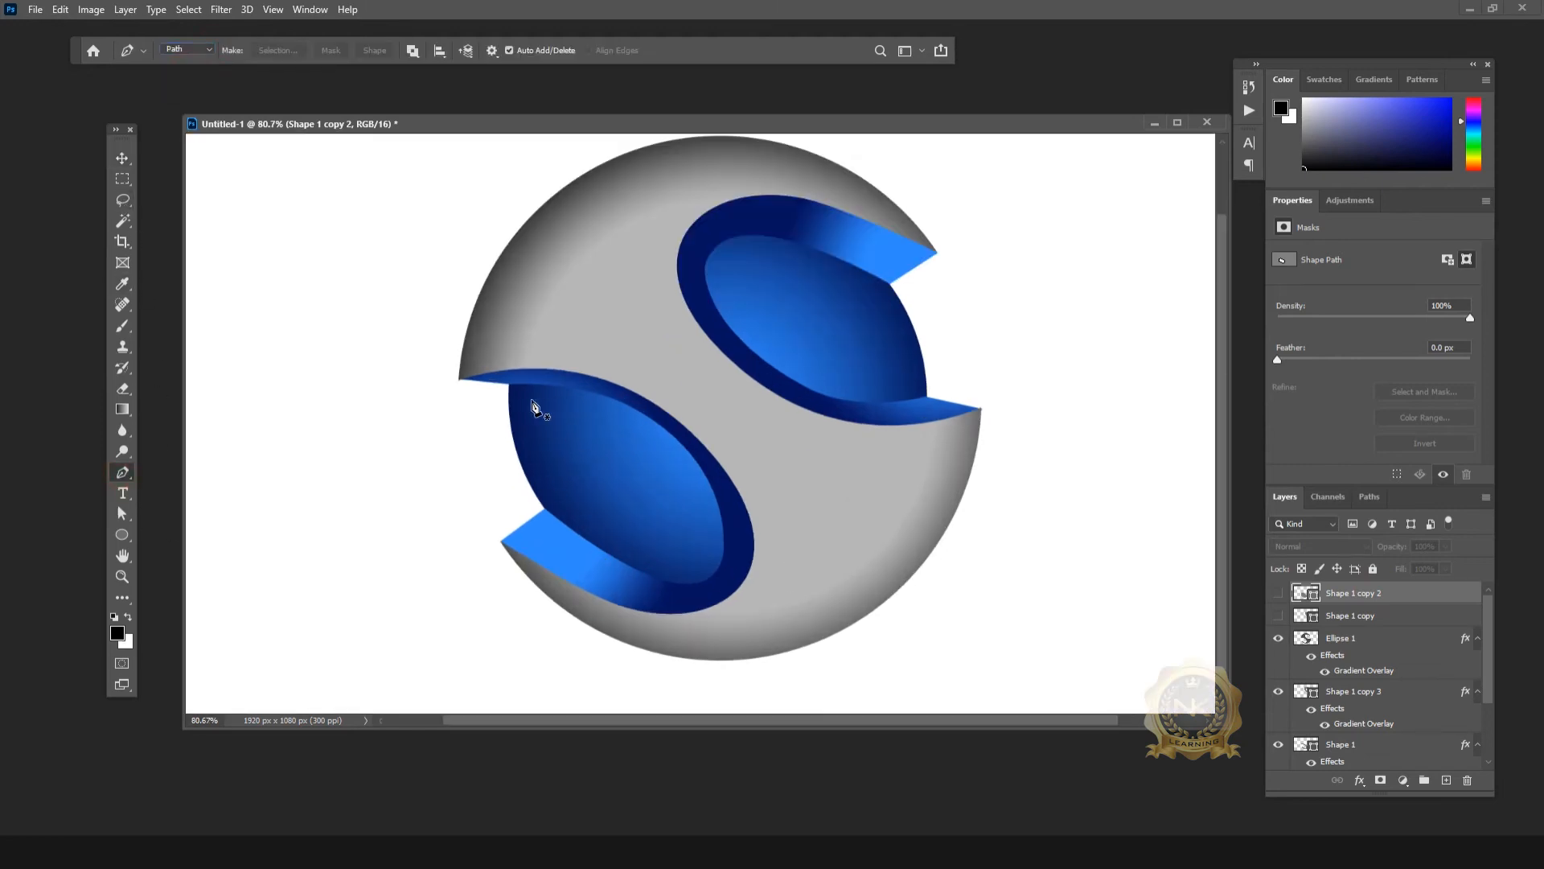
click(532, 403)
mouse_move(754, 588)
mouse_down()
mouse_move(773, 614)
mouse_move(755, 601)
mouse_up()
drag(659, 566, 642, 582)
key(ctrl+z)
alt+click(692, 496)
drag(641, 557, 544, 515)
alt+click(641, 558)
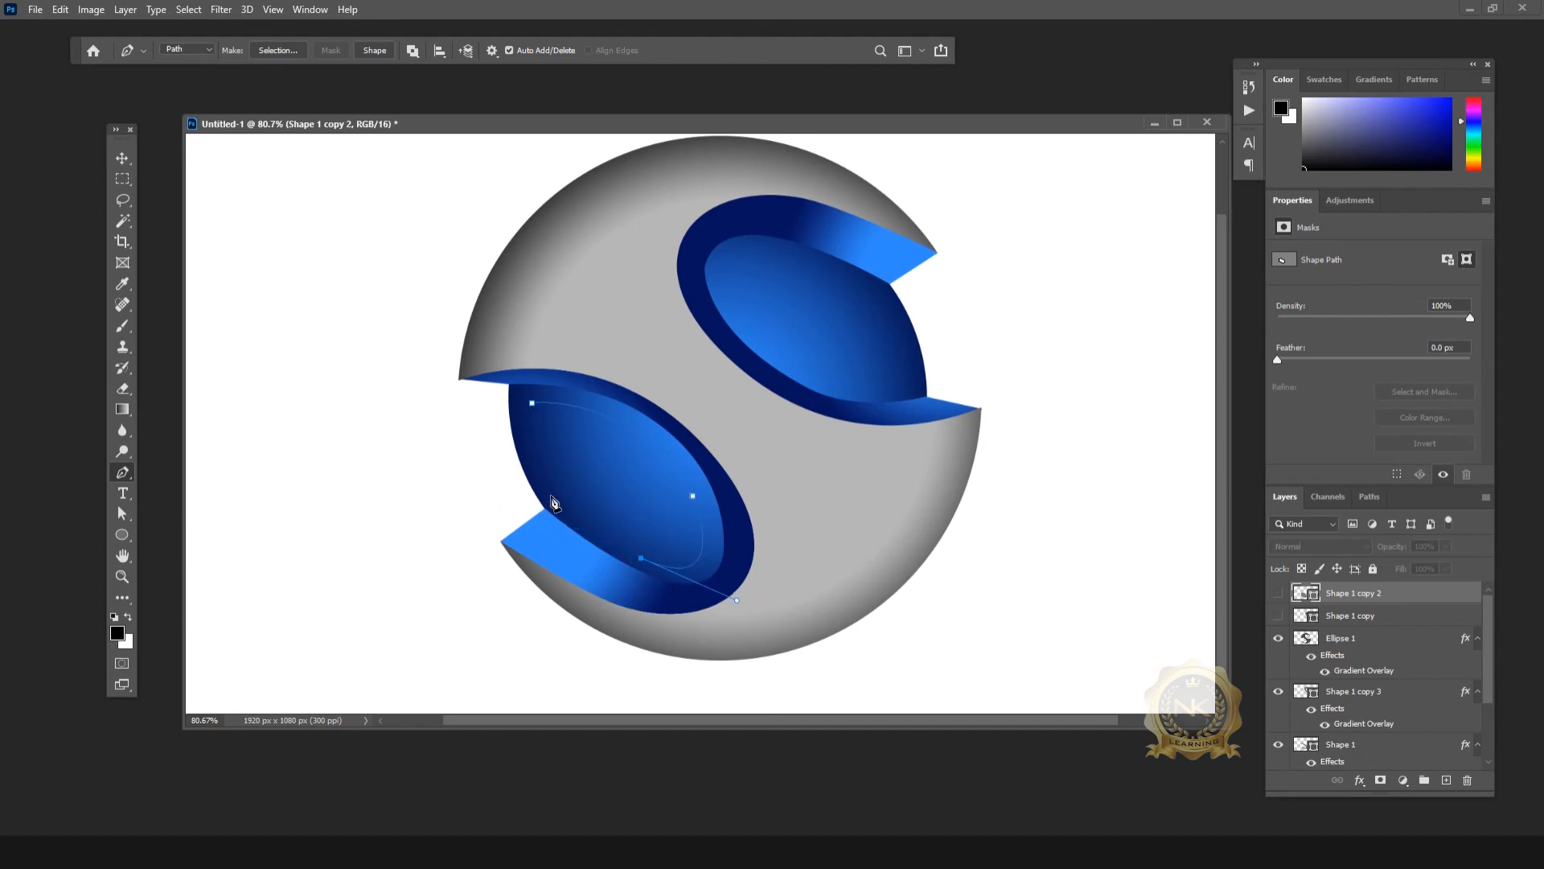
click(555, 502)
click(533, 404)
key(v)
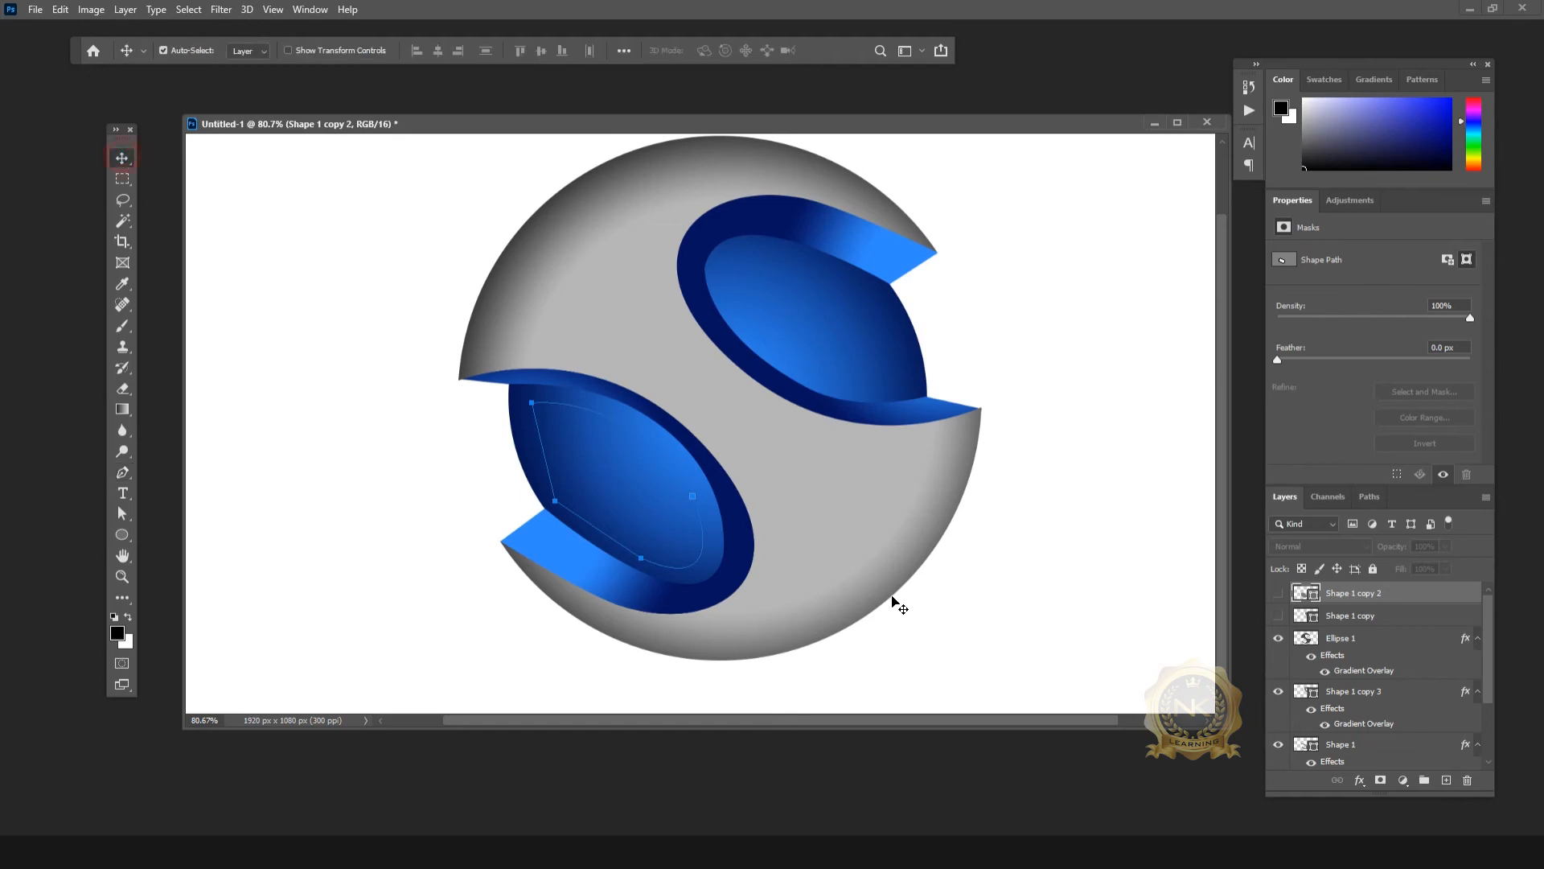
Step: Convert the curved path to a selection and add a new layer above Shape 1 copy 2
key(ctrl)
key(ctrl+Return)
key(ctrl+shift+alt+n)
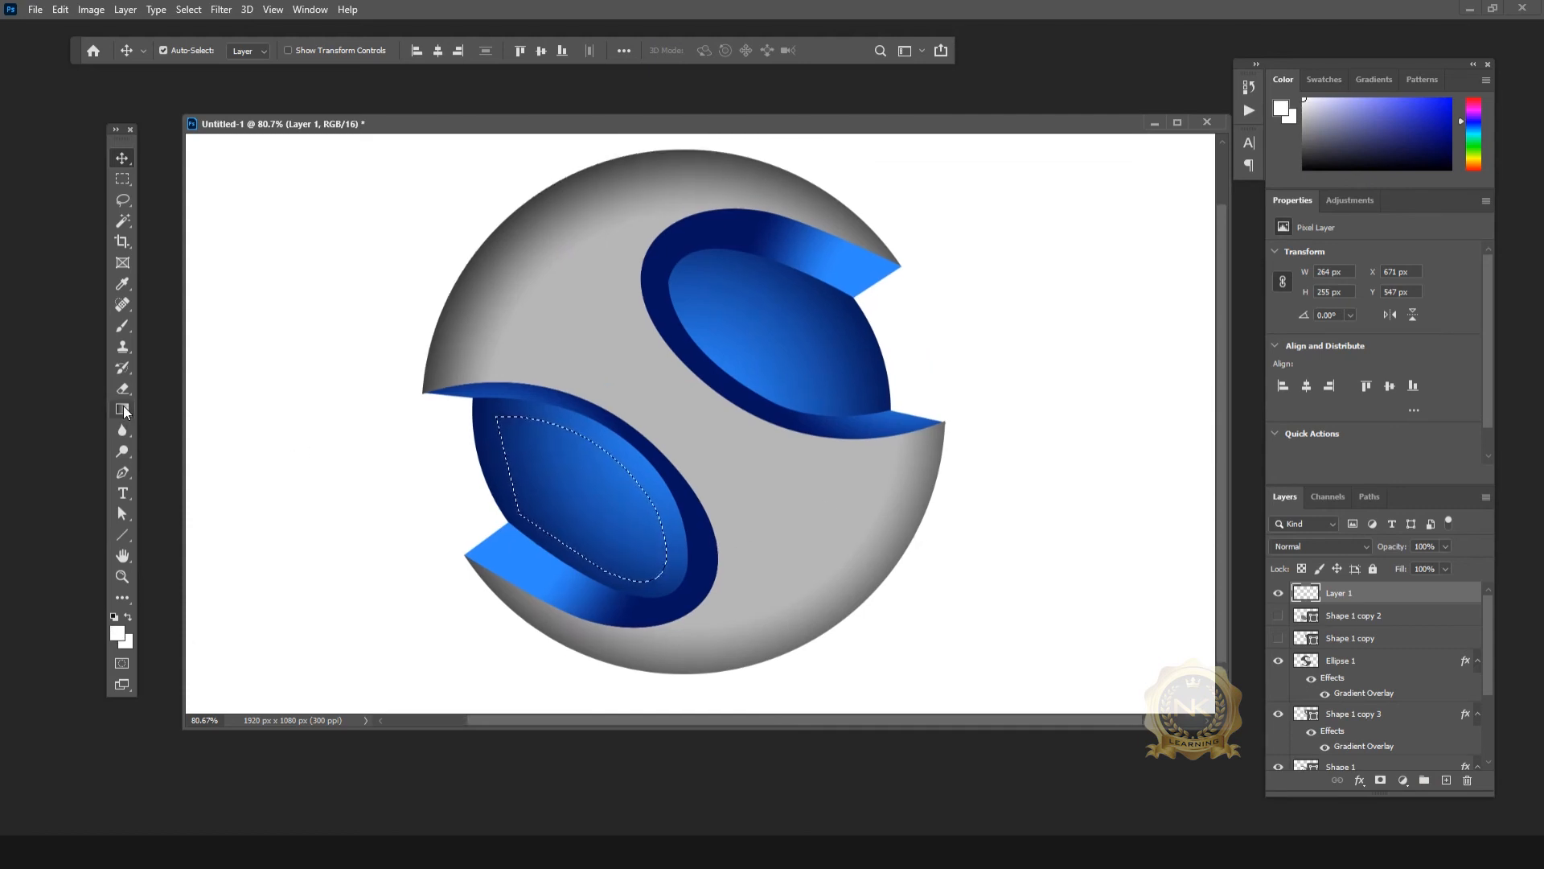
Step: Set the Gradient tool's starting colour stop to dark navy #051655, sampled from the edge of the blue core
click(123, 407)
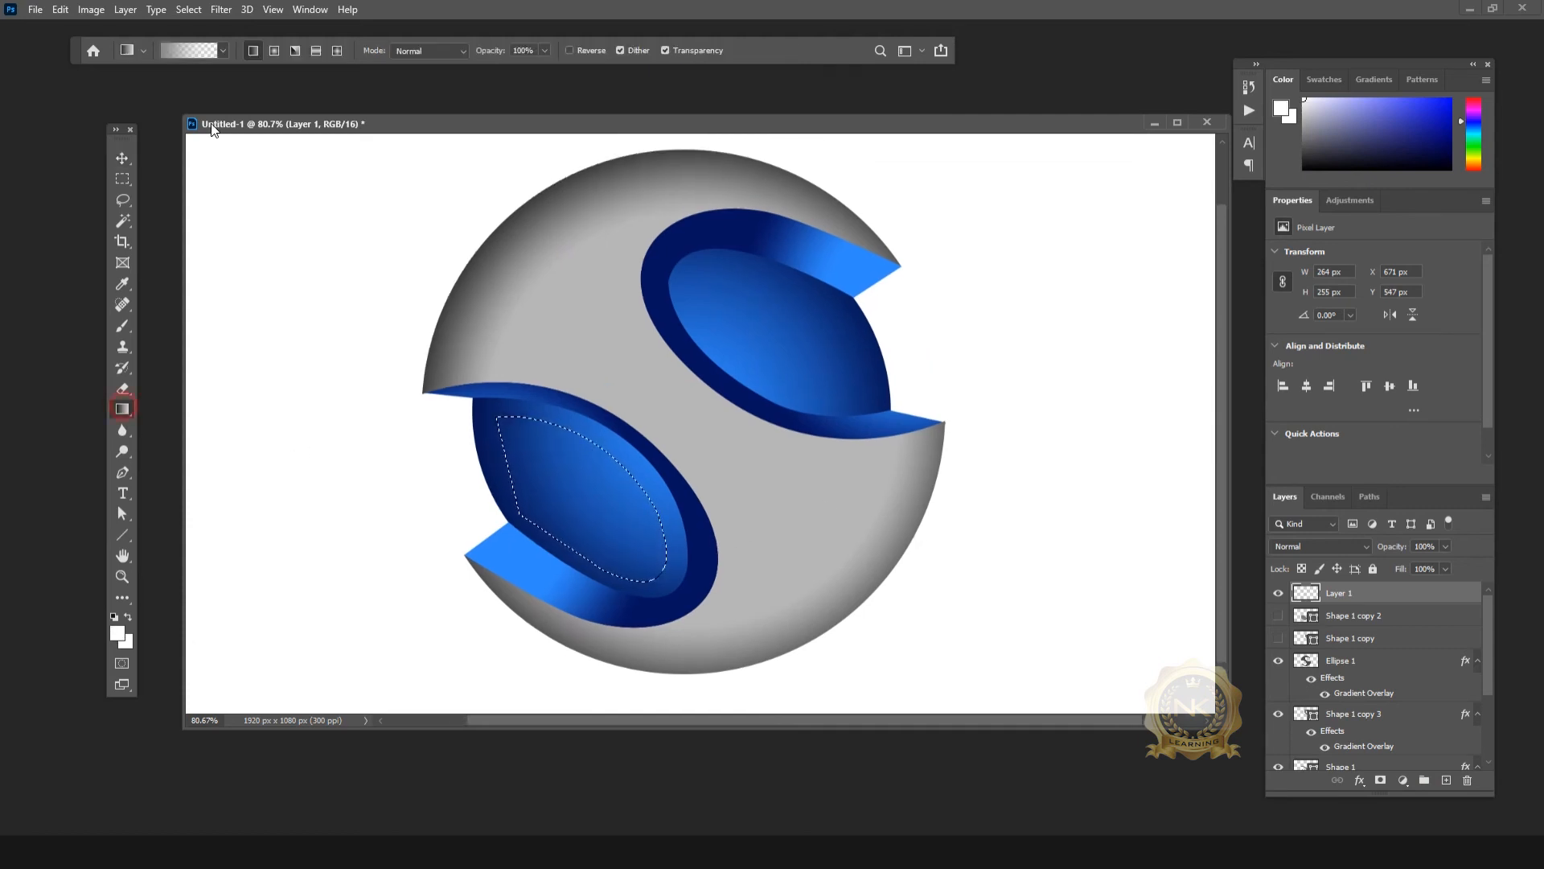
click(201, 51)
click(125, 215)
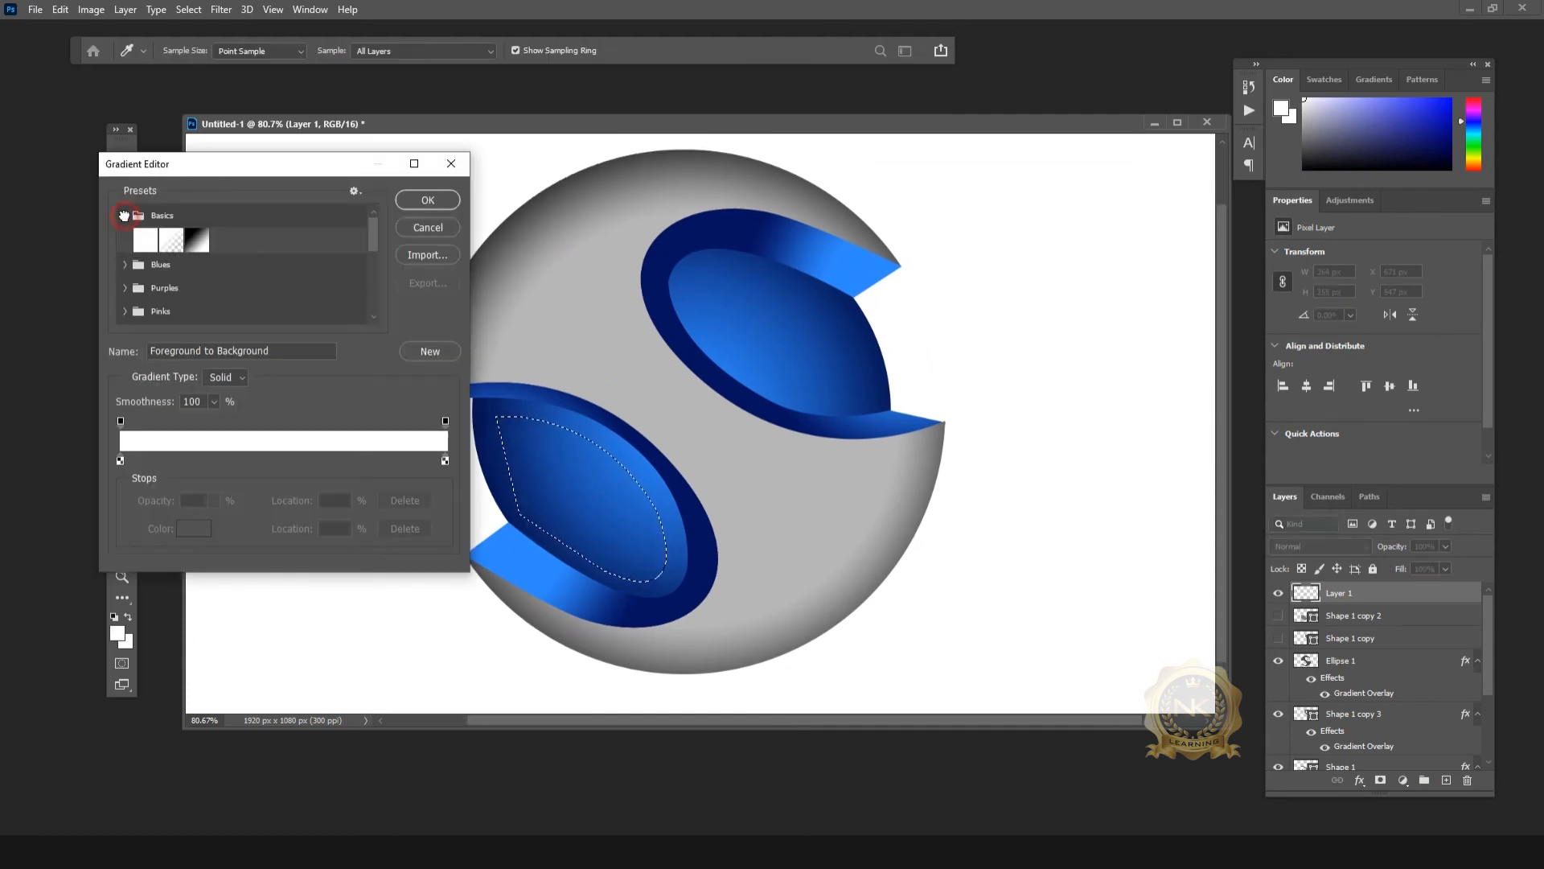
click(120, 461)
click(193, 528)
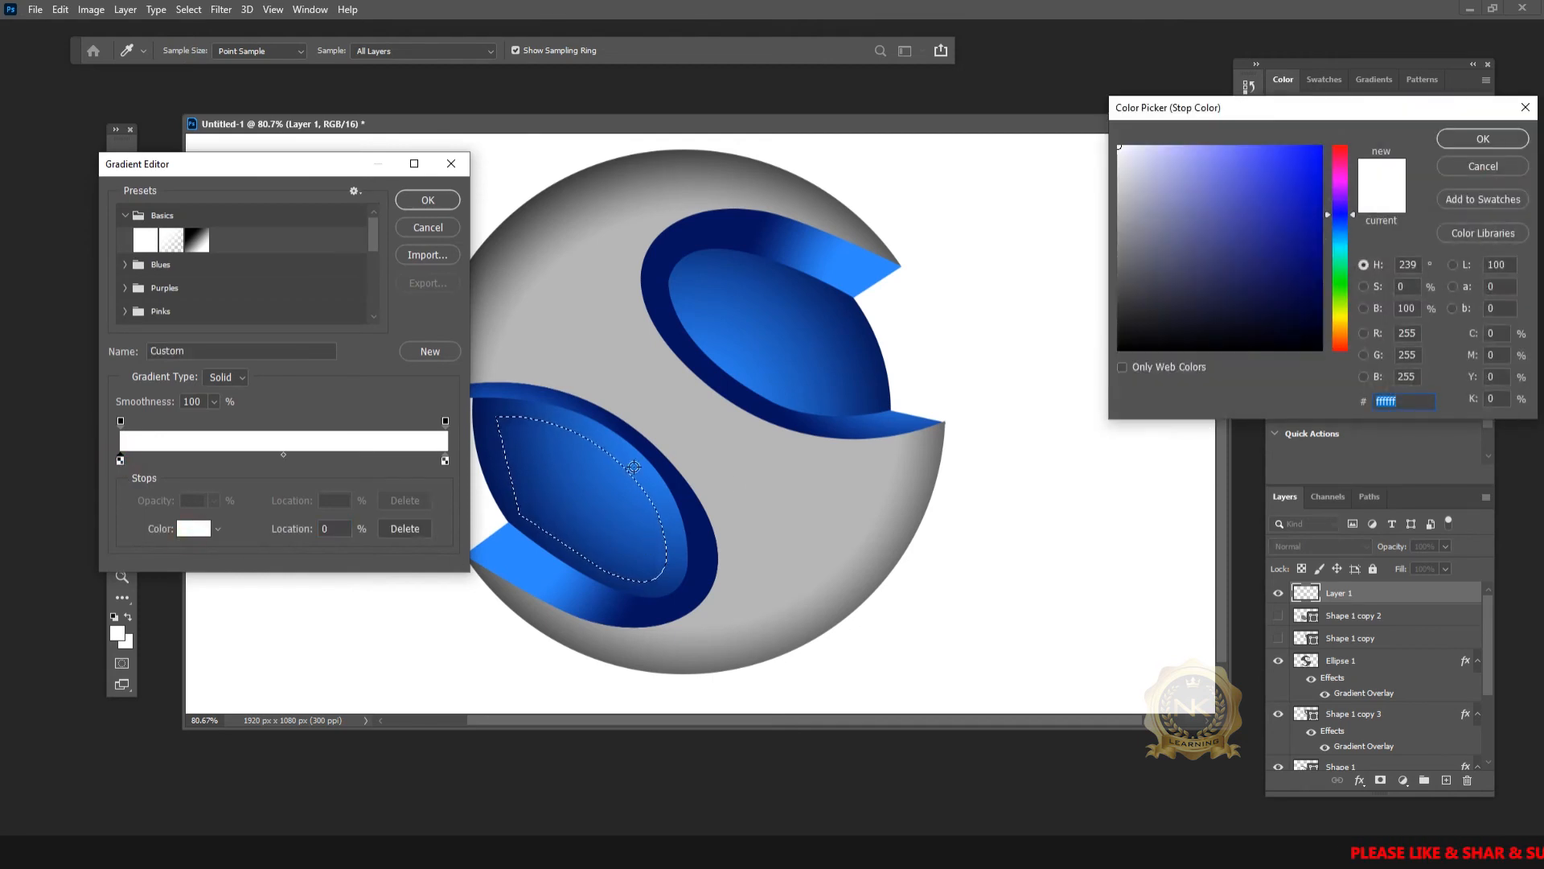
click(479, 451)
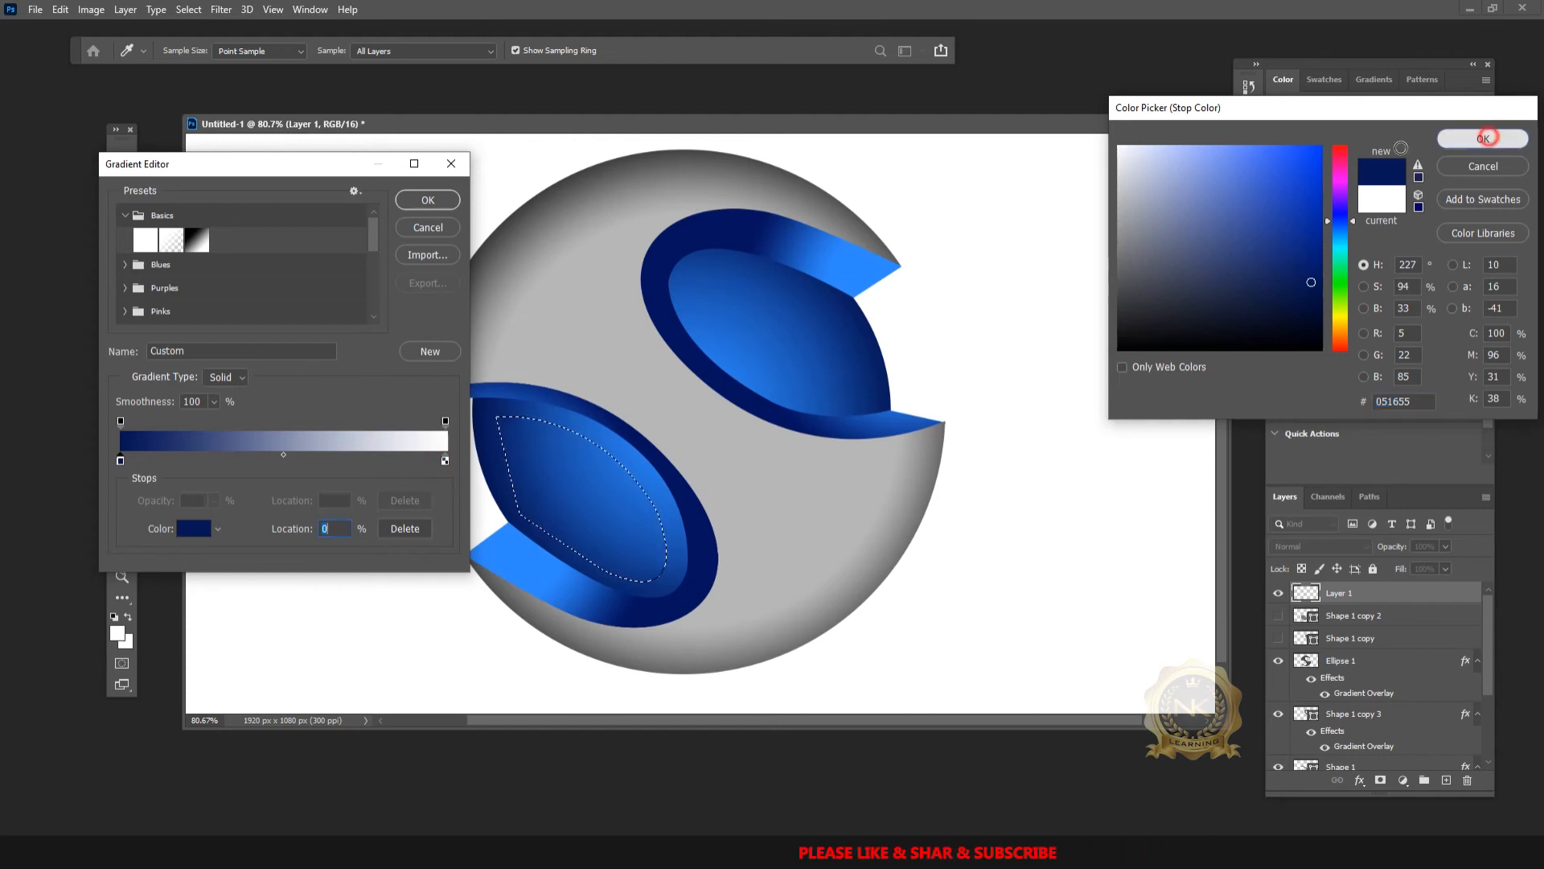
click(1484, 139)
Step: Set the gradient's ending colour stop at 100% to white and accept the navy-to-white gradient
click(444, 460)
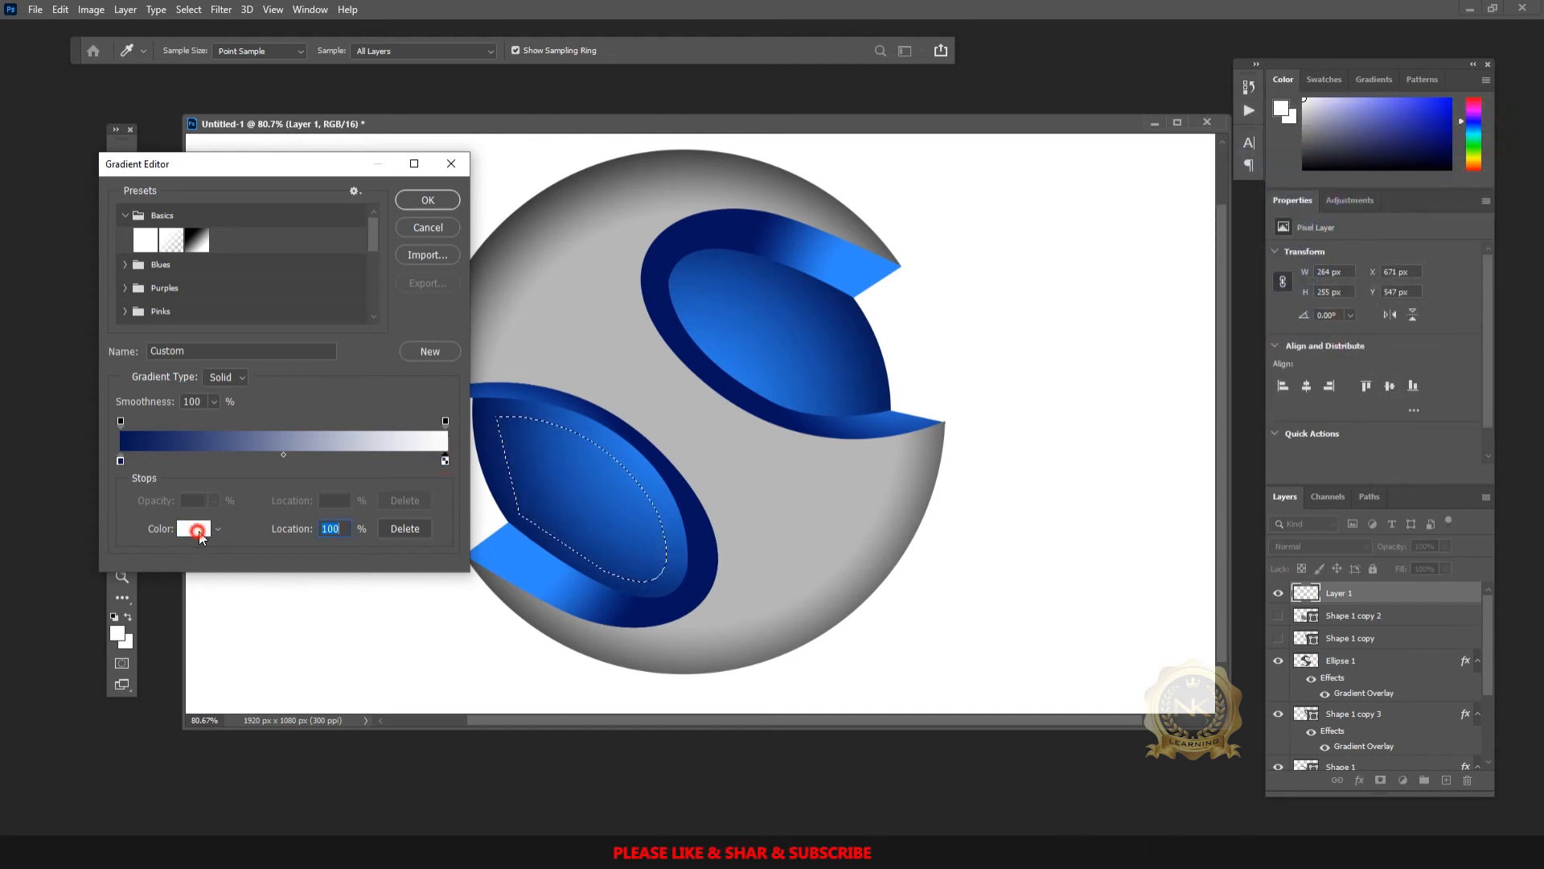
click(194, 529)
click(1484, 139)
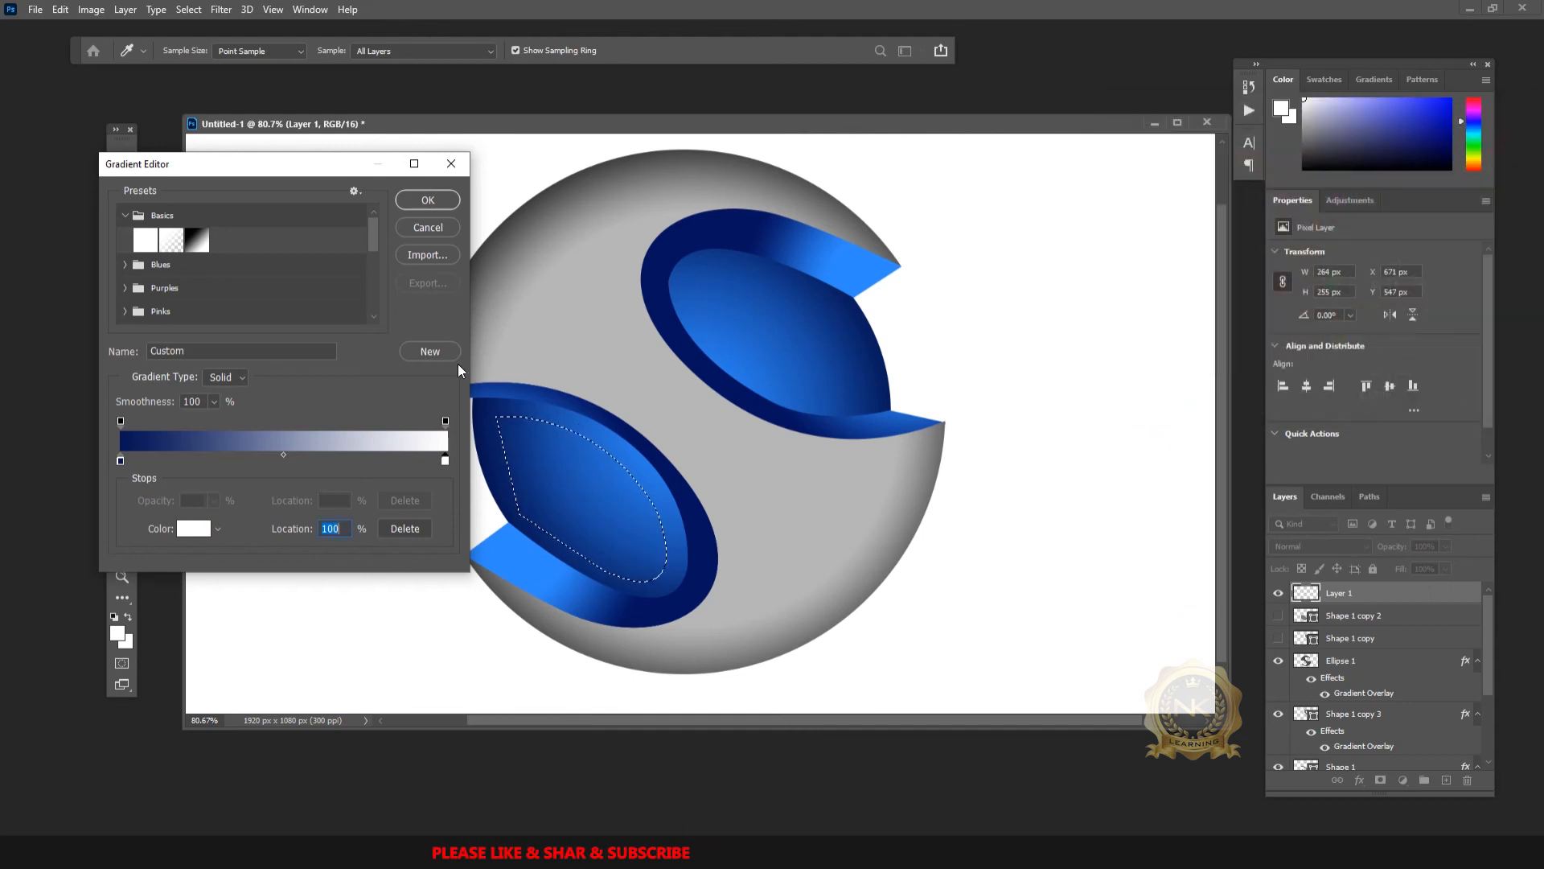
click(428, 201)
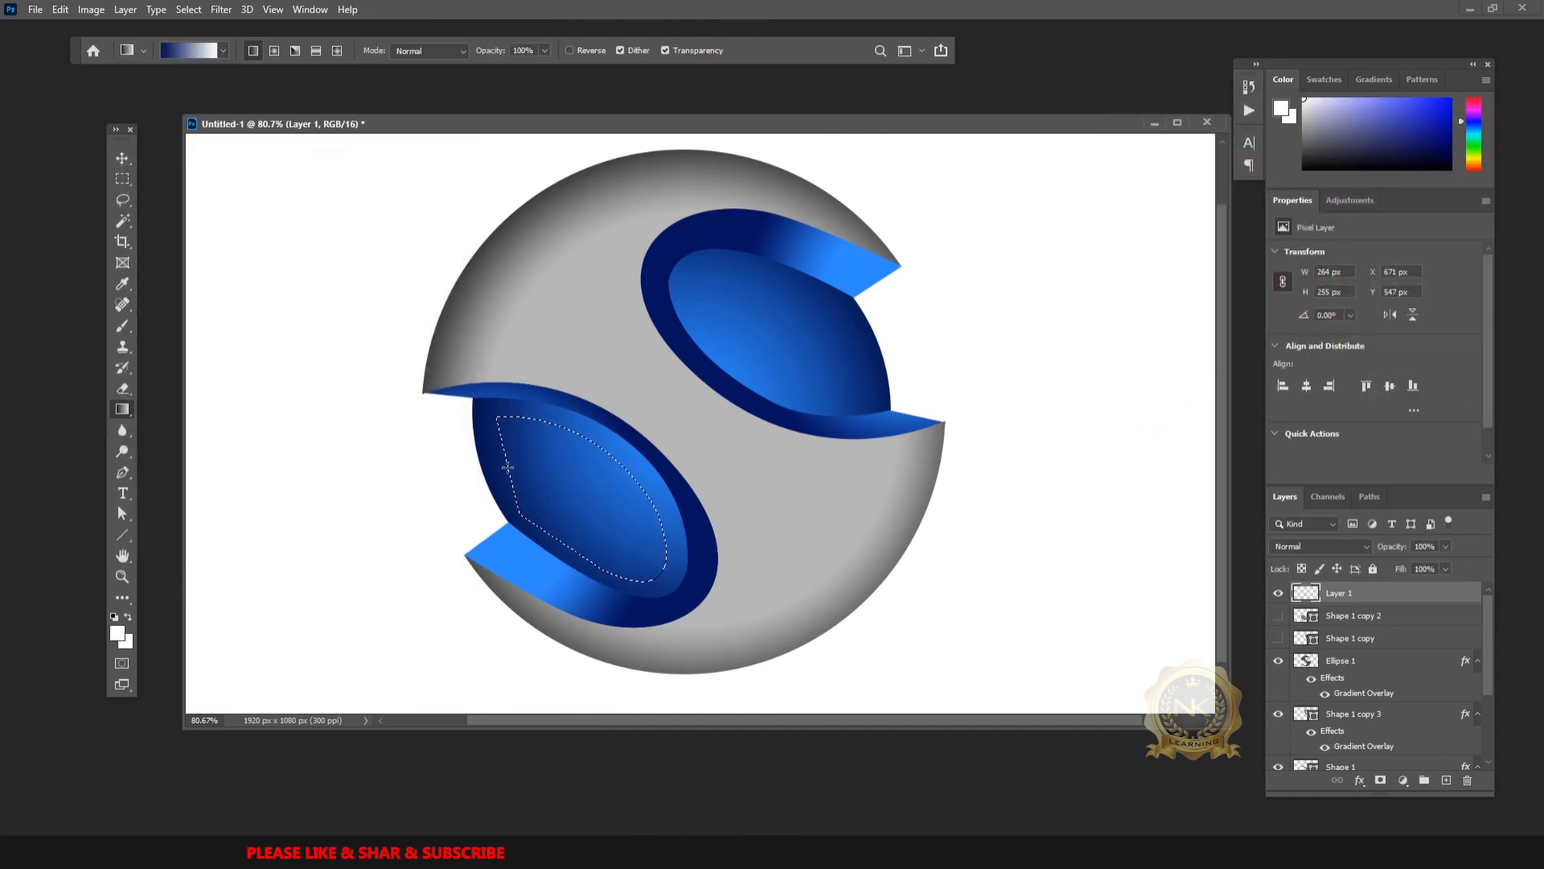
Step: Fill the selection with the gradient, navy at the upper left to white at the lower right, deselect, and set Layer 1's opacity to 88%
drag(487, 468, 652, 554)
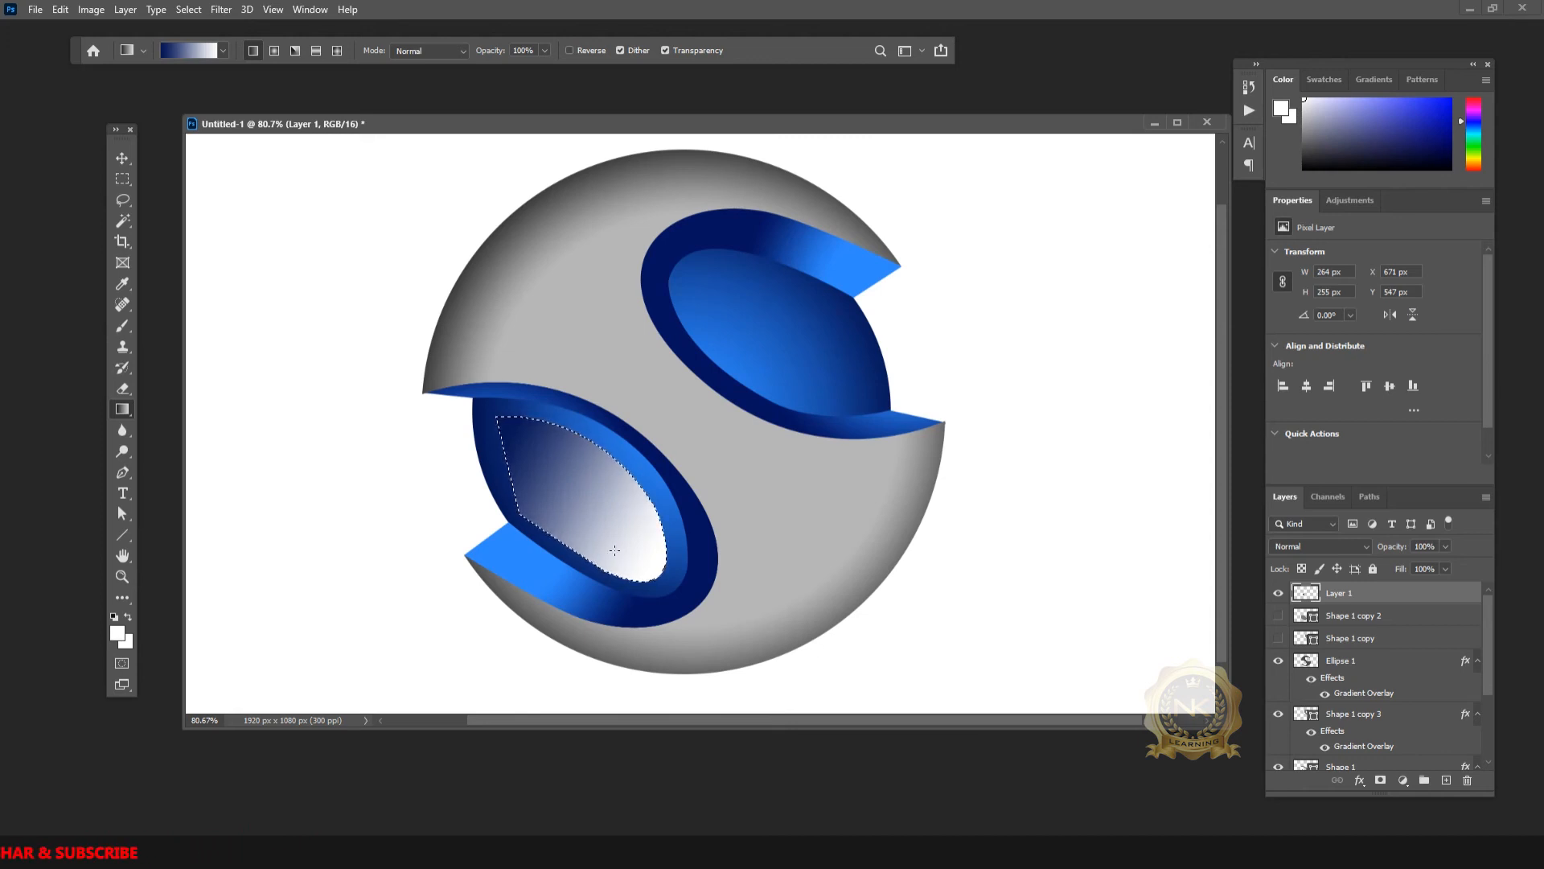
key(ctrl+z)
drag(518, 494, 663, 553)
key(ctrl+d)
key(v)
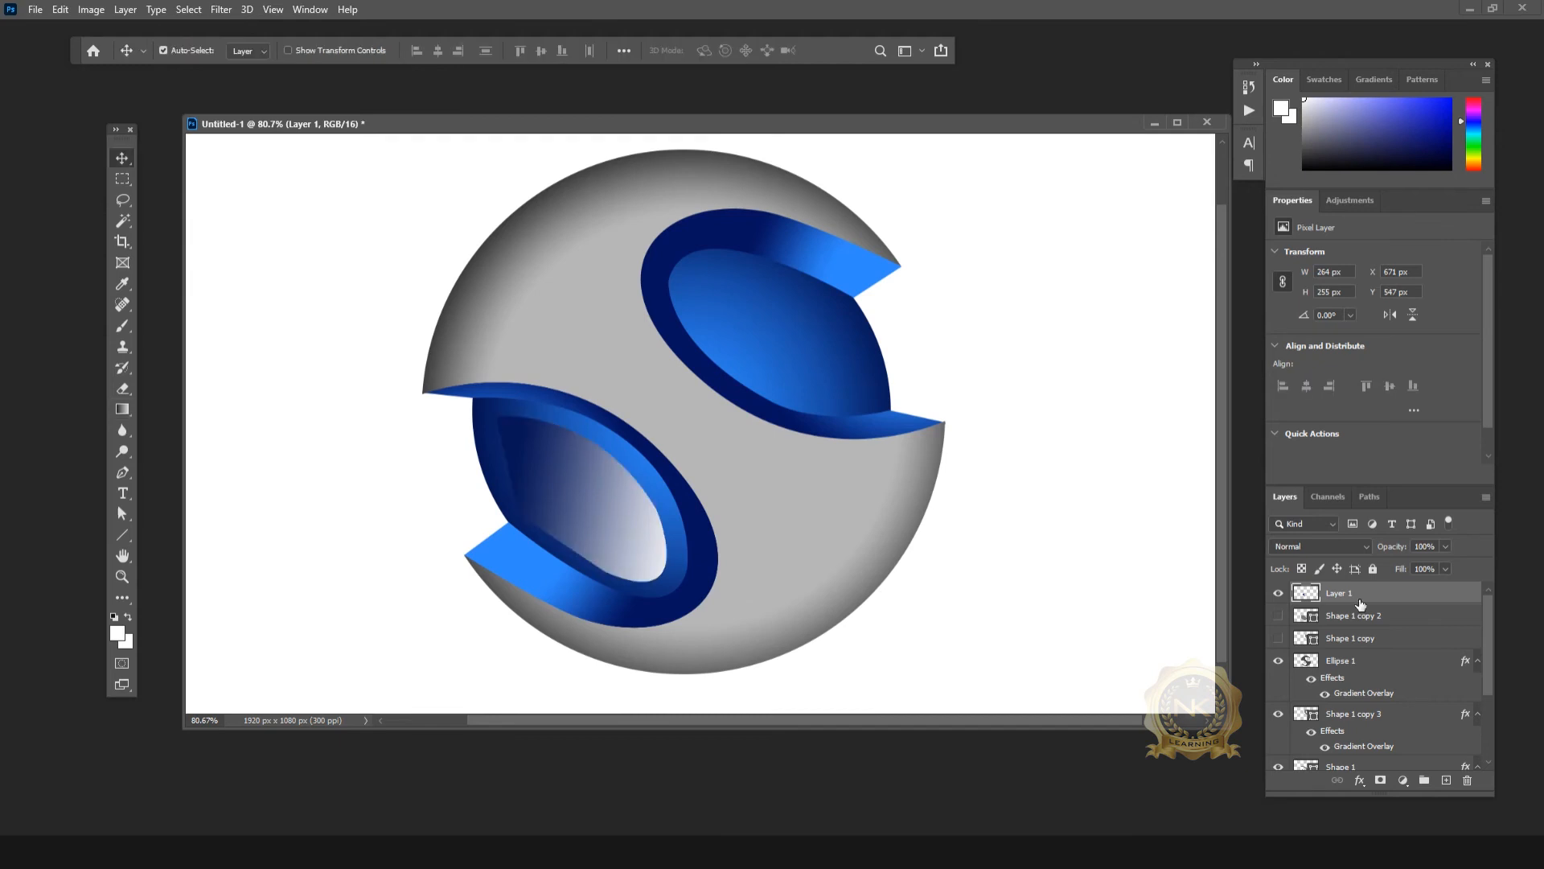
drag(1438, 570, 1436, 567)
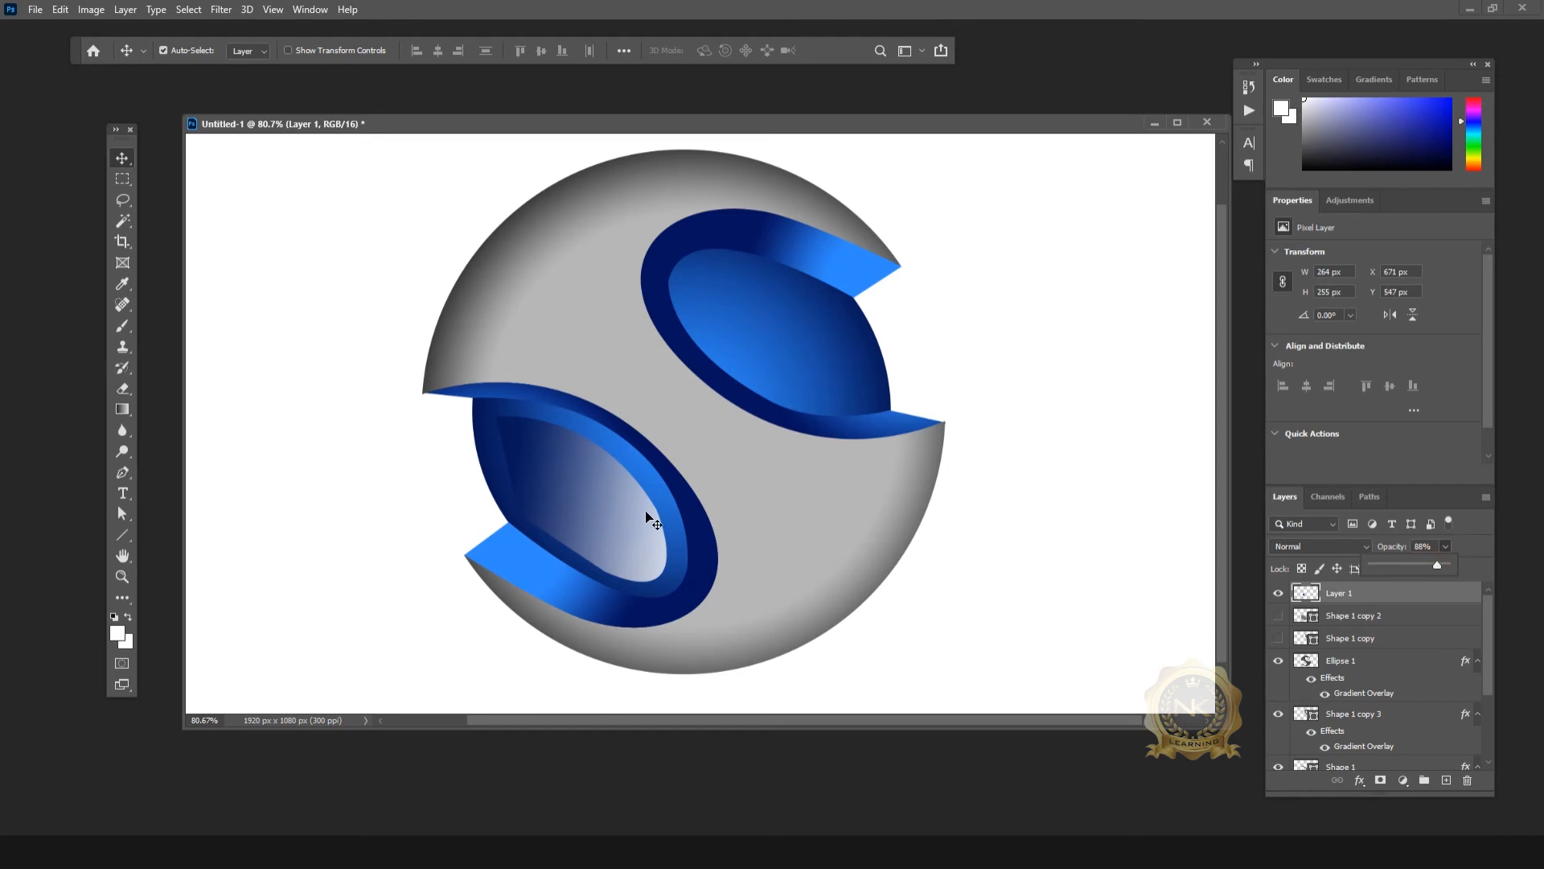
Step: Duplicate Layer 1's gradient shape into the upper-right cutout and flip the copy horizontally and vertically
drag(623, 533, 824, 450)
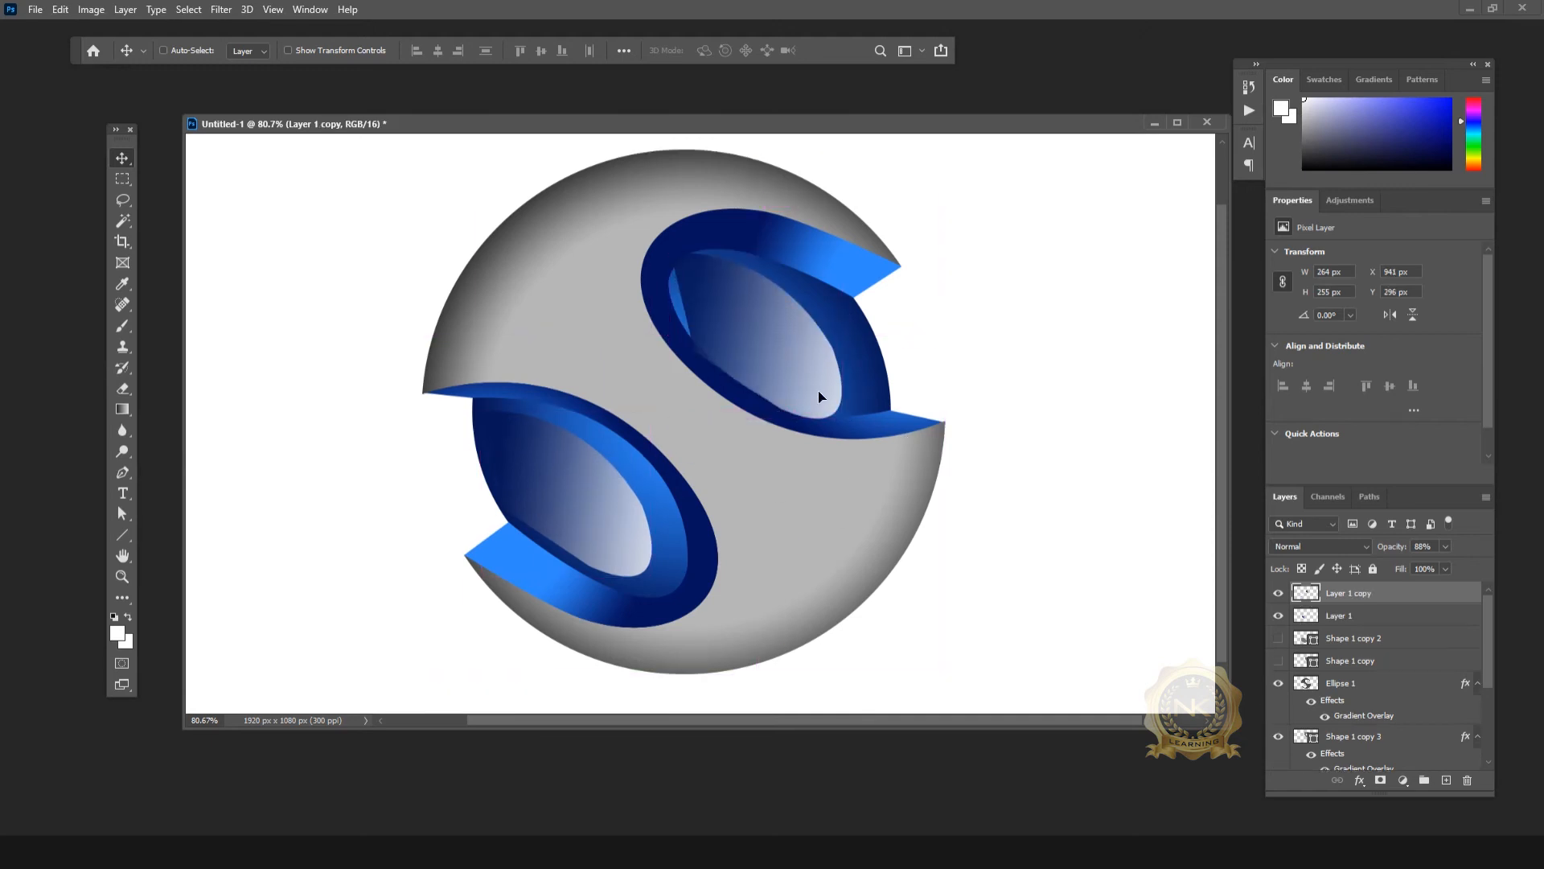
key(ctrl+t)
right_click(809, 360)
click(868, 634)
right_click(785, 327)
click(832, 619)
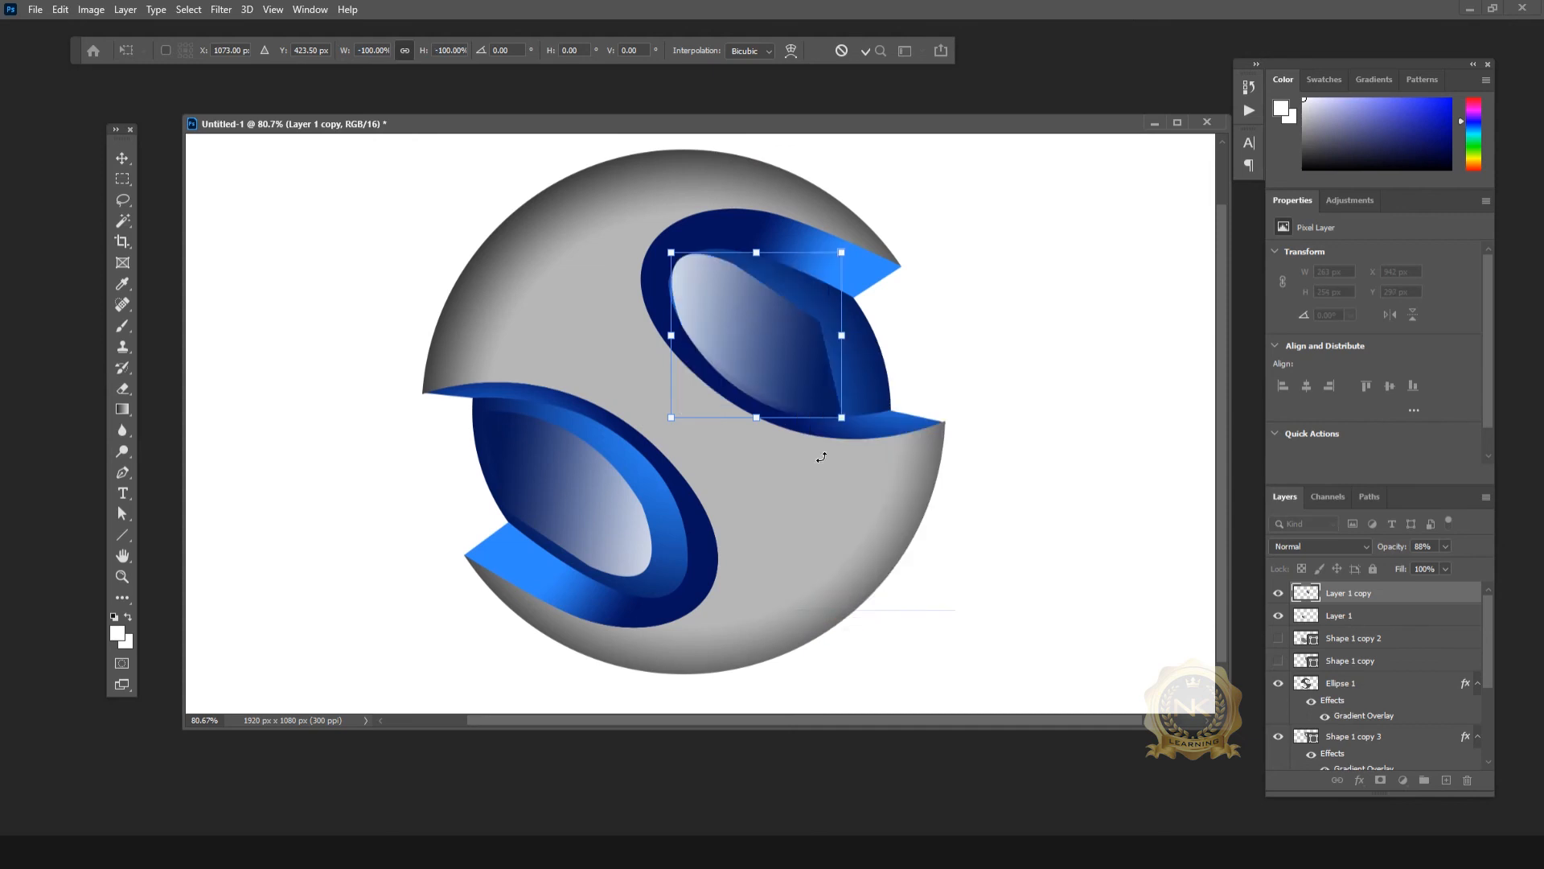
key(Return)
Step: Reshape the flipped copy to about 293 × 228 px and position it over the upper-right blue core
drag(772, 322, 811, 327)
key(ctrl+t)
drag(933, 380, 945, 414)
key(Return)
drag(807, 326, 800, 343)
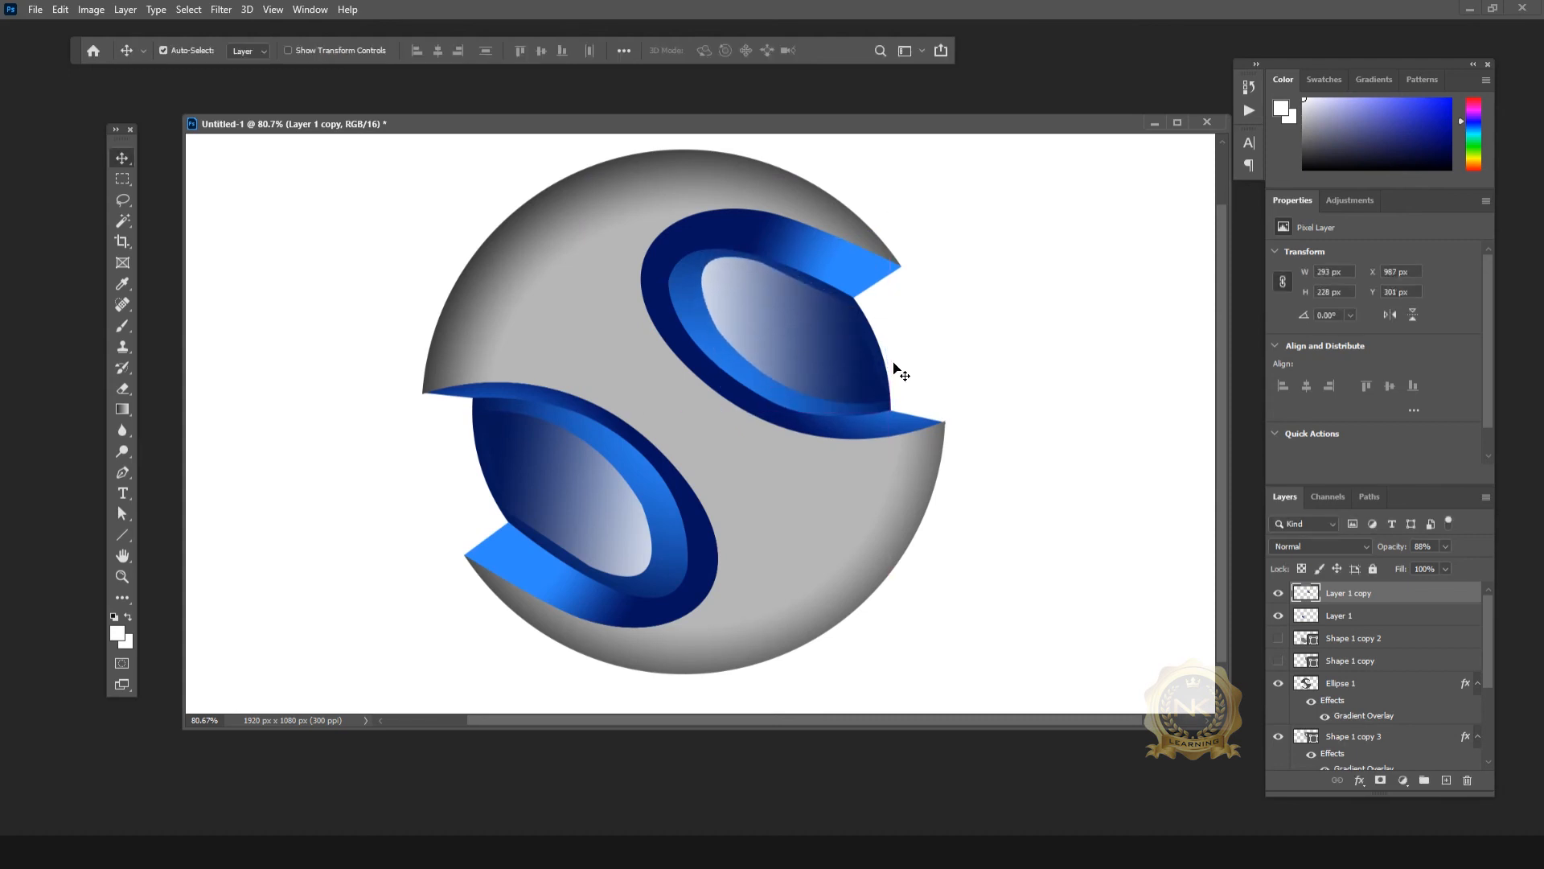
Step: Enlarge Layer 1 copy to about 305 × 238 px and nudge it slightly up and left
scroll(845, 386, down, 4)
scroll(841, 387, up, 2)
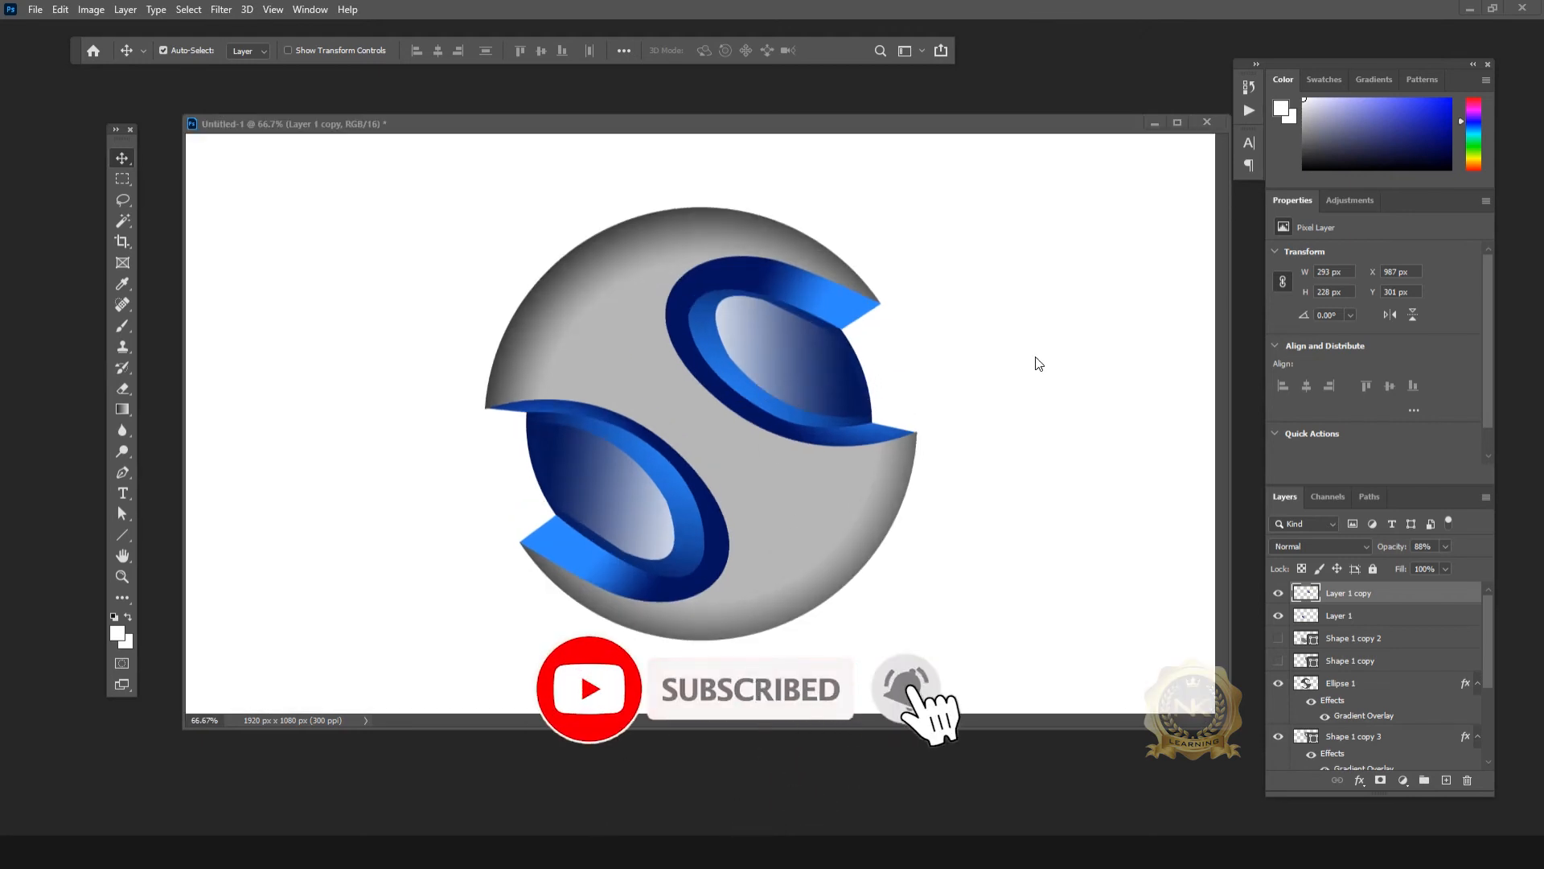
key(ctrl+t)
drag(715, 418, 706, 421)
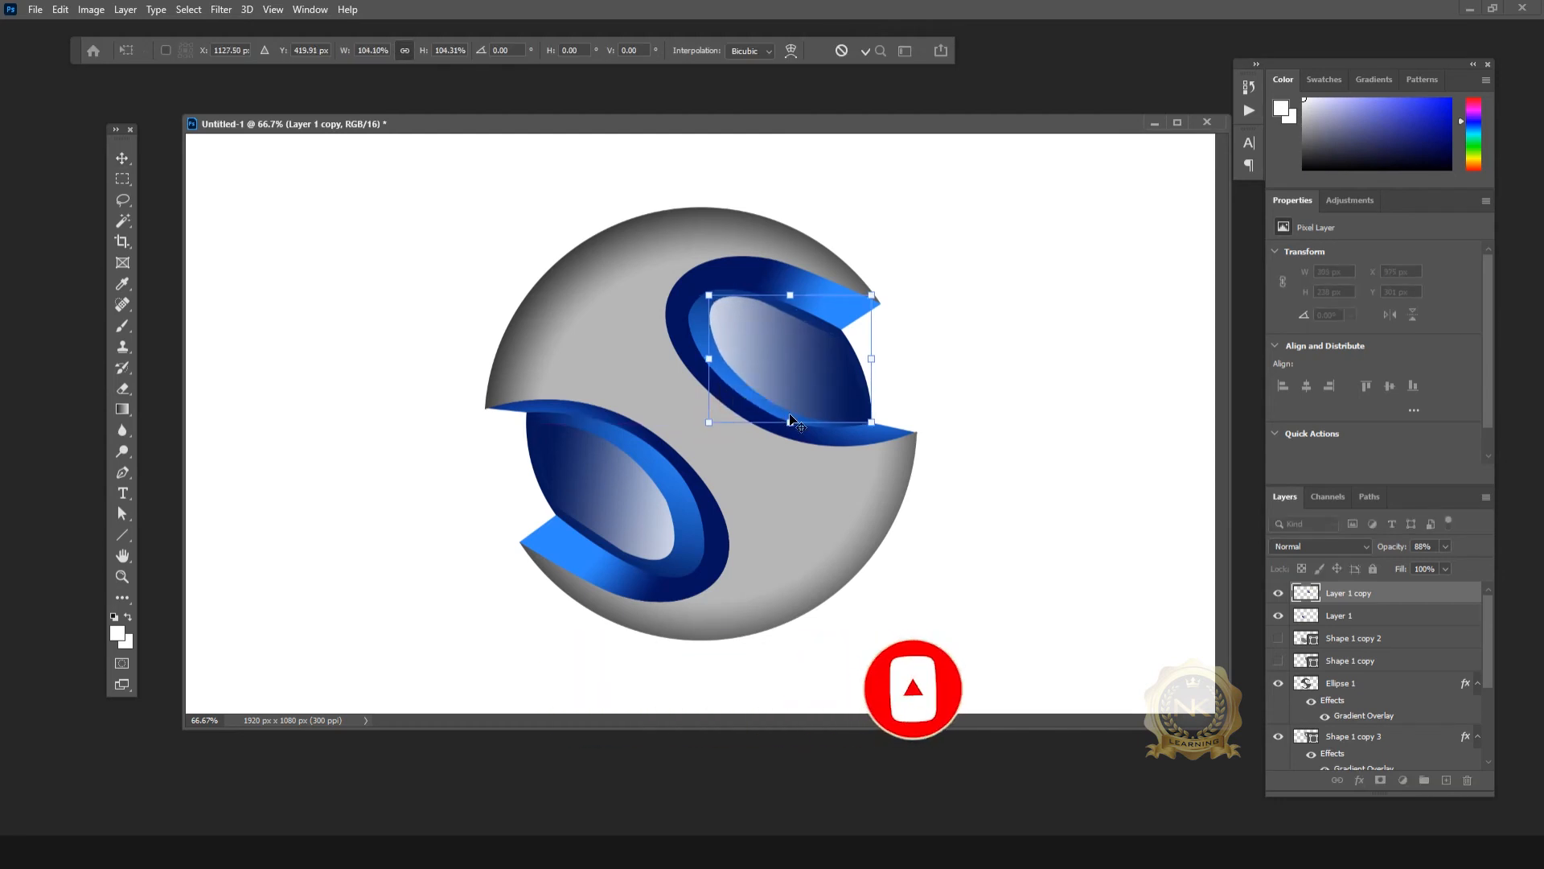
key(Return)
key(Up)
key(Up)
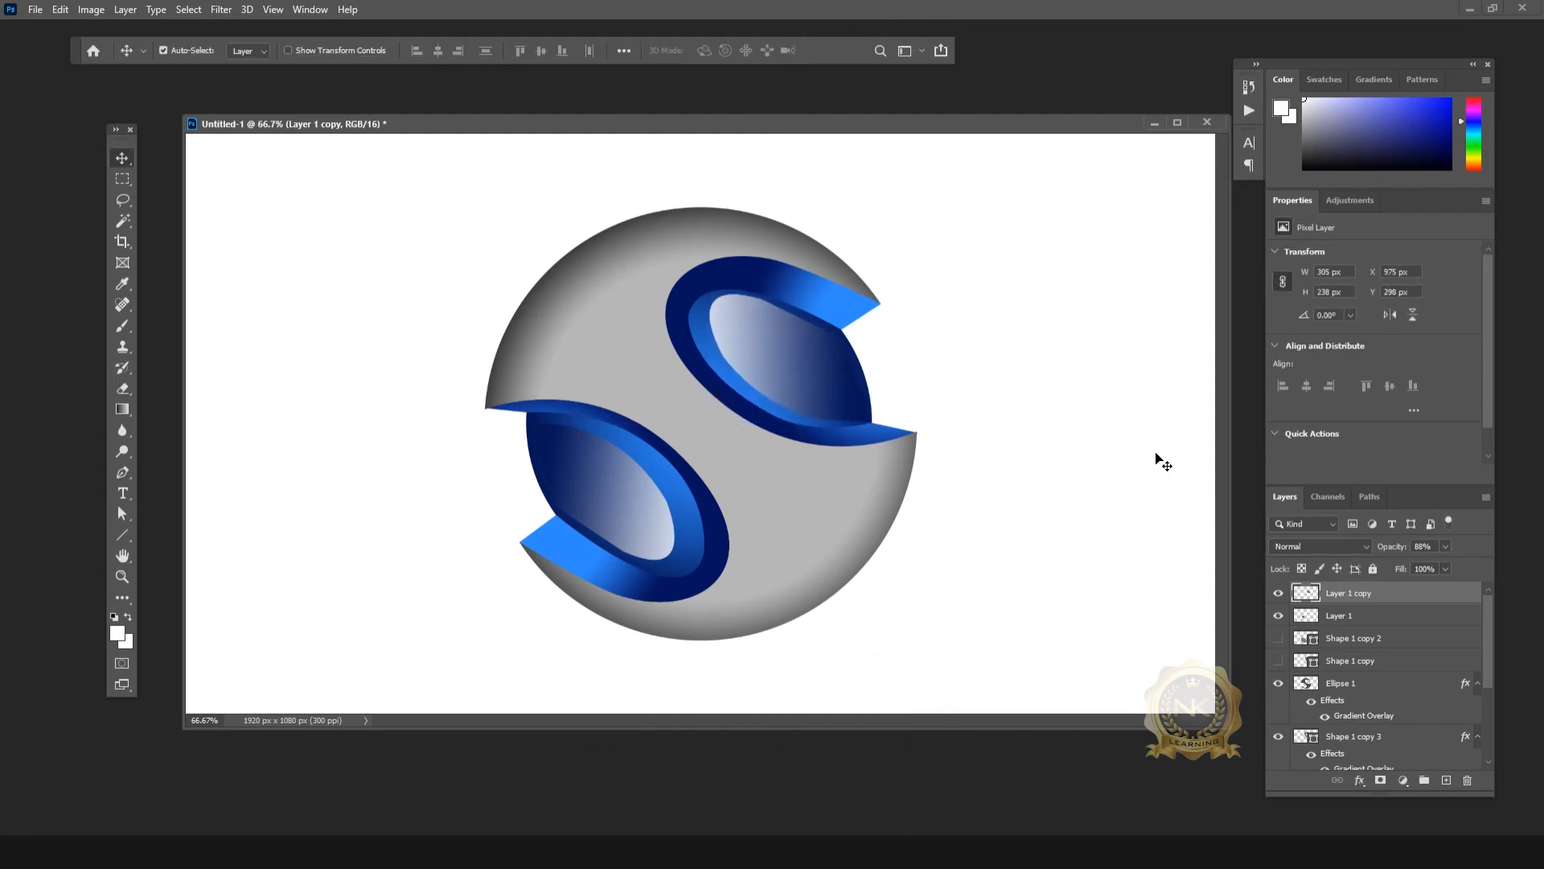
key(Left)
key(Left)
Step: Enlarge Layer 1's gradient shape in the lower-left cutout to about 284 × 264 px
click(629, 513)
key(ctrl+t)
drag(675, 559, 685, 564)
key(Return)
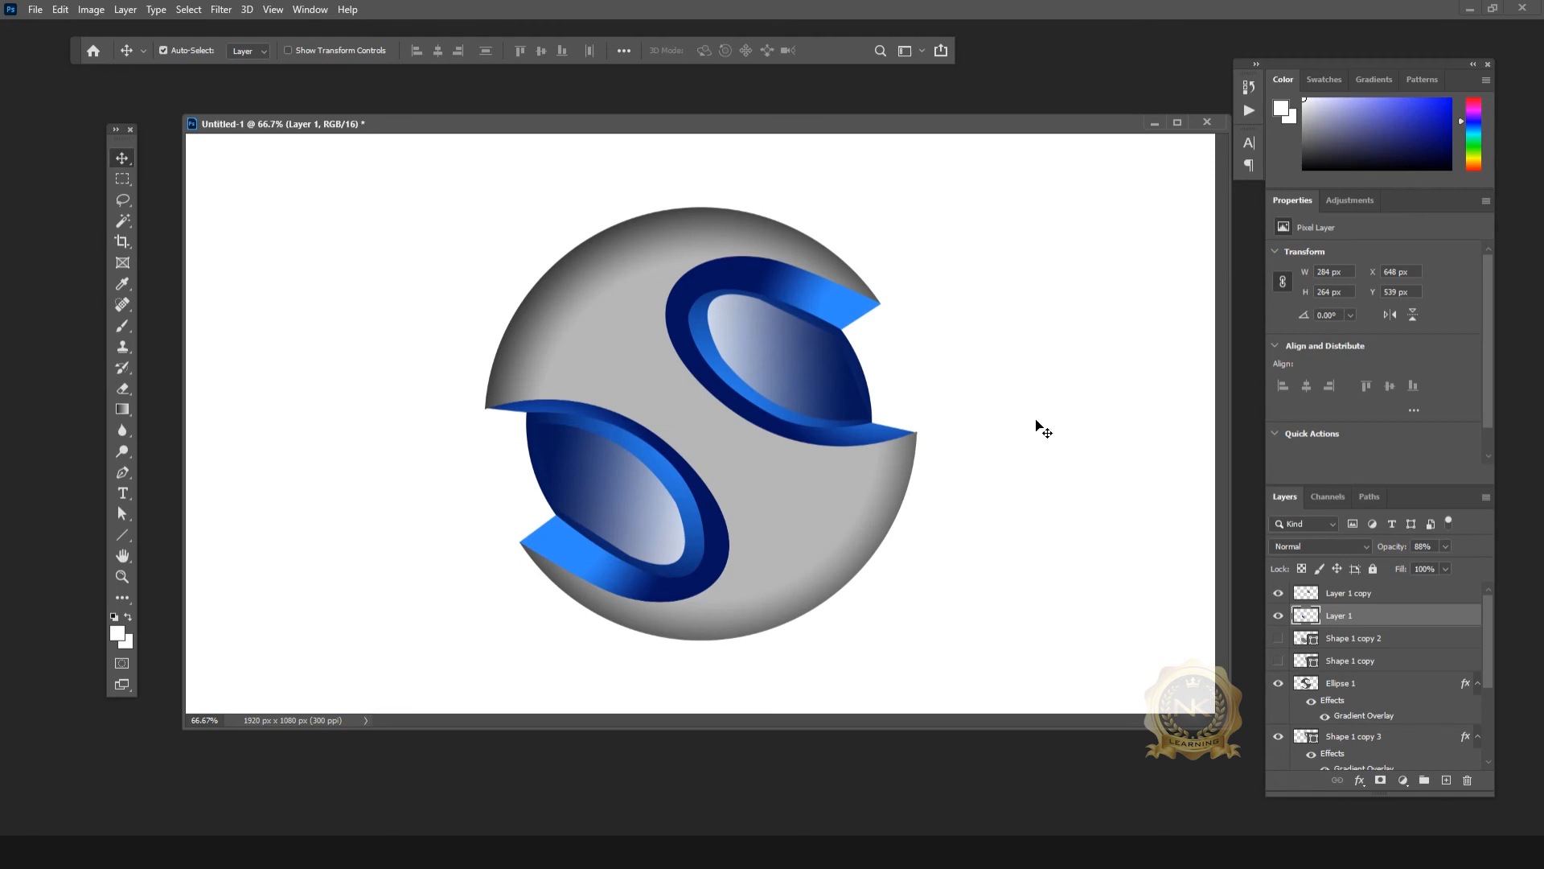
Step: Reshape Layer 1 copy in the upper-right cutout to about 310 × 224 px
click(796, 375)
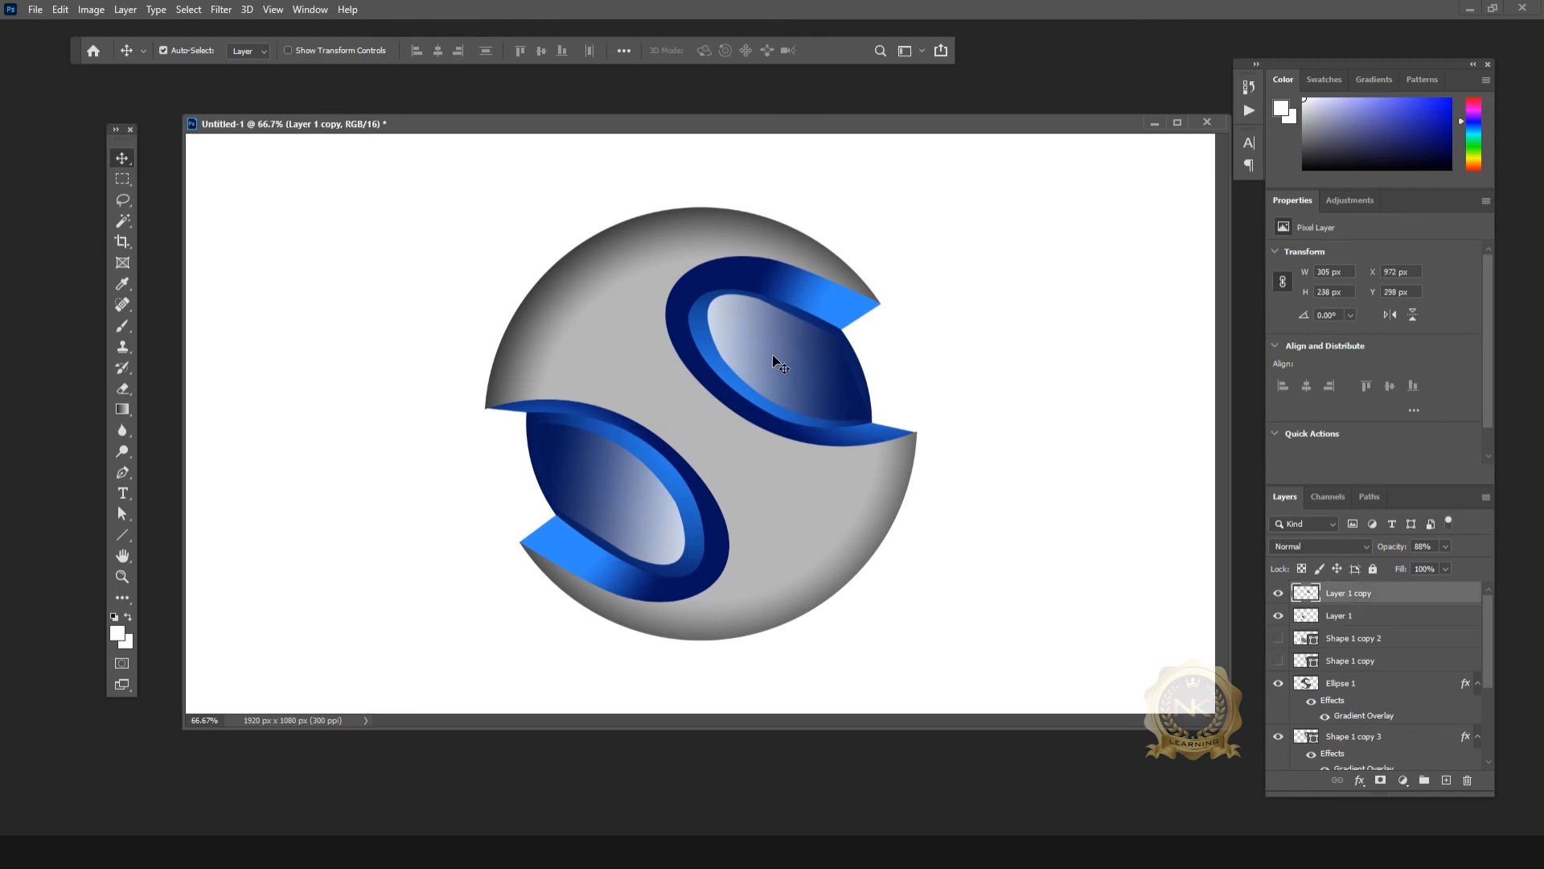
key(ctrl+t)
drag(912, 442, 923, 433)
key(Return)
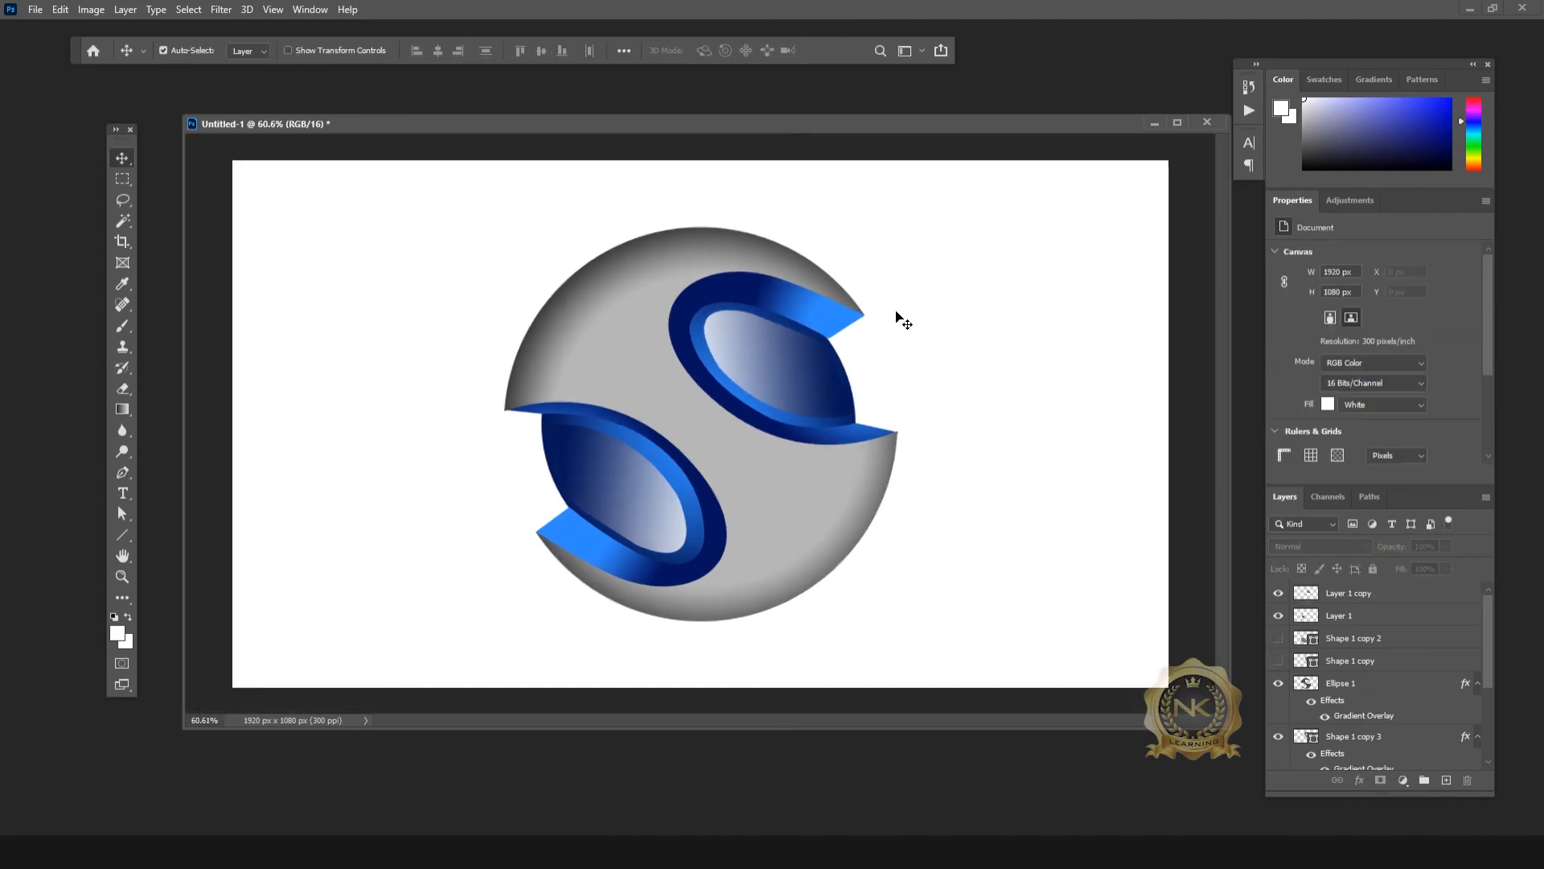
Step: Add a new layer on top and paint a soft white highlight on the sphere's upper left with a 200 px brush
click(124, 326)
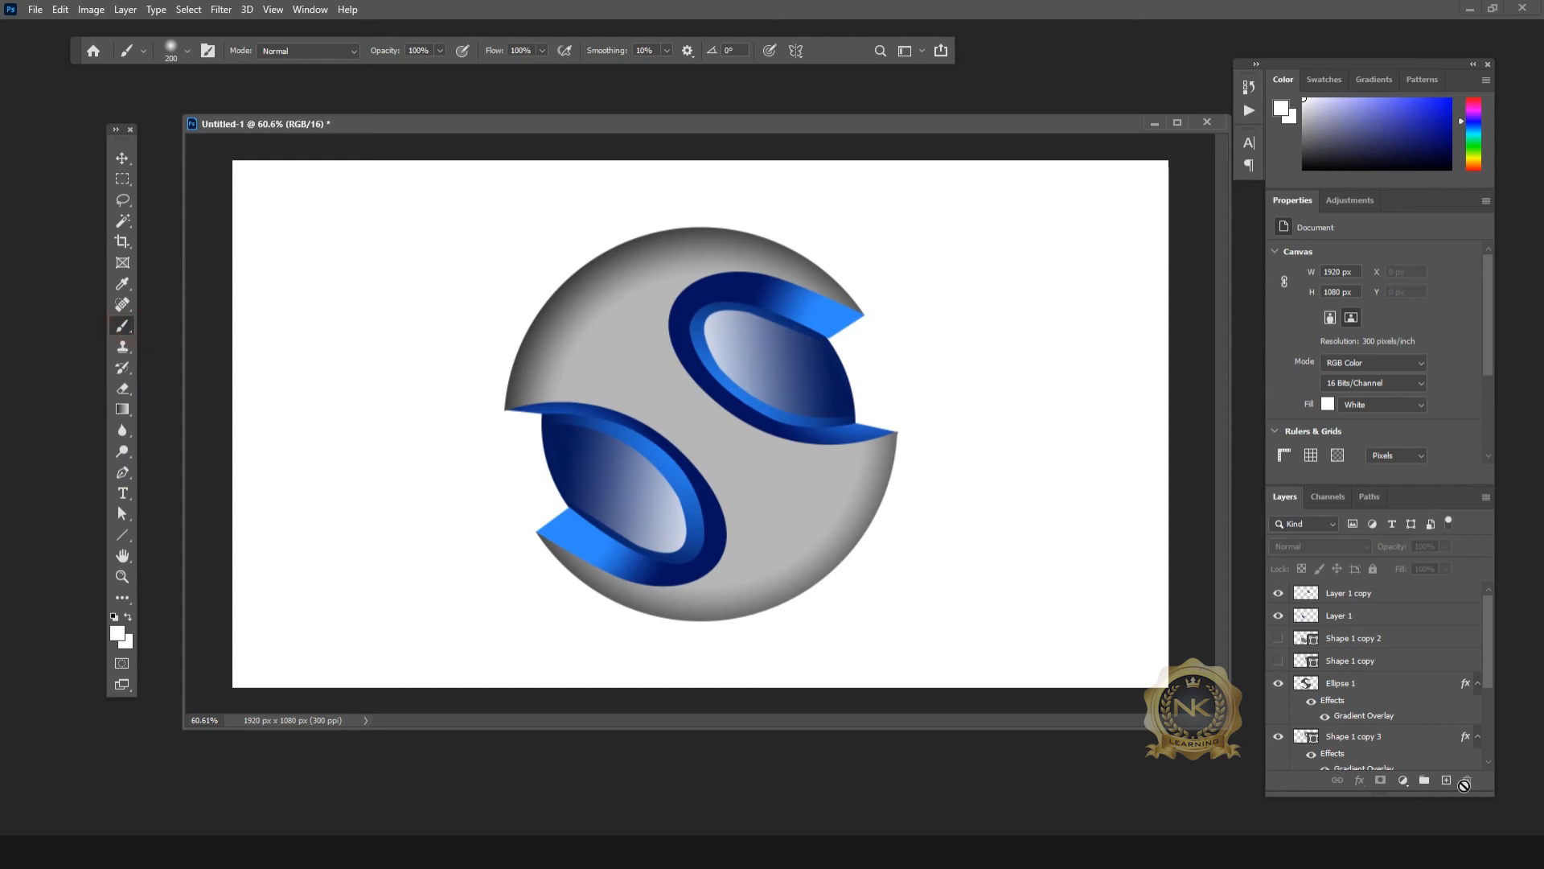
click(1416, 600)
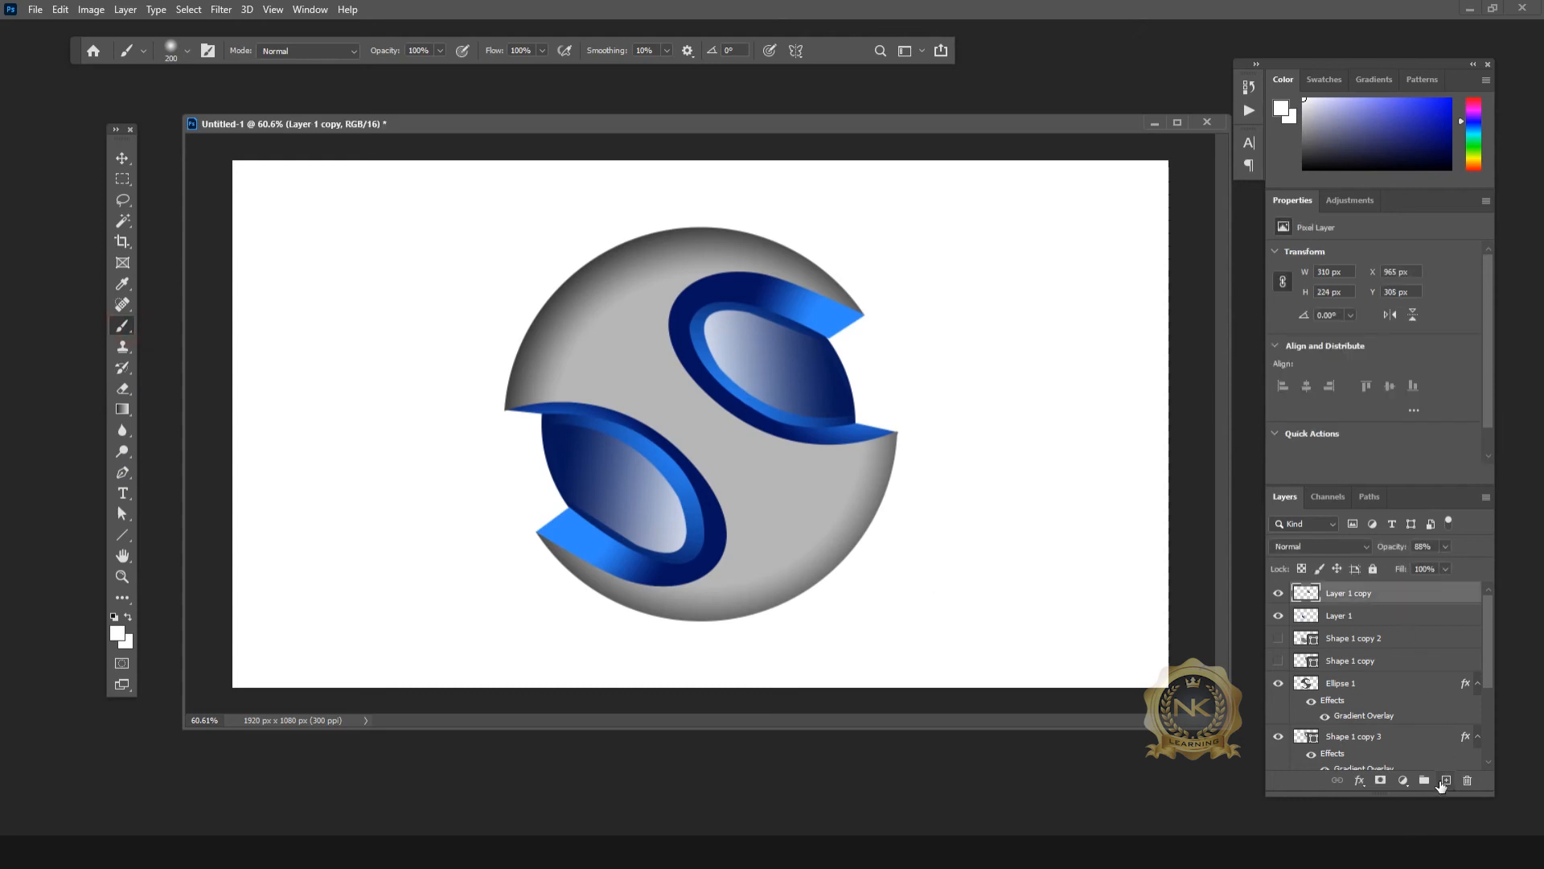
click(1444, 781)
drag(553, 361, 572, 299)
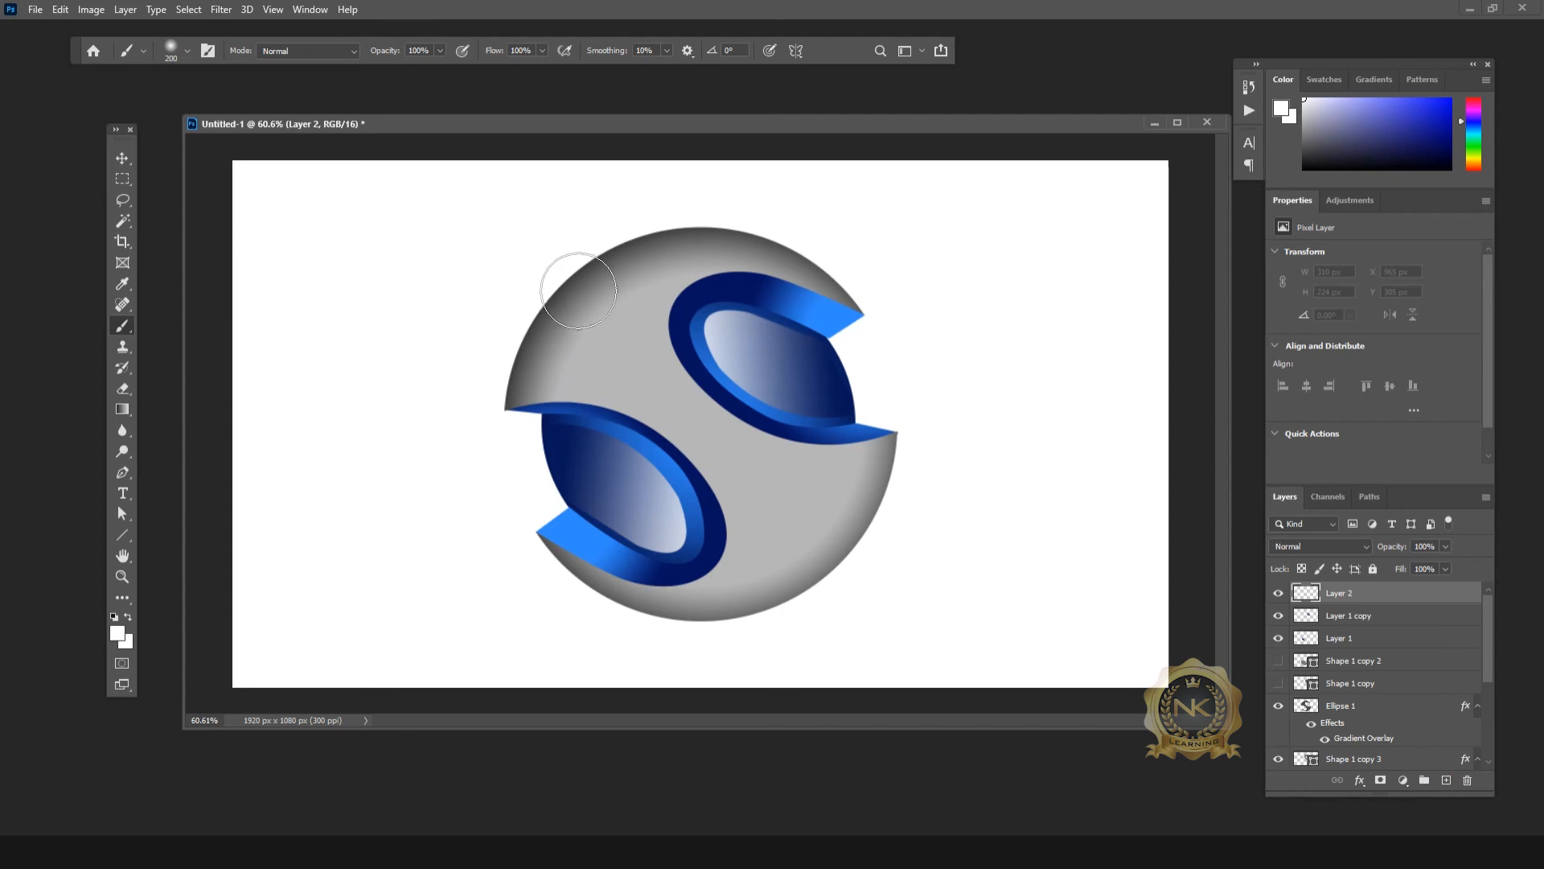
click(581, 290)
Step: Reposition the white highlight near the sphere's upper-left edge and enlarge it slightly
click(121, 157)
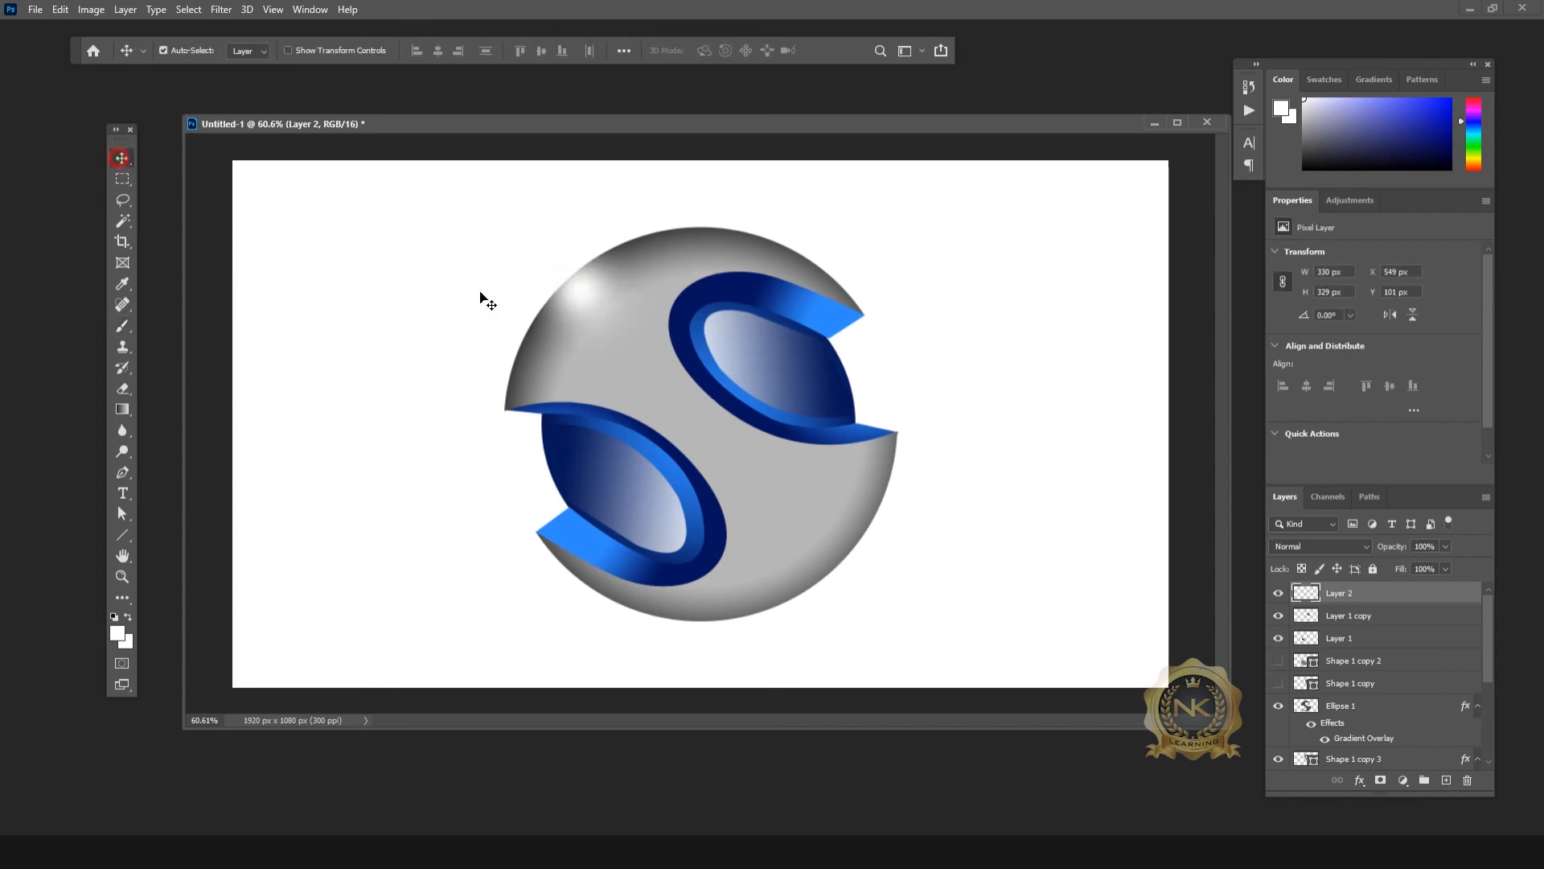
mouse_move(597, 301)
mouse_down()
mouse_move(592, 321)
mouse_move(579, 288)
mouse_up()
key(ctrl+t)
drag(669, 208, 681, 194)
key(Return)
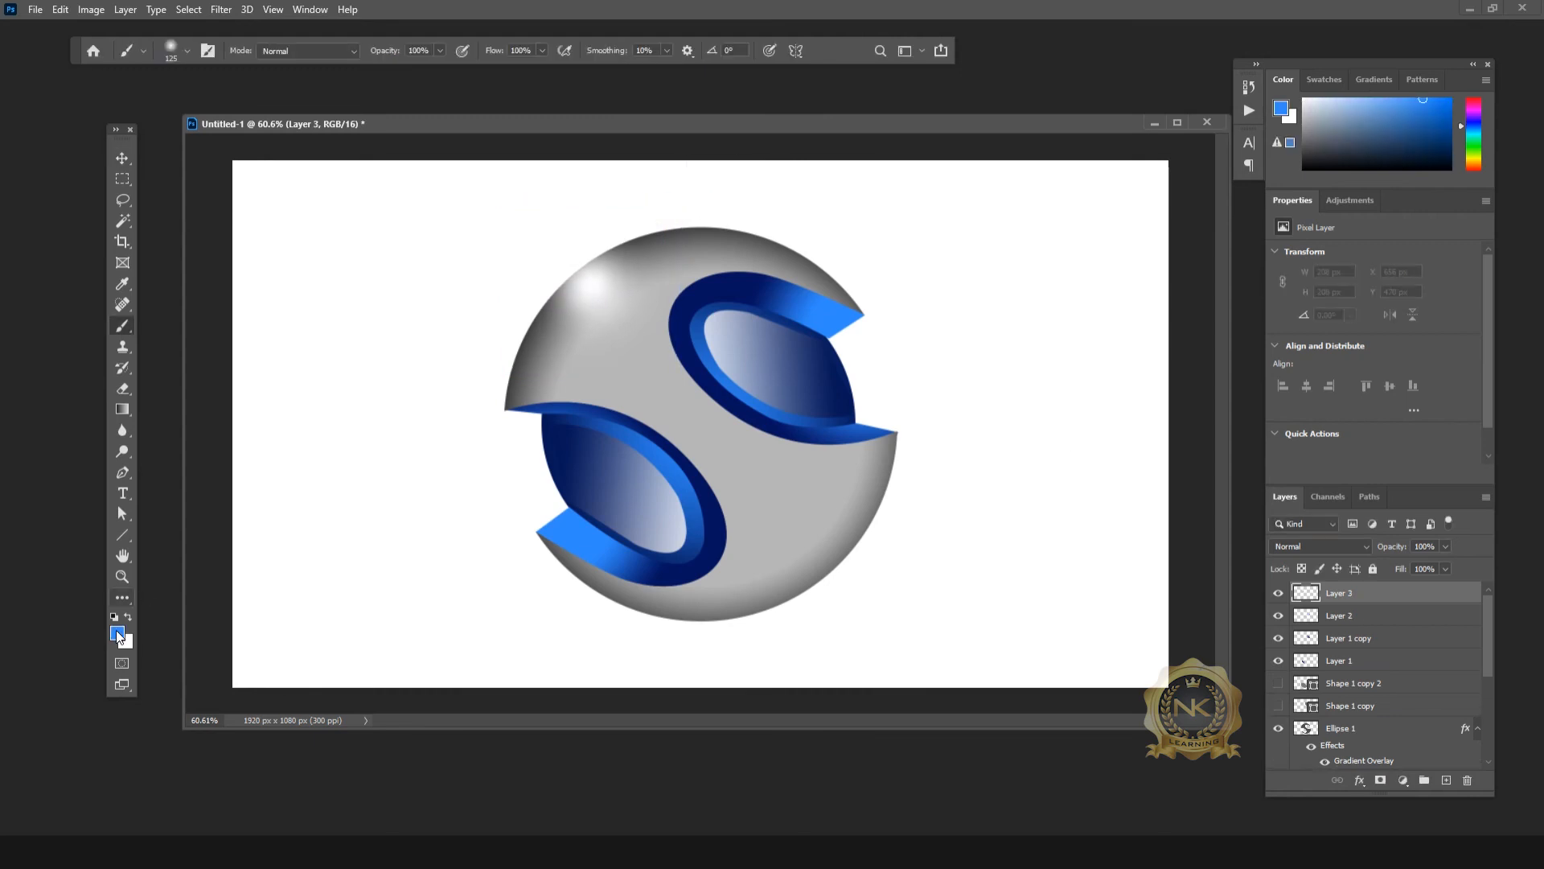
Step: Try a soft dab of navy 061959, sampled from the lower-left cutout, inside that cutout and undo it
click(119, 635)
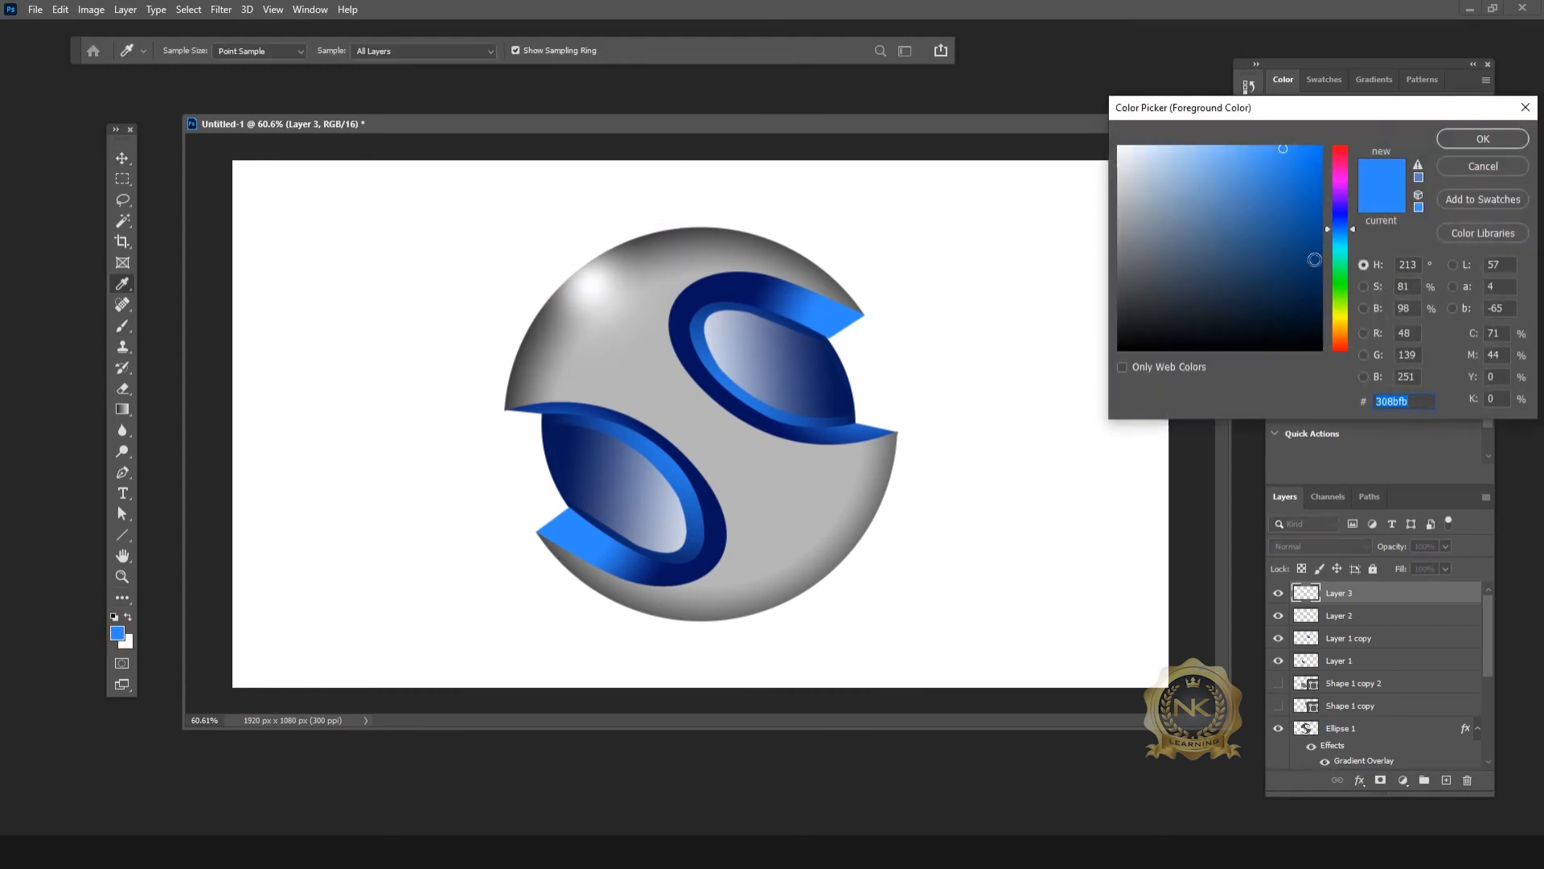
click(551, 428)
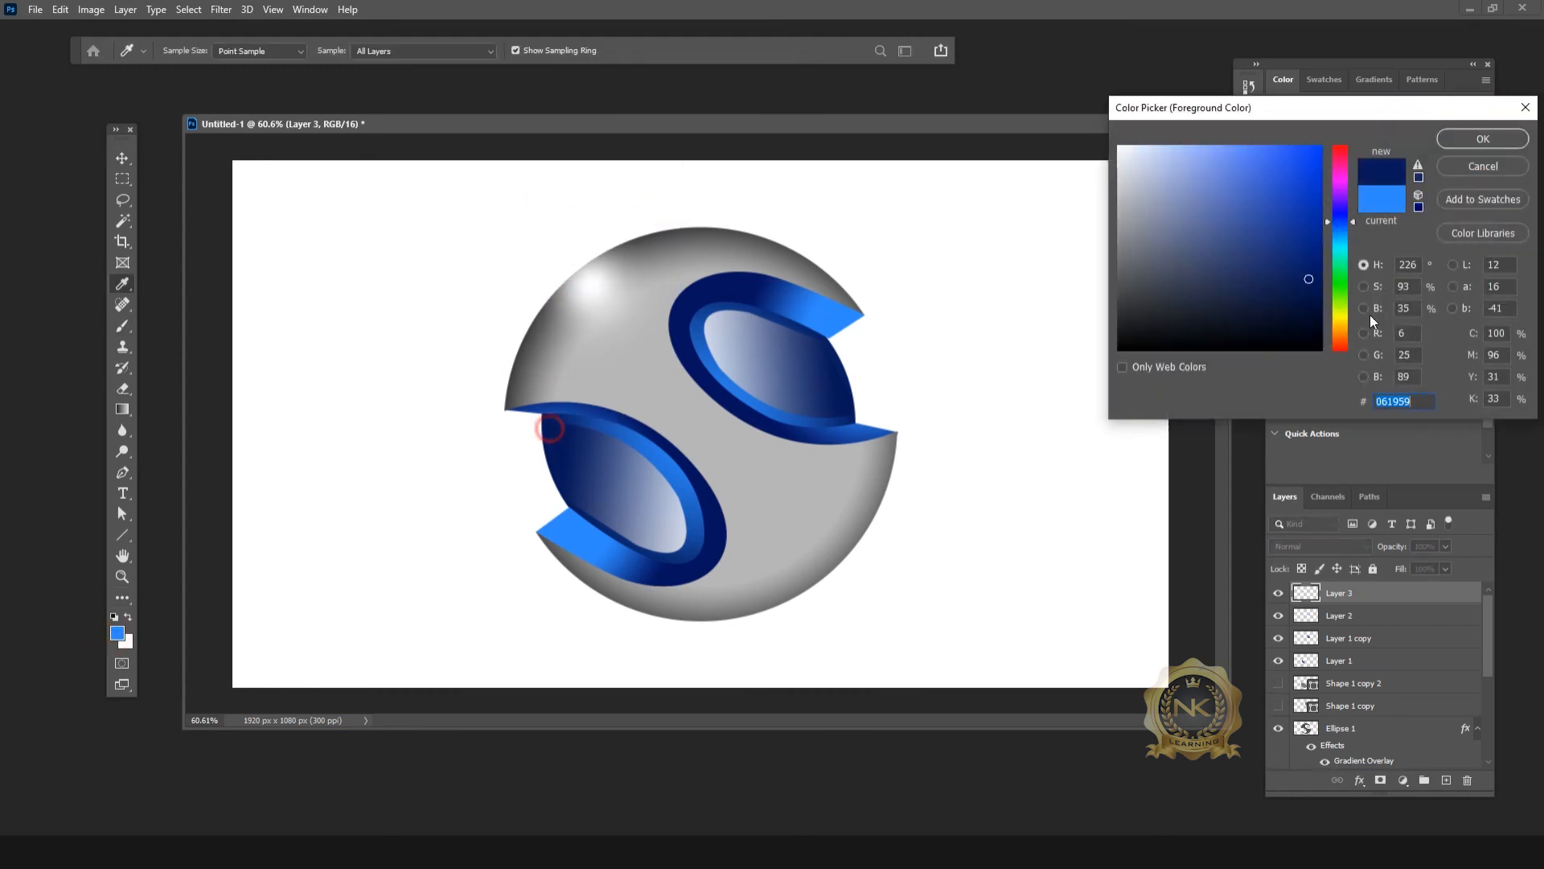
click(1489, 136)
click(563, 439)
key(ctrl+z)
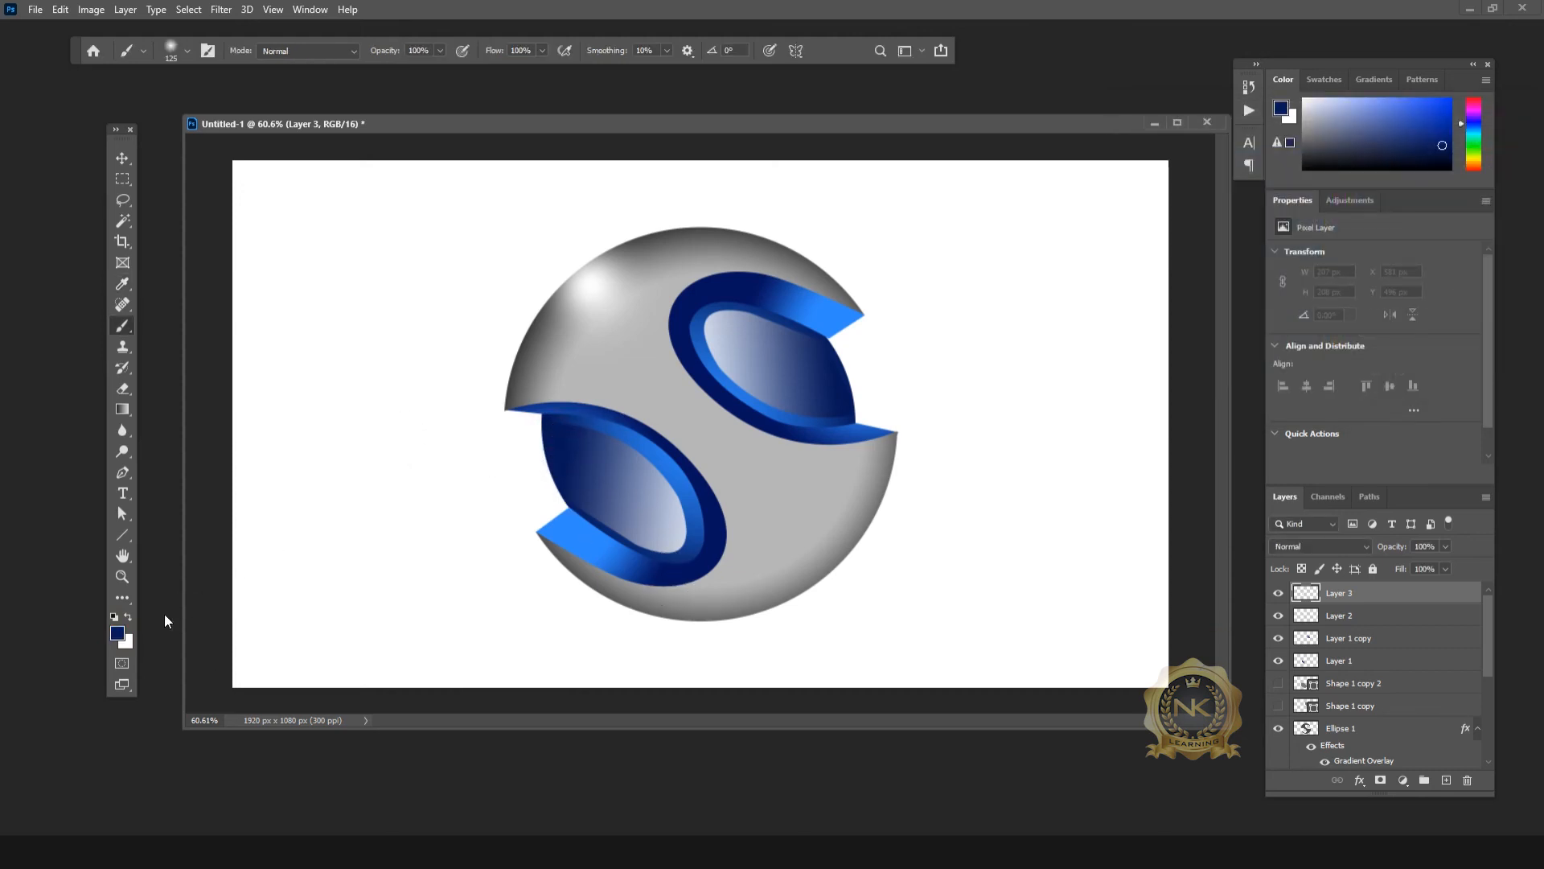
Step: Set the brush colour to 0f2c79, a slightly lighter navy than the shade sampled from the lower-left band
click(118, 633)
click(568, 411)
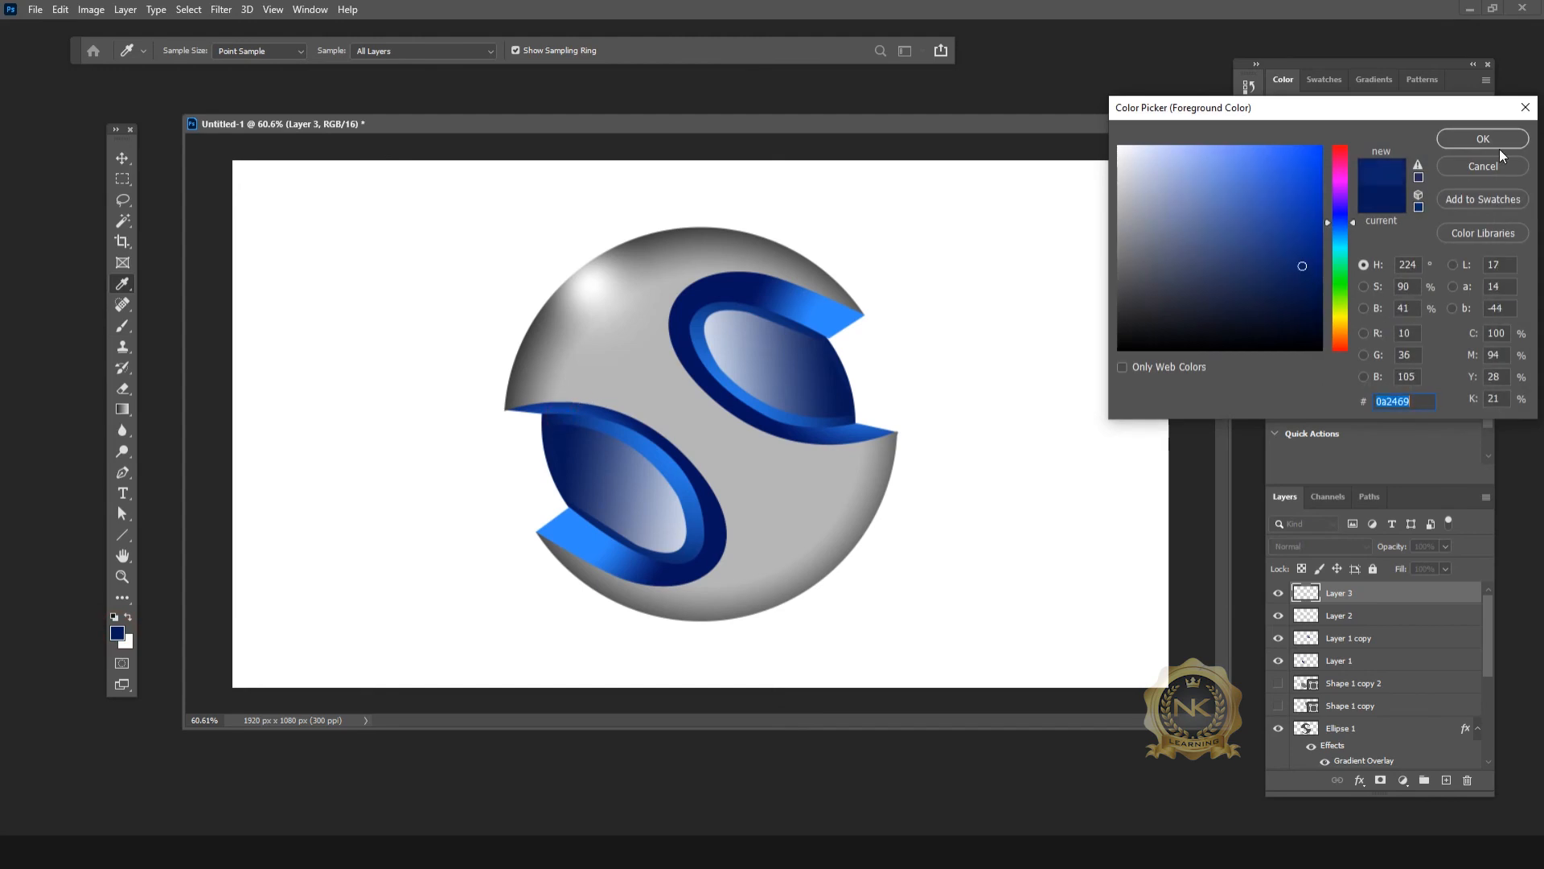
click(1297, 253)
click(1499, 133)
key(b)
Step: Try soft 125 px navy dabs around the edges of the lower-left cutout and undo each one
click(556, 451)
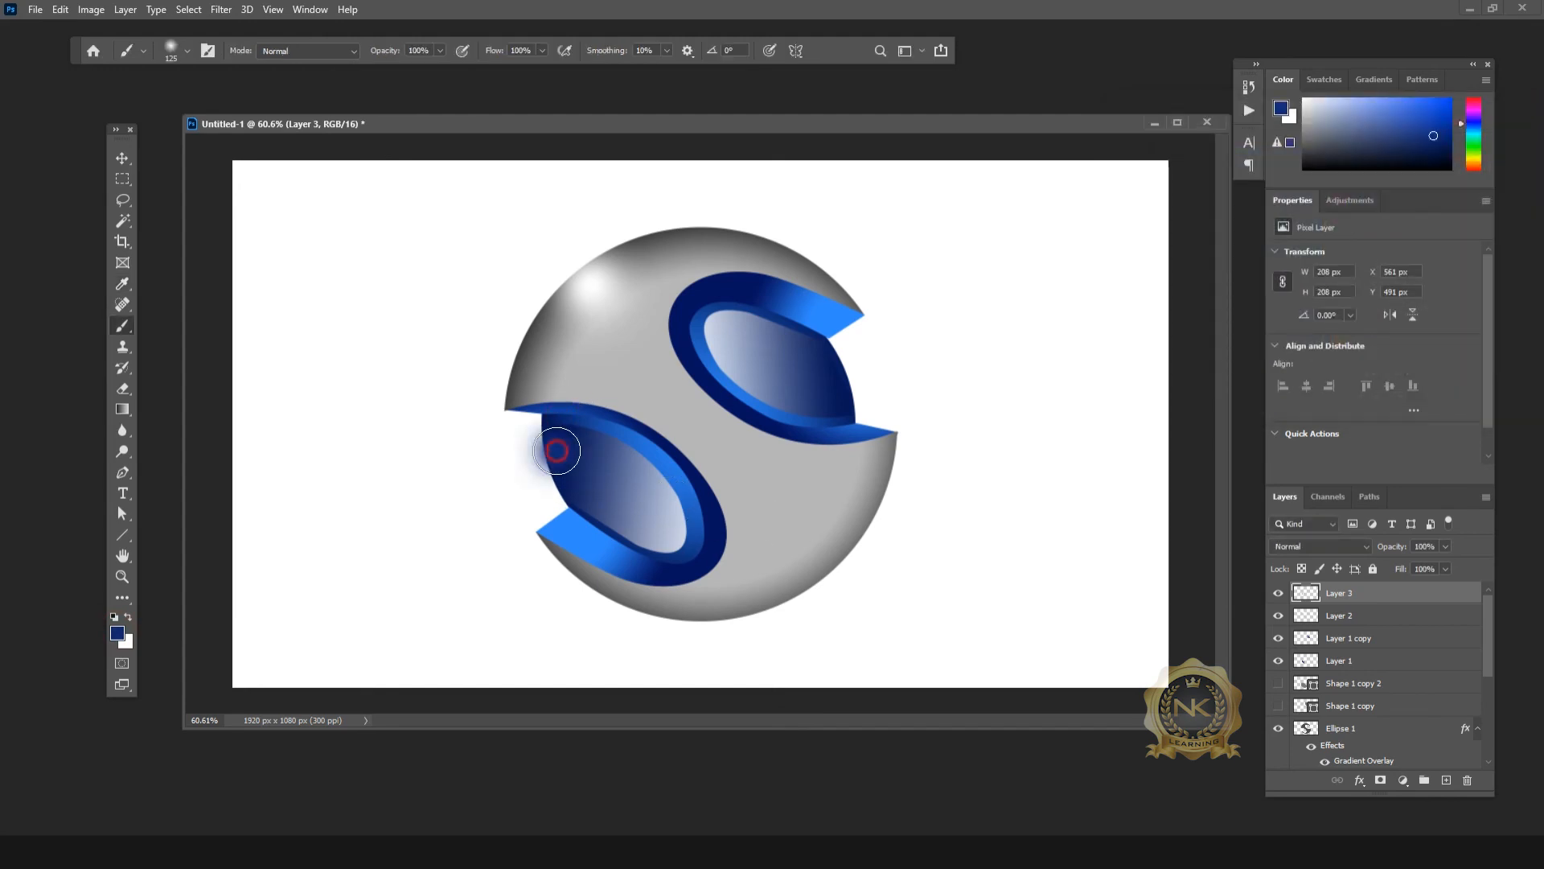
drag(562, 448, 558, 432)
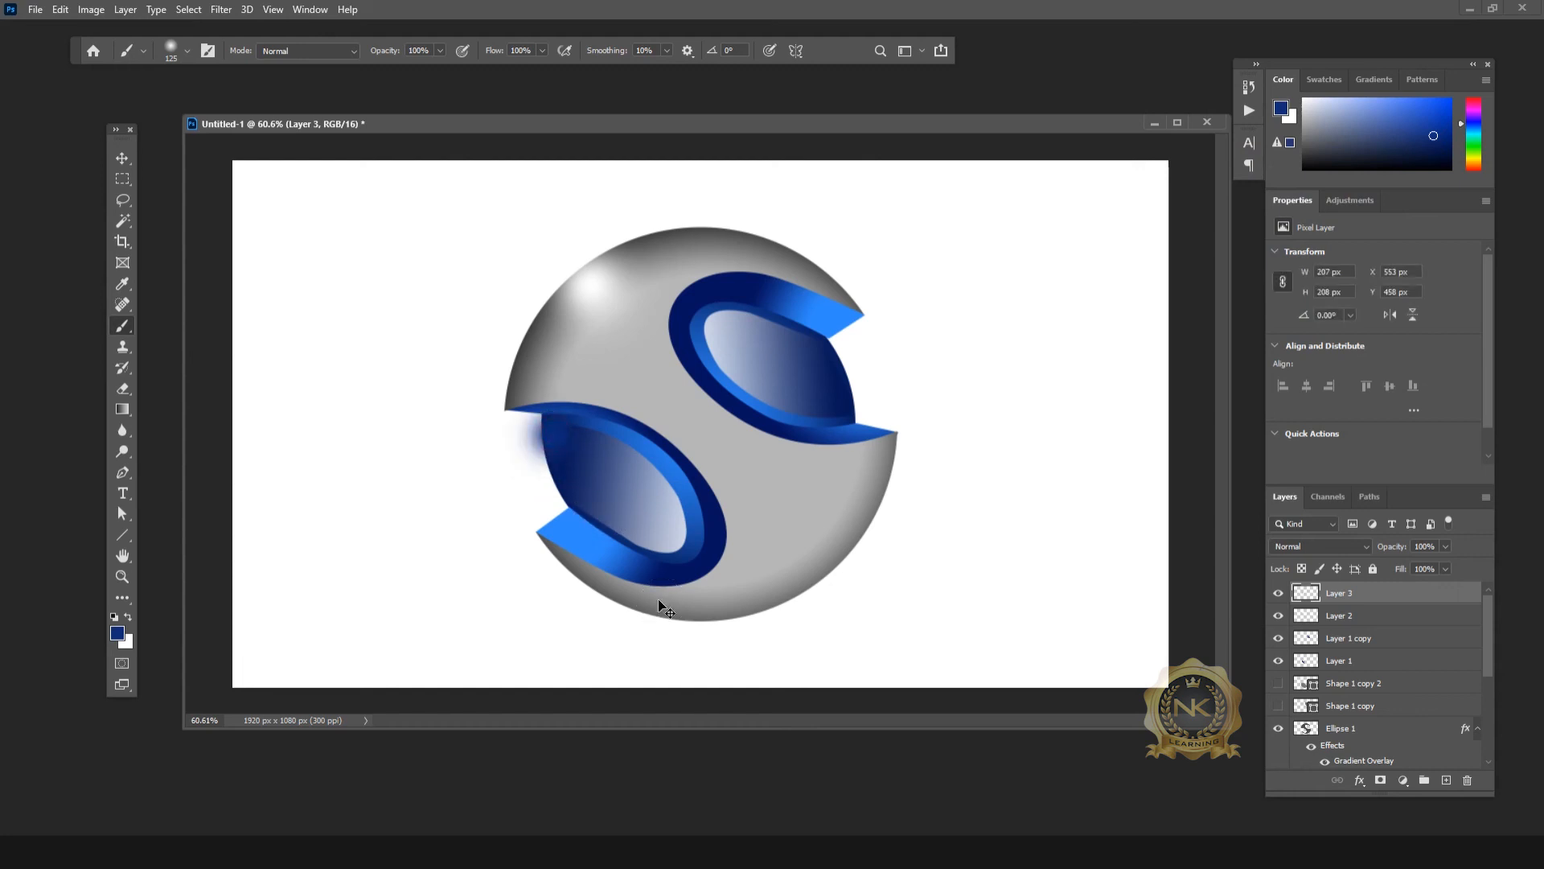
key(ctrl+z)
click(568, 463)
key(ctrl+z)
click(556, 436)
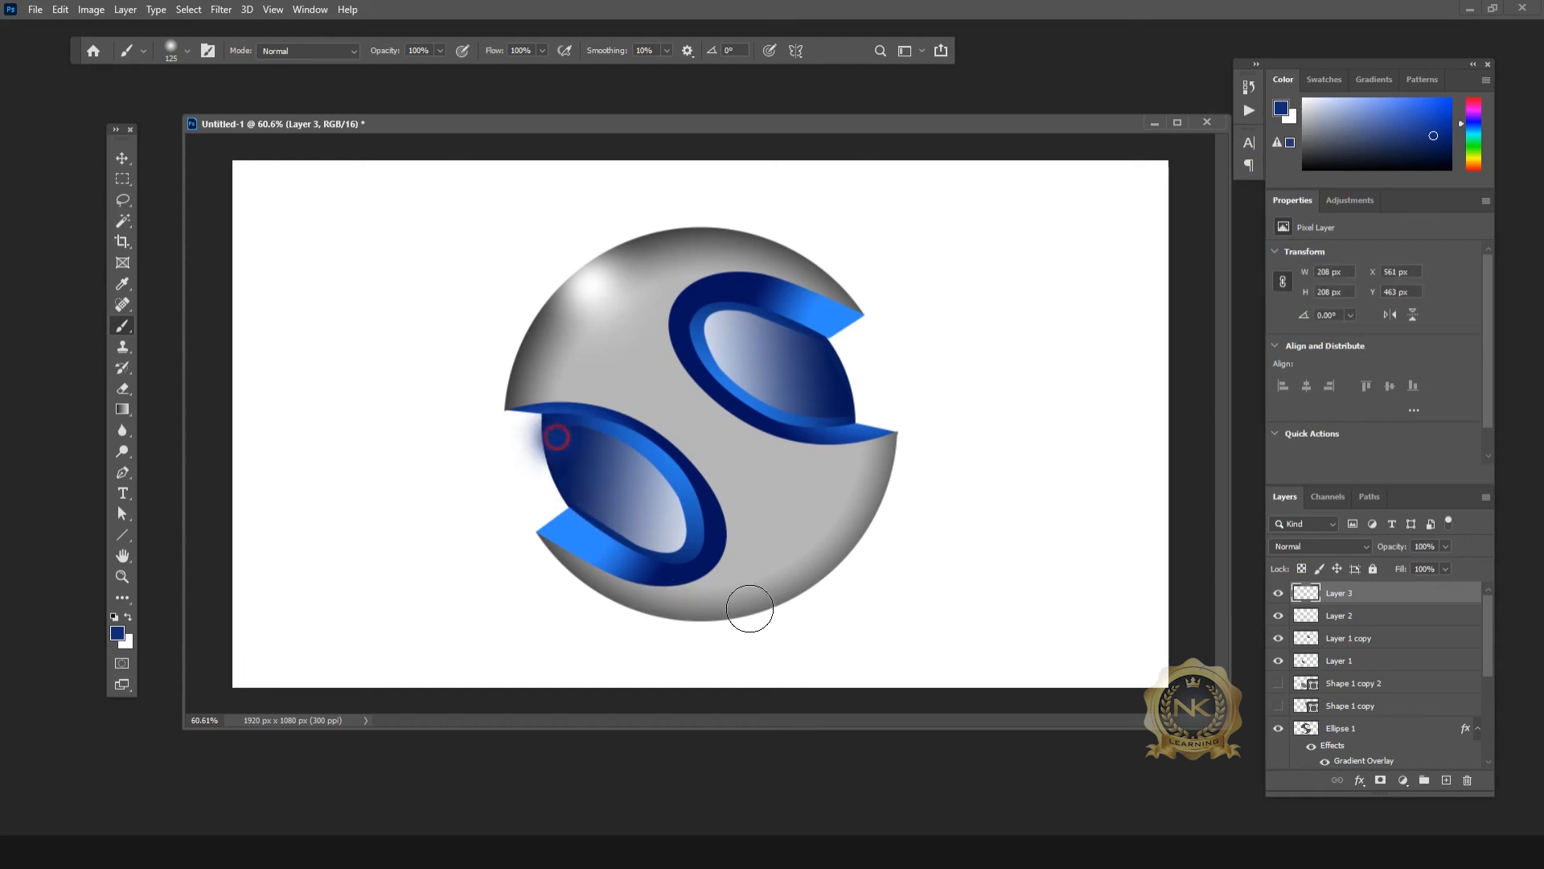
key(ctrl+z)
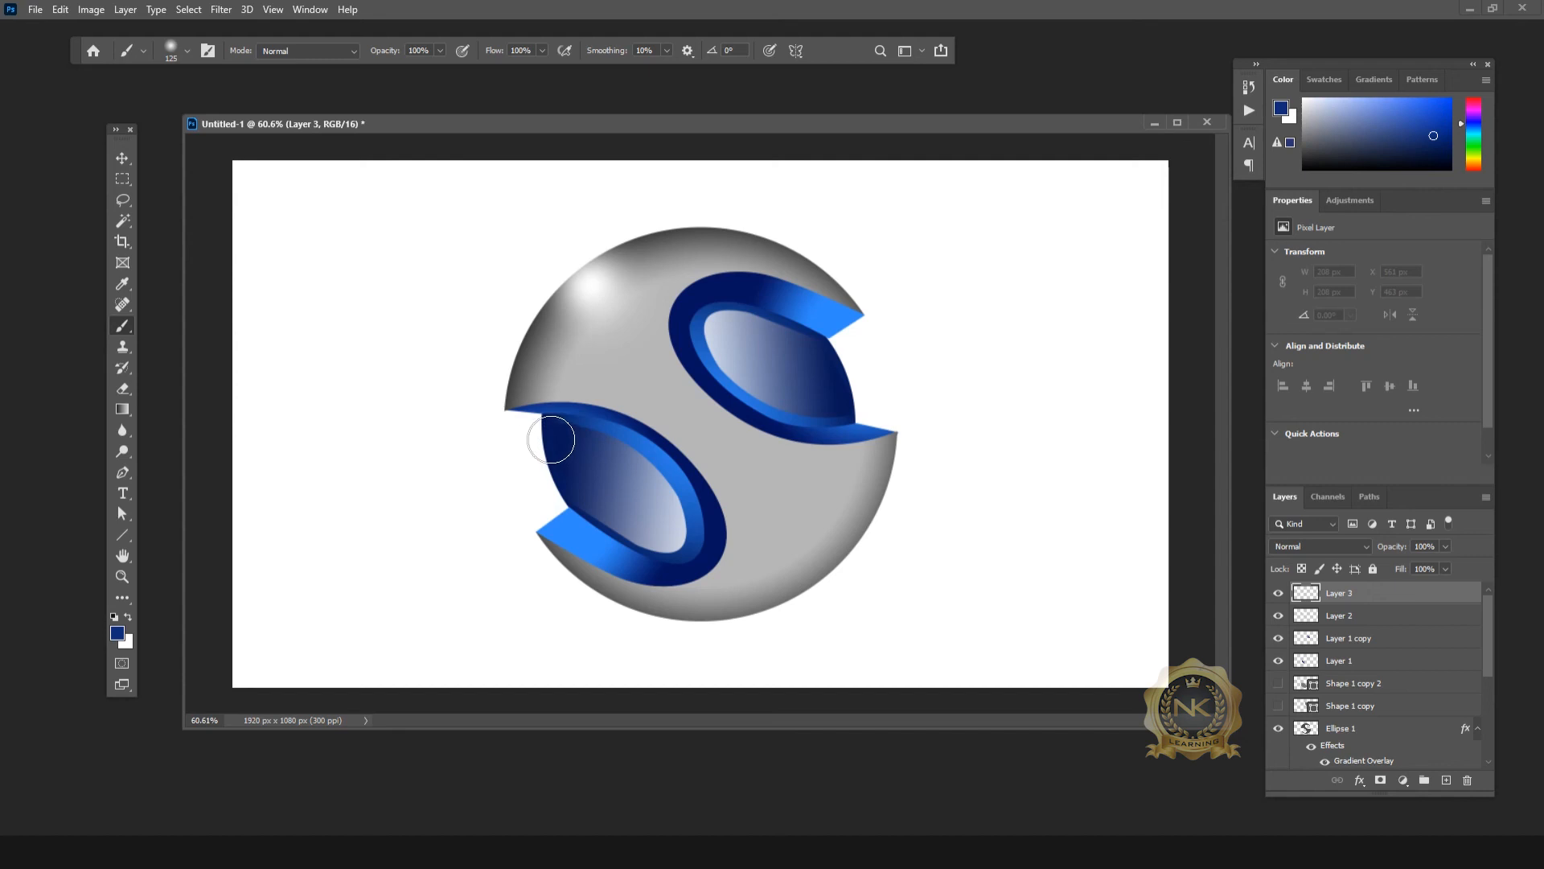
click(551, 439)
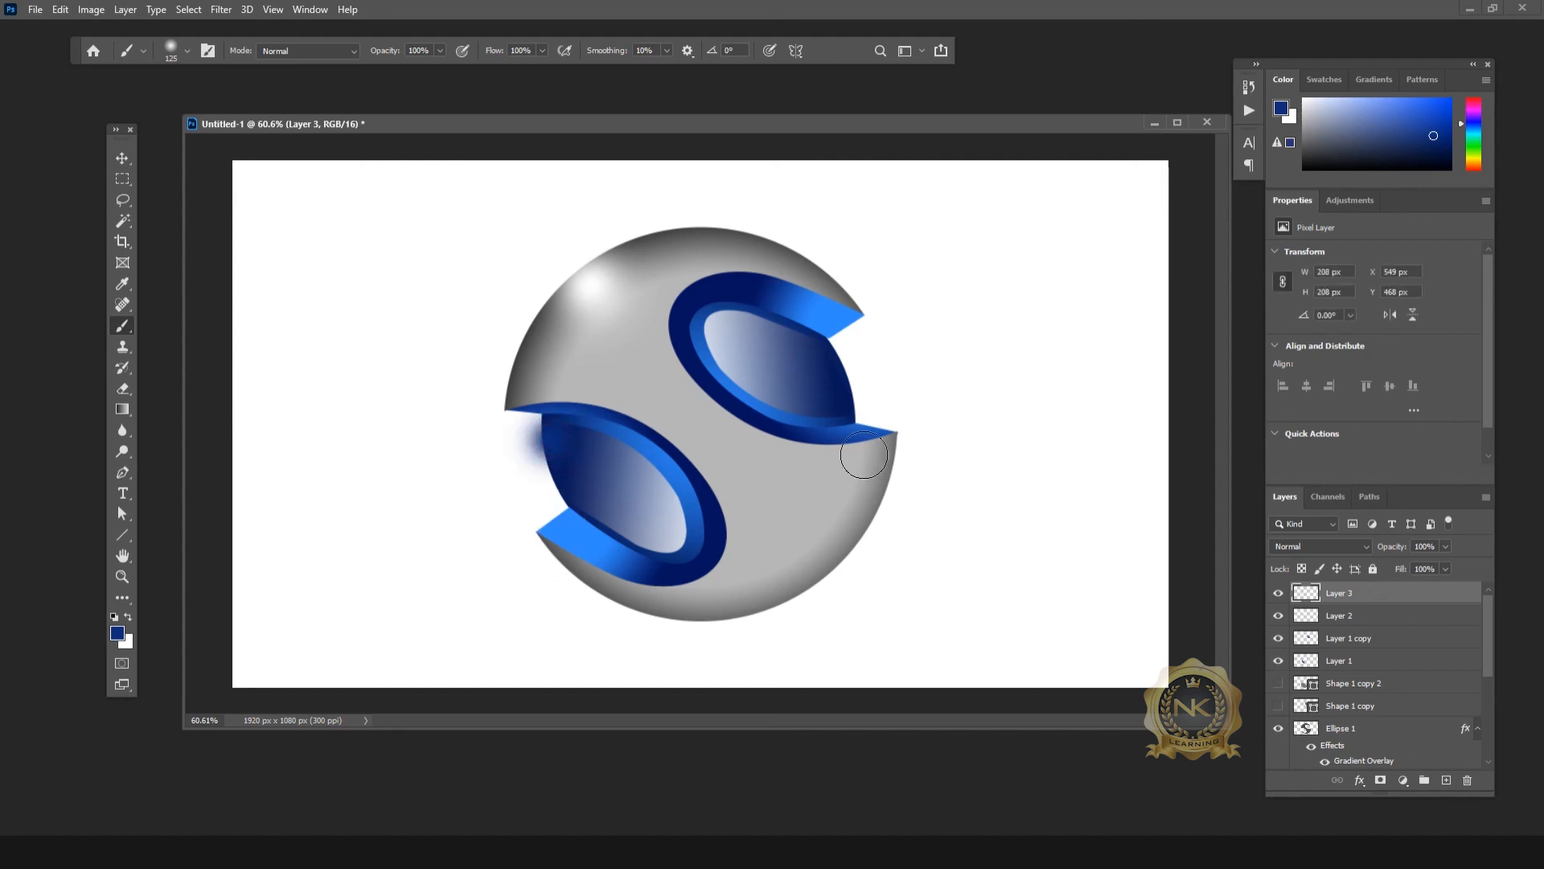
key(ctrl+z)
click(555, 434)
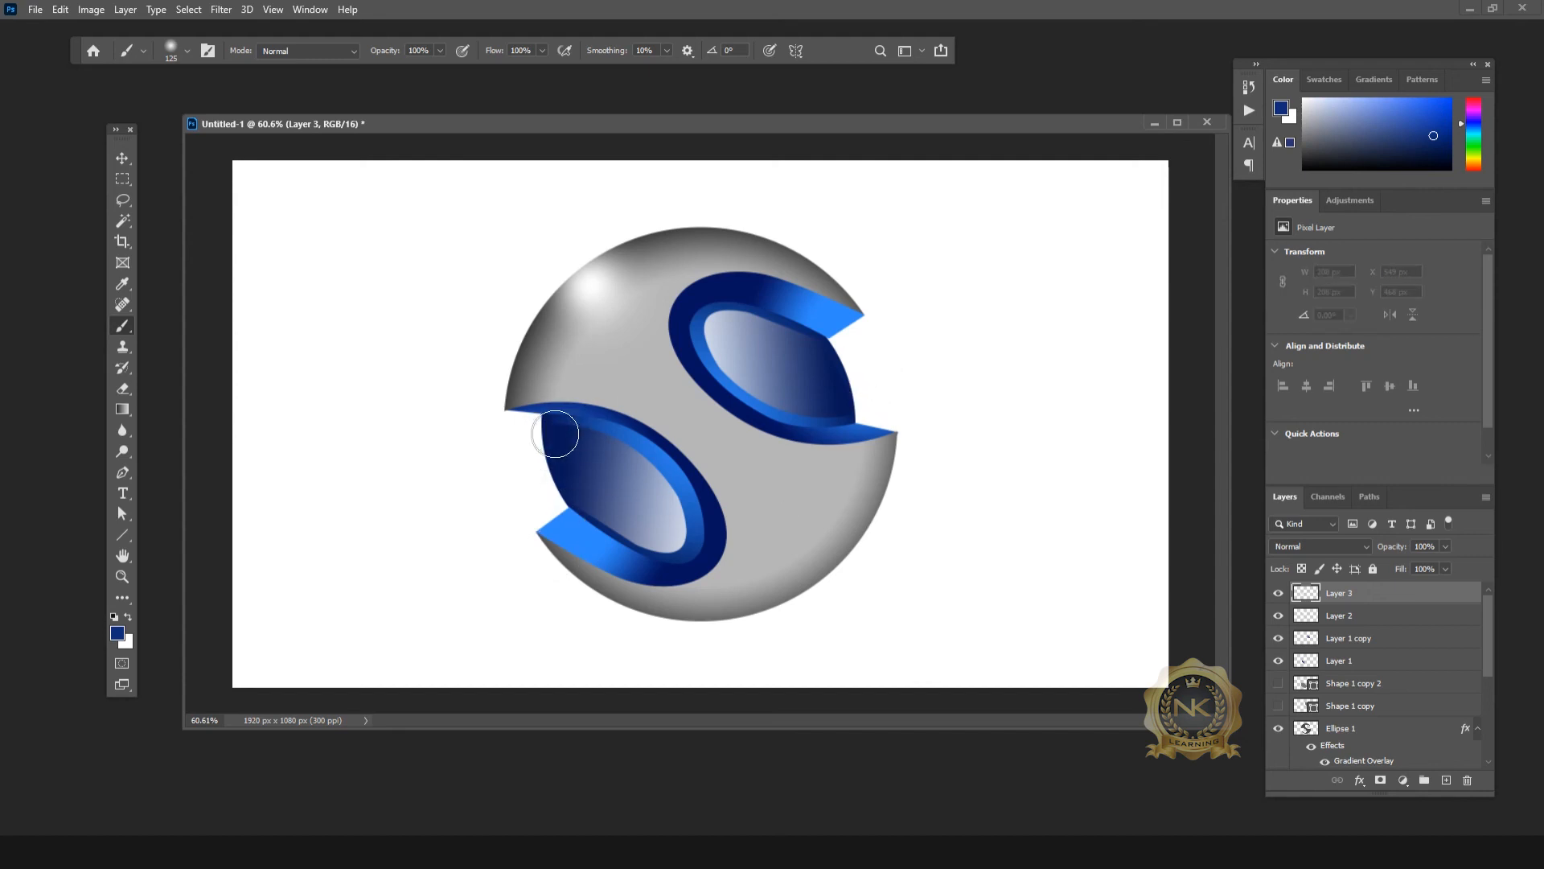
key(ctrl+z)
click(599, 529)
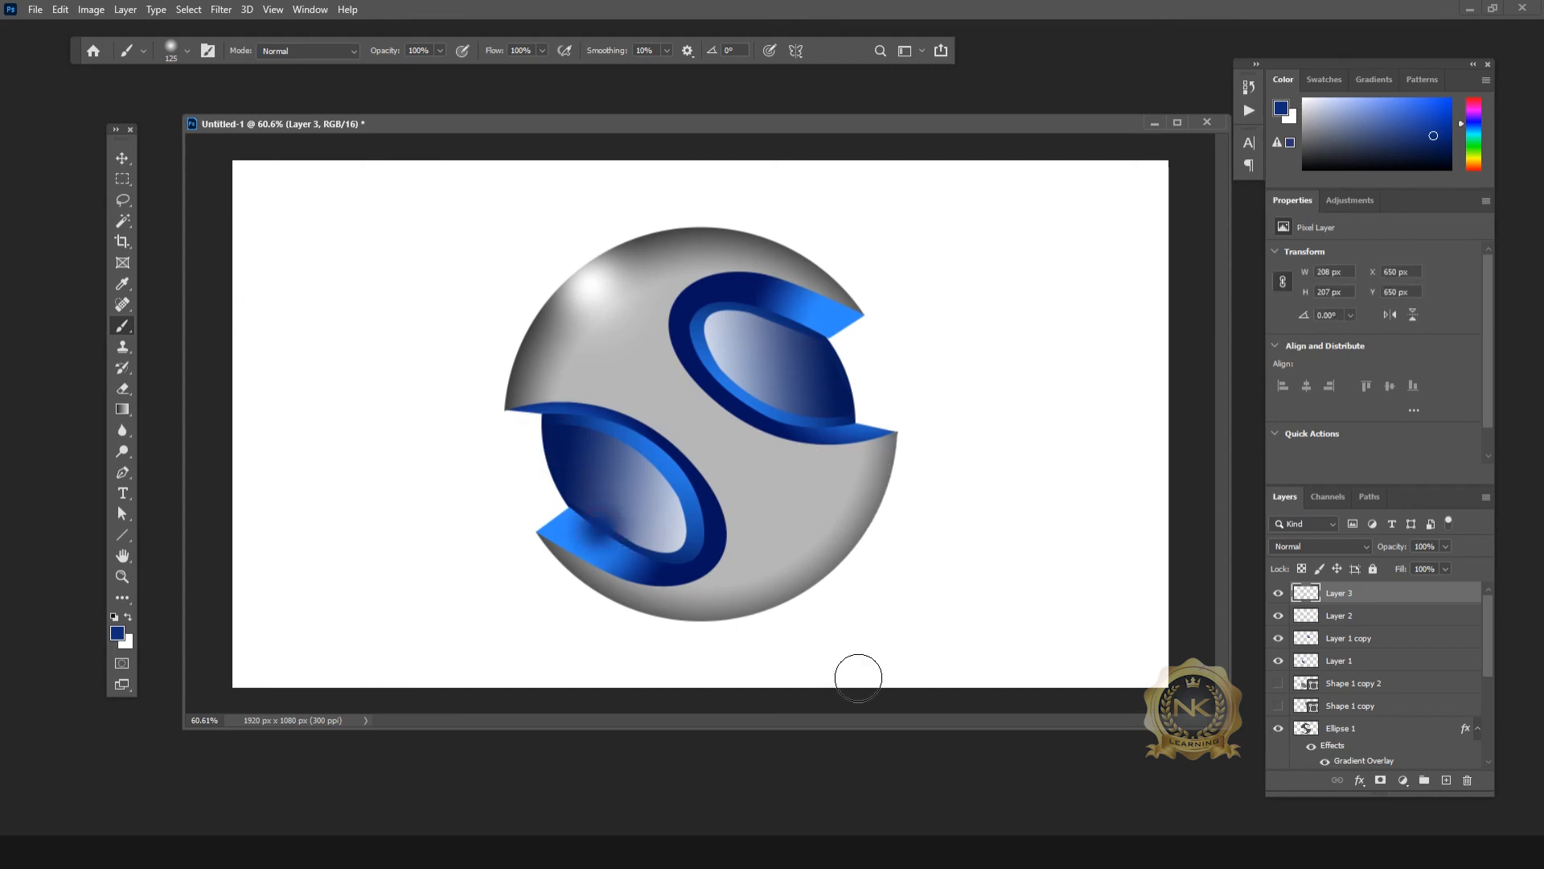
key(ctrl+z)
Step: Paint soft navy dabs in the upper part of the lower-left cutout and the lower part of the upper-right cutout
click(590, 443)
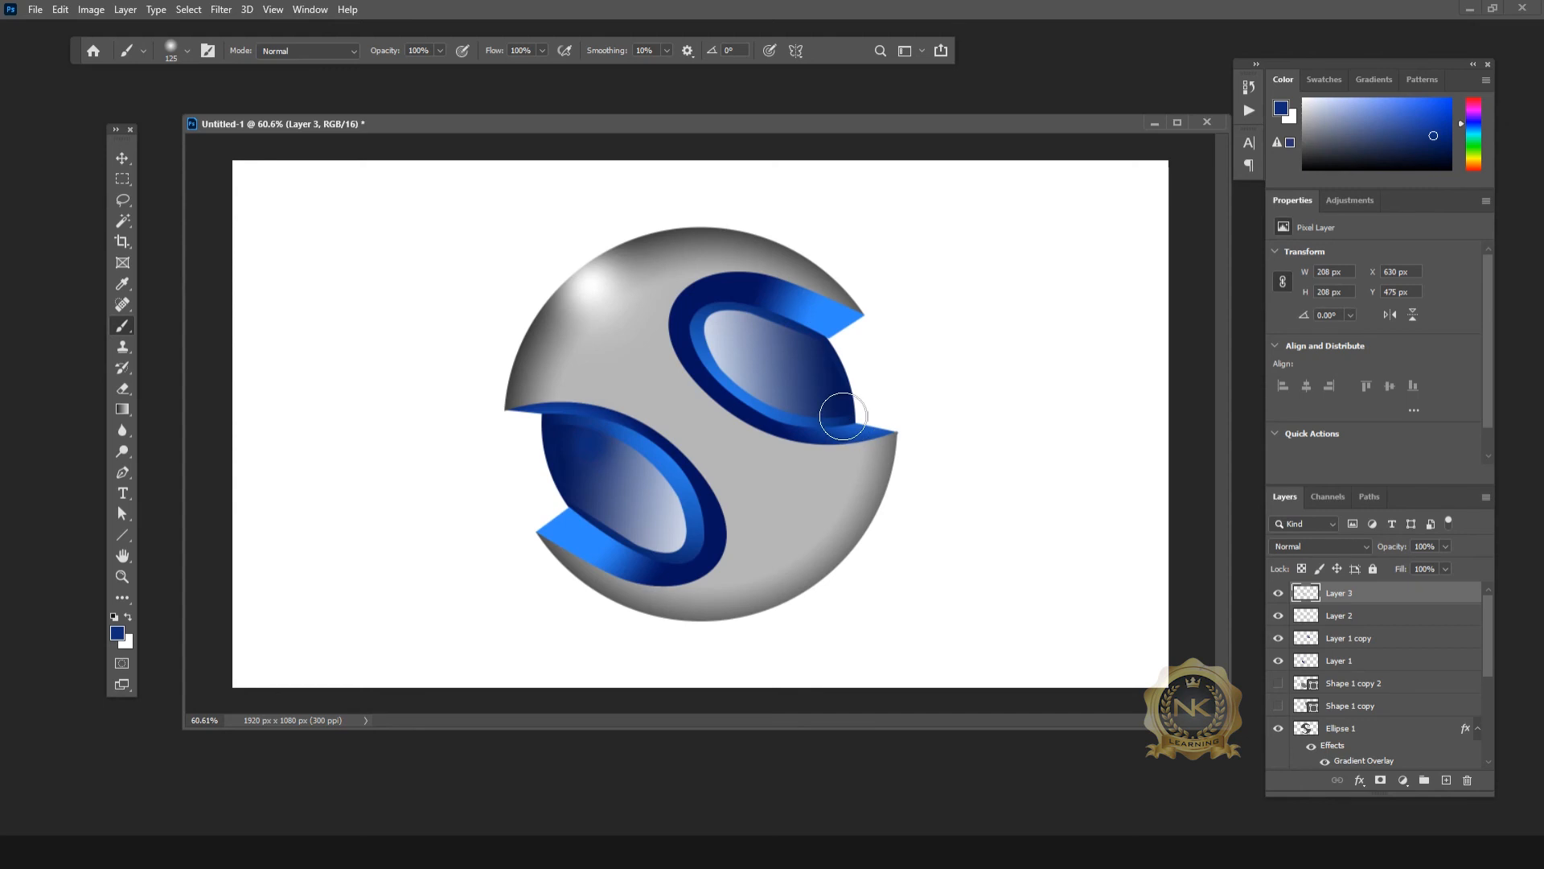
click(820, 408)
Step: Add a new layer and paint a soft black 300 px dab at the sphere's bottom edge
click(122, 635)
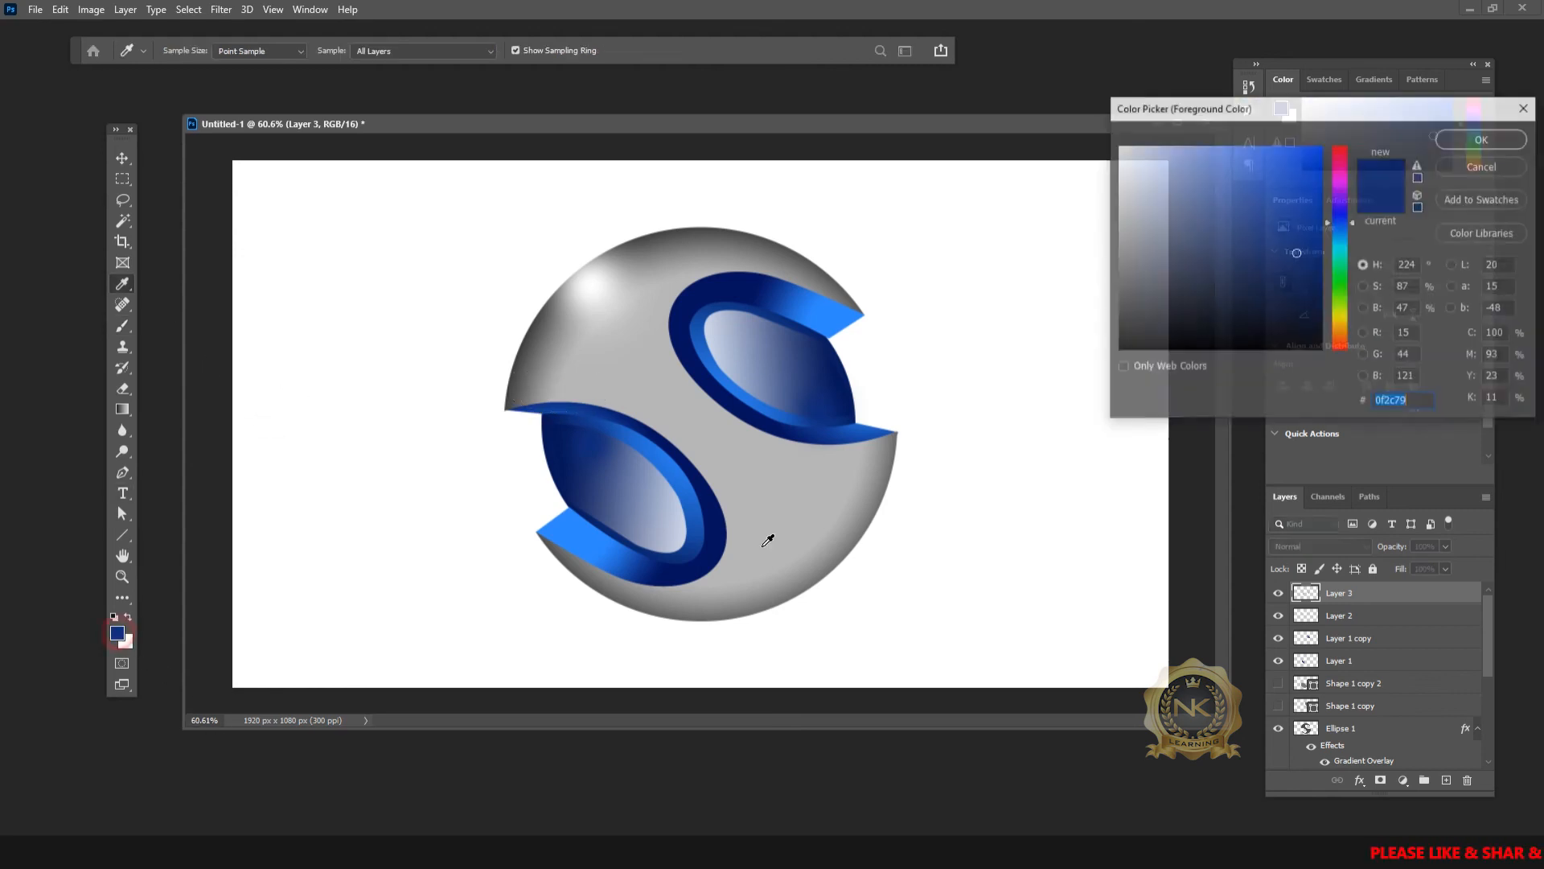
click(1121, 348)
click(1488, 142)
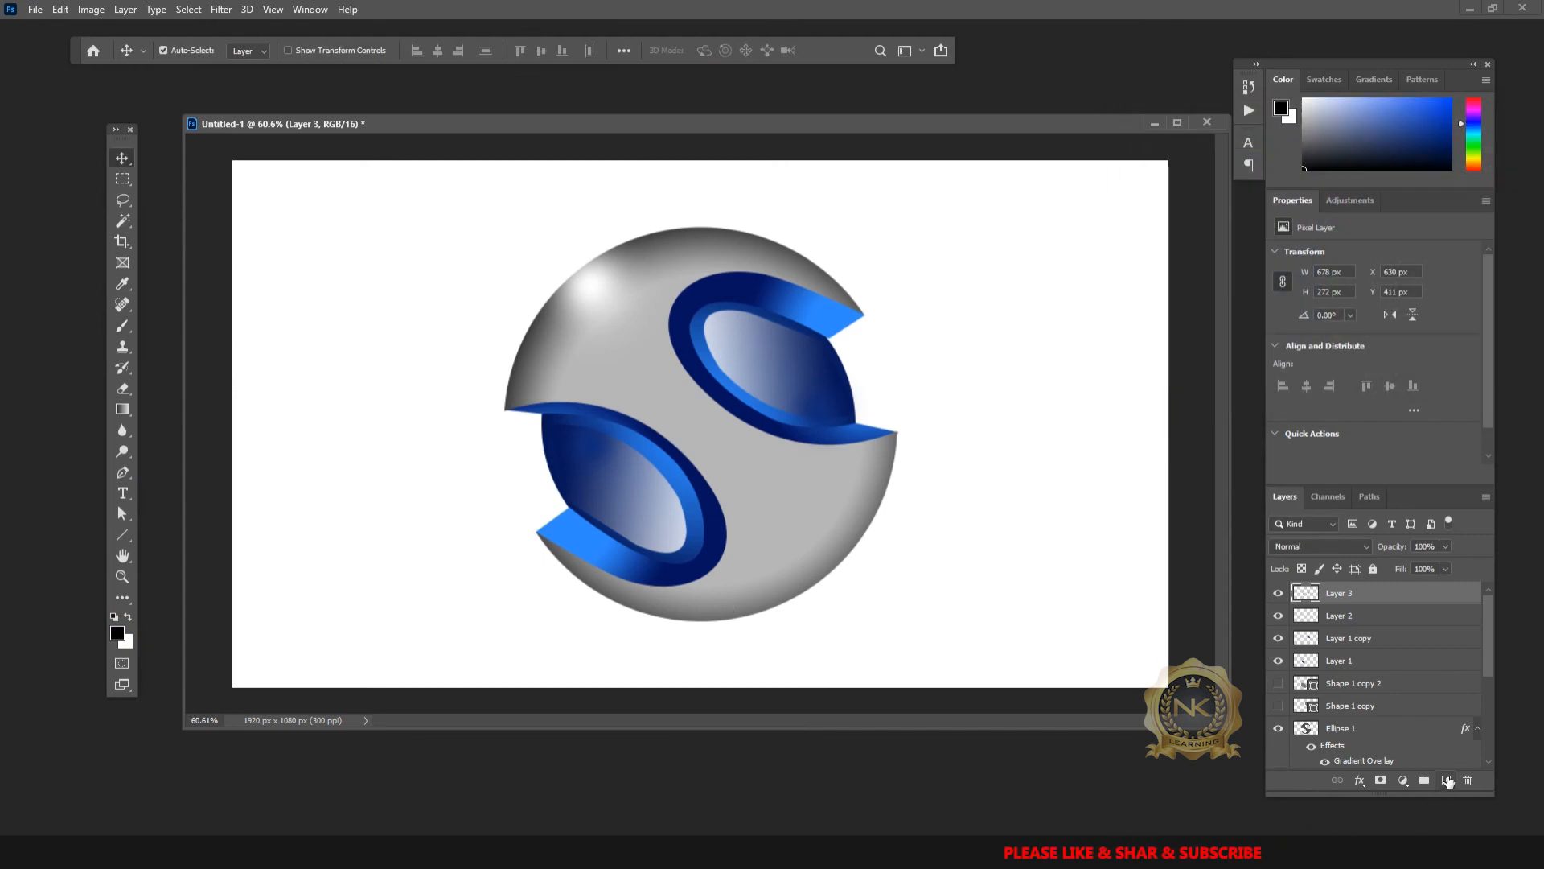
click(1447, 780)
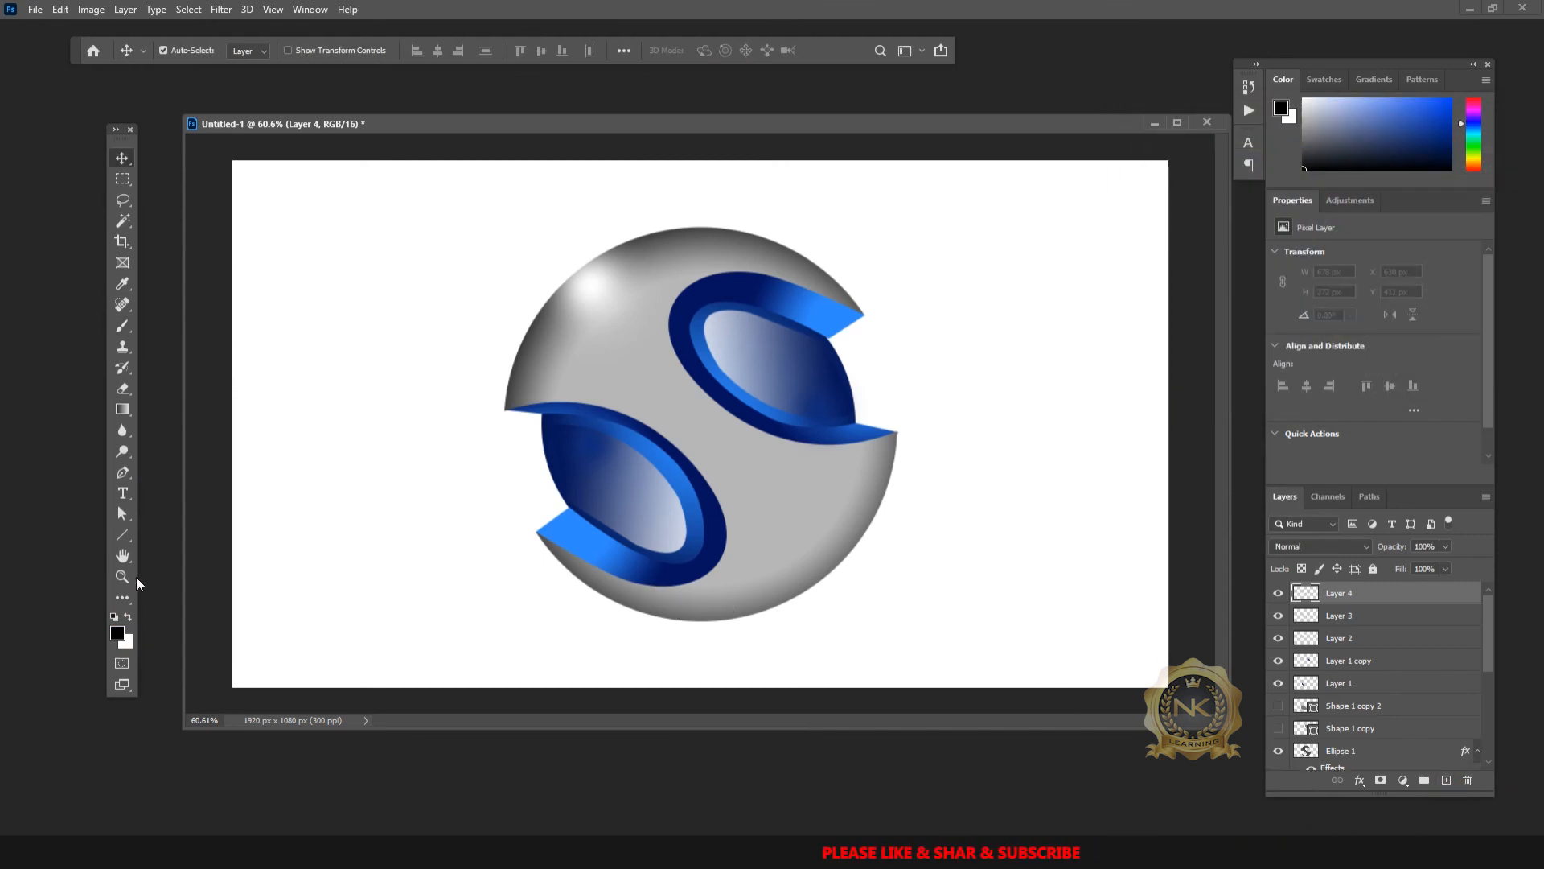
click(122, 325)
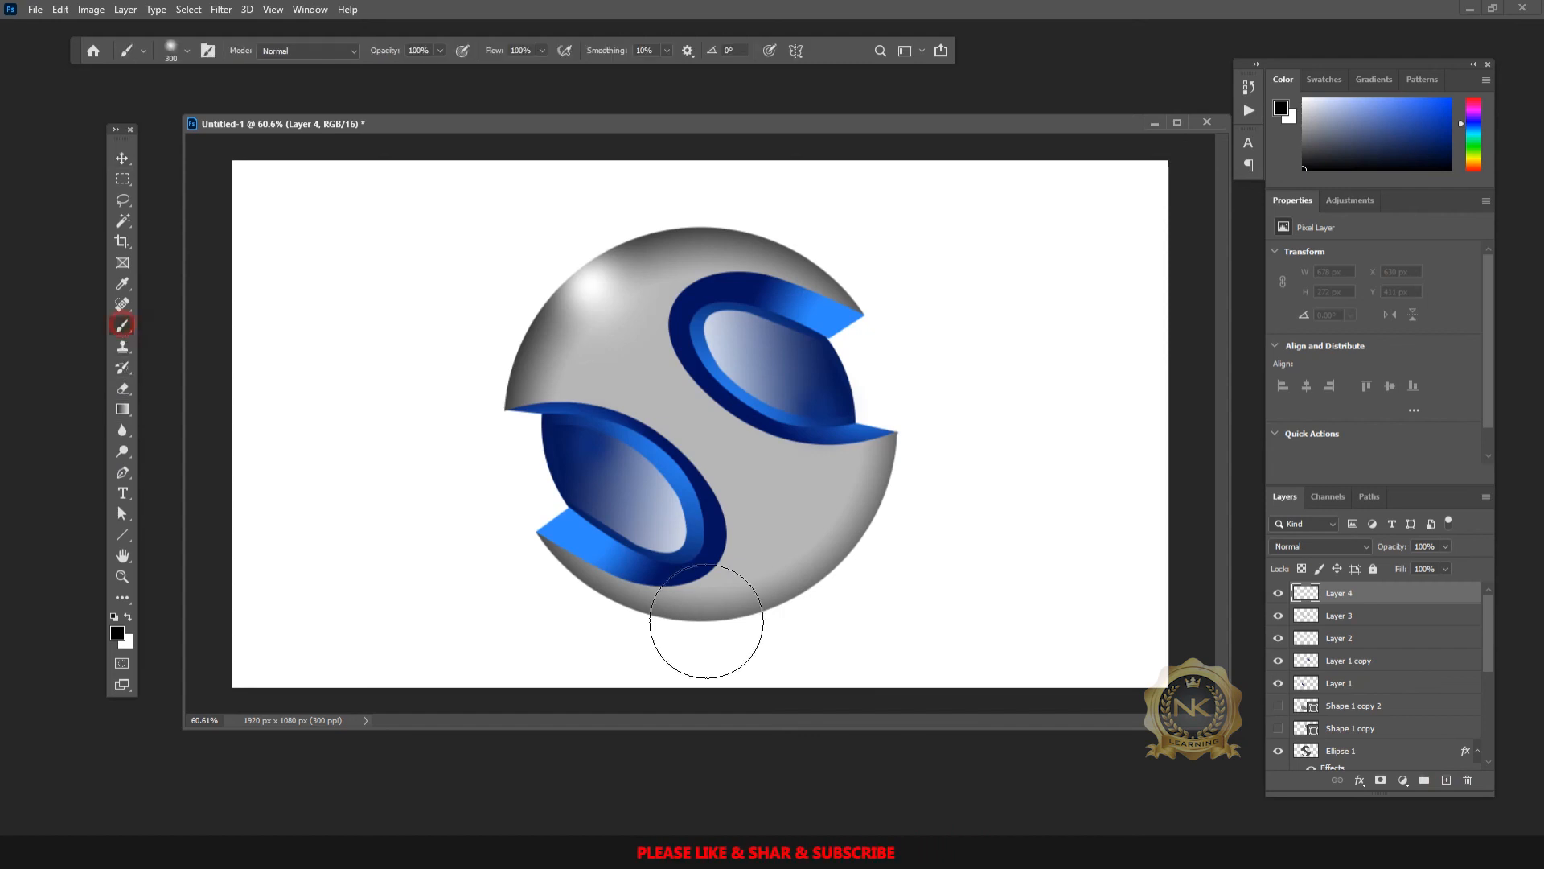
click(708, 624)
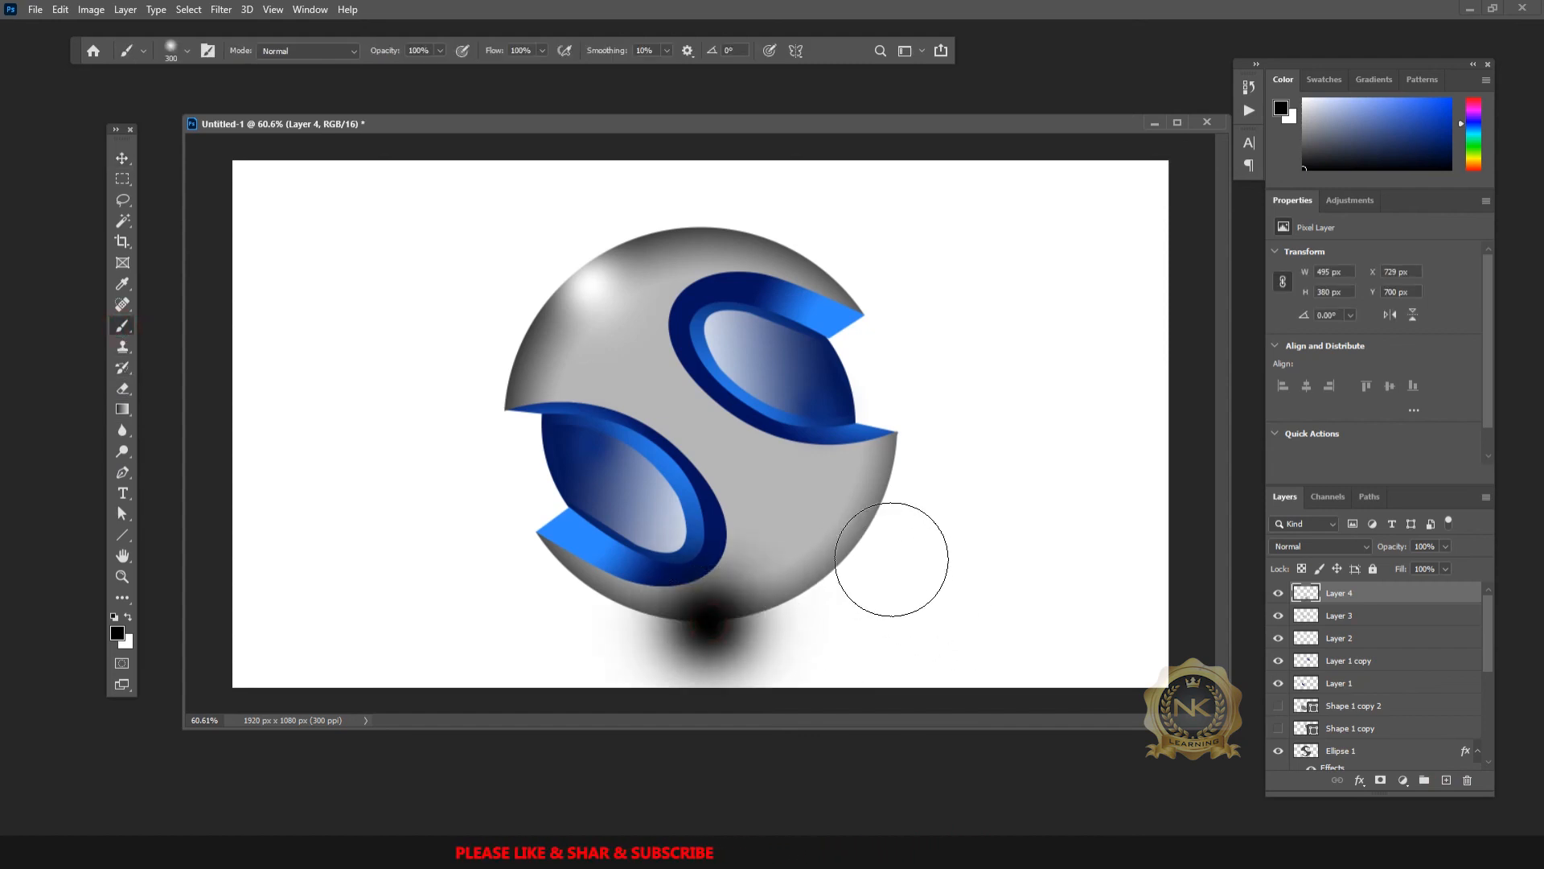
Step: Place Layer 4 directly above Background and stretch its black dab into a flat shadow about 267% wide and 40% high
click(122, 158)
drag(1436, 602, 1383, 749)
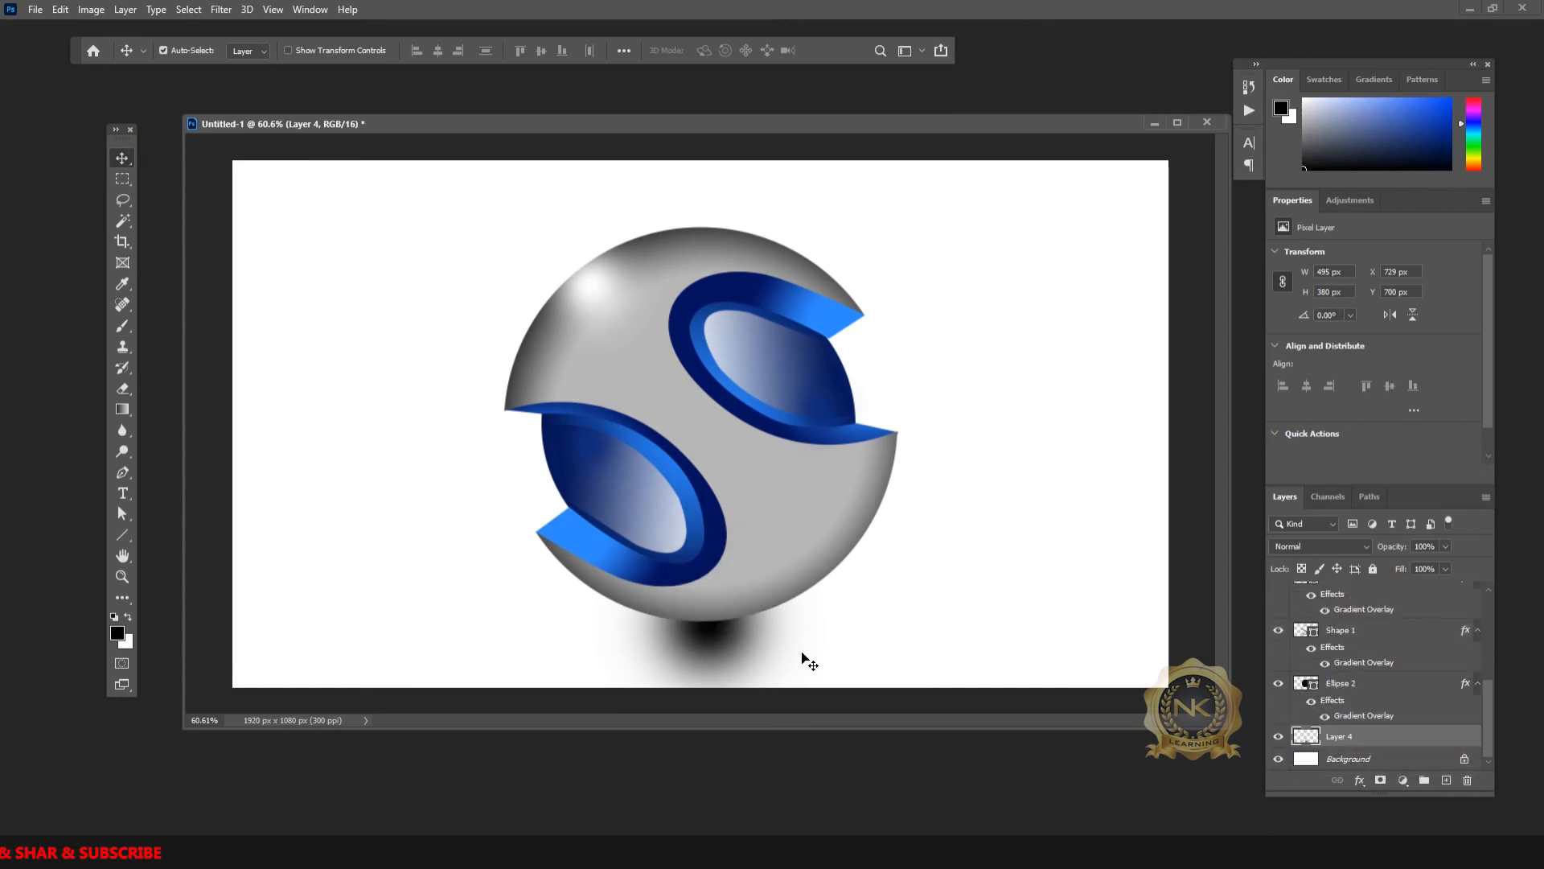
key(ctrl+t)
drag(829, 594, 1007, 598)
drag(587, 594, 376, 596)
drag(1004, 595, 1019, 591)
drag(706, 500, 768, 612)
Step: Nudge the shadow vertically to about Y 926 px beneath the sphere and apply the transform
key(Down)
key(Down)
key(Down)
key(Down)
key(Down)
key(Down)
key(Down)
key(Down)
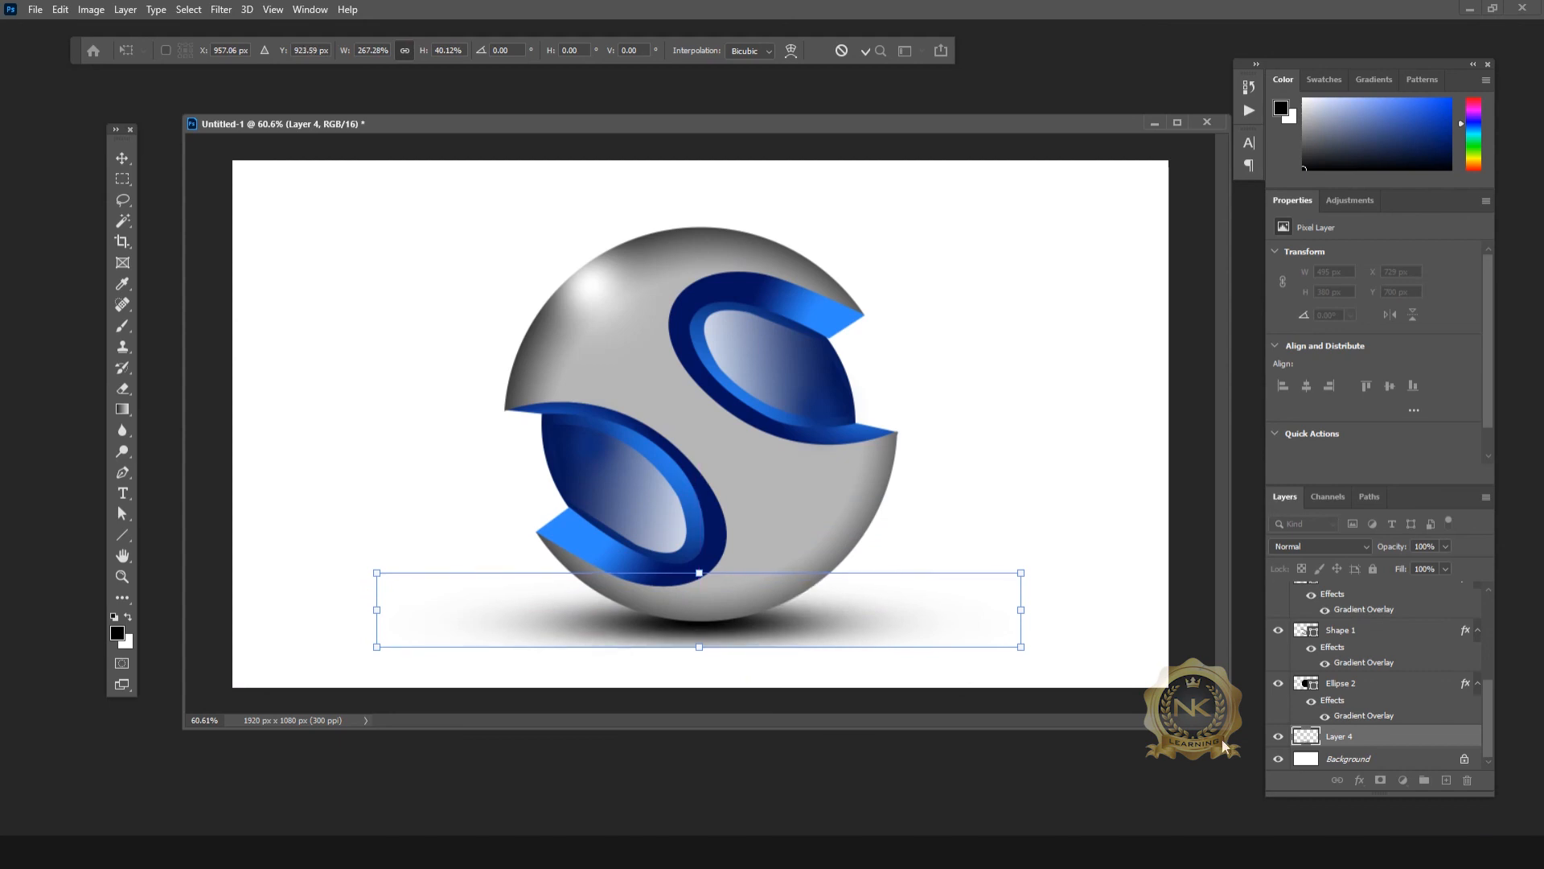
key(Up)
key(Up)
key(Up)
key(Up)
key(Up)
key(Up)
key(Up)
key(Up)
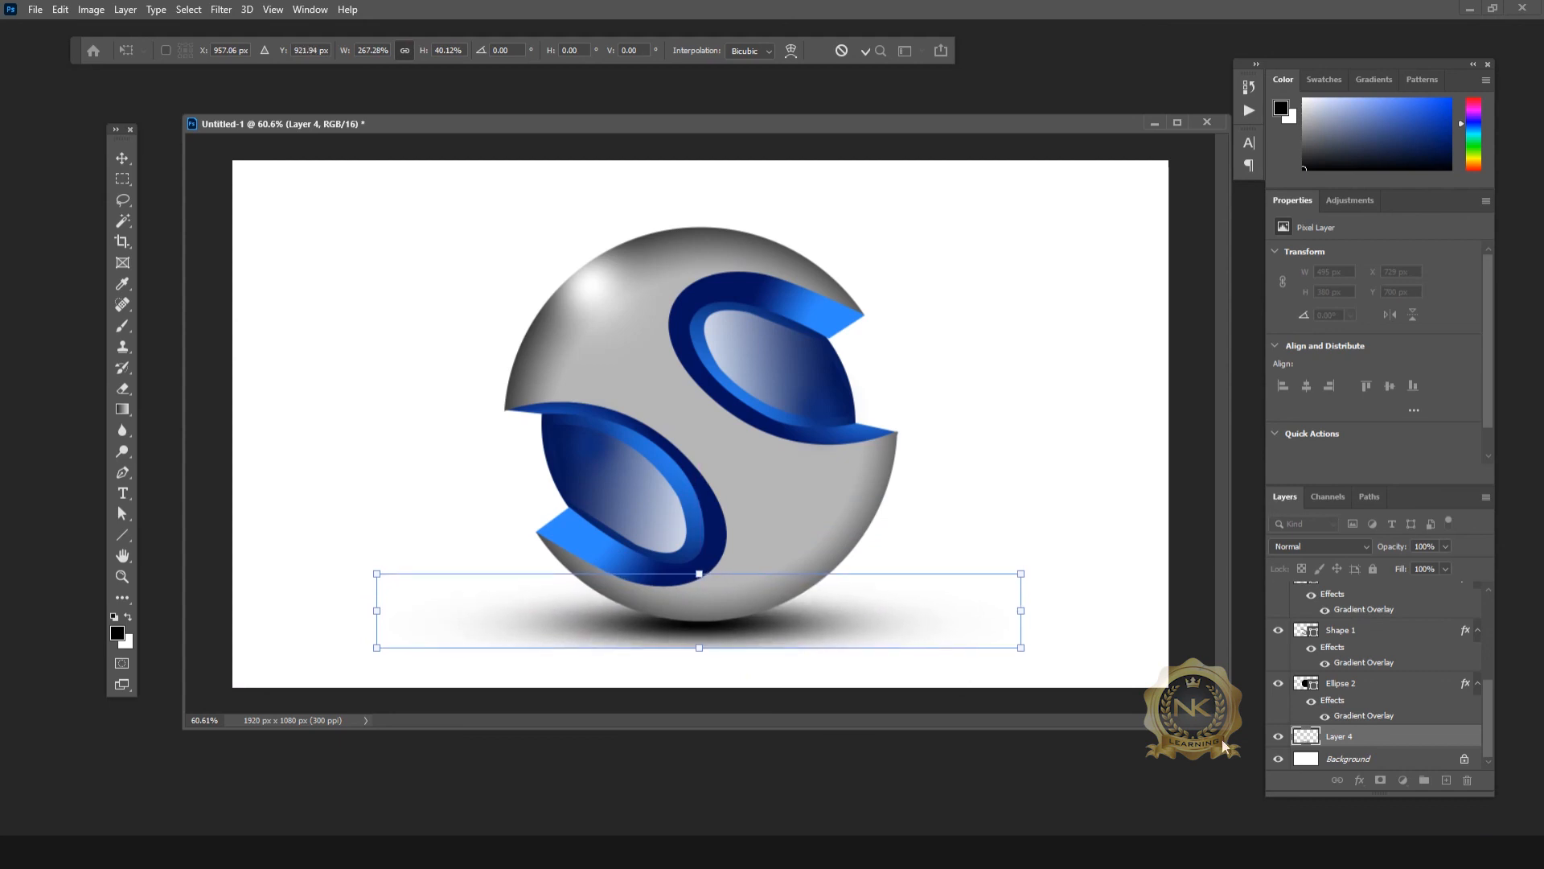
key(ctrl+minus)
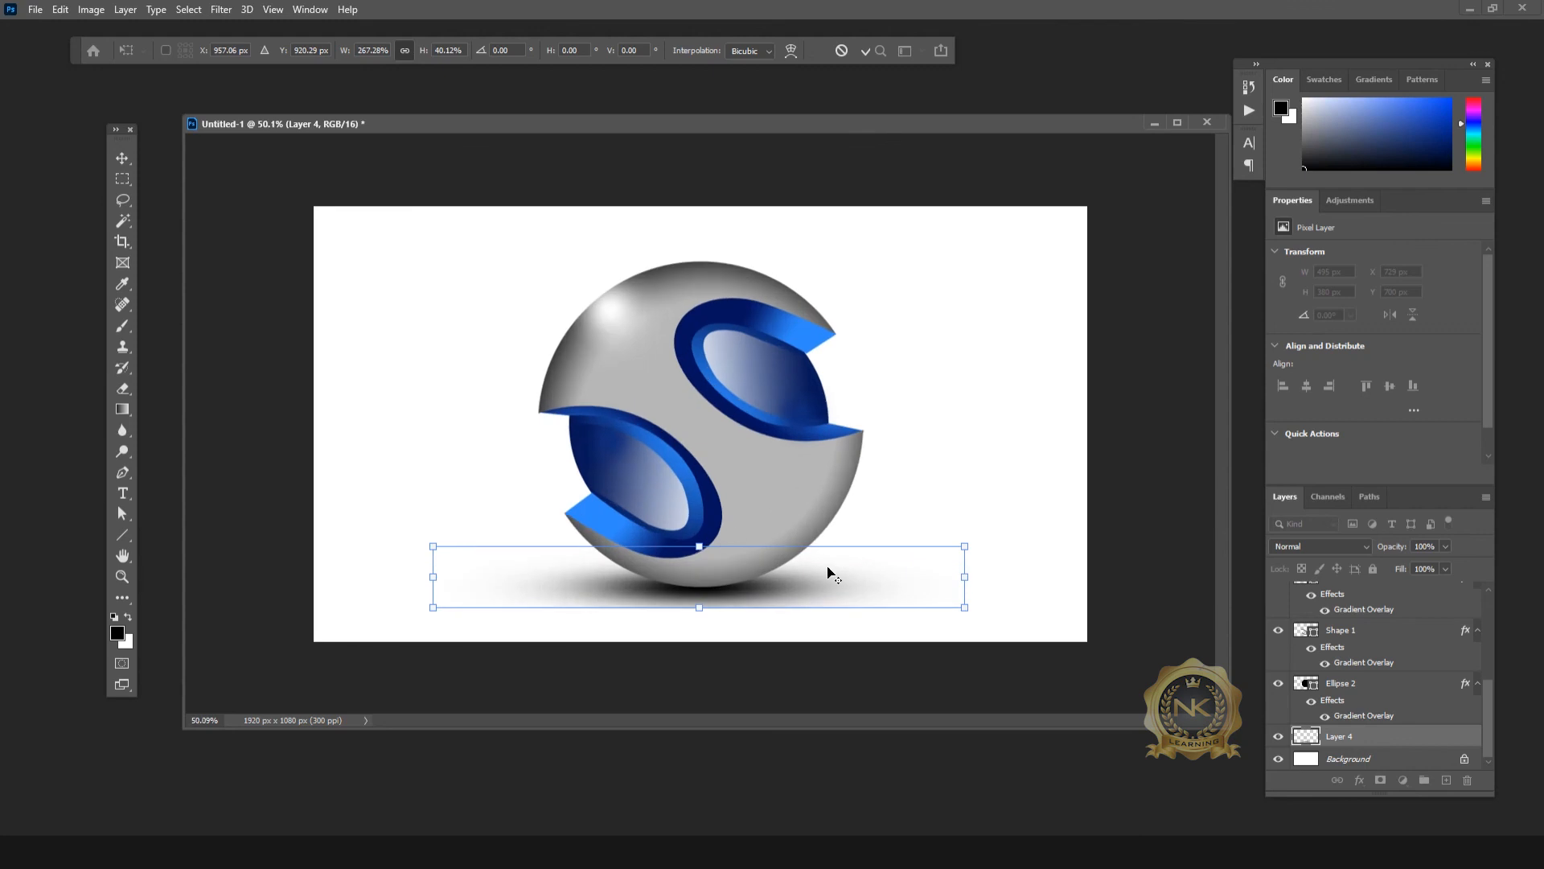
key(alt+space)
click(800, 436)
key(Down)
key(Down)
key(Down)
key(Down)
key(Down)
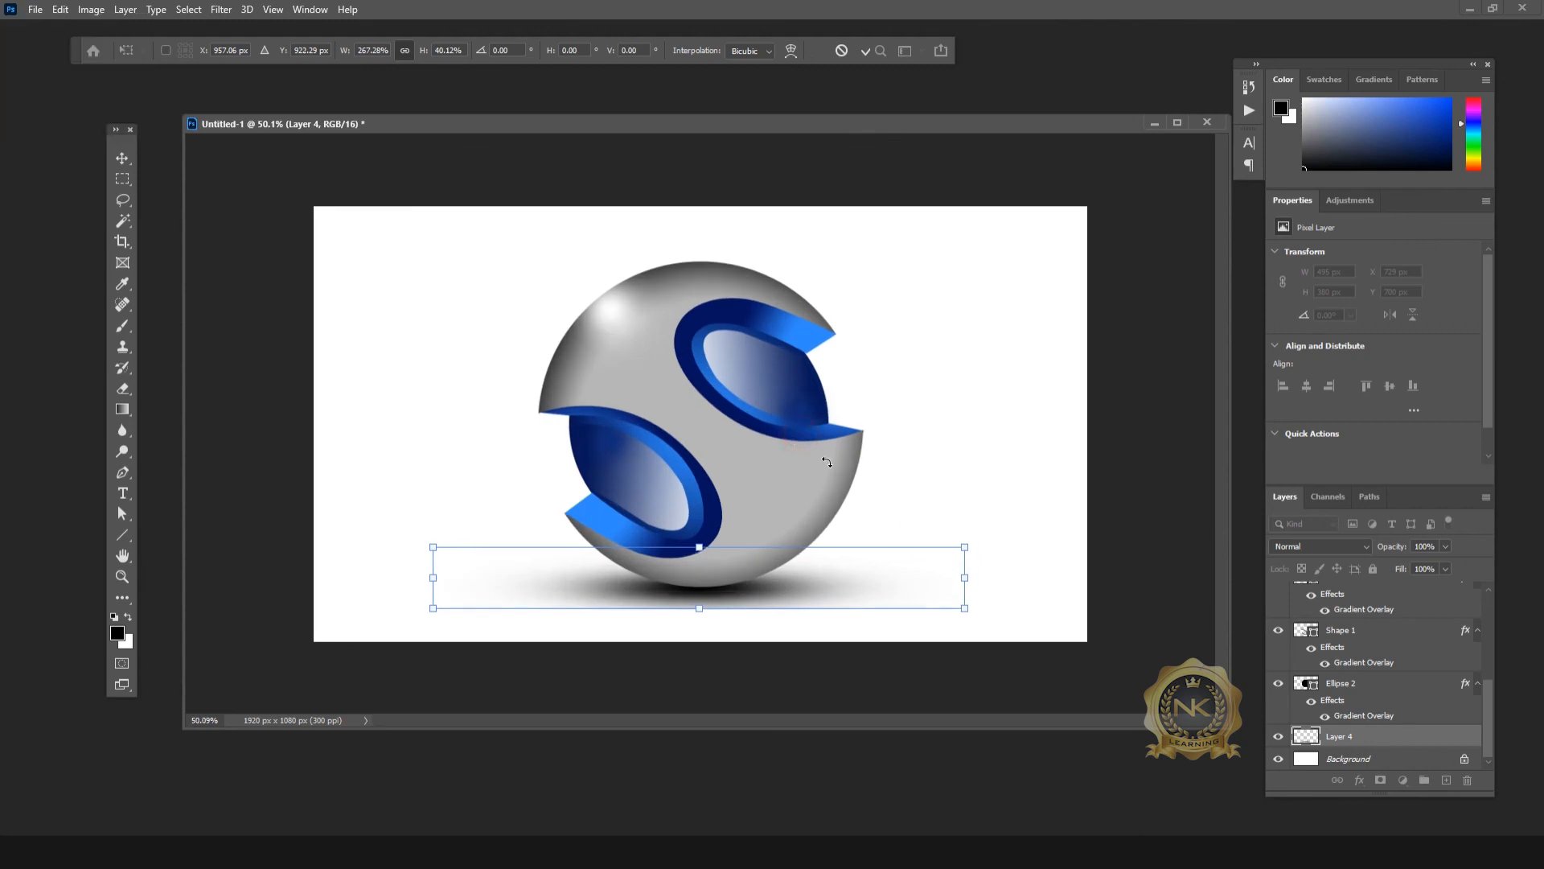
key(Up)
key(Up)
key(Up)
key(Down)
key(Down)
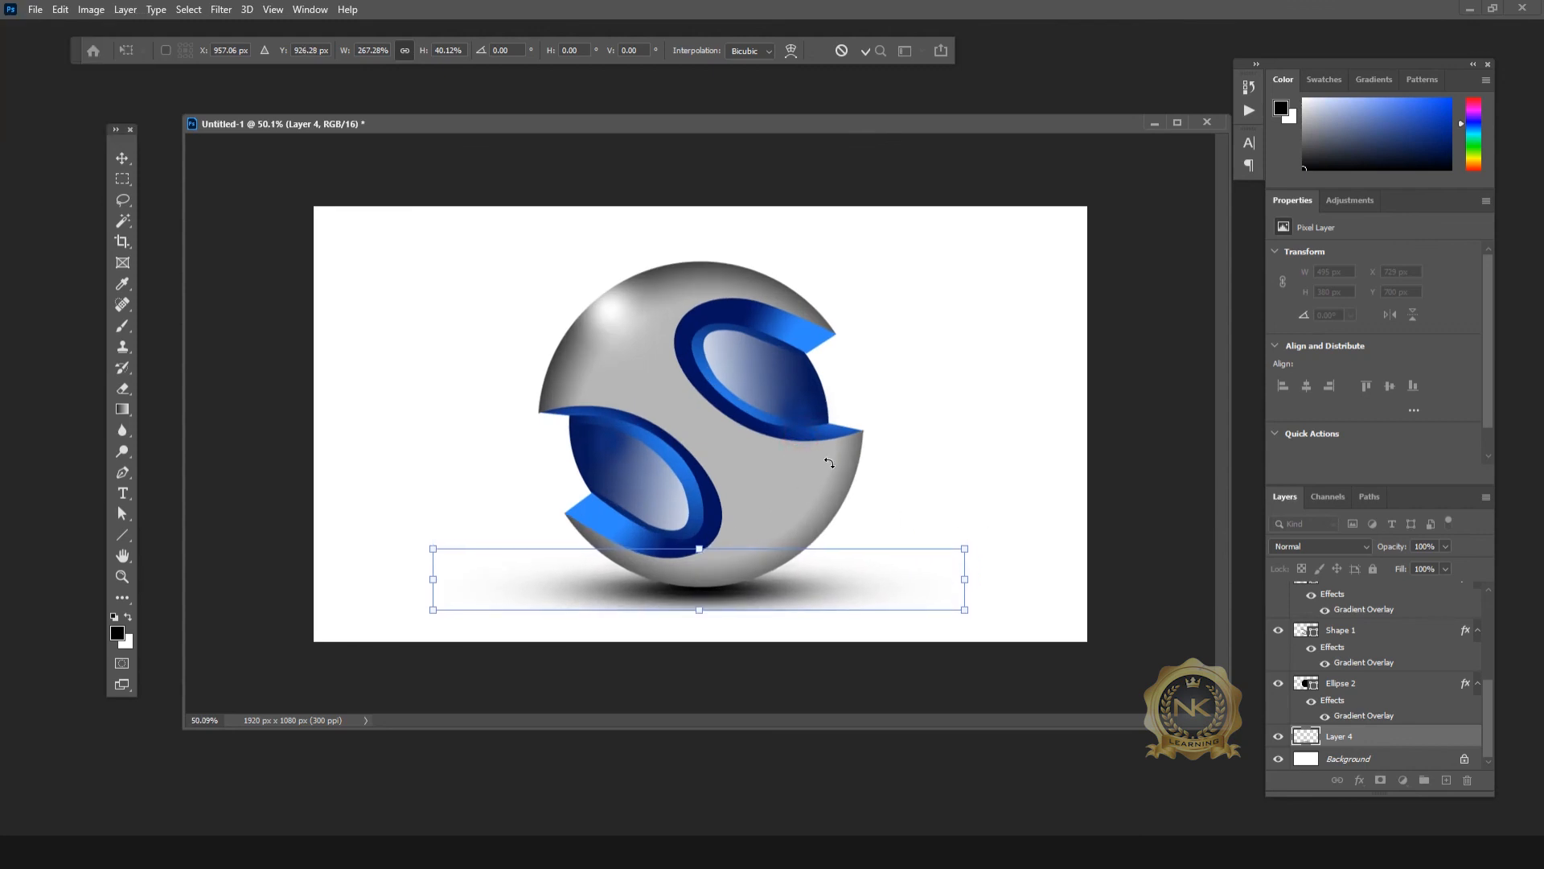
click(122, 158)
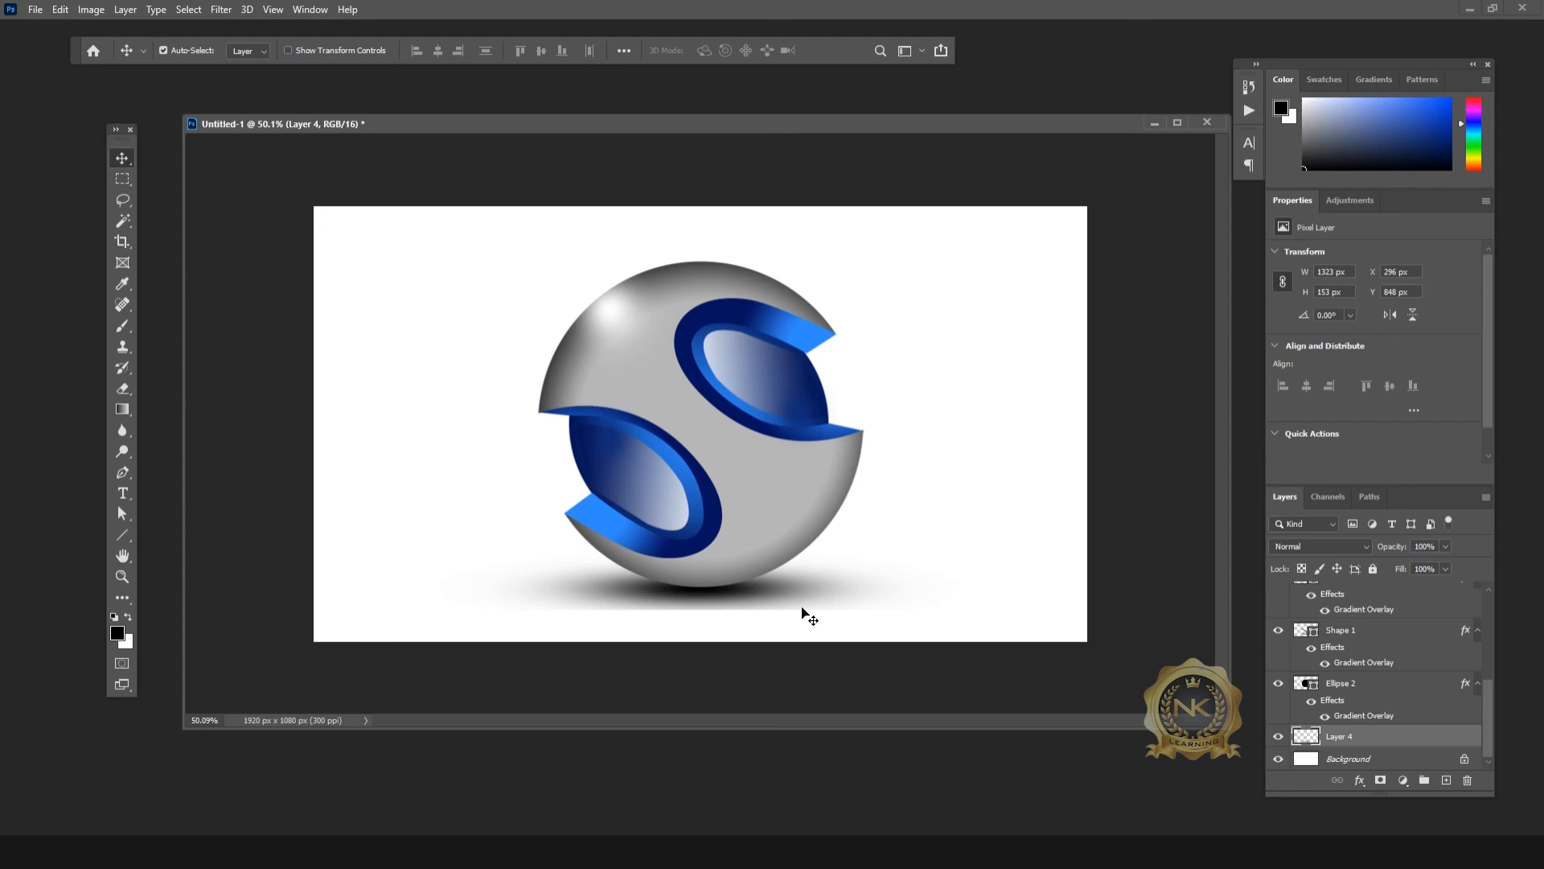
Step: Activate the Brush tool and reduce its size to 60 px
click(124, 325)
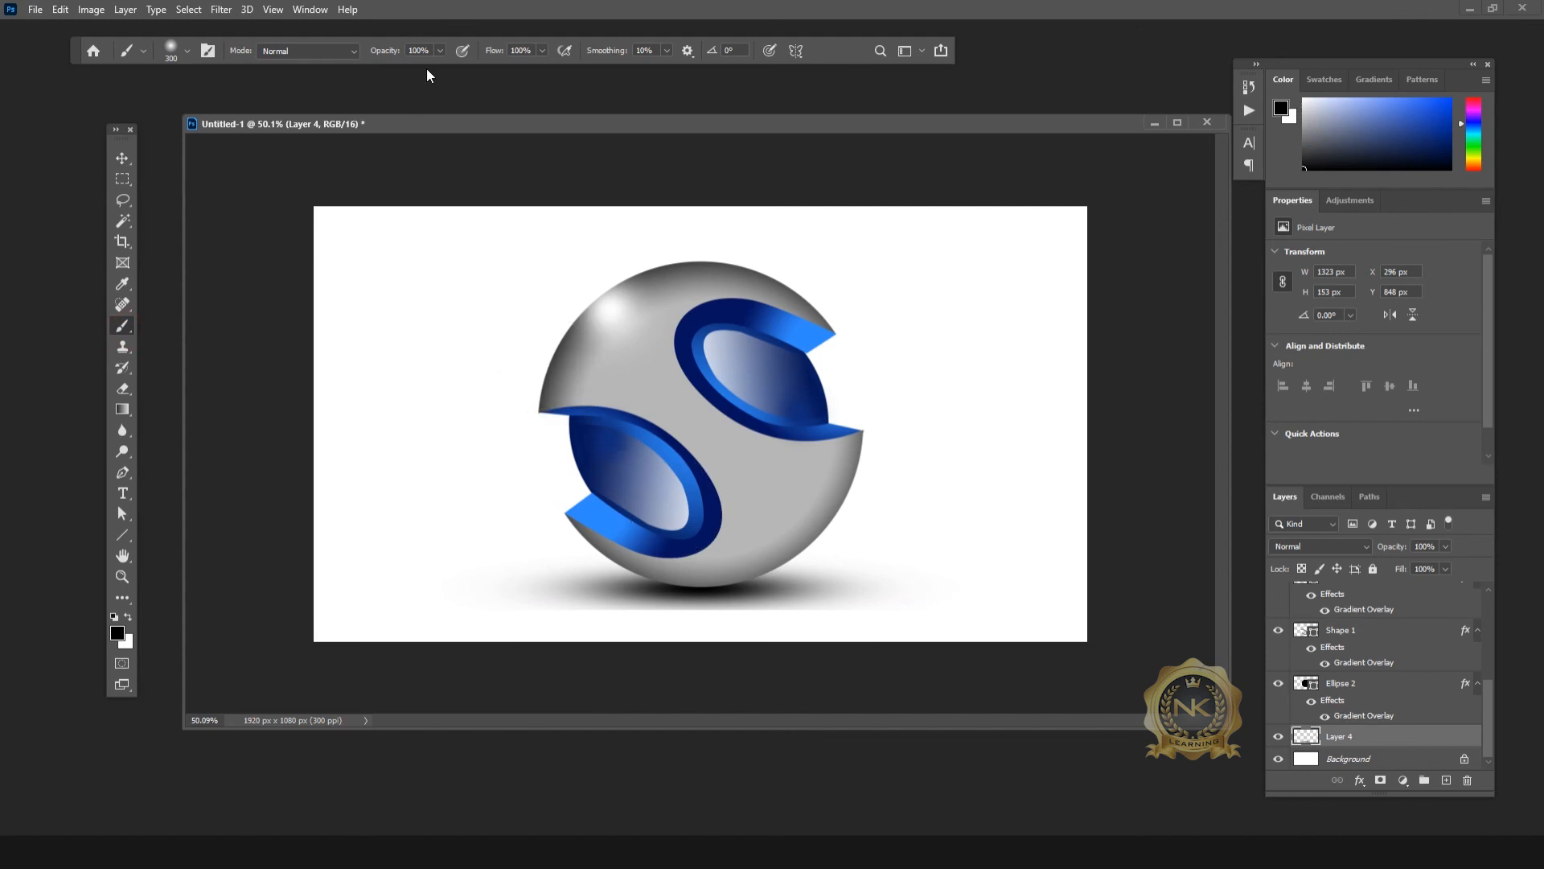
key(bracketleft)
key(bracketleft)
key(bracketleft)
key(bracketleft)
key(bracketleft)
Step: Sample the bright blue of the lower-left band and try brushing it along that band on Layer 4
click(118, 633)
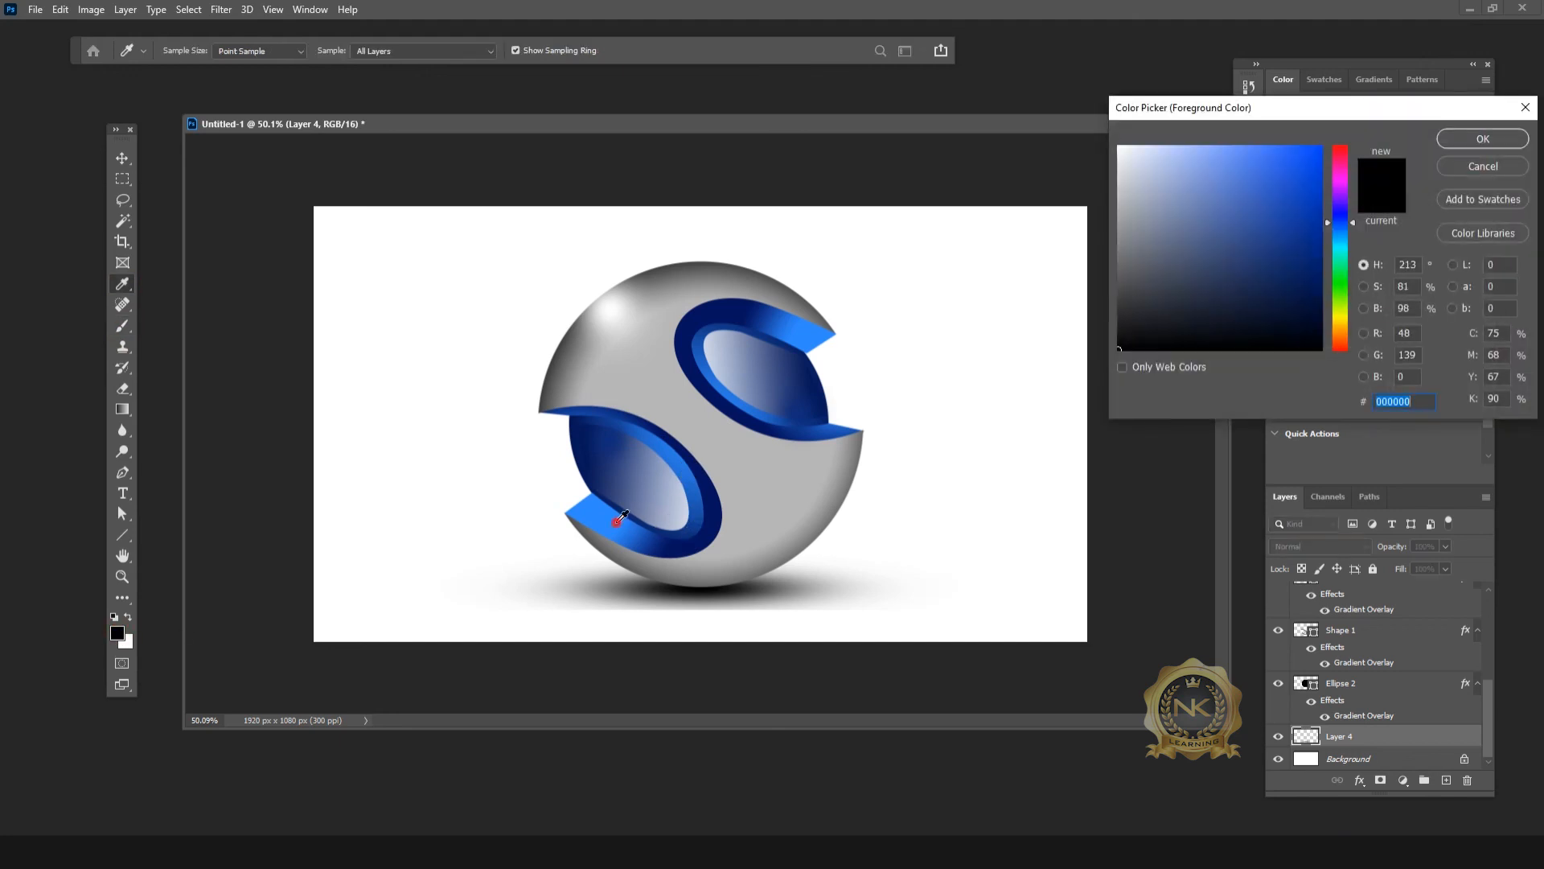
click(615, 521)
key(Return)
drag(596, 493, 641, 550)
drag(590, 506, 658, 574)
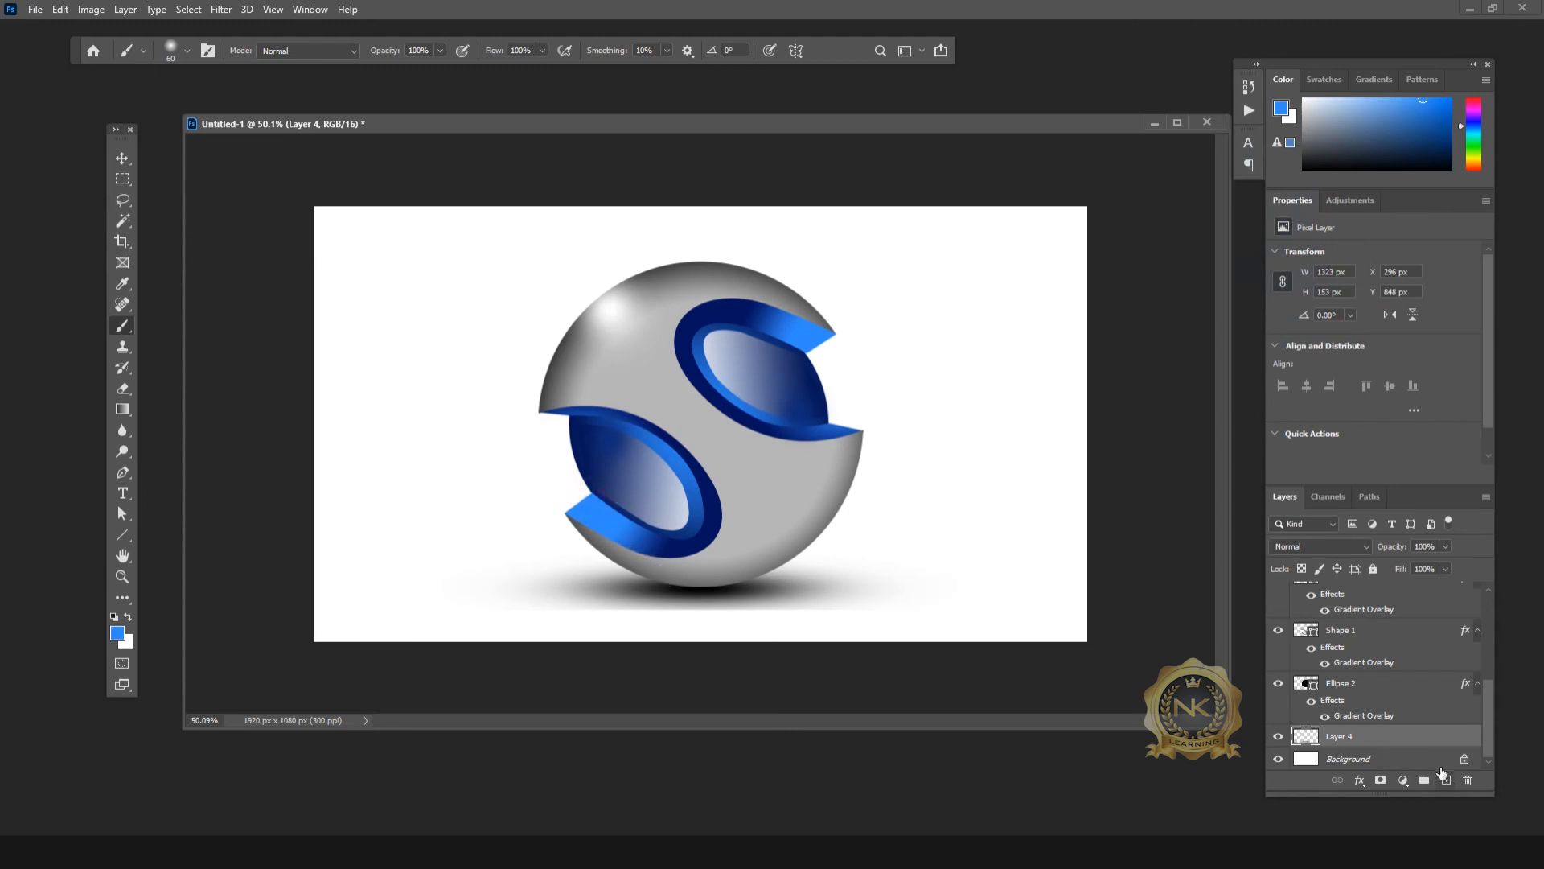
Step: Add a new layer above Layer 3 and try bright blue strokes at the lower-left band's inner corner
scroll(1402, 666, up, 5)
click(1391, 587)
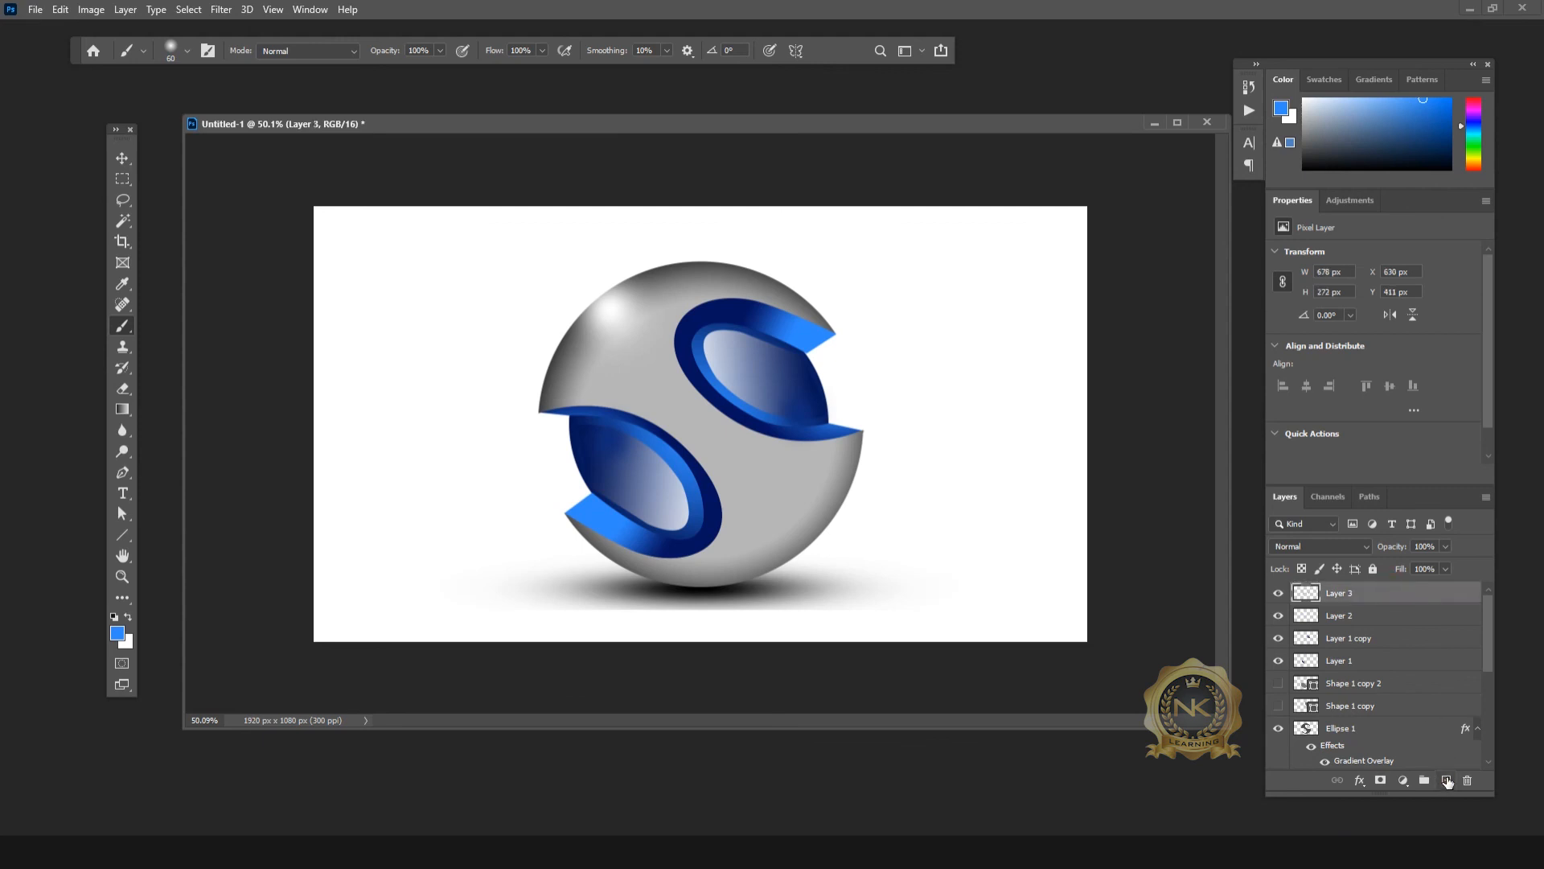
click(1447, 781)
click(594, 502)
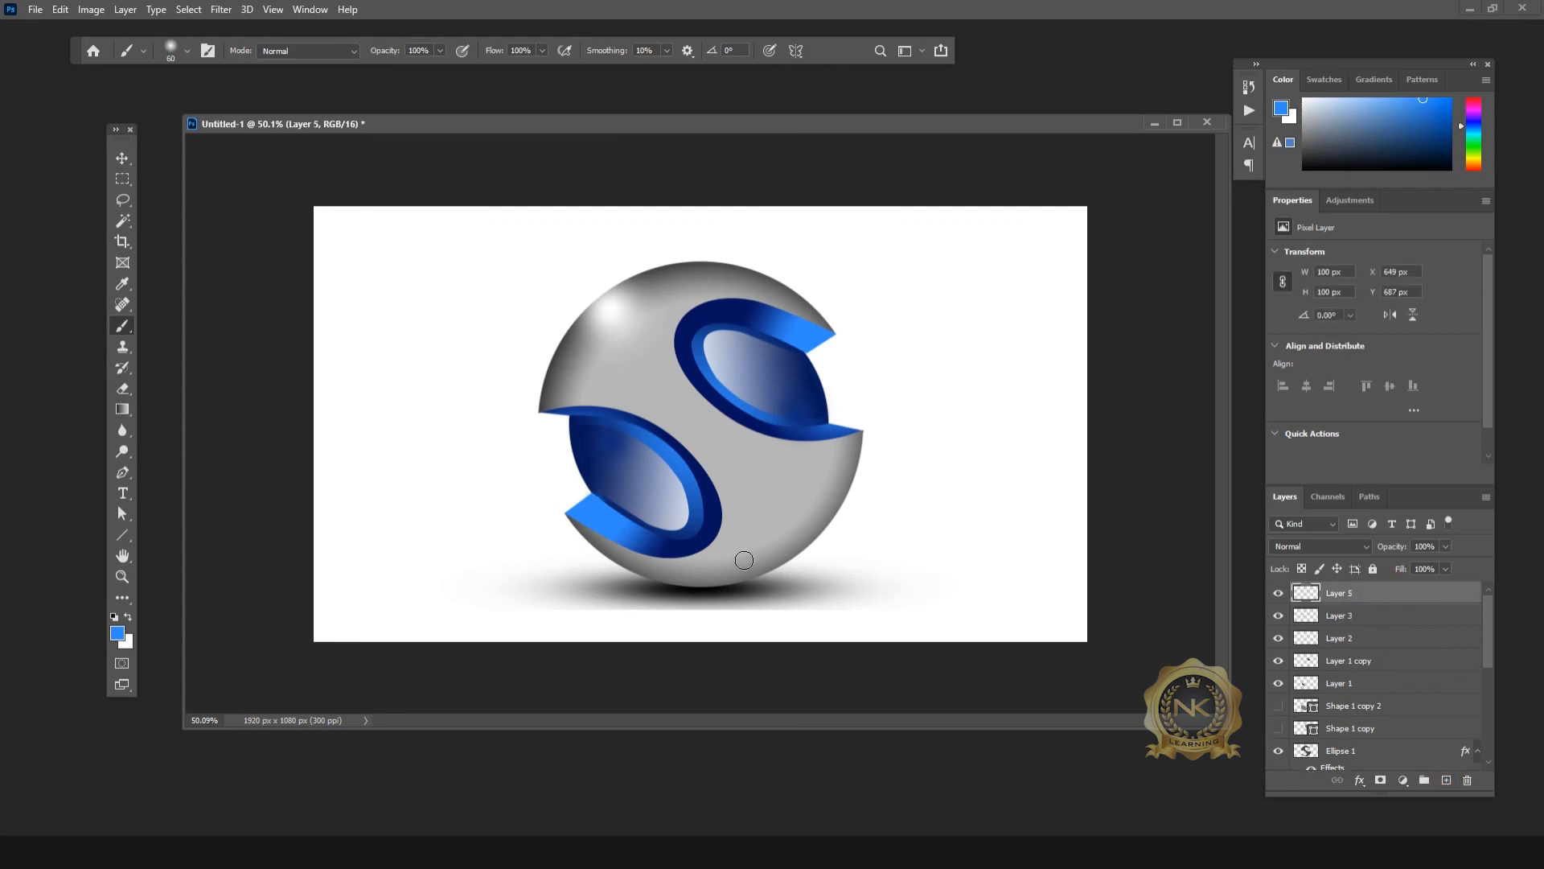
drag(596, 505, 644, 527)
Step: Set the brush colour to light blue bad9ff and paint a soft highlight at the lower-left band's inner corner
click(120, 632)
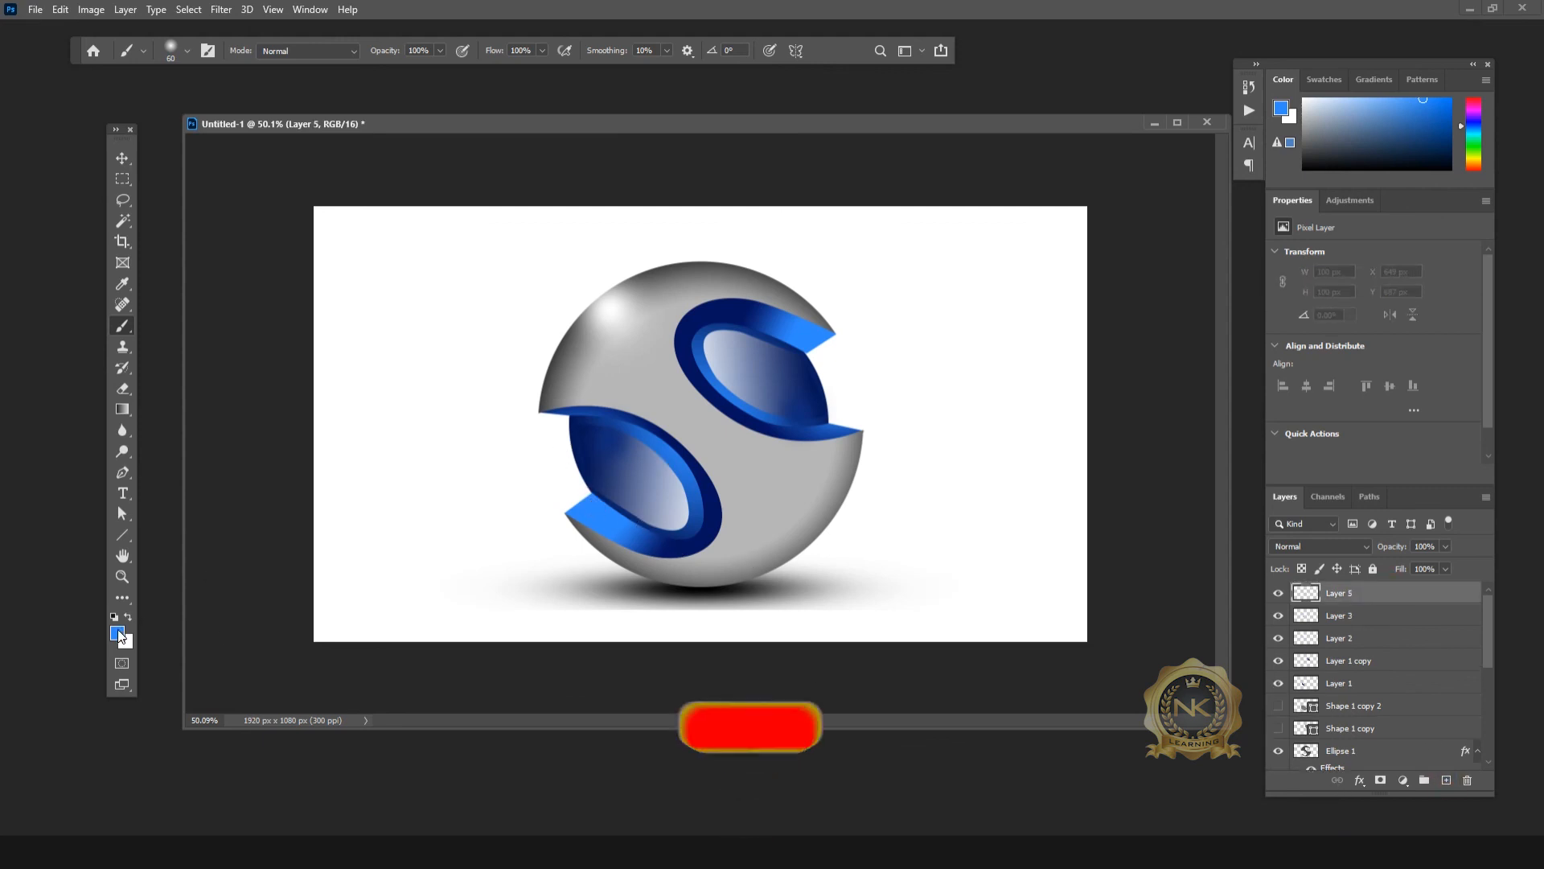
click(1172, 146)
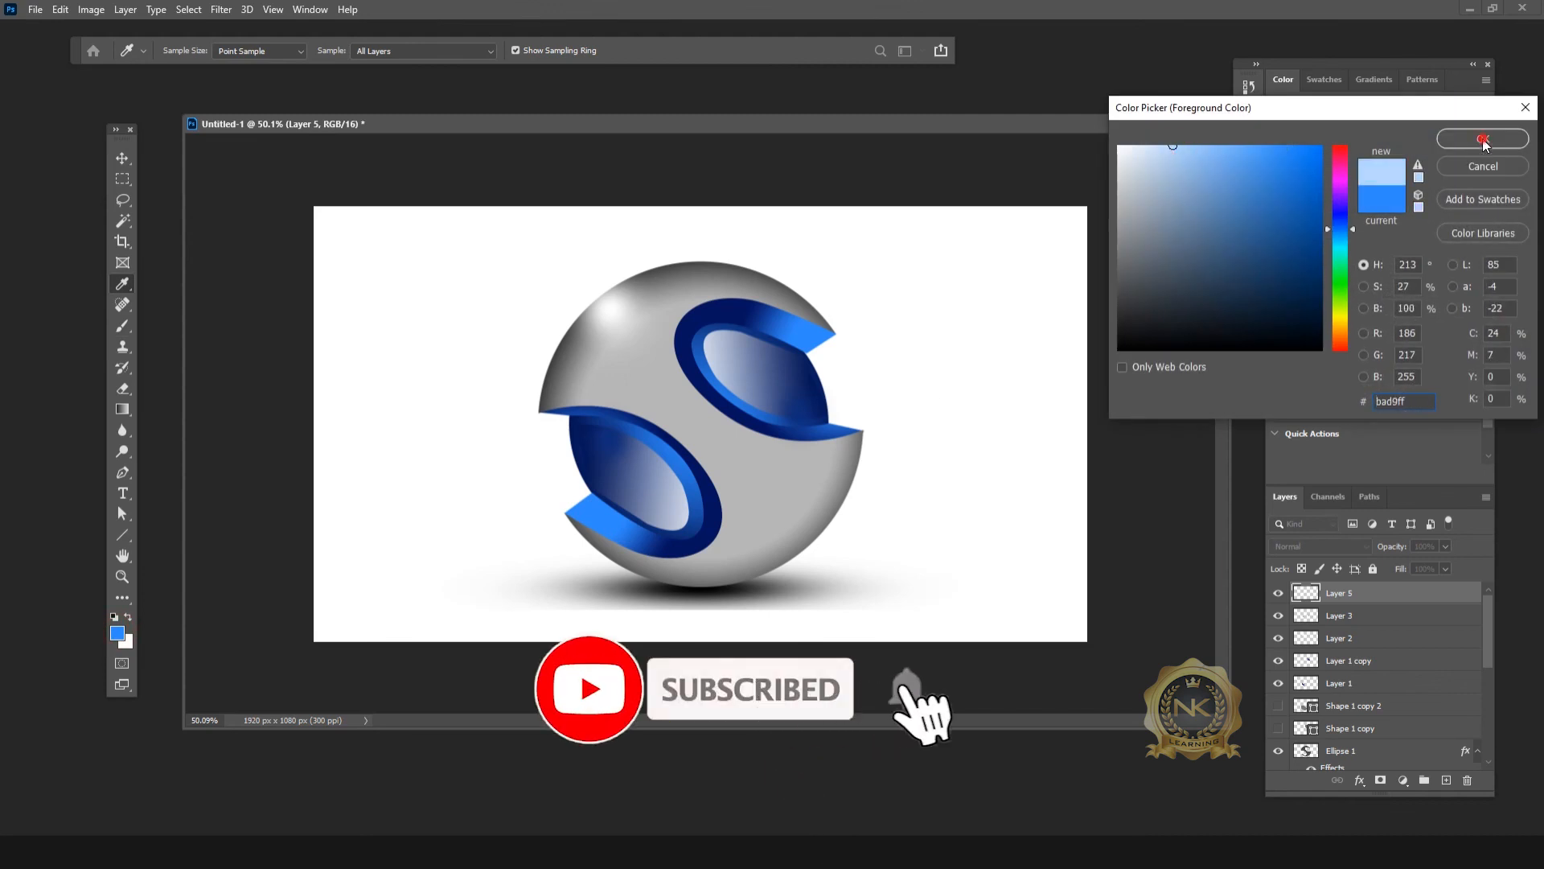
key(Return)
key(b)
click(600, 505)
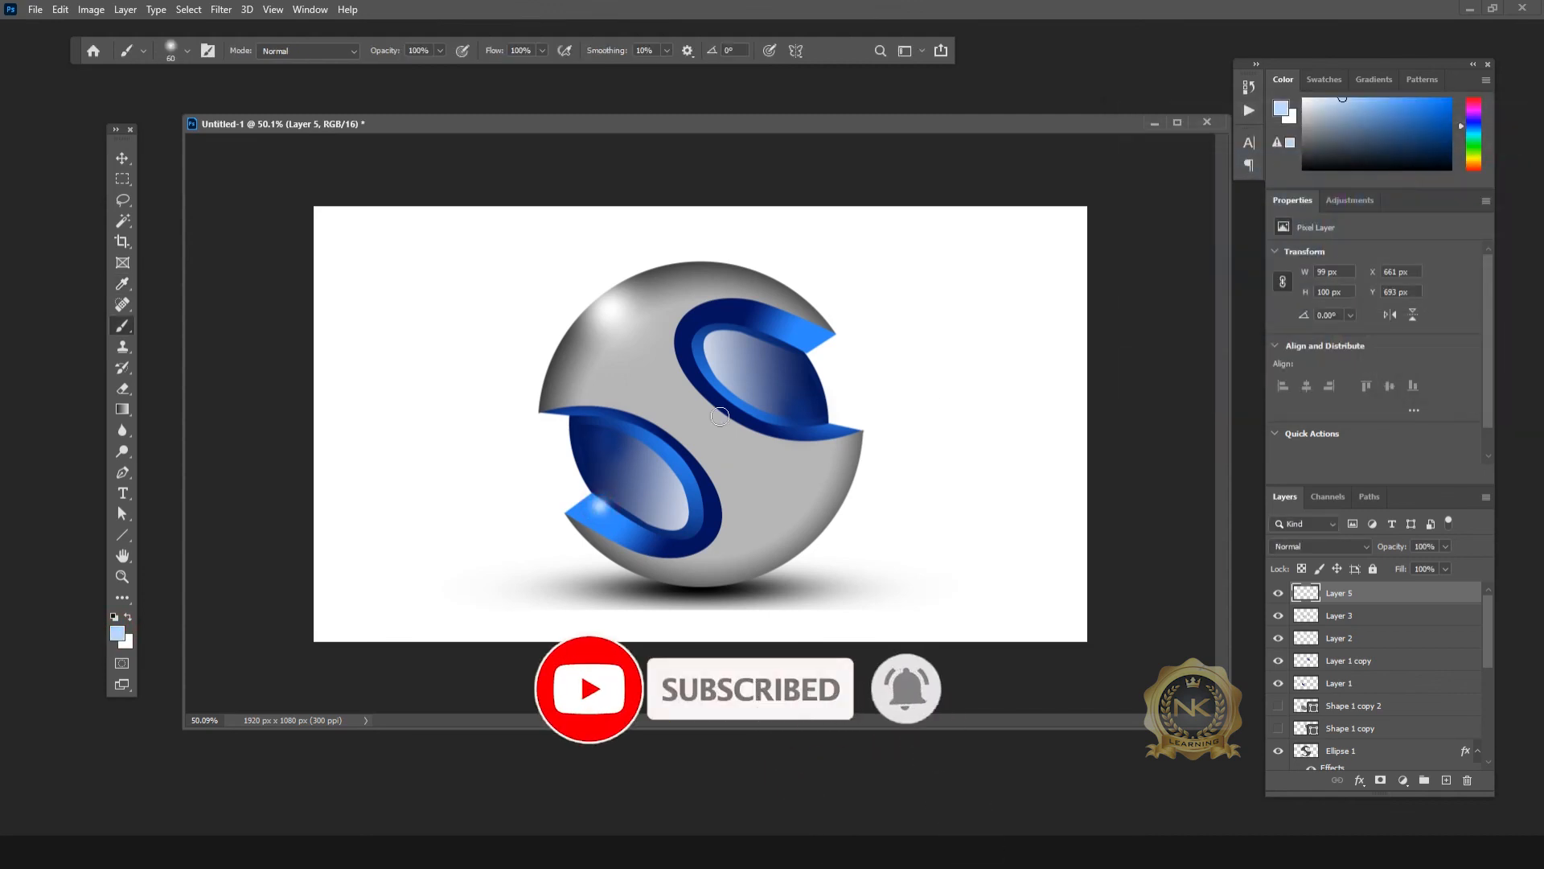
Step: Duplicate the light blue highlight onto the inner corner of the upper-right band
scroll(691, 430, up, 2)
click(122, 158)
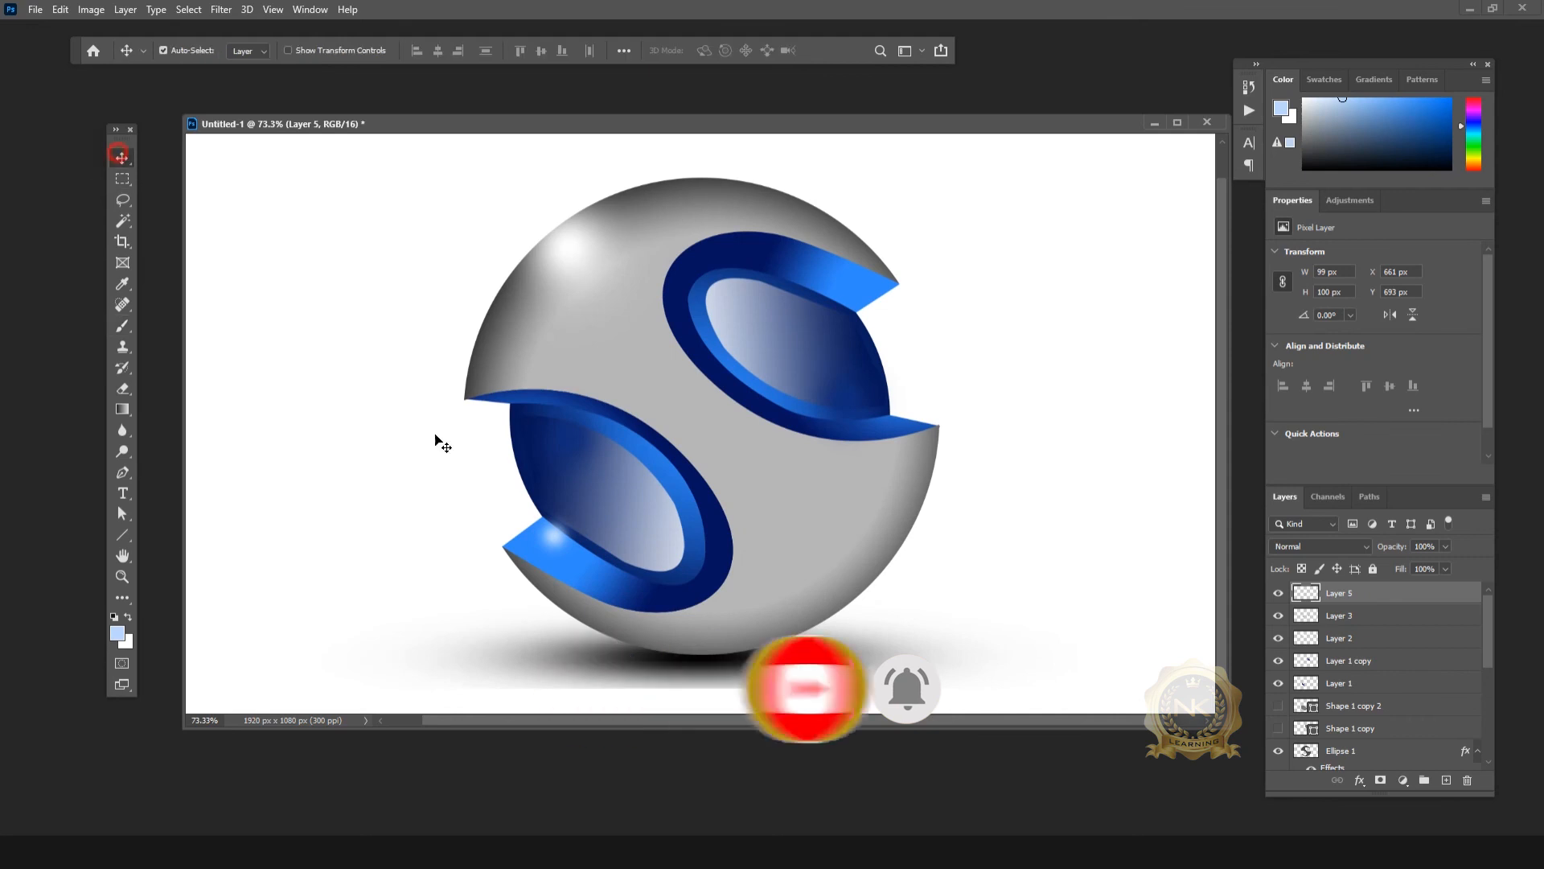
mouse_move(555, 536)
mouse_down()
mouse_move(543, 530)
mouse_move(822, 323)
mouse_move(817, 343)
mouse_up()
scroll(635, 509, down, 3)
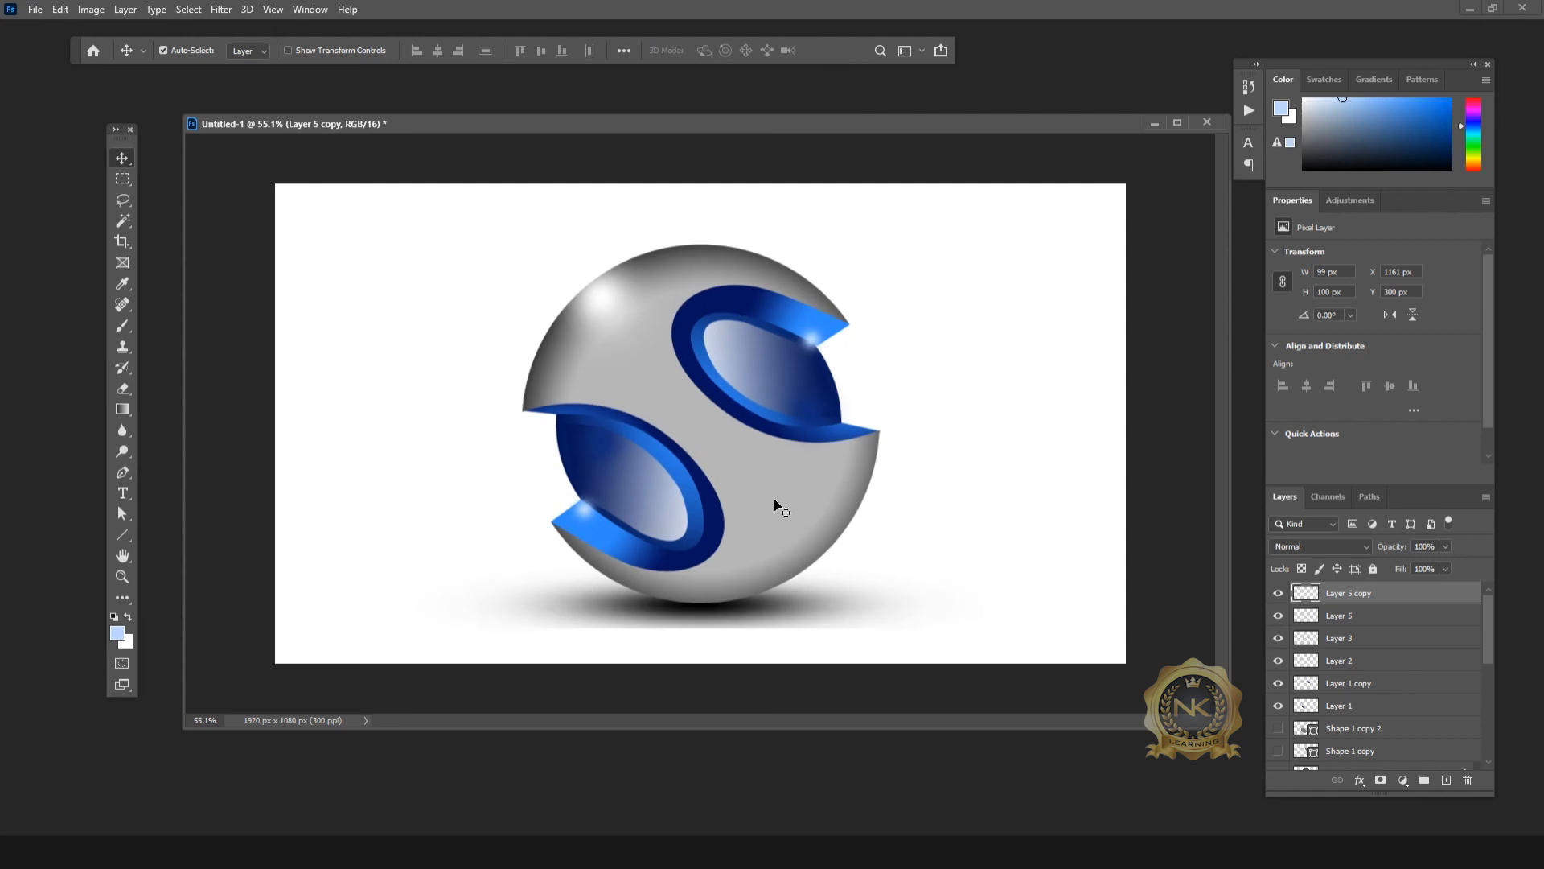
scroll(731, 507, down, 1)
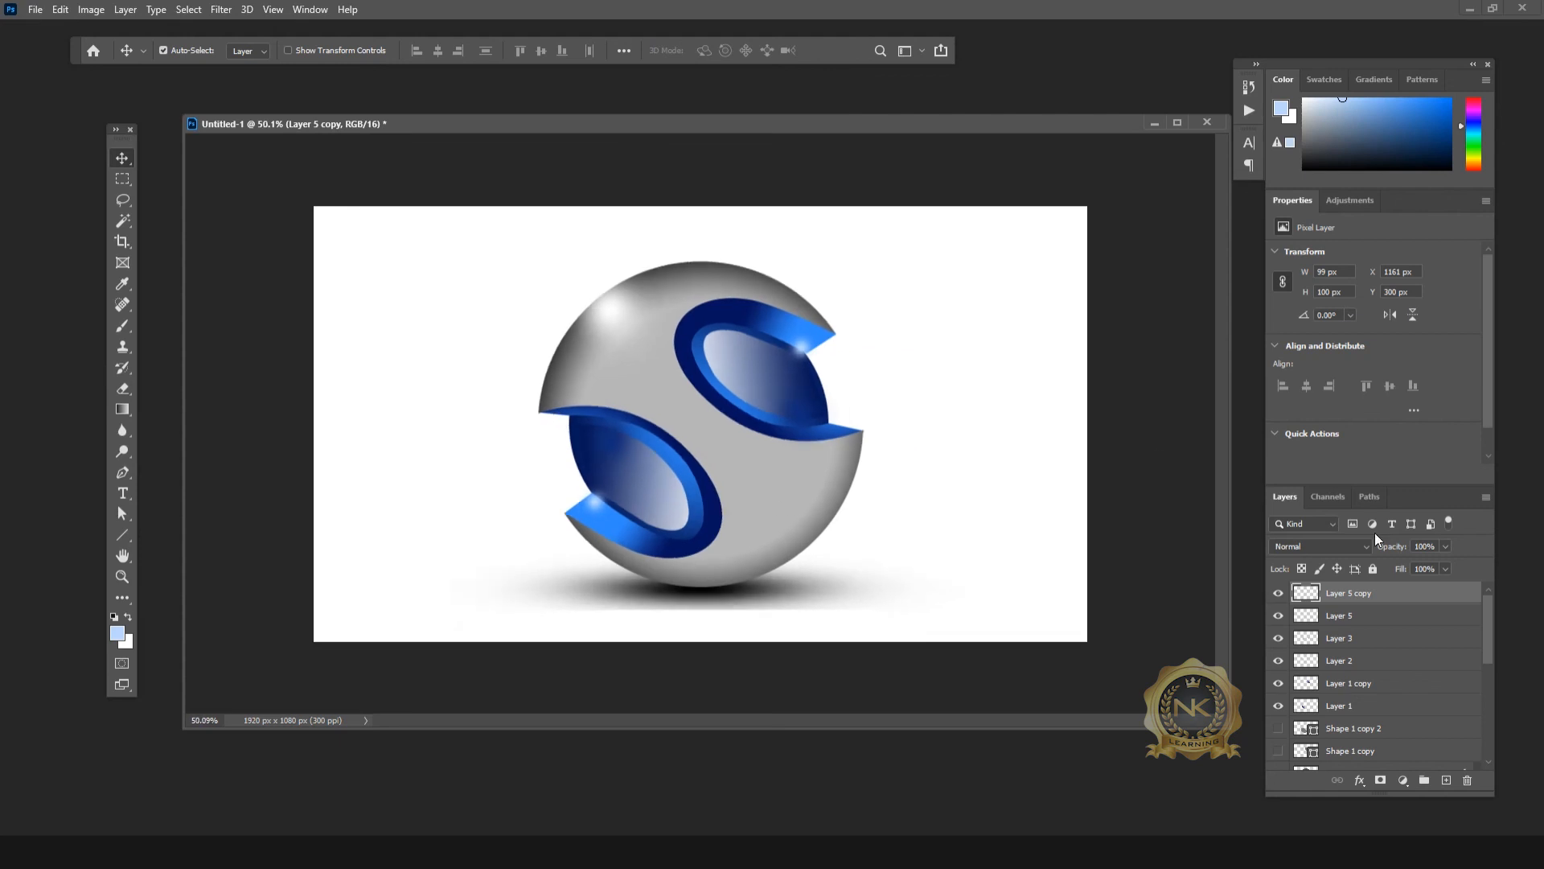
ctrl+click(1375, 617)
ctrl+click(1379, 640)
ctrl+click(1383, 661)
ctrl+click(1389, 684)
ctrl+click(1394, 706)
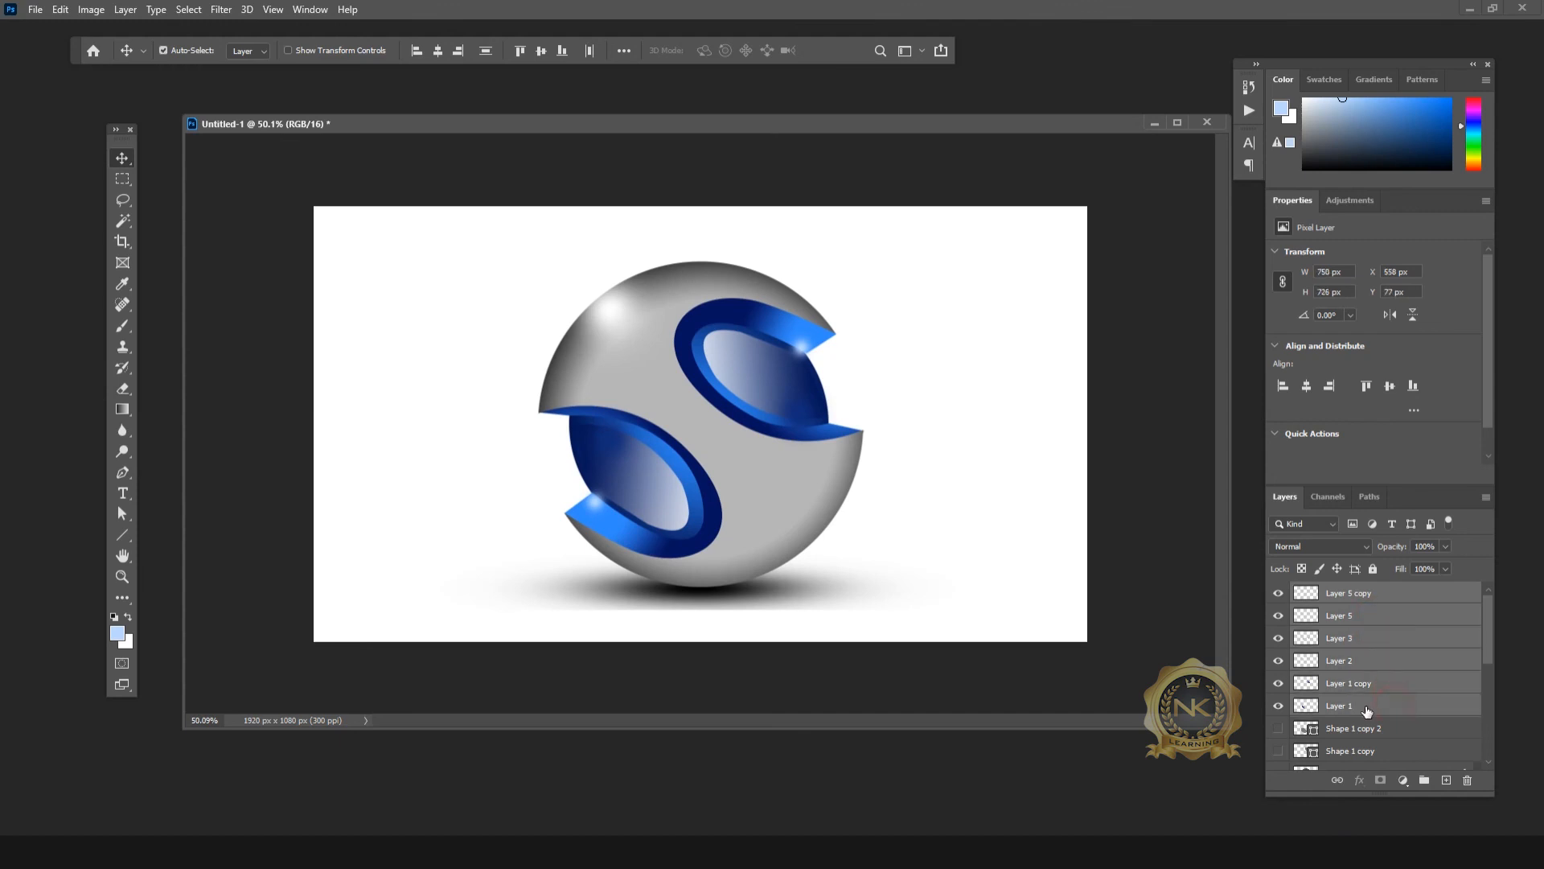
Step: Delete the hidden layers Shape 1 copy 2 and Shape 1 copy
click(1396, 727)
scroll(1436, 759, down, 1)
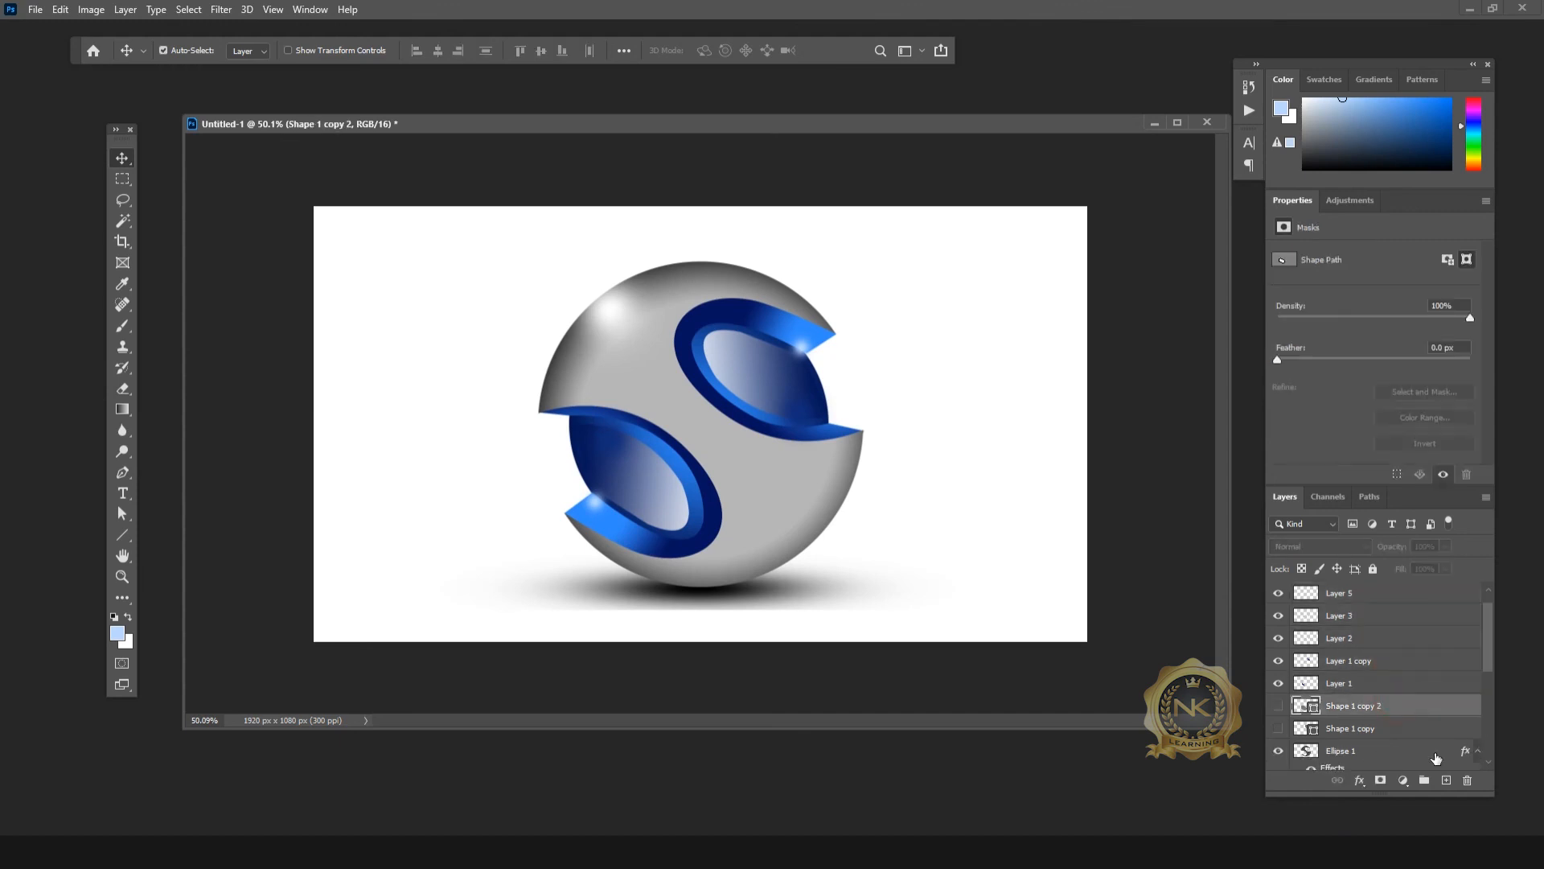
key(Delete)
key(Delete)
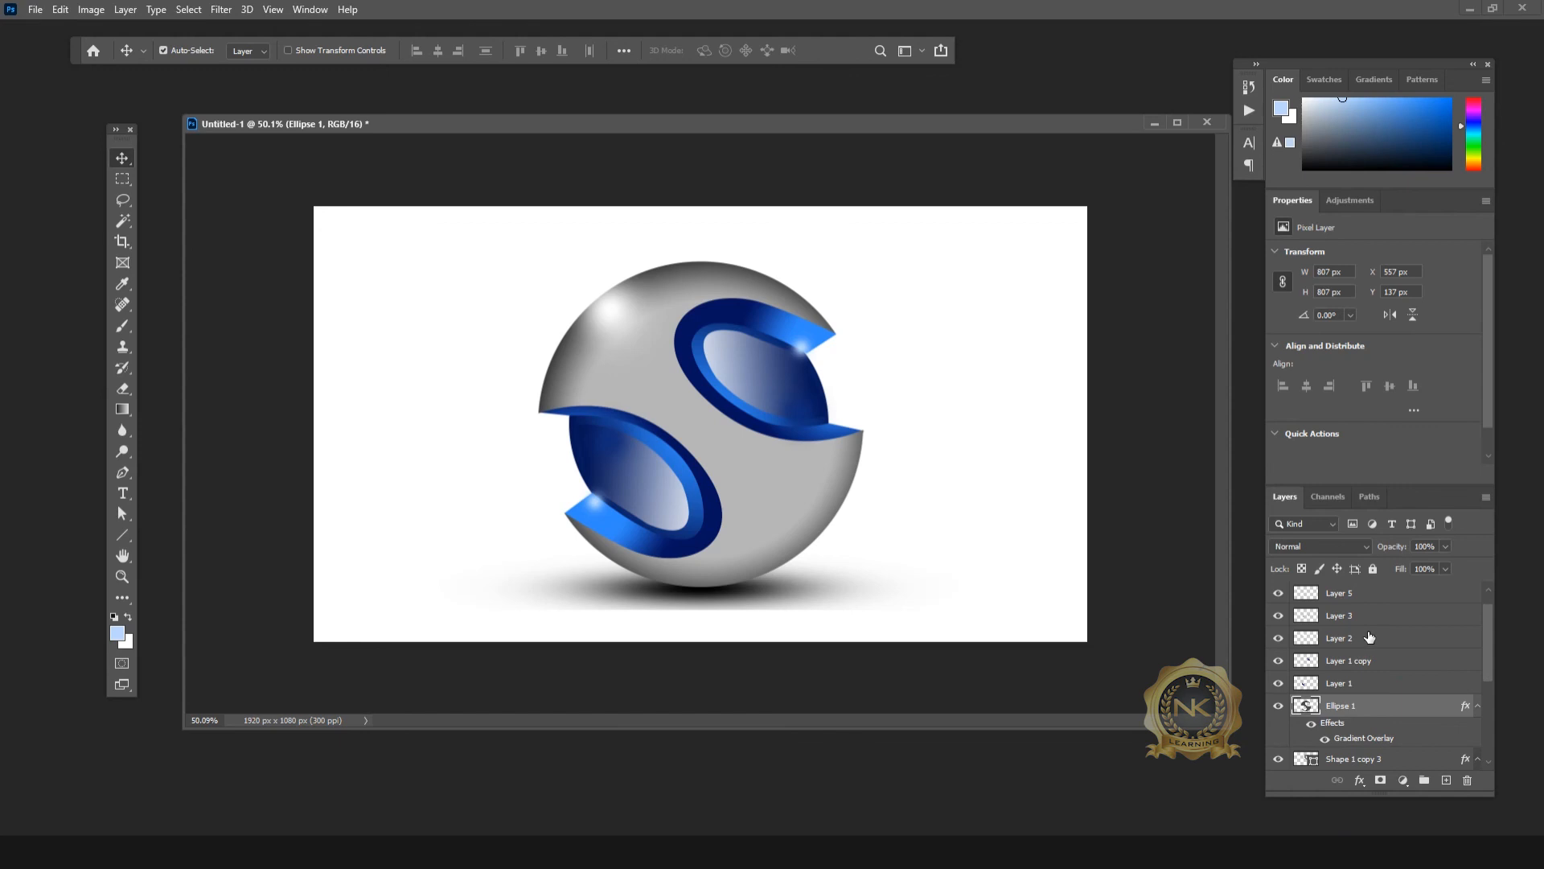
Step: Merge all the logo layers from Layer 5 copy down to Layer 4 into one layer, leaving out the background
scroll(1360, 613, up, 1)
click(1372, 597)
ctrl+click(1372, 618)
ctrl+click(1371, 640)
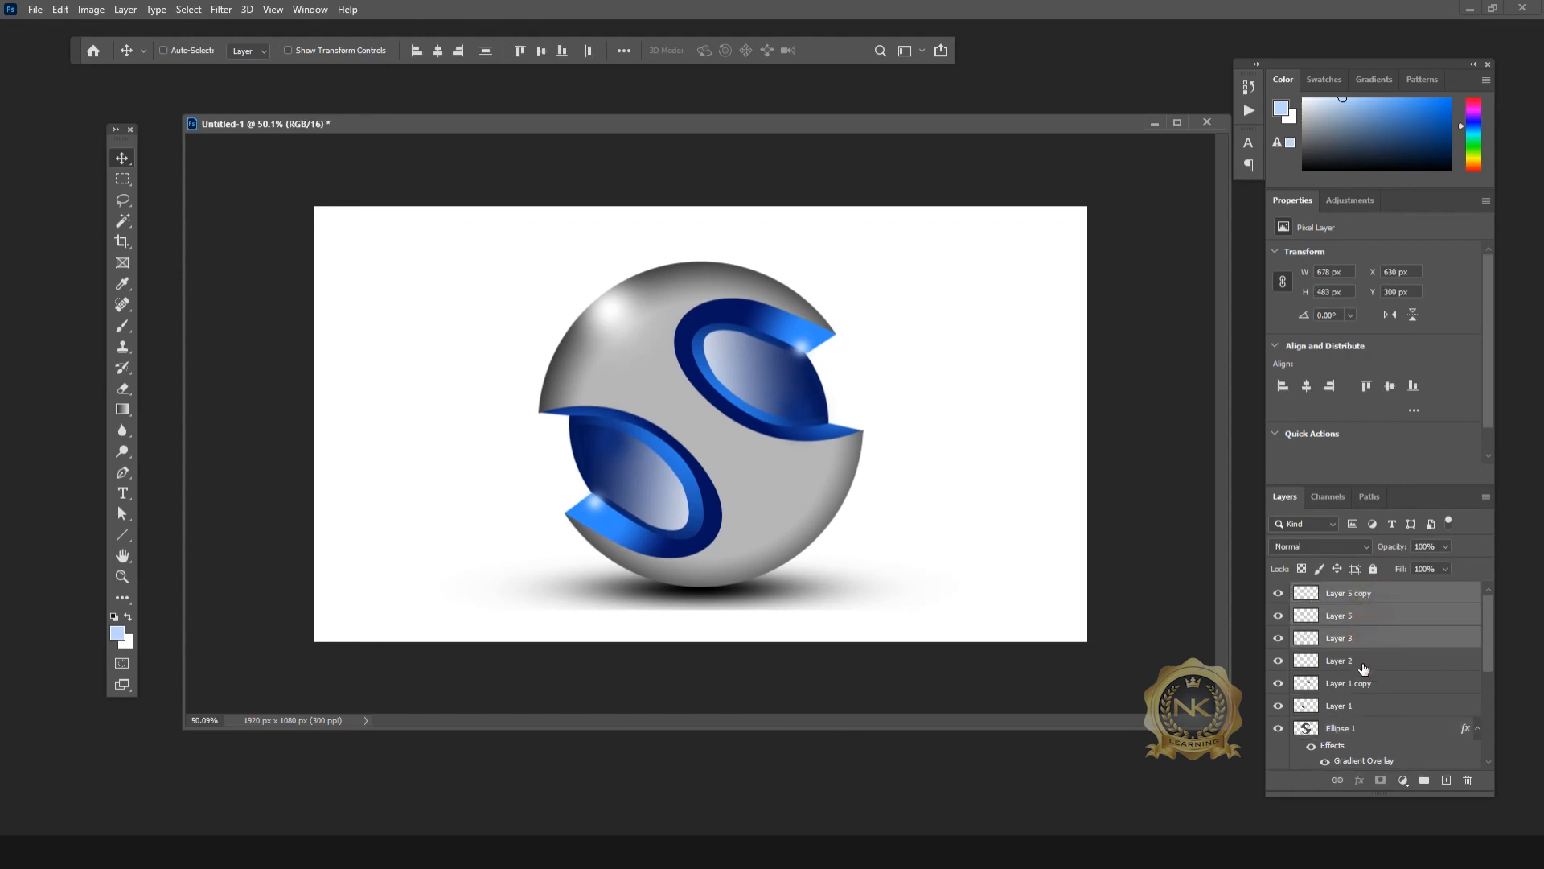
ctrl+click(1367, 661)
ctrl+click(1377, 683)
ctrl+click(1376, 706)
ctrl+click(1377, 731)
scroll(1401, 713, down, 1)
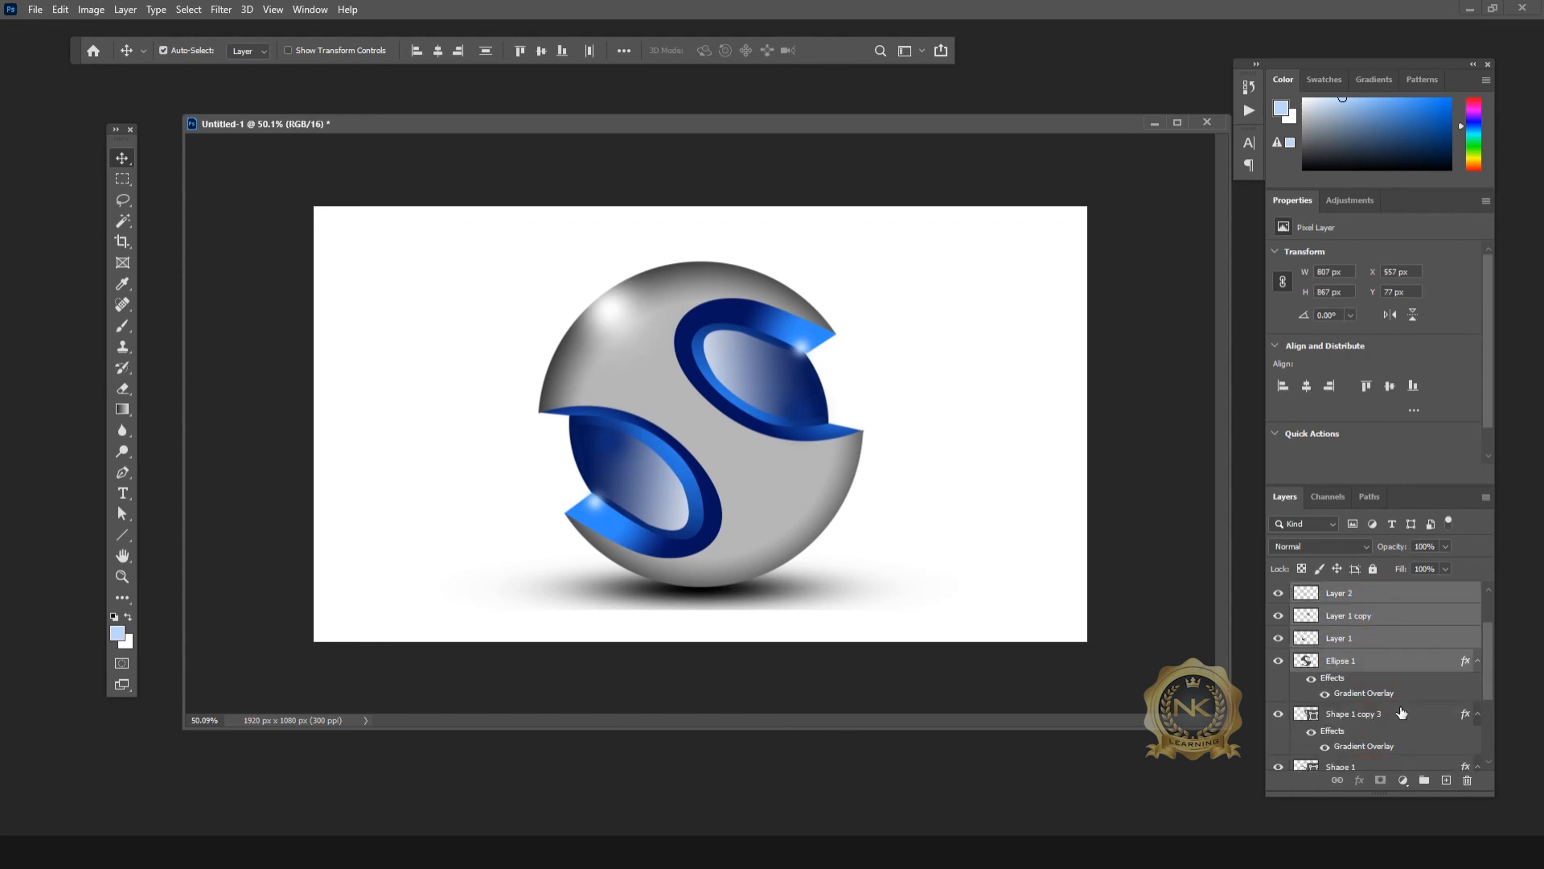
ctrl+click(1383, 714)
scroll(1397, 734, down, 1)
ctrl+click(1384, 705)
scroll(1384, 716, down, 1)
ctrl+click(1373, 707)
scroll(1375, 716, down, 1)
ctrl+click(1381, 739)
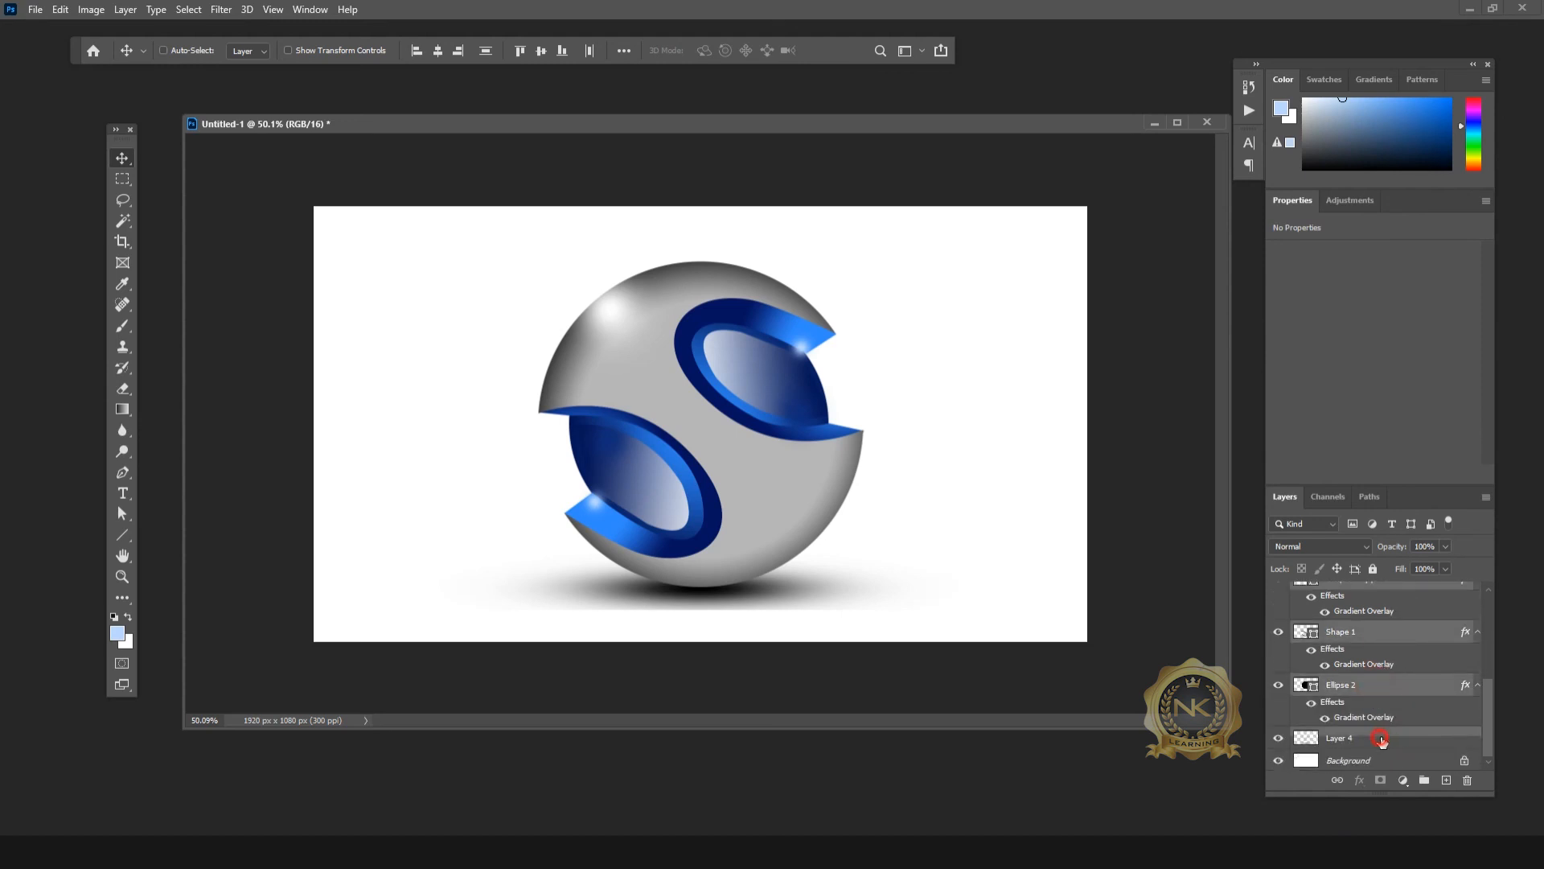
key(ctrl+e)
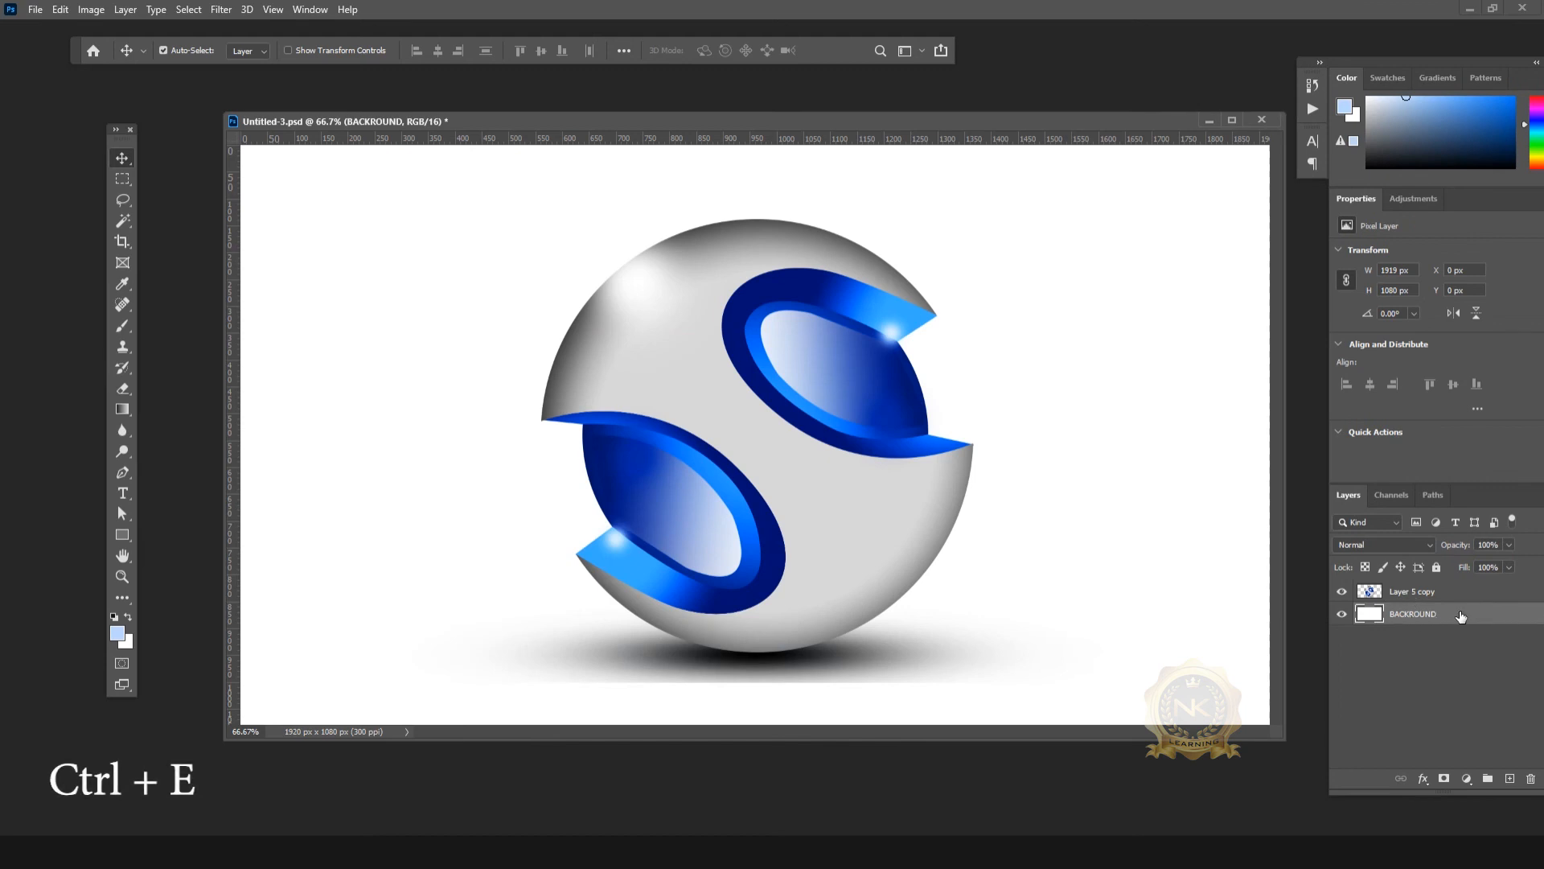
Step: Apply a radial bright-to-dark blue Gradient Overlay at 100% opacity, 90° angle and 116% scale to the BACKROUND layer
double_click(1460, 614)
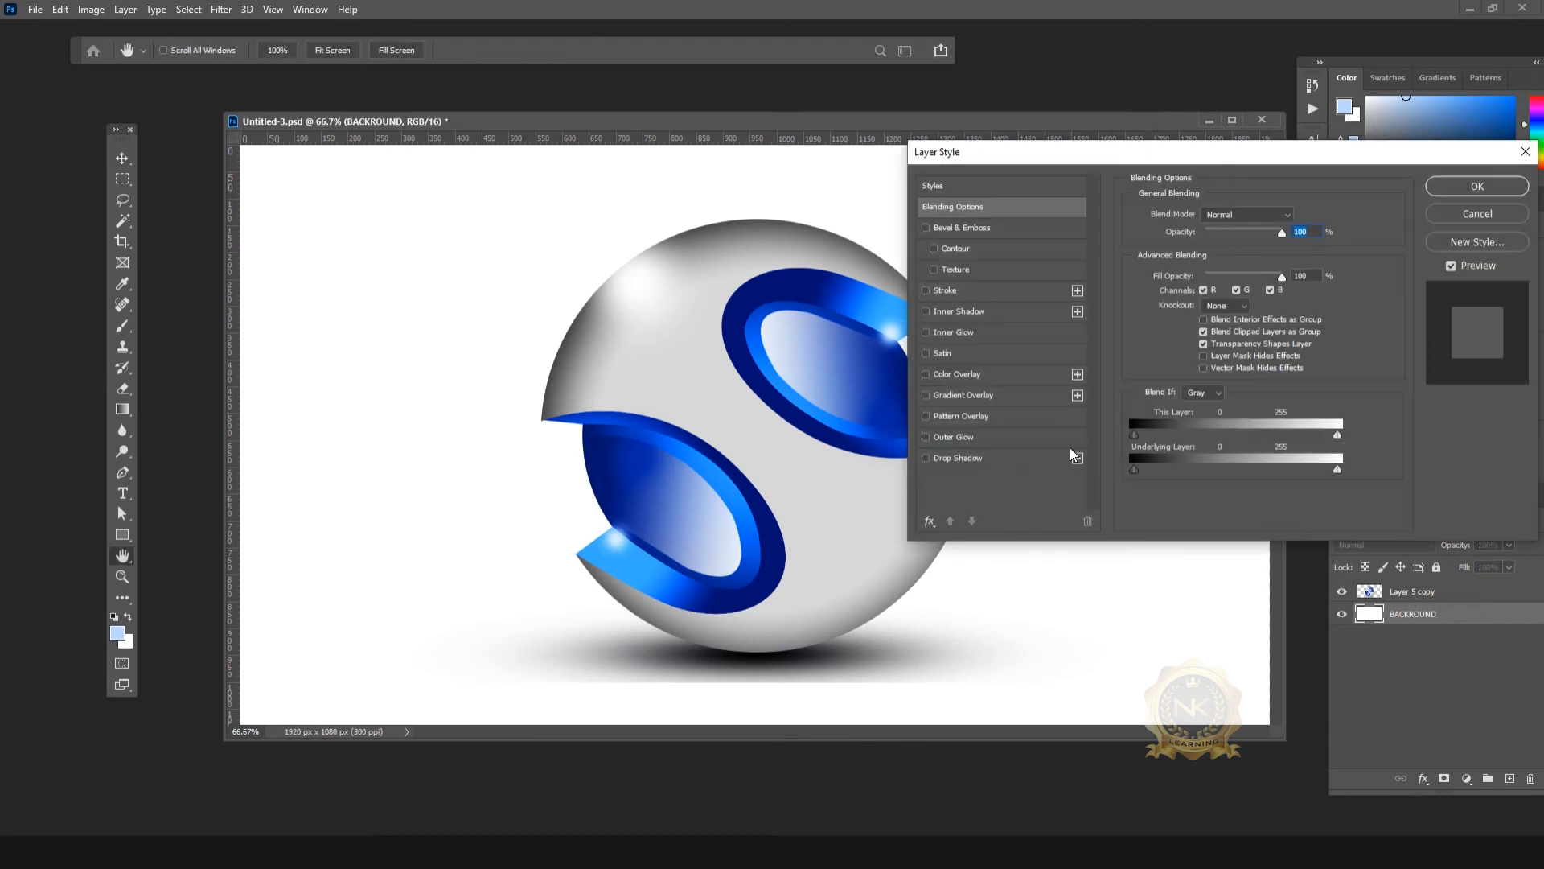
click(983, 397)
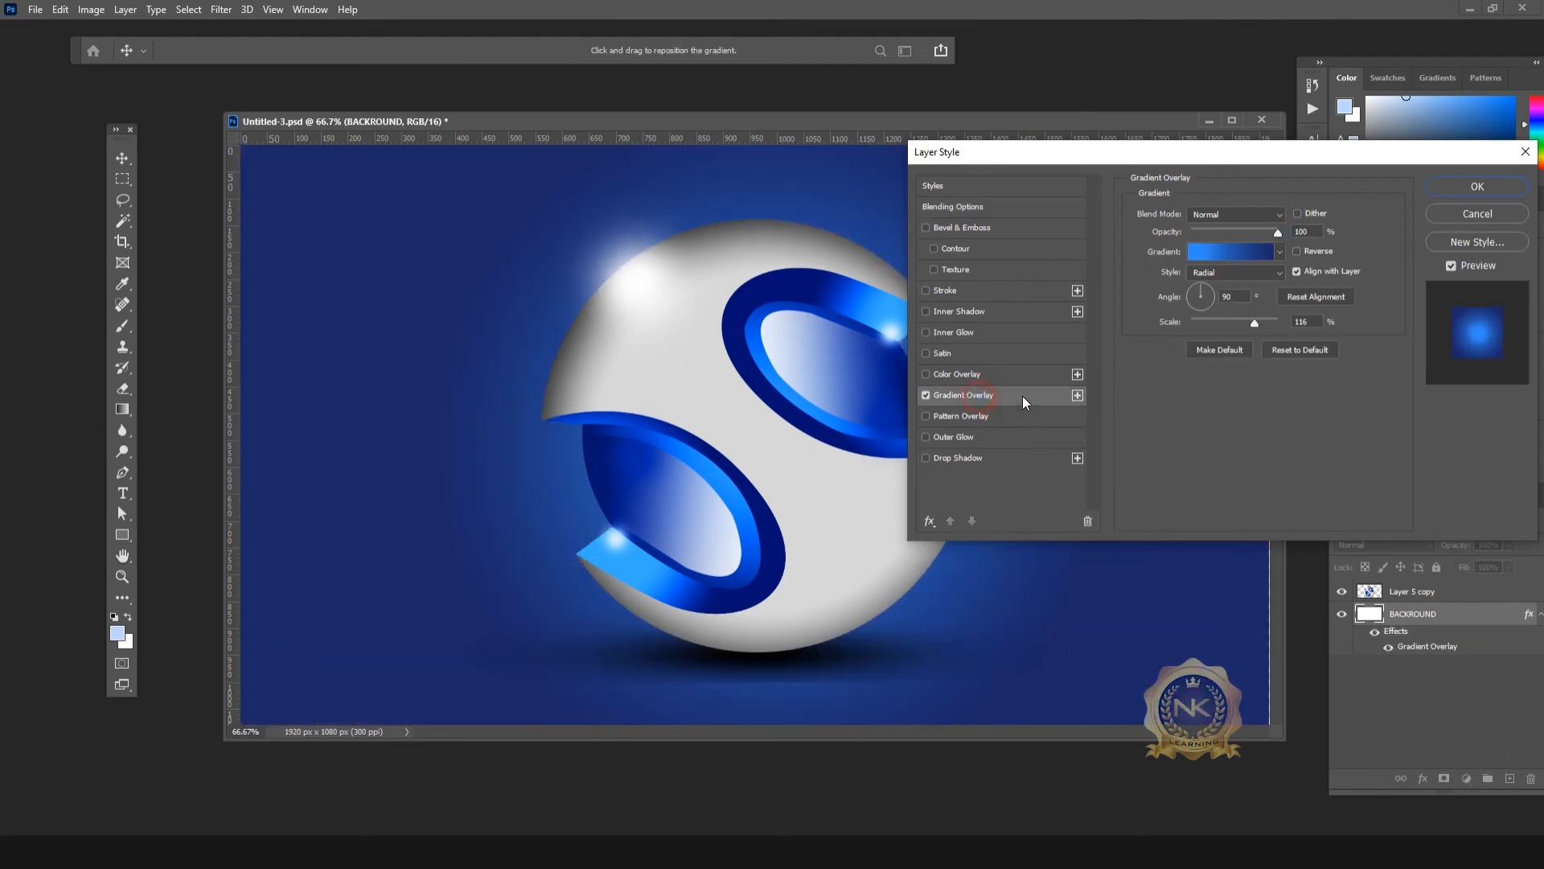
drag(1137, 151, 706, 202)
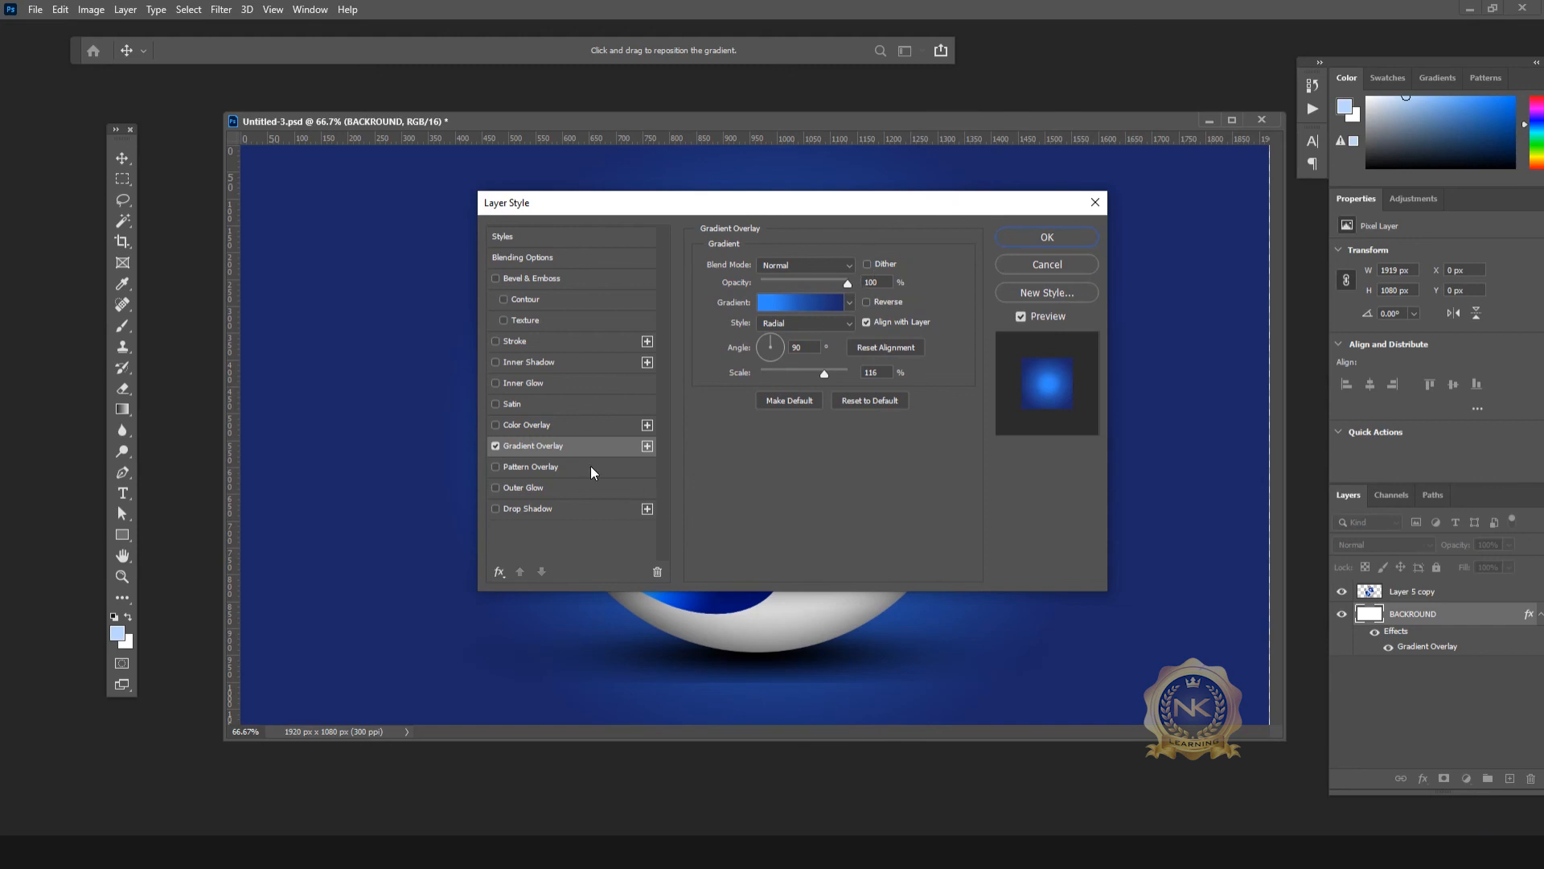
click(798, 308)
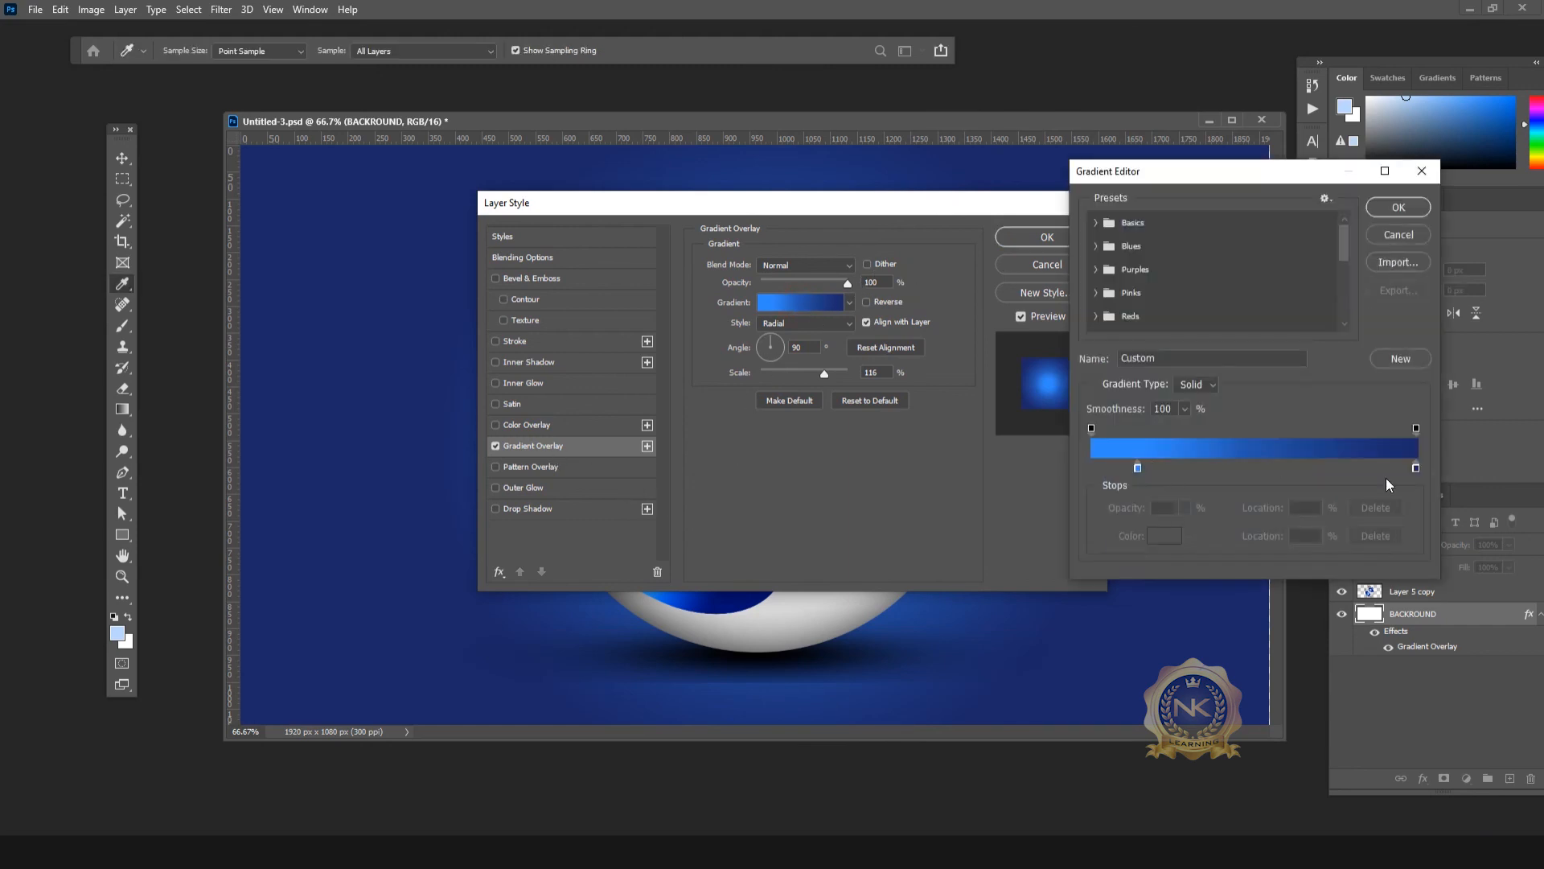
click(1398, 209)
click(1049, 238)
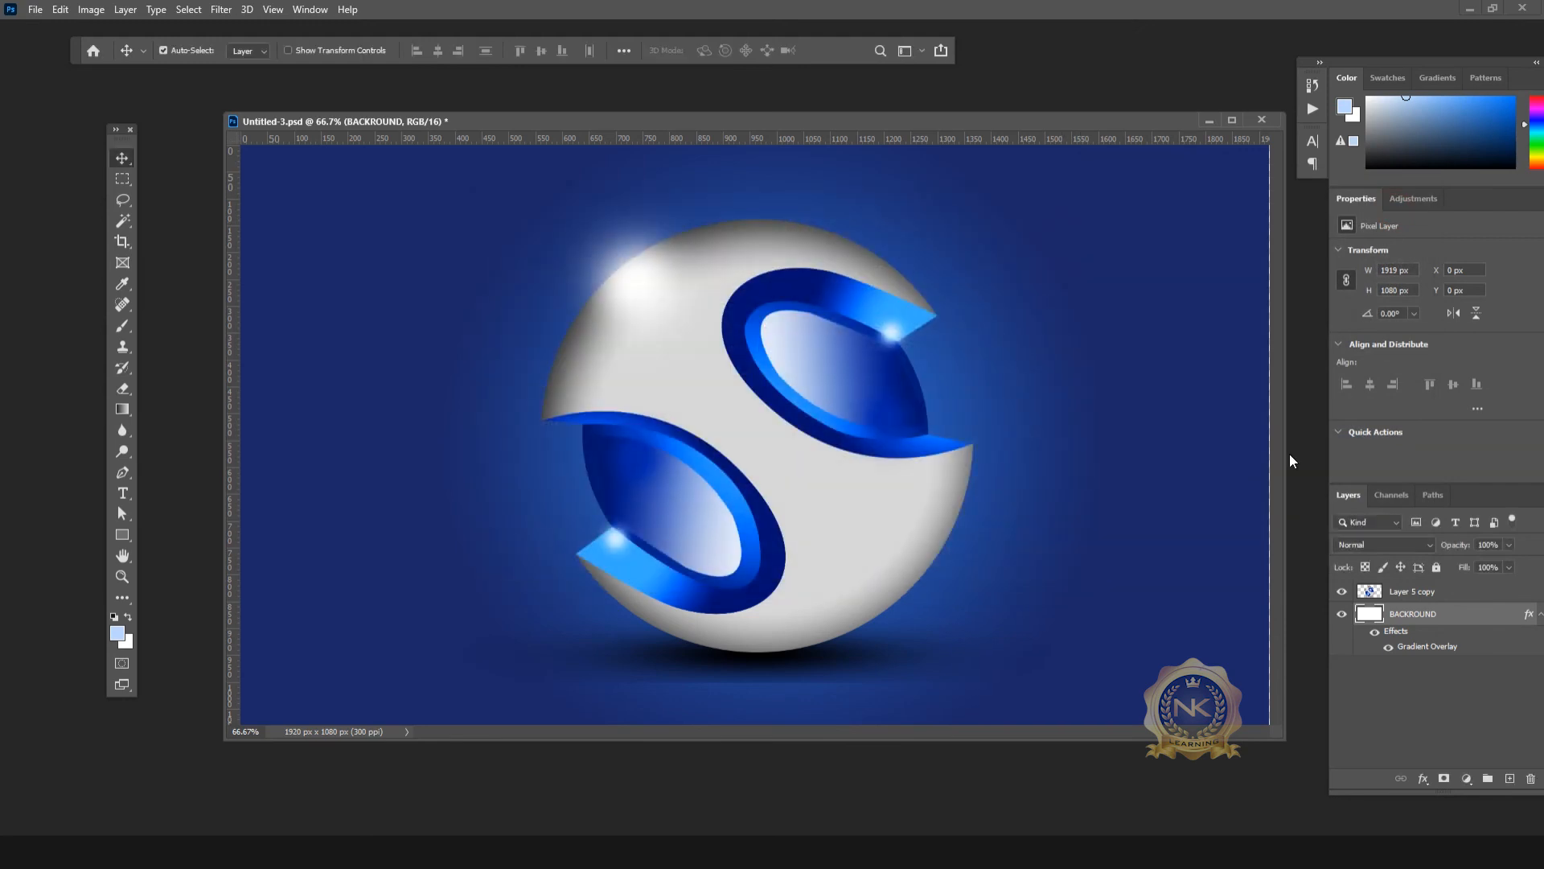